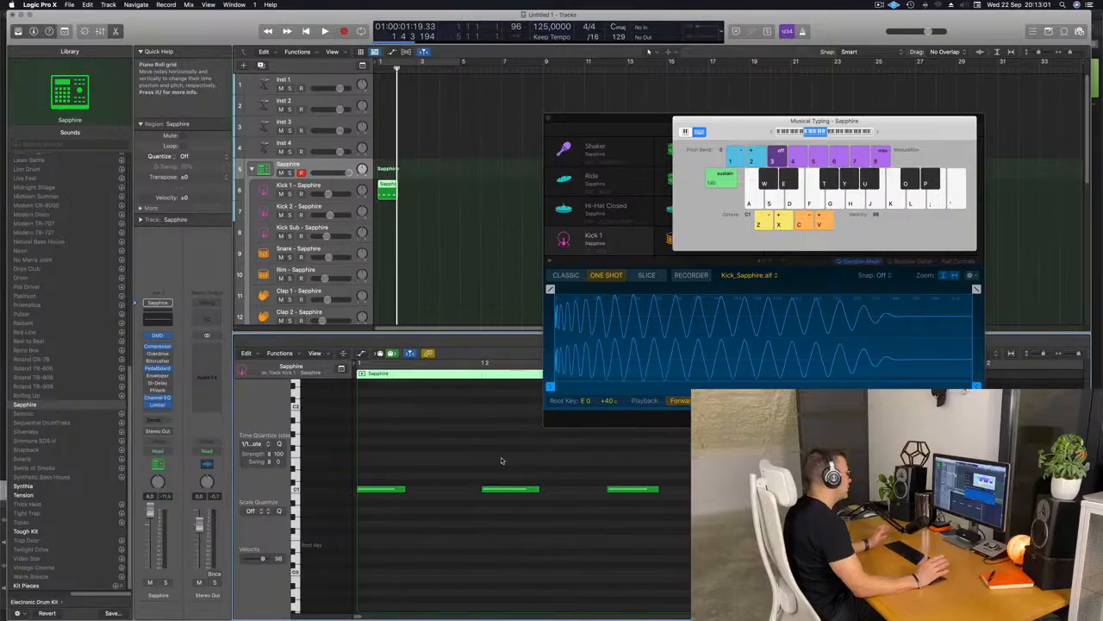
Step: Repeat the Kick 1 region to fill four bars and transpose all its notes down one octave
{"action": "double_click", "coordinate": [408, 192]}
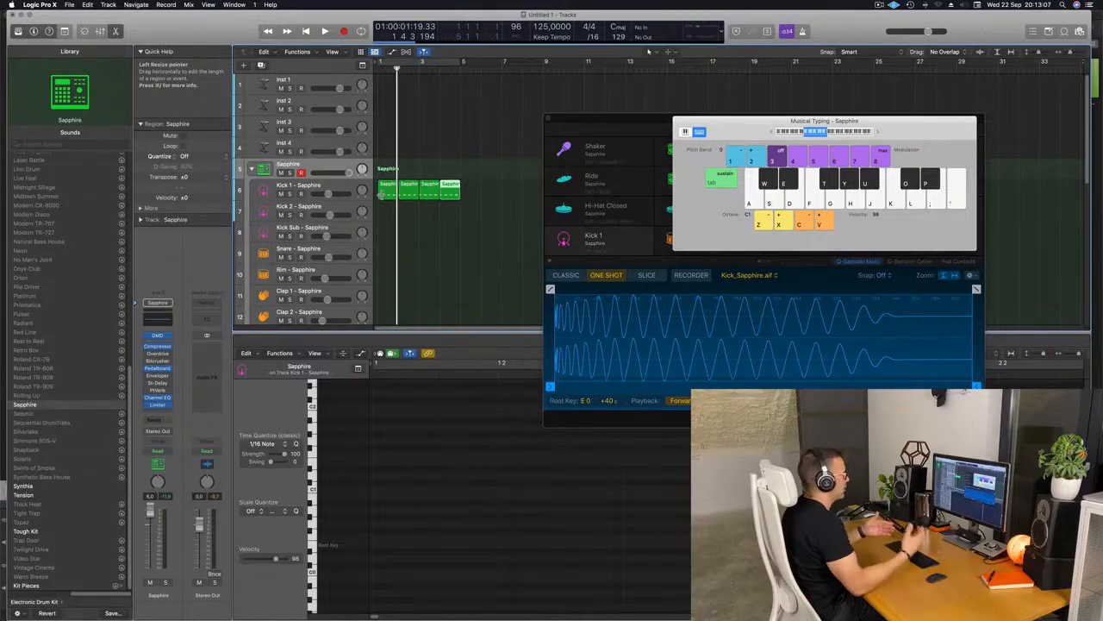
{"action": "left_click_drag", "start_coordinate": [764, 121], "coordinate": [720, 123]}
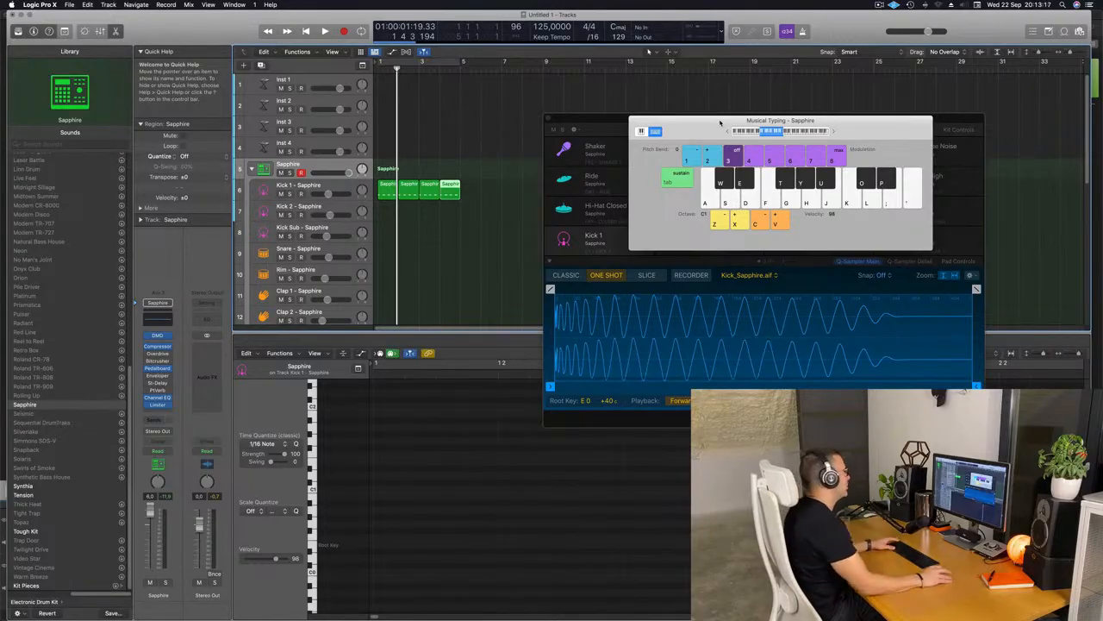
{"action": "left_click", "coordinate": [386, 195]}
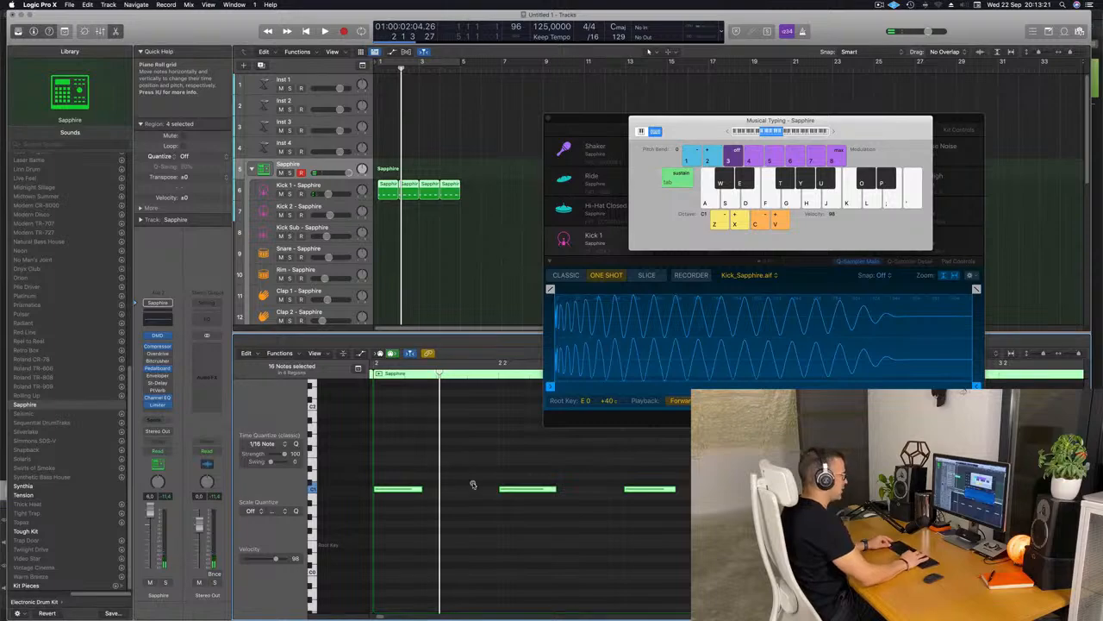
{"action": "key", "text": "alt+shift+Down"}
{"action": "key", "text": "space"}
{"action": "key", "text": "space"}
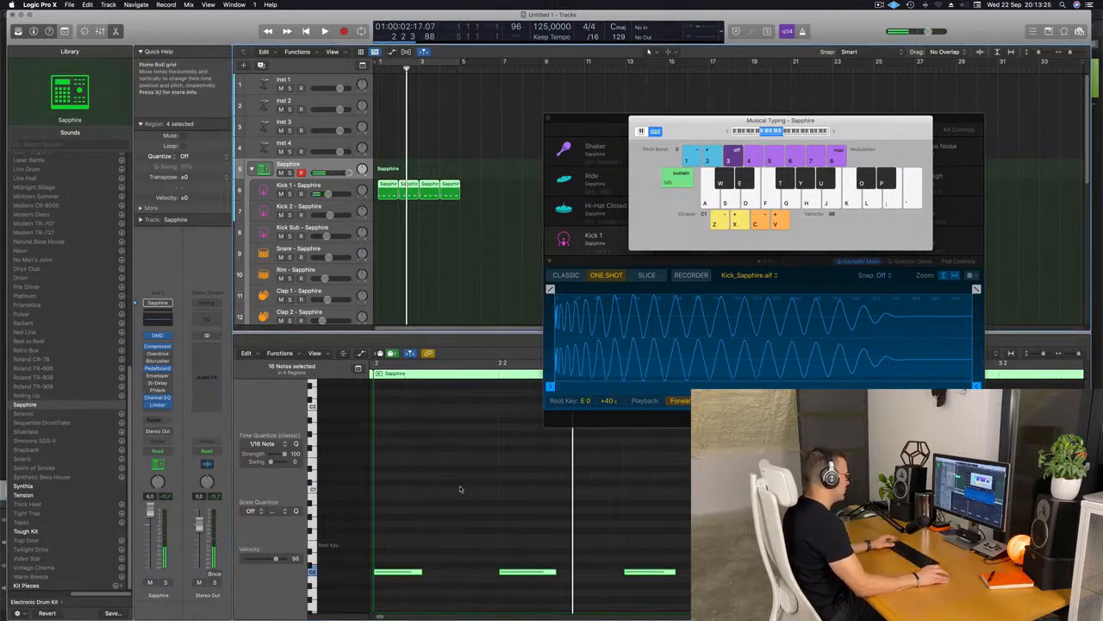
Step: Play back the lowered kick pattern and turn on cycling for bars 1 to 4
{"action": "key", "text": "space"}
{"action": "key", "text": "space"}
{"action": "key", "text": "super+Left"}
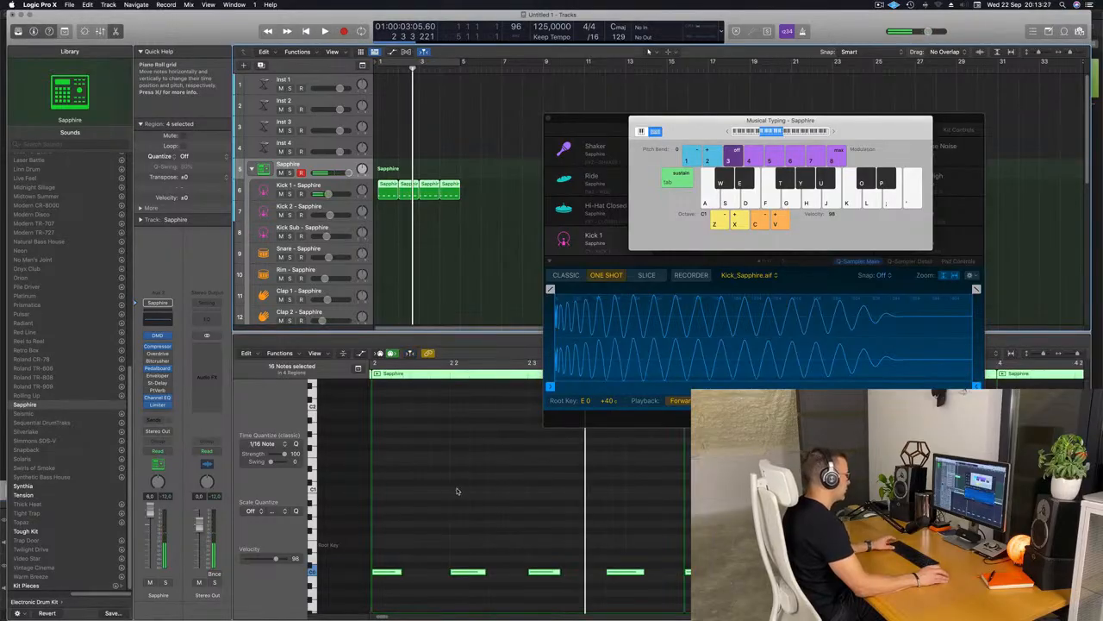
{"action": "key", "text": "space"}
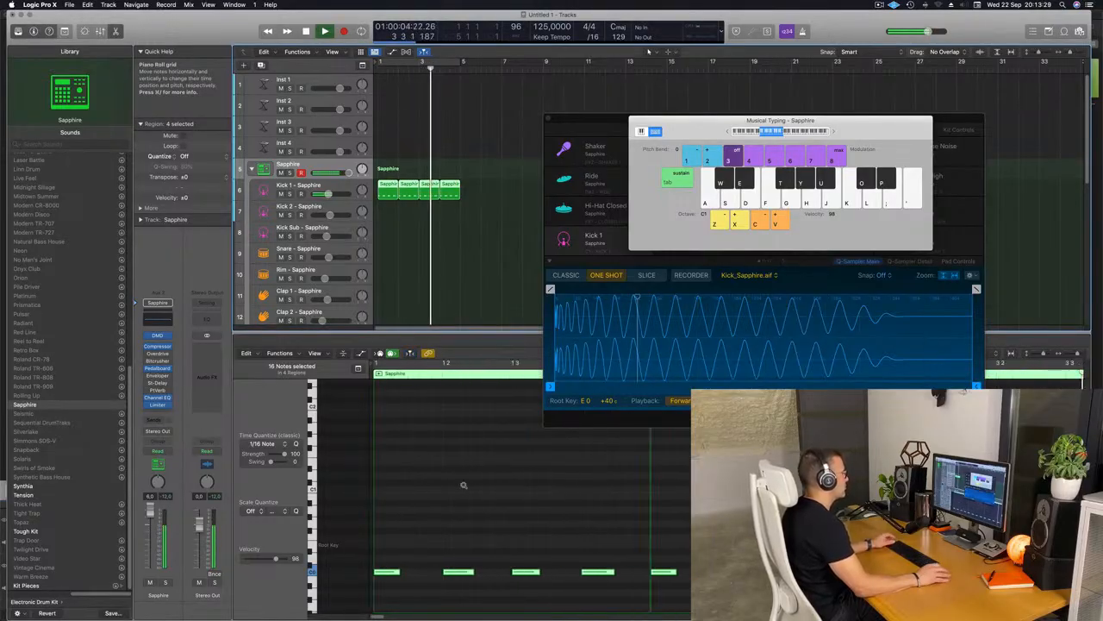
{"action": "left_click", "coordinate": [412, 255]}
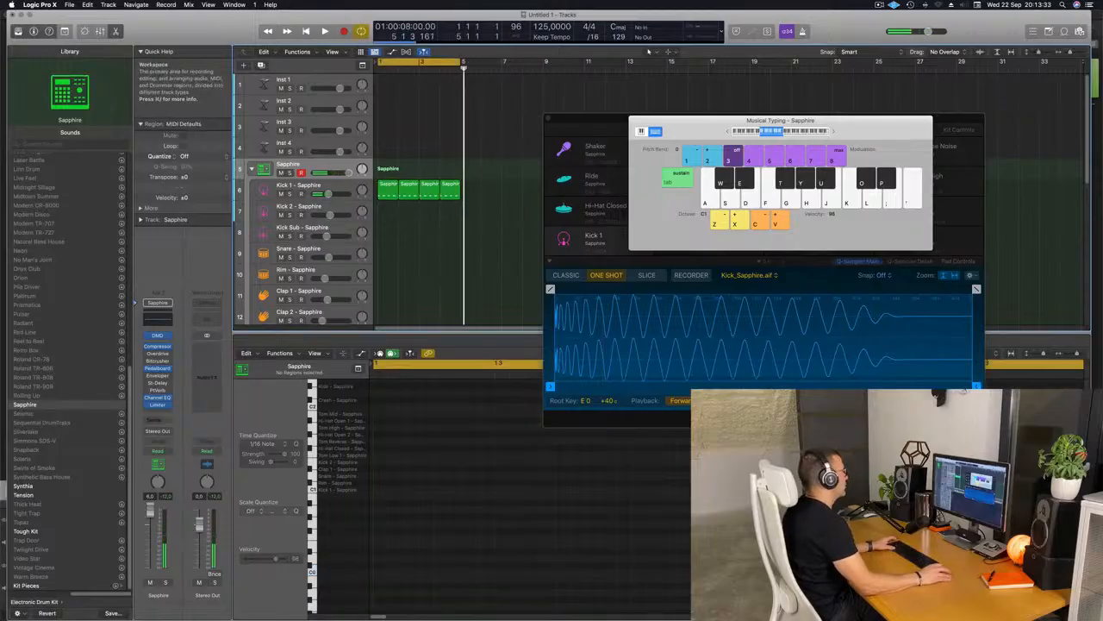
{"action": "key", "text": "c"}
Step: Copy the first Kick 1 region to bar 1 of the Snare track
{"action": "left_click", "coordinate": [388, 188]}
{"action": "key", "text": "space"}
{"action": "left_click_drag", "start_coordinate": [388, 188], "coordinate": [388, 253]}
{"action": "key", "text": "space"}
Step: Delete the first and third notes of the Snare region and transpose the remaining two up to C3
{"action": "left_click", "coordinate": [387, 571]}
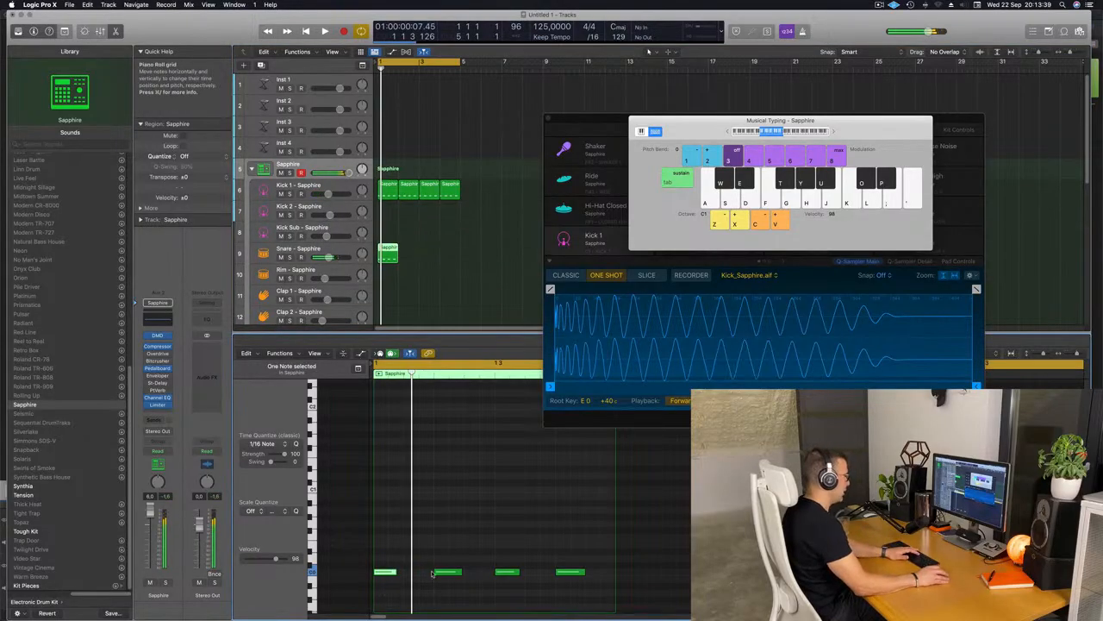
{"action": "left_click_drag", "start_coordinate": [438, 545], "coordinate": [584, 615]}
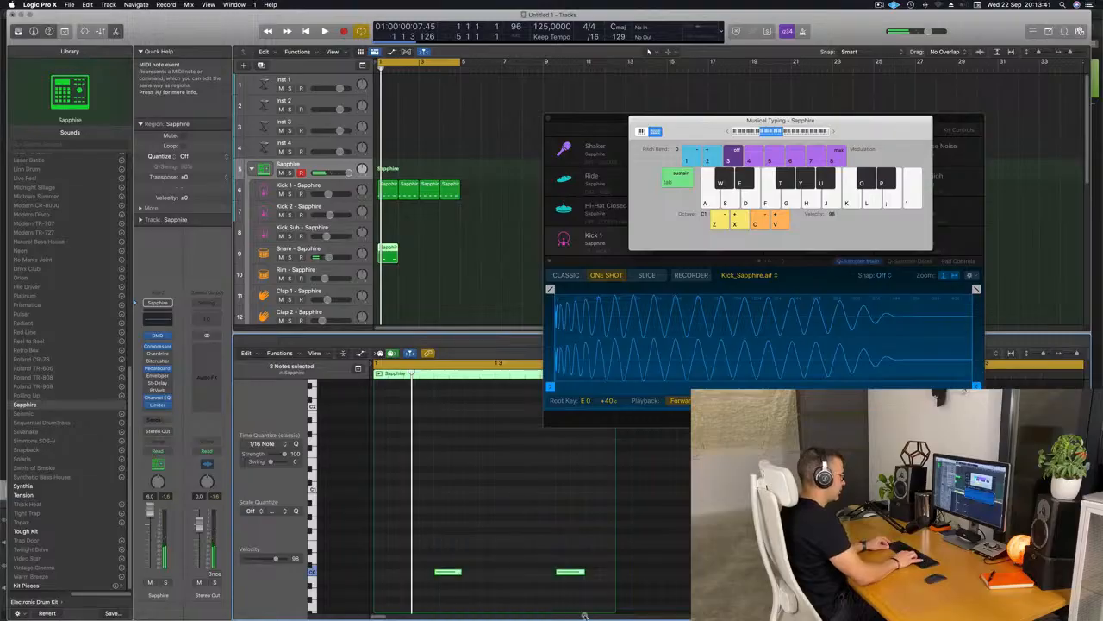
{"action": "key", "text": "alt+shift+Up"}
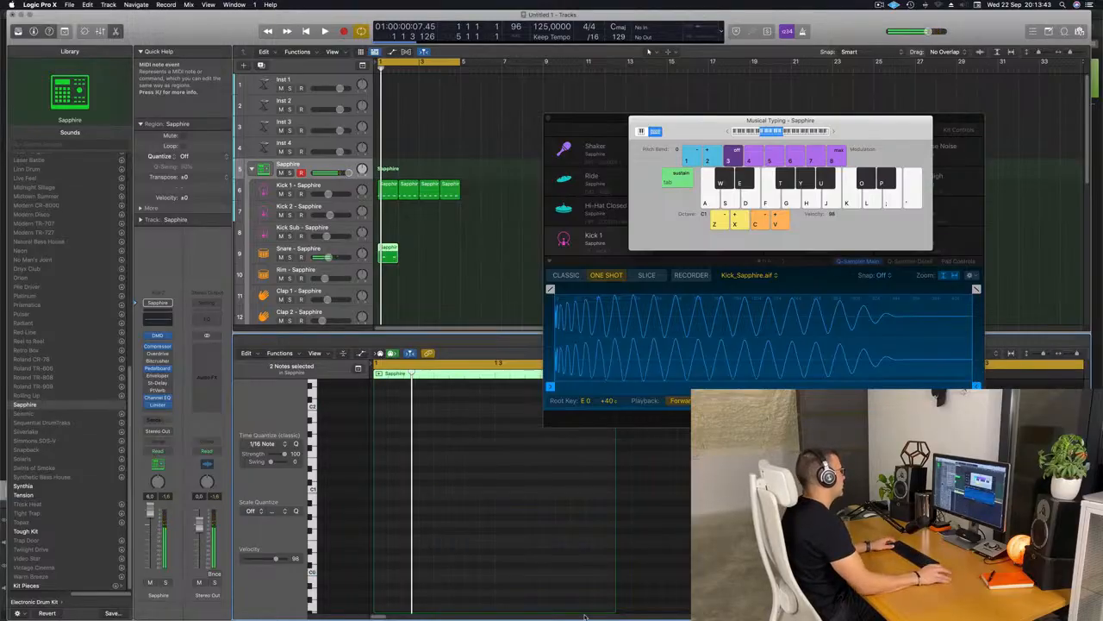
Step: Repeat the Snare region three times so the pattern fills bars 1 to 4
{"action": "left_click", "coordinate": [379, 263]}
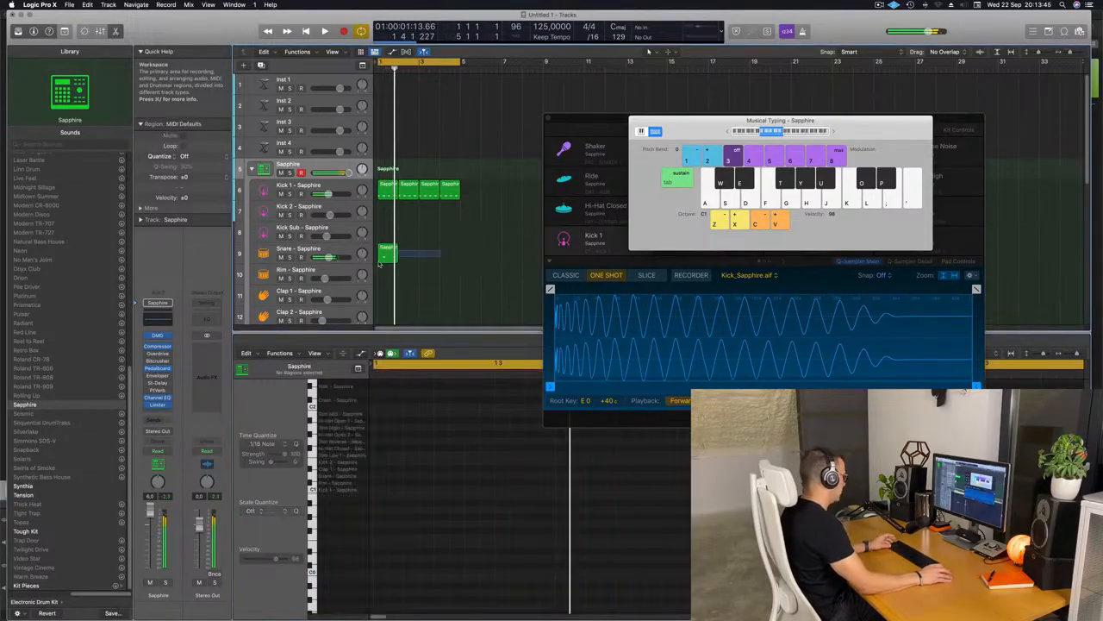
{"action": "left_click", "coordinate": [385, 255]}
{"action": "key", "text": "super+r"}
{"action": "key", "text": "super+r"}
{"action": "key", "text": "super+r"}
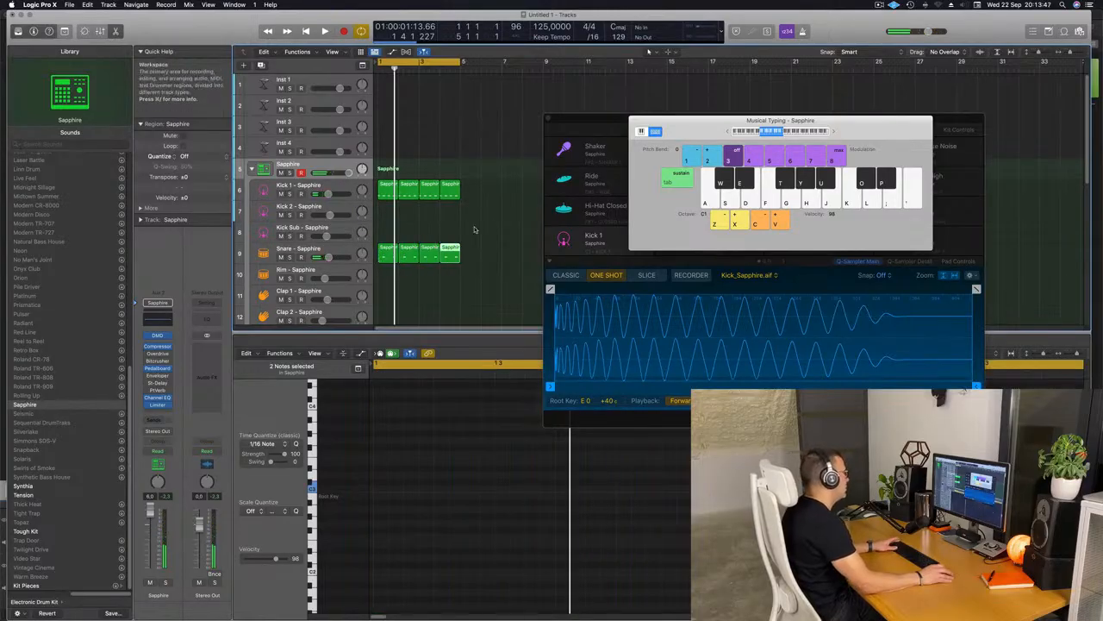
Step: Copy the first Kick 1 region to the Hi-Hat Closed track and shift its four notes an eighth note later
{"action": "left_click", "coordinate": [449, 190]}
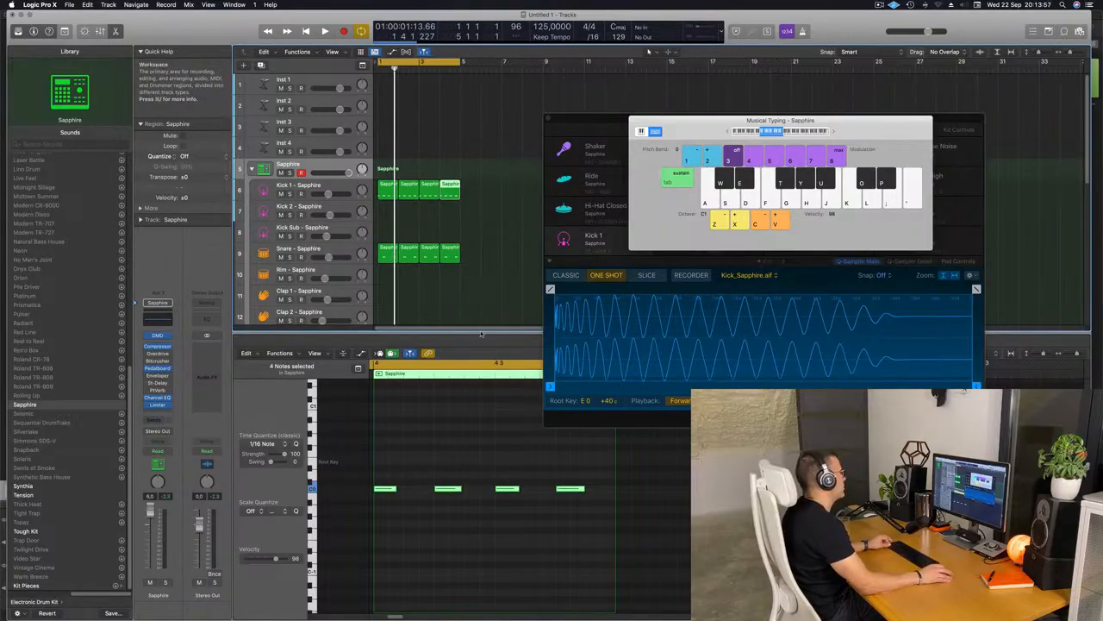
{"action": "left_click", "coordinate": [487, 267], "text": "ctrl+alt"}
{"action": "left_click", "coordinate": [498, 248]}
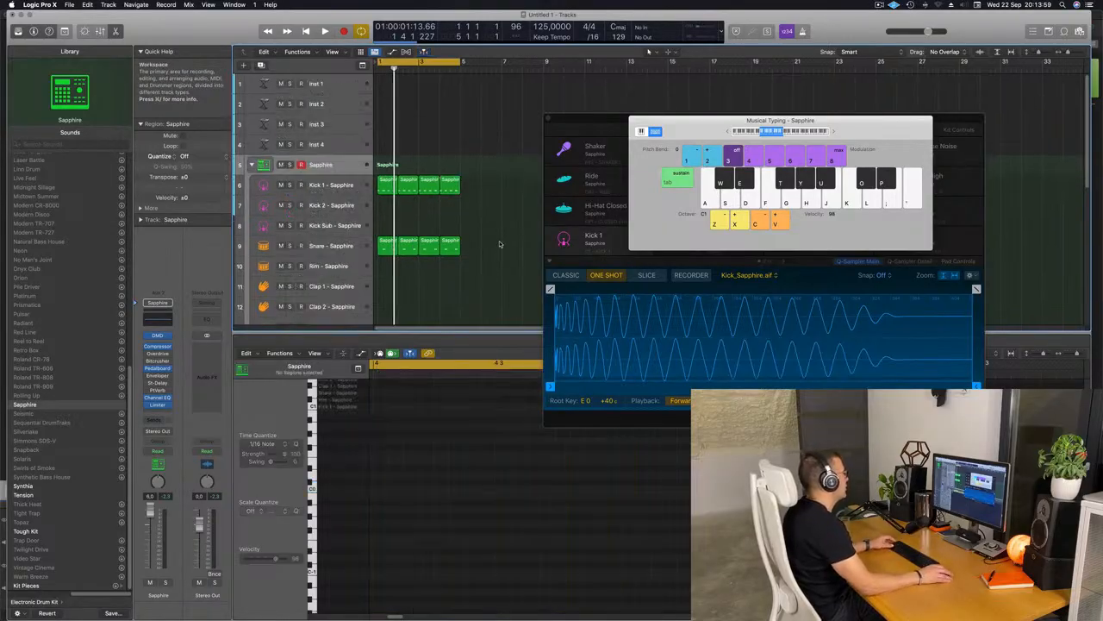
{"action": "scroll", "coordinate": [431, 198], "scroll_direction": "down", "scroll_amount": 2}
{"action": "left_click", "coordinate": [385, 139]}
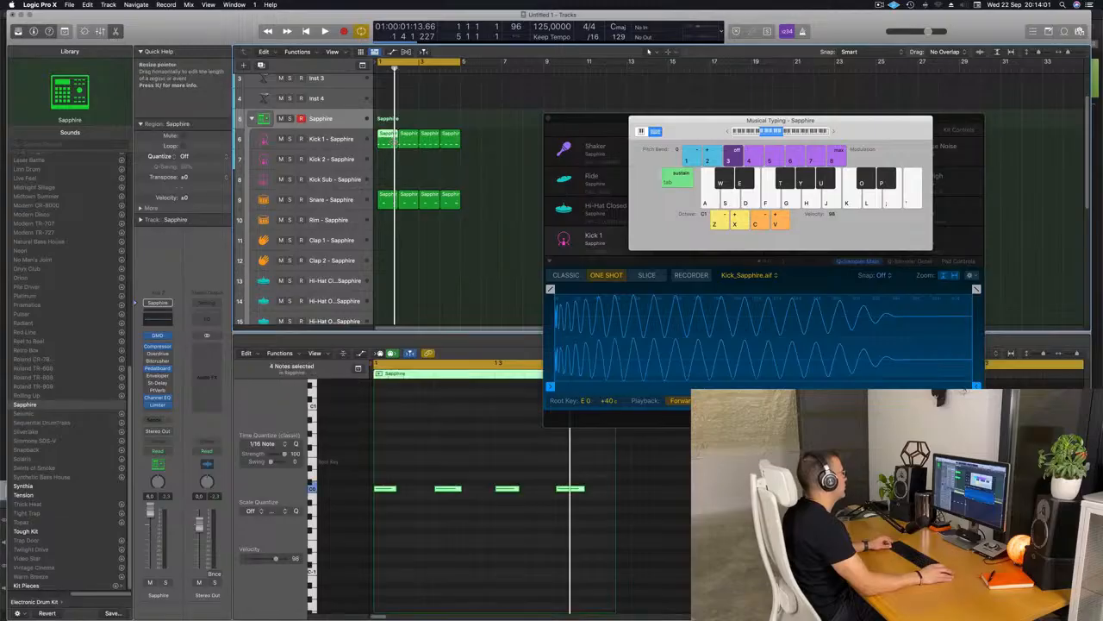
{"action": "left_click_drag", "start_coordinate": [388, 139], "coordinate": [390, 285]}
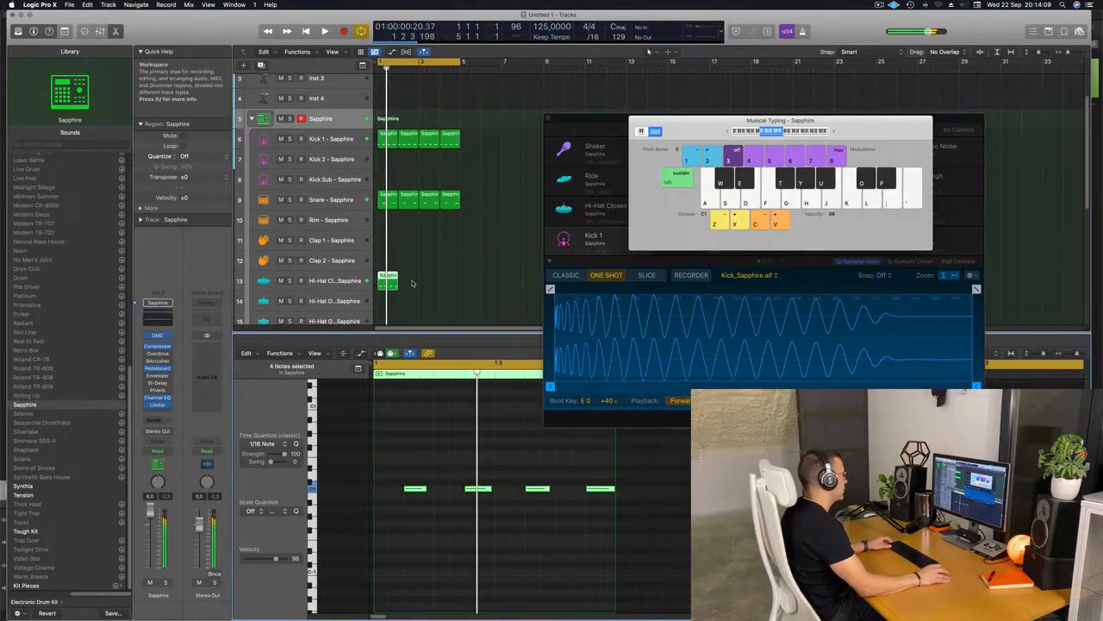
Step: Transpose the four Hi-Hat Closed notes up to C3 and repeat the region three times to fill four bars
{"action": "key", "text": "space"}
{"action": "left_click_drag", "start_coordinate": [402, 453], "coordinate": [618, 576]}
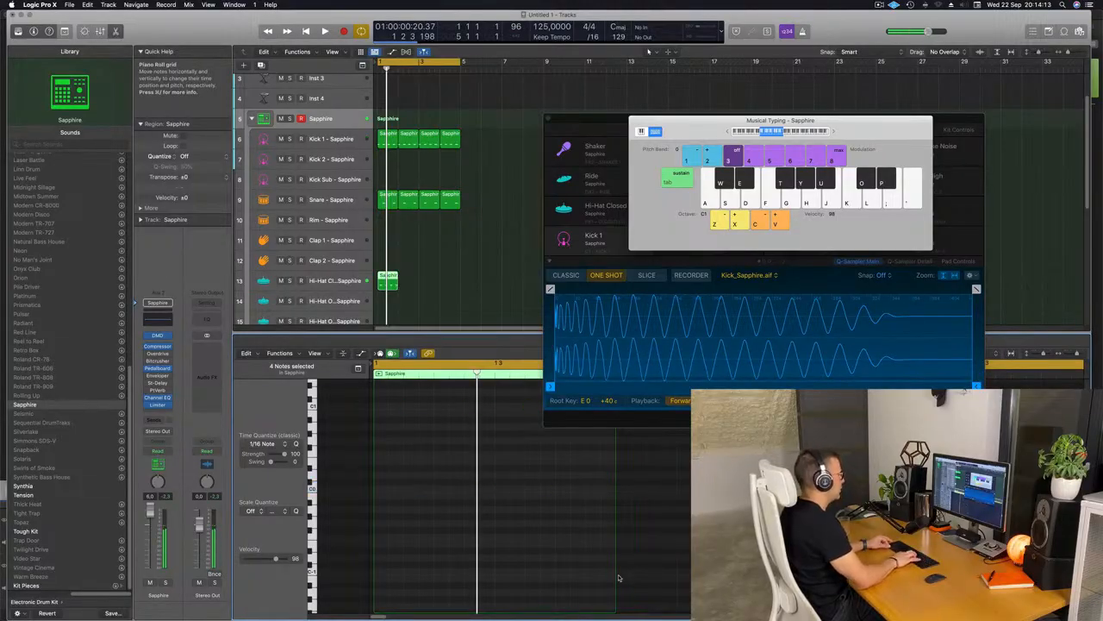
{"action": "key", "text": "space"}
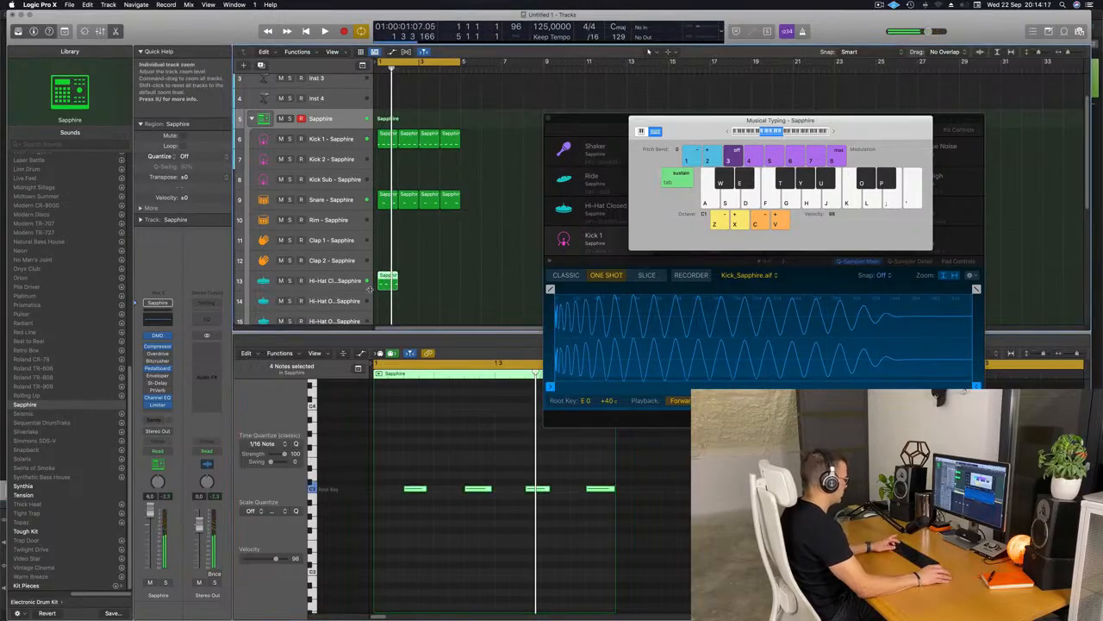
{"action": "key", "text": "super+r"}
{"action": "key", "text": "super+r"}
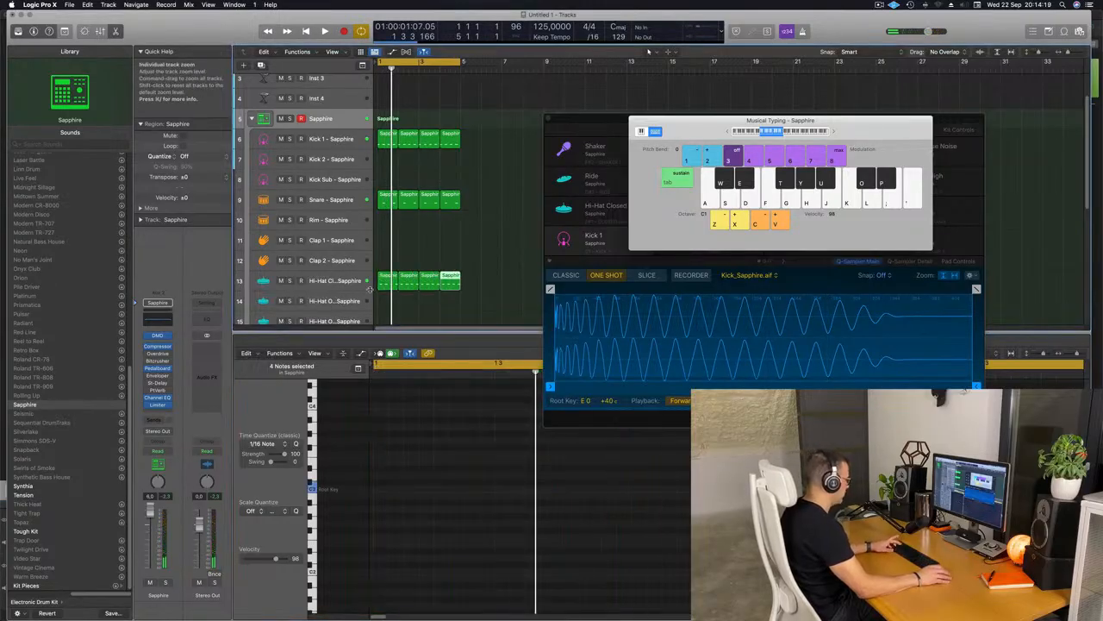
Step: Play the looped drum pattern and move the Musical Typing and Drum Machine Designer windows clear of the regions
{"action": "left_click", "coordinate": [503, 279]}
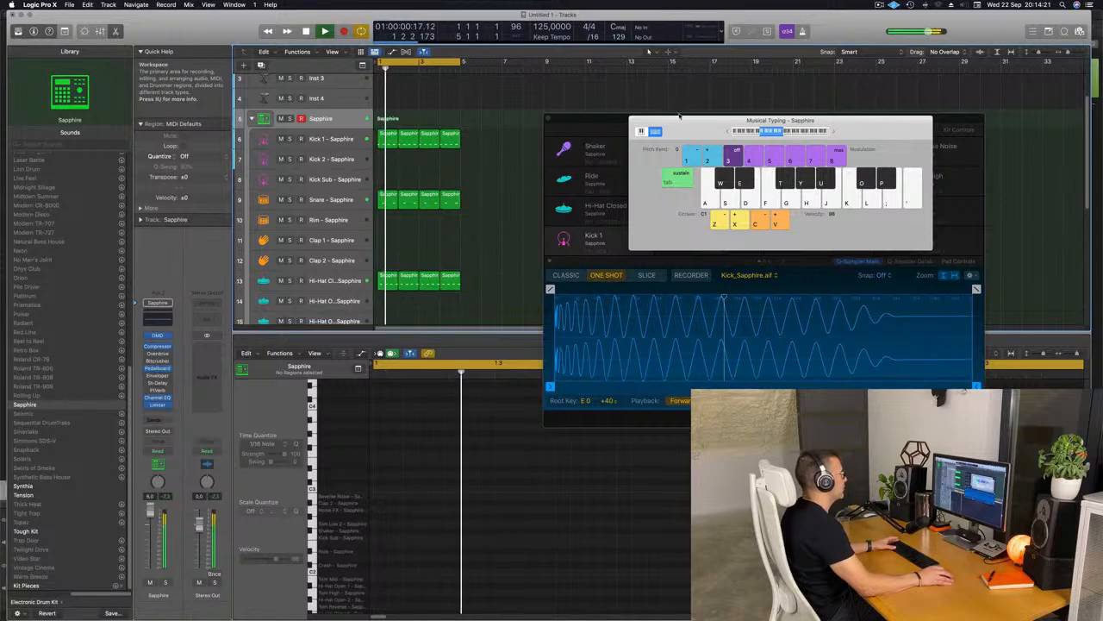
{"action": "left_click_drag", "start_coordinate": [696, 128], "coordinate": [829, 209]}
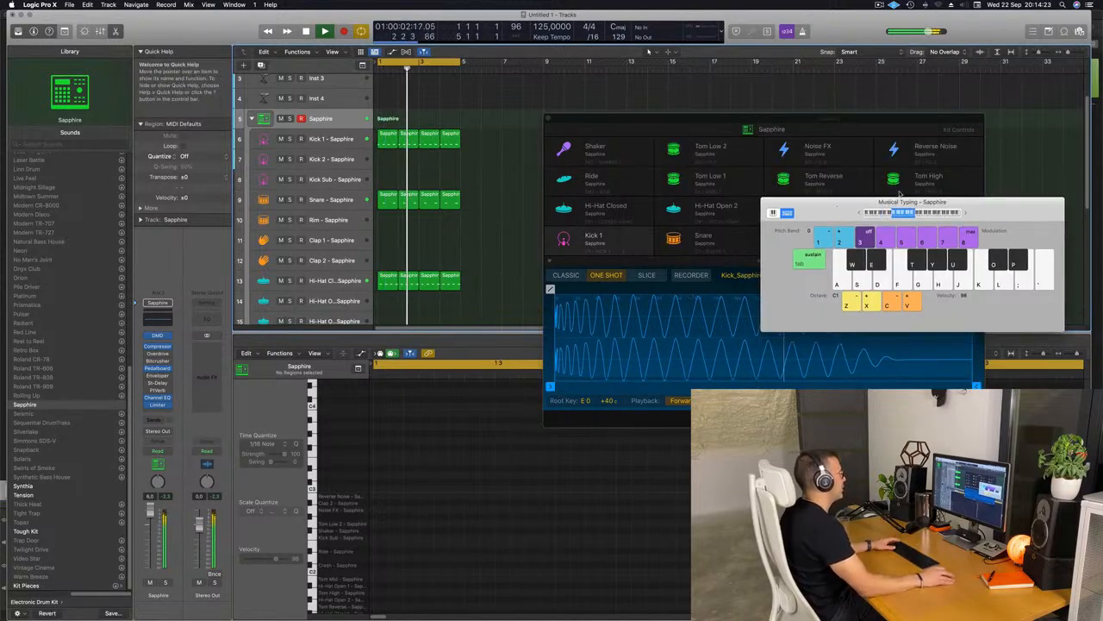
{"action": "left_click_drag", "start_coordinate": [683, 122], "coordinate": [765, 112]}
Step: Copy the first Hi-Hat Closed region to the Ride track and shift its four notes back onto the beats
{"action": "scroll", "coordinate": [517, 206], "scroll_direction": "down", "scroll_amount": 5}
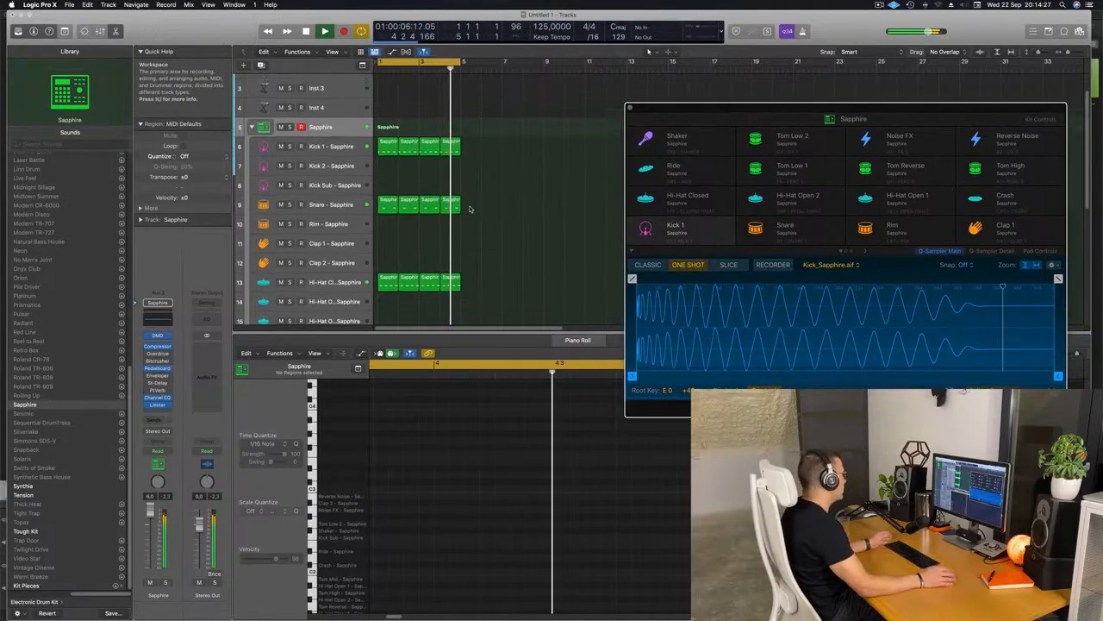
{"action": "scroll", "coordinate": [556, 209], "scroll_direction": "down", "scroll_amount": 4}
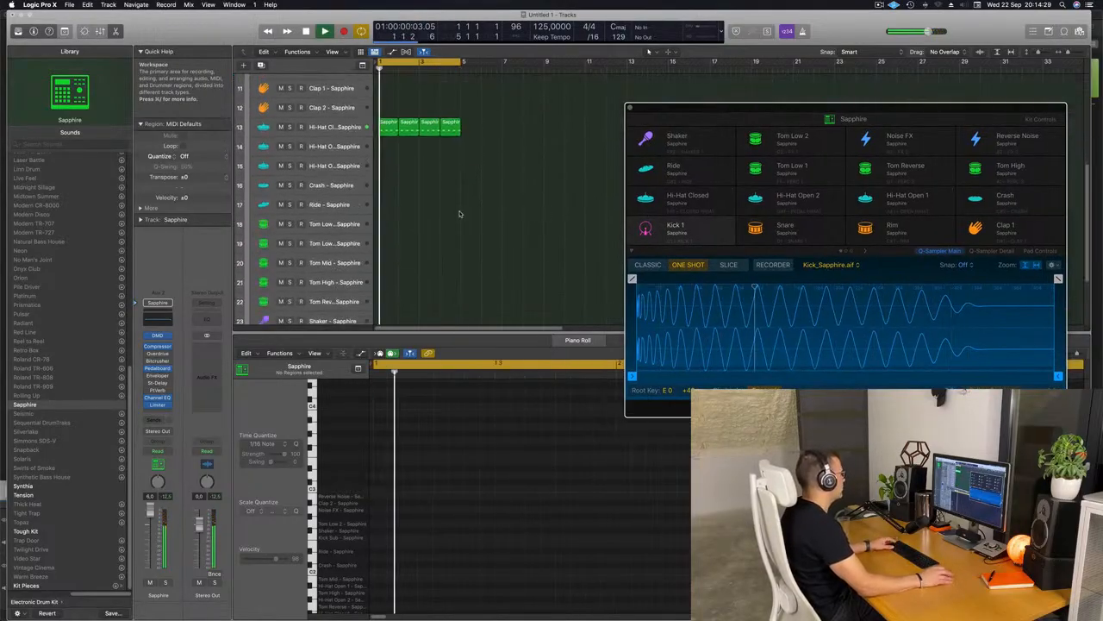
{"action": "left_click_drag", "start_coordinate": [388, 111], "coordinate": [388, 189]}
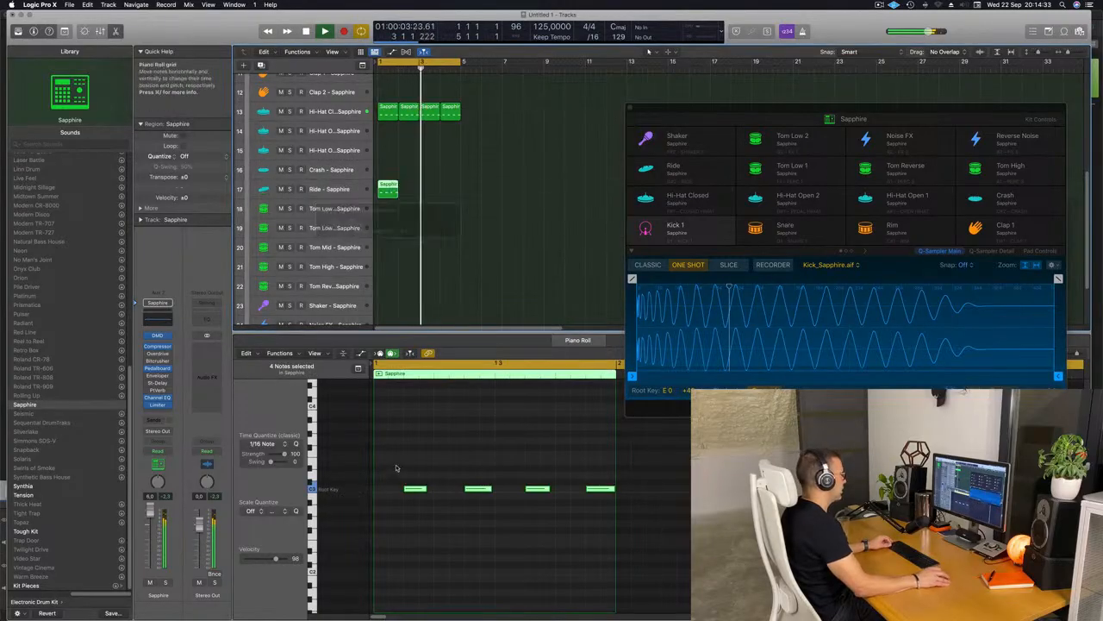
{"action": "left_click_drag", "start_coordinate": [395, 466], "coordinate": [632, 523]}
{"action": "key", "text": "alt+Left"}
{"action": "key", "text": "alt+Left"}
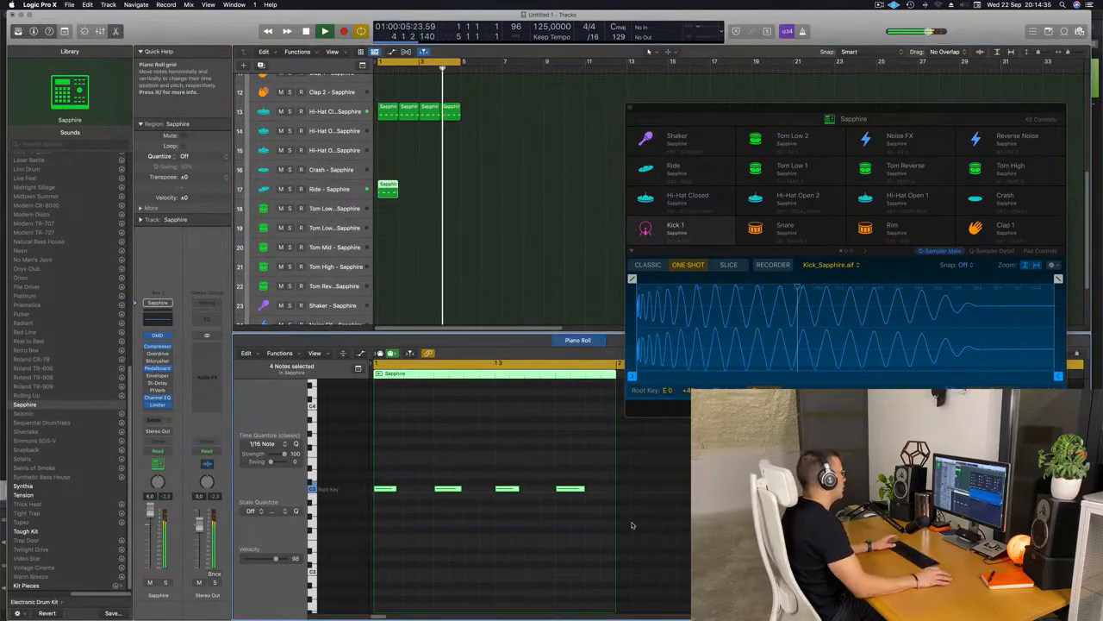
Step: Stop playback and repeat the Ride region three times to fill bars 1 to 4
{"action": "key", "text": "space"}
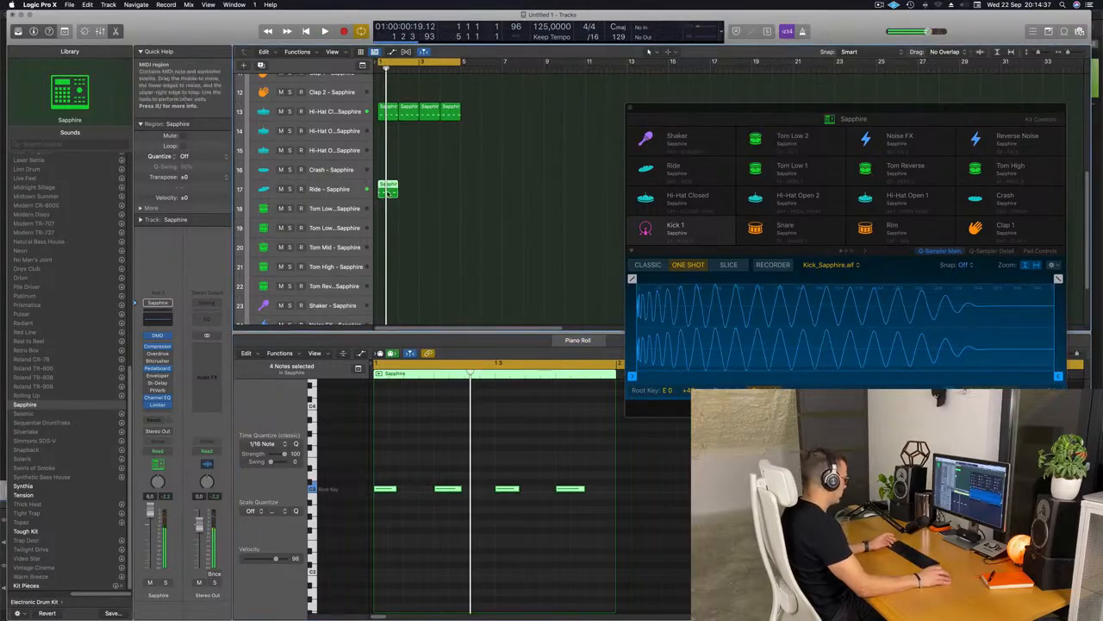
{"action": "left_click", "coordinate": [388, 191]}
{"action": "key", "text": "super+r"}
{"action": "key", "text": "super+r"}
{"action": "key", "text": "super+r"}
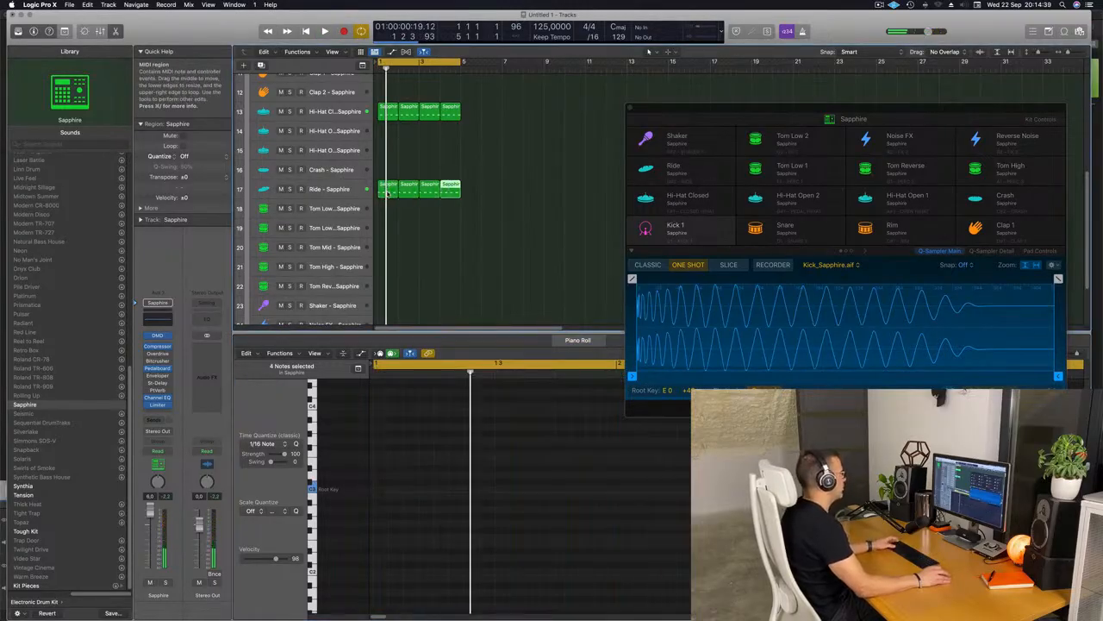
Step: During playback, give the Ride sample a fade-out from its very start and set its sample end to 1.831 s
{"action": "left_click", "coordinate": [339, 194]}
{"action": "key", "text": "space"}
{"action": "key", "text": "super+k"}
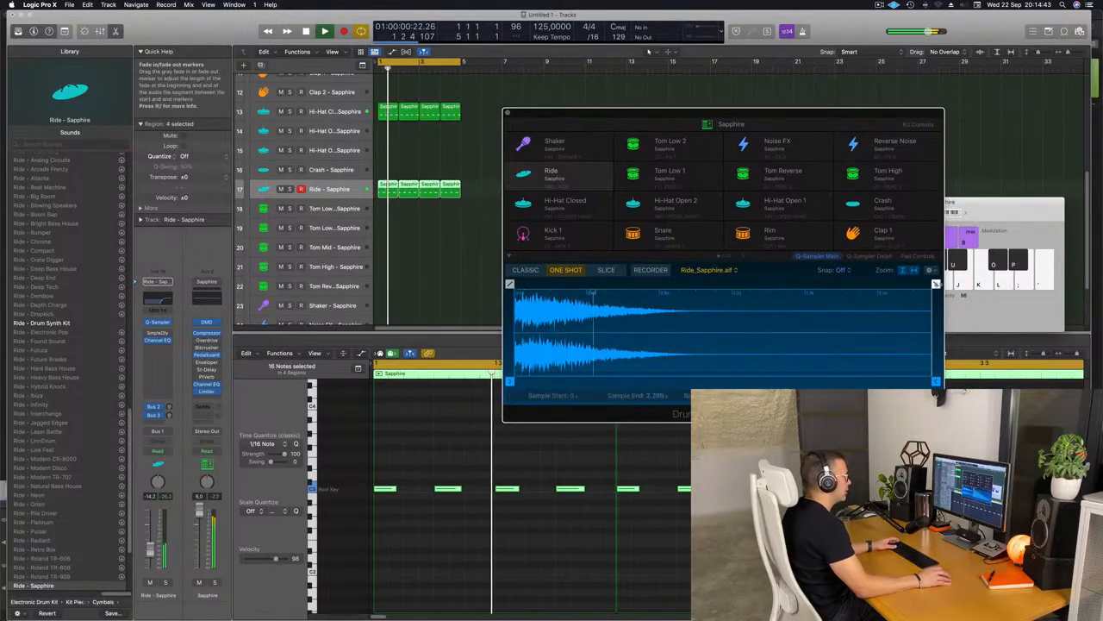
{"action": "left_click_drag", "start_coordinate": [936, 283], "coordinate": [589, 285]}
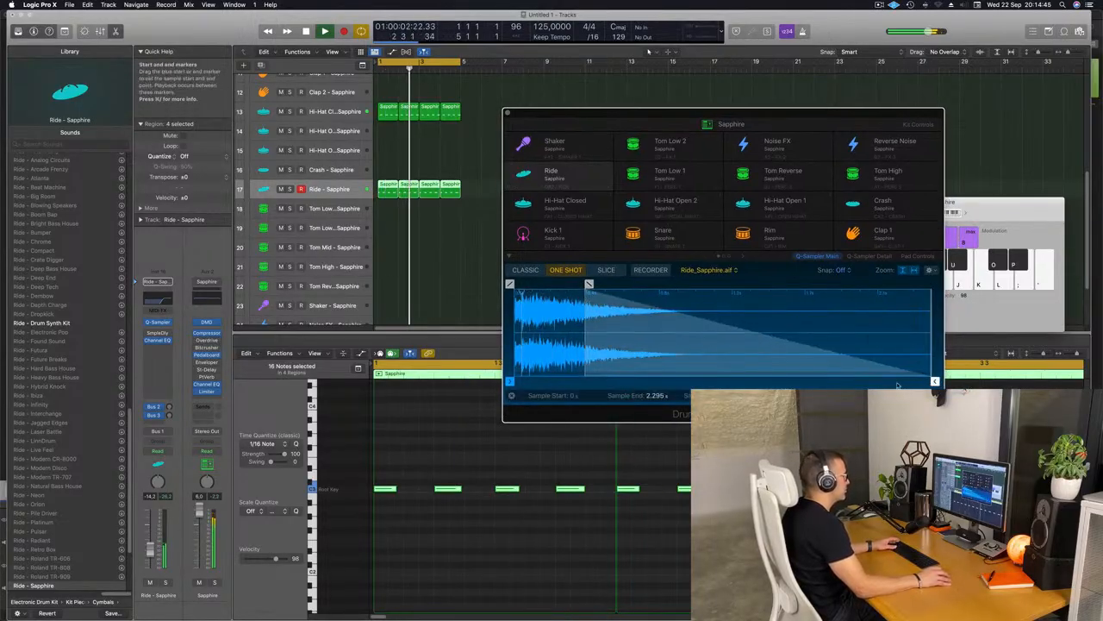
{"action": "left_click_drag", "start_coordinate": [935, 381], "coordinate": [896, 385]}
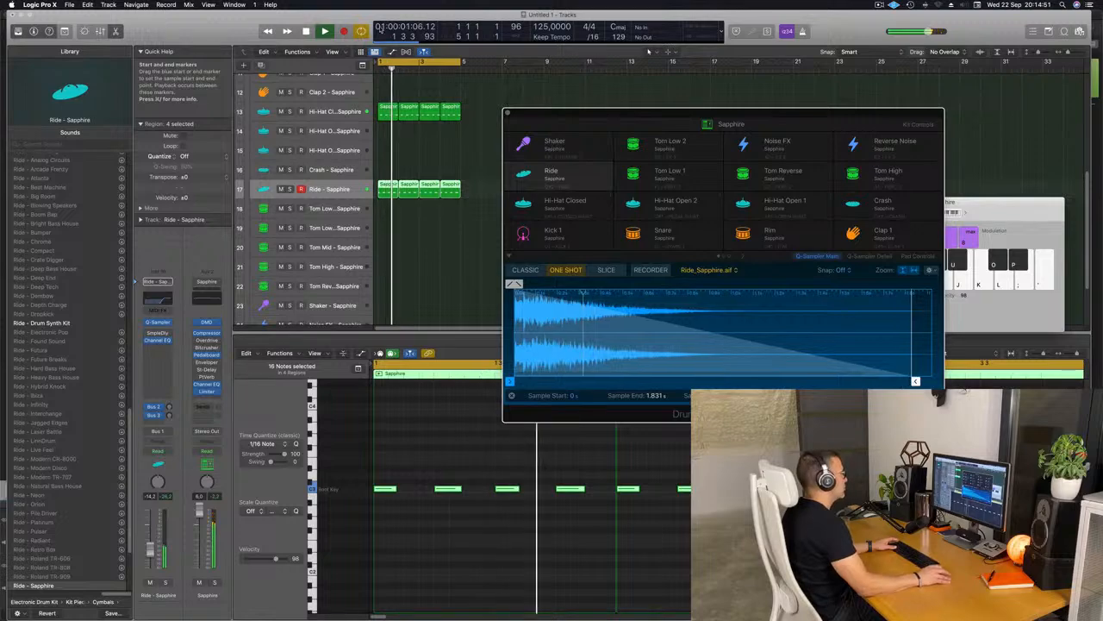
{"action": "left_click", "coordinate": [488, 271]}
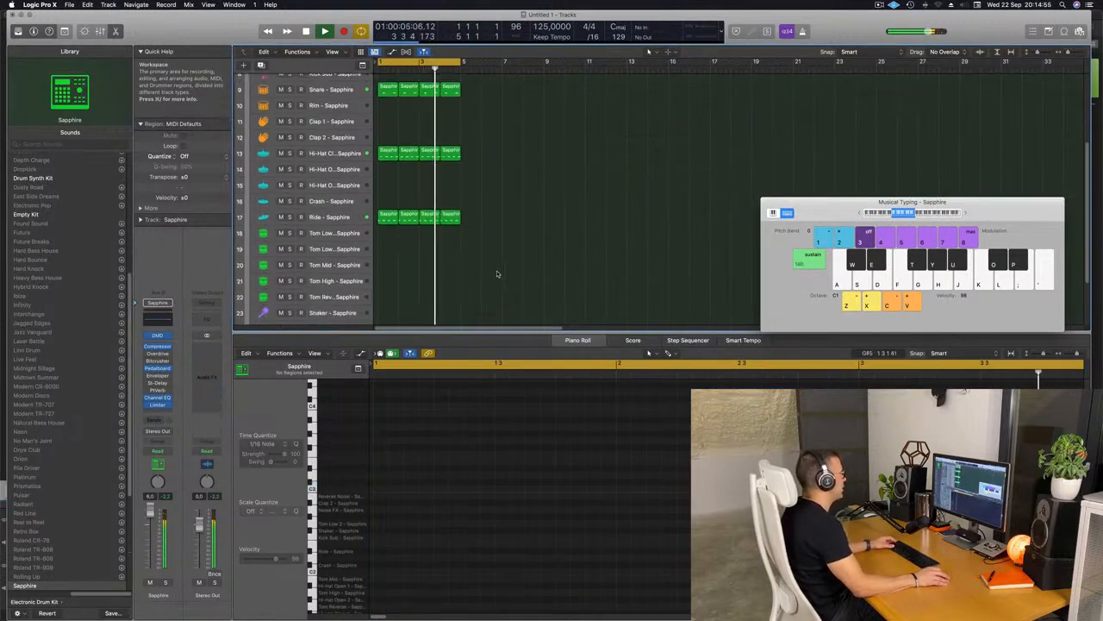
Step: Stop playback, copy the first Snare region to the Clap 1 track, and shift its two notes to beats 1 and 3
{"action": "scroll", "coordinate": [533, 267], "scroll_direction": "down", "scroll_amount": 1}
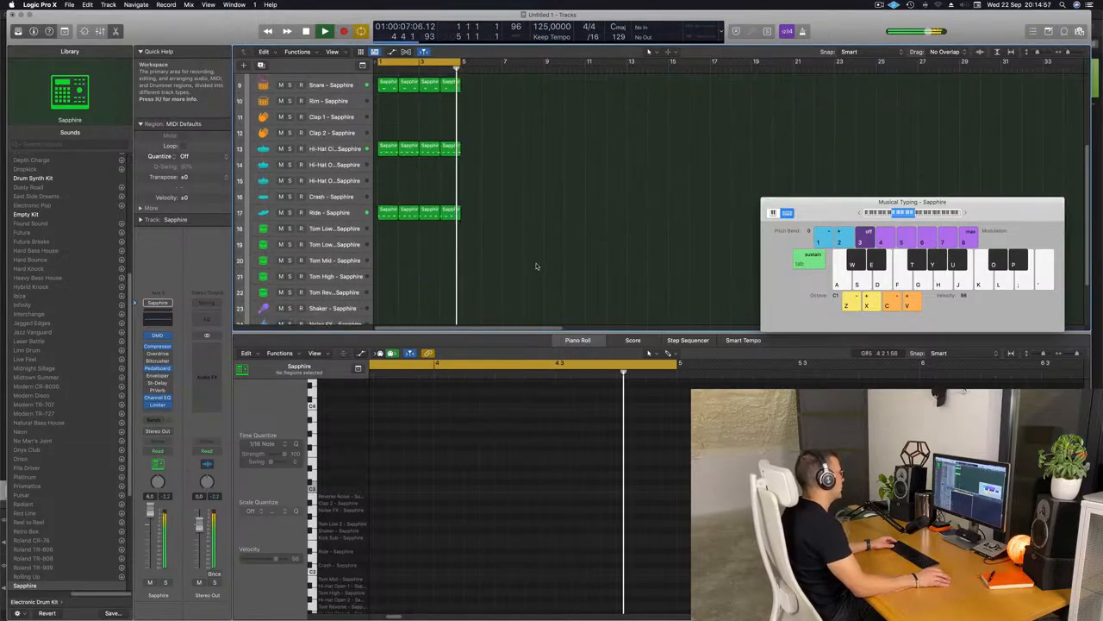
{"action": "scroll", "coordinate": [534, 263], "scroll_direction": "up", "scroll_amount": 2}
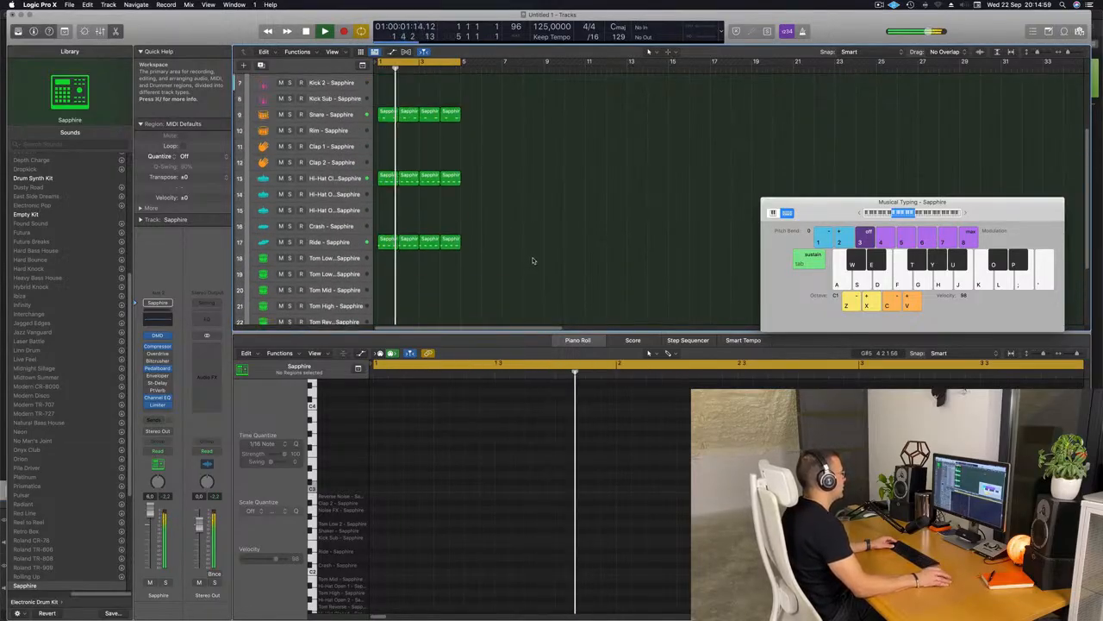
{"action": "scroll", "coordinate": [411, 226], "scroll_direction": "up", "scroll_amount": 4}
{"action": "key", "text": "space"}
{"action": "left_click", "coordinate": [384, 249]}
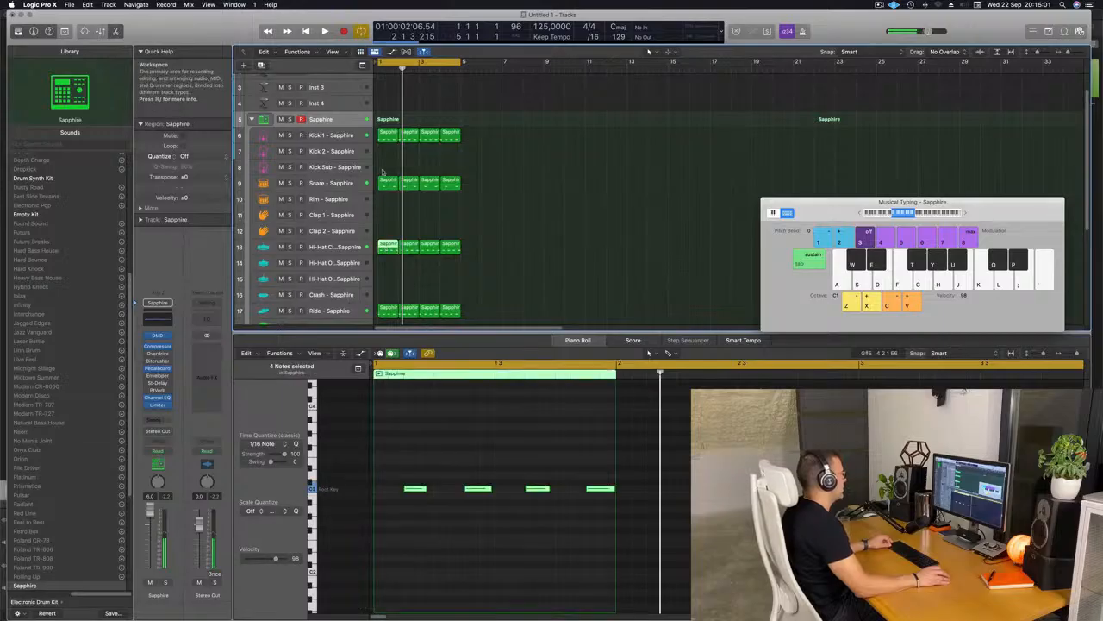
{"action": "left_click", "coordinate": [384, 184]}
{"action": "left_click_drag", "start_coordinate": [385, 185], "coordinate": [387, 215]}
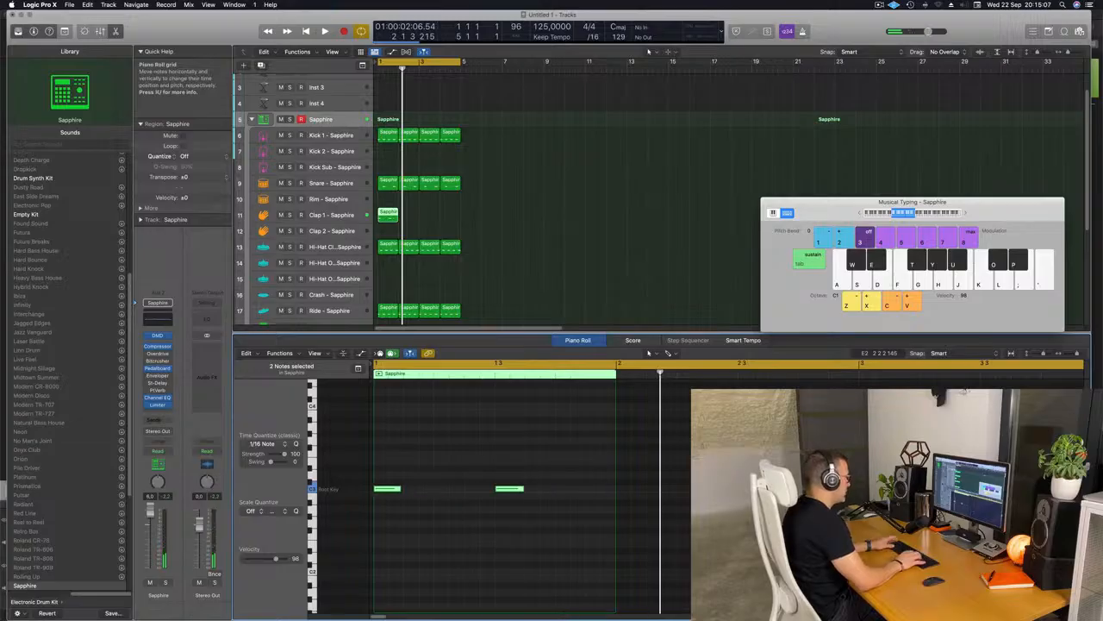
Step: Delete the second note of the Clap 1 region, leaving the note on beat 1, and check it in playback
{"action": "key", "text": "space"}
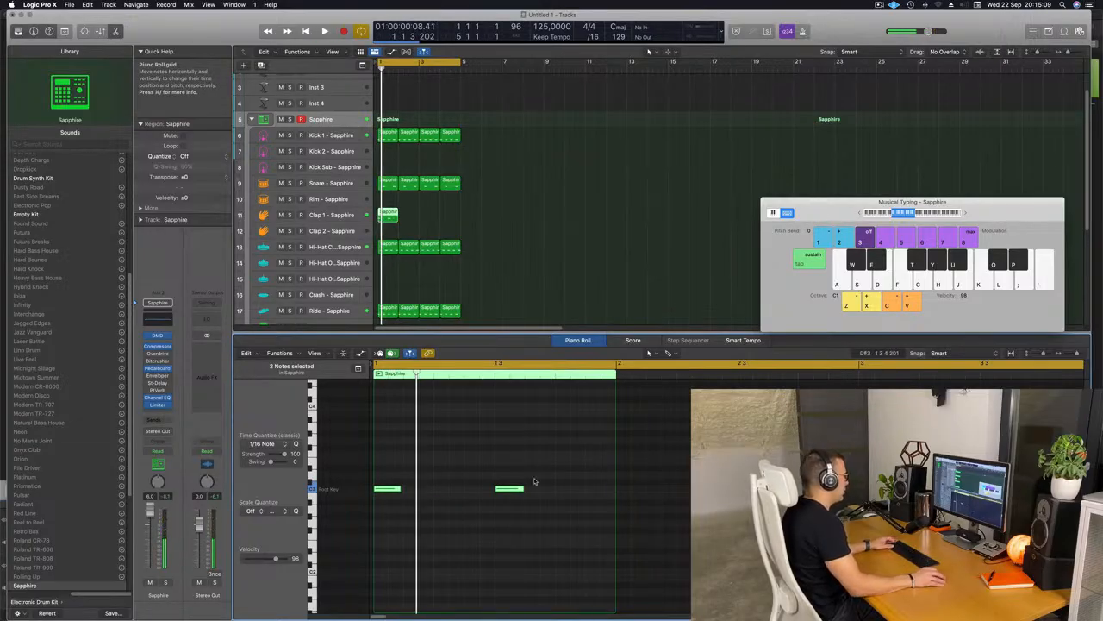
{"action": "left_click_drag", "start_coordinate": [552, 469], "coordinate": [383, 514]}
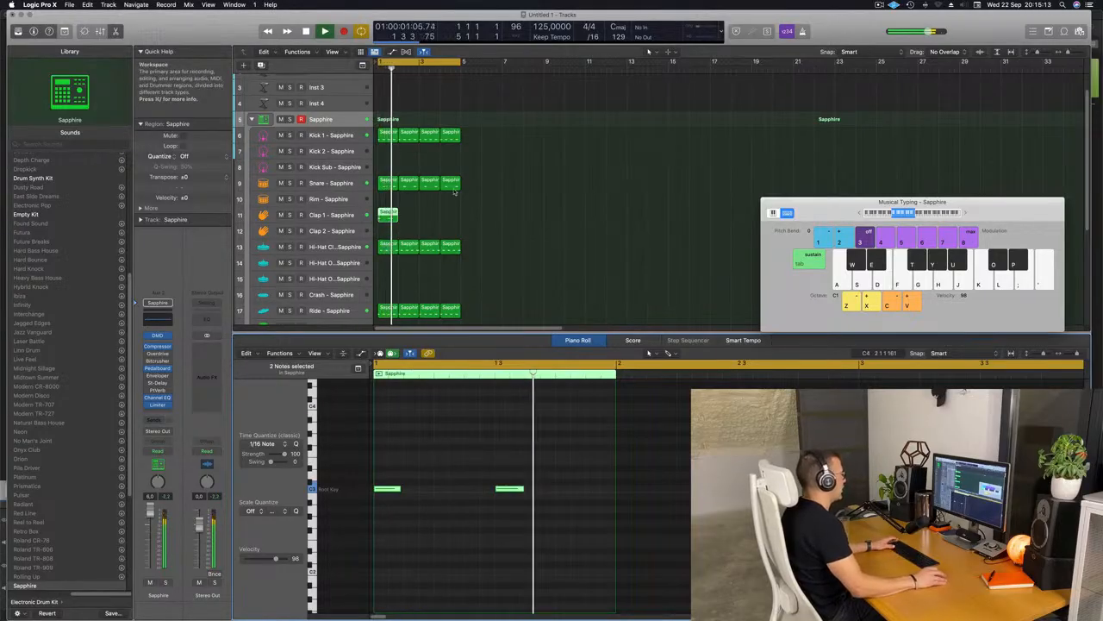
{"action": "key", "text": "space"}
{"action": "left_click", "coordinate": [521, 490]}
{"action": "key", "text": "Delete"}
{"action": "key", "text": "space"}
{"action": "key", "text": "space"}
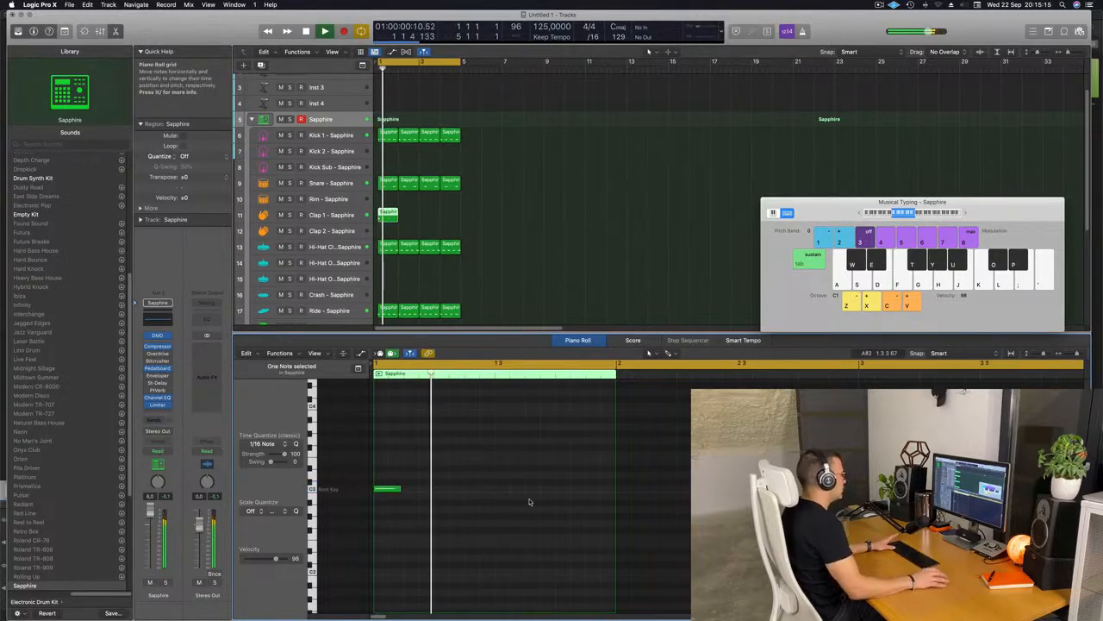
{"action": "key", "text": "space"}
{"action": "key", "text": "space"}
{"action": "key", "text": "space"}
Step: Move the Clap 1 region to the Clap 2 track and repeat it three times to fill bars 1 to 4
{"action": "left_click_drag", "start_coordinate": [392, 214], "coordinate": [392, 230]}
{"action": "key", "text": "space"}
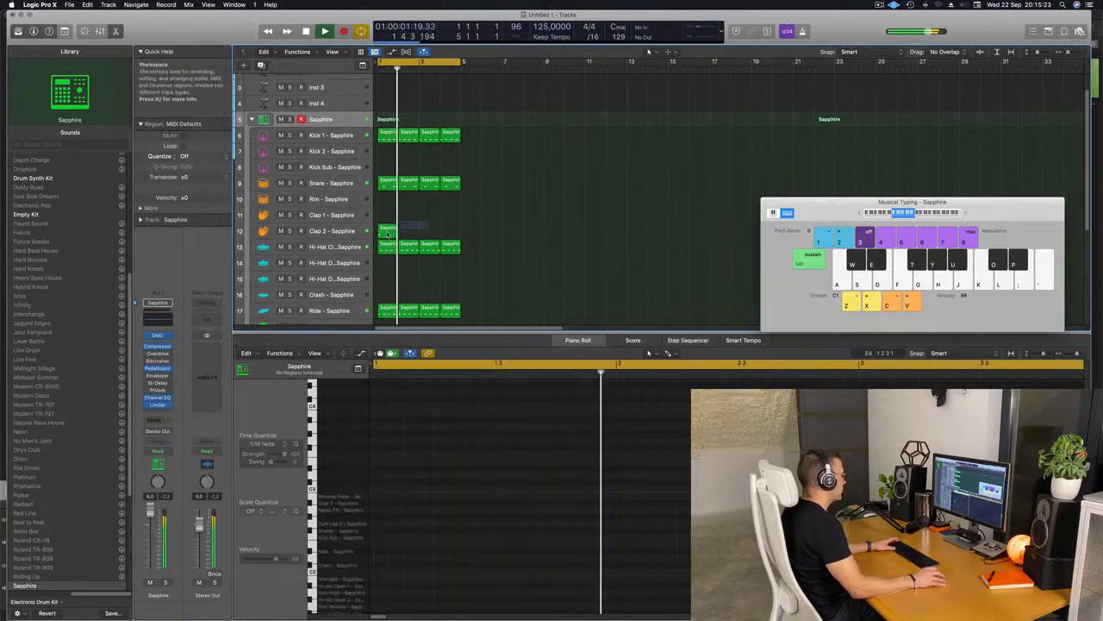
{"action": "key", "text": "super+r"}
{"action": "key", "text": "super+r"}
{"action": "key", "text": "super+r"}
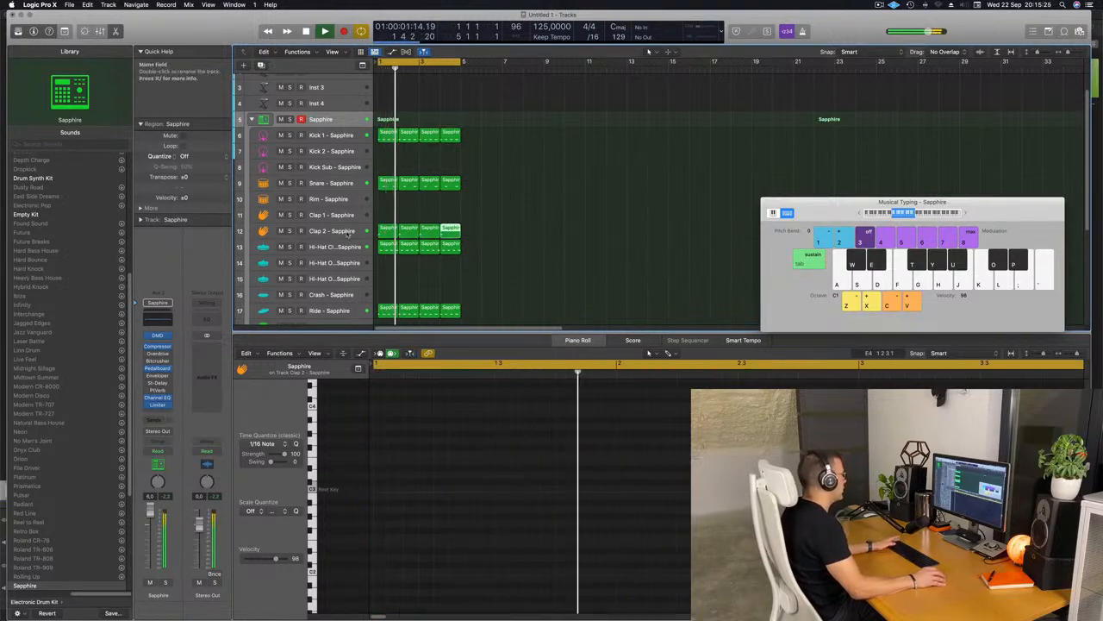
Step: Set the Clap 2 track's Bus 2 reverb send to about -2.7 dB while checking it in playback
{"action": "left_click", "coordinate": [331, 231]}
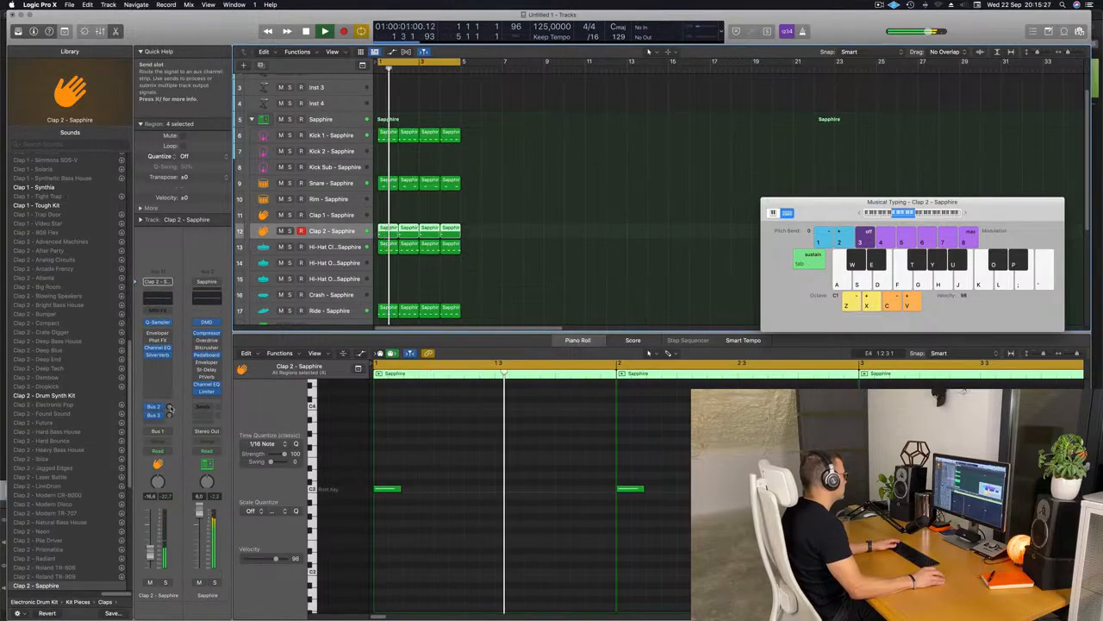
{"action": "left_click_drag", "start_coordinate": [169, 406], "coordinate": [169, 409]}
{"action": "key", "text": "space"}
{"action": "key", "text": "space"}
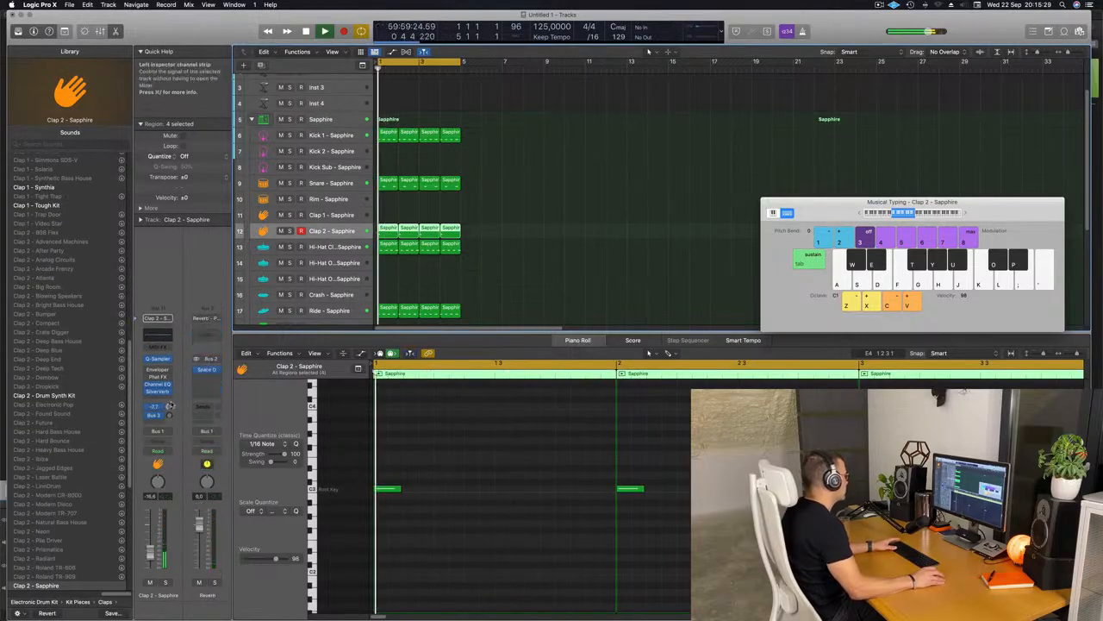
{"action": "key", "text": "space"}
{"action": "key", "text": "space"}
Step: Set the Clap 2 track's Bus 3 delay send to about -10 dB while checking it in playback
{"action": "left_click_drag", "start_coordinate": [169, 414], "coordinate": [170, 397]}
{"action": "key", "text": "space"}
{"action": "key", "text": "space"}
{"action": "key", "text": "space"}
{"action": "key", "text": "space"}
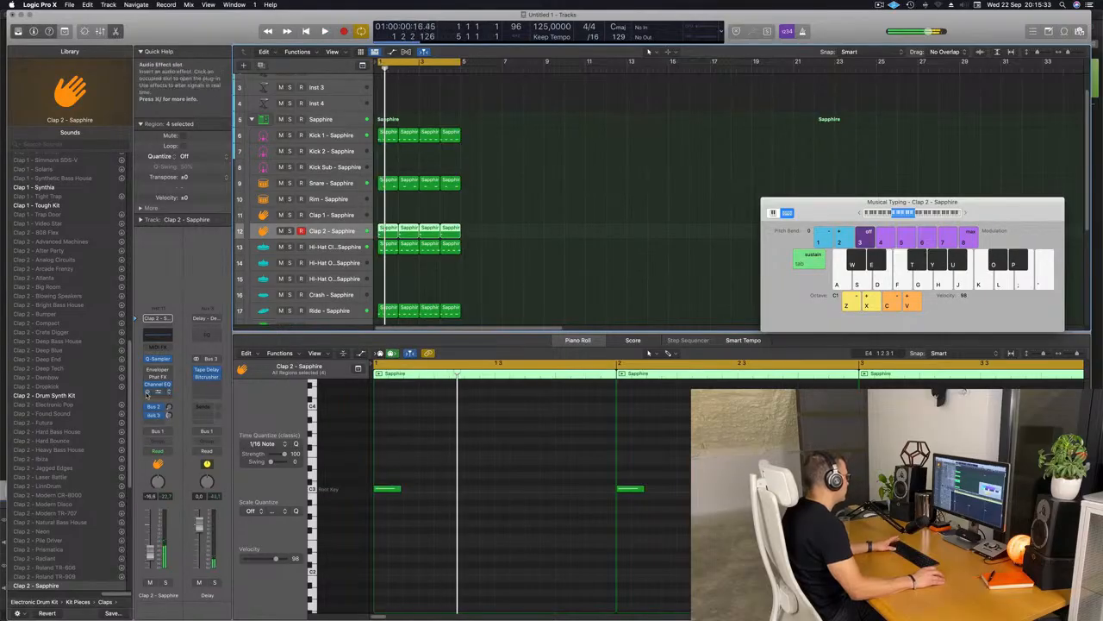
{"action": "key", "text": "space"}
{"action": "key", "text": "space"}
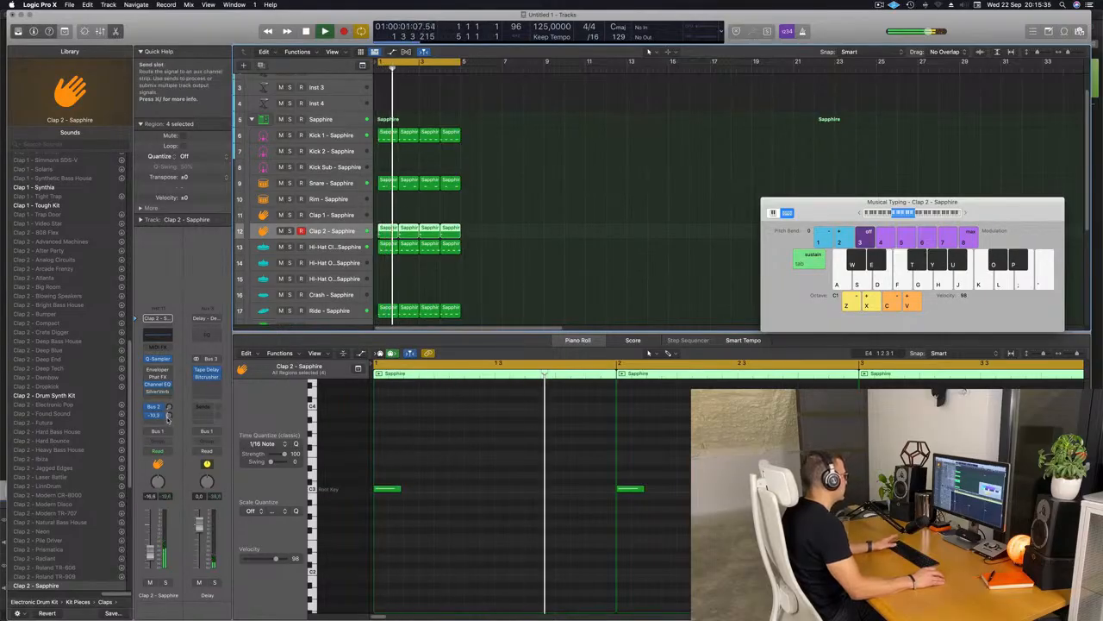
{"action": "left_click", "coordinate": [612, 235]}
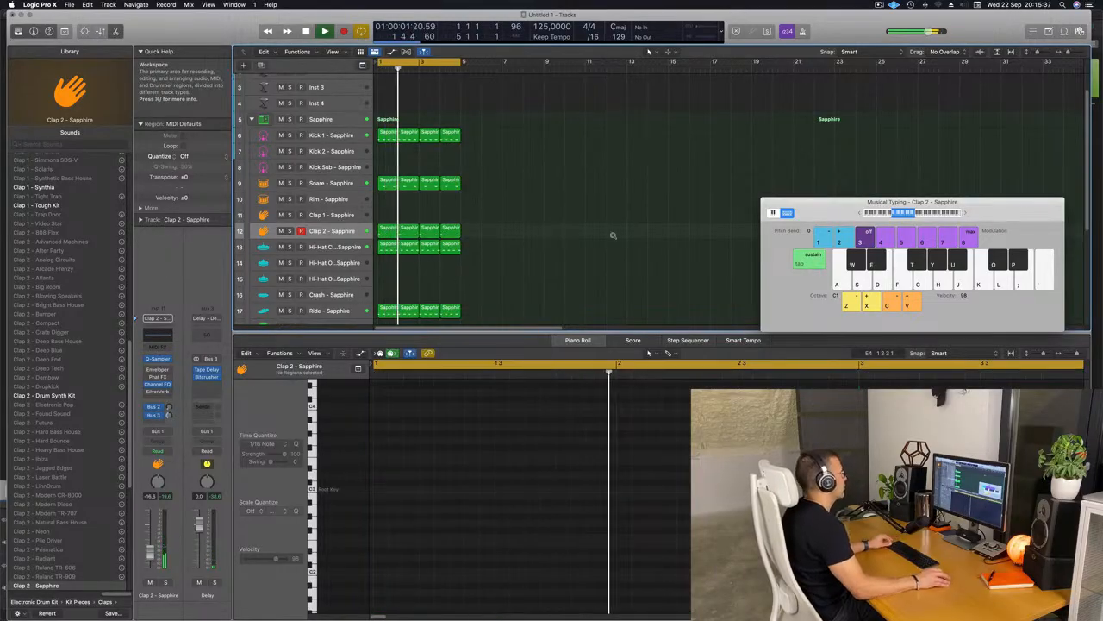
Step: Delete the Clap 2 regions in bars 2 and 4
{"action": "scroll", "coordinate": [561, 233], "scroll_direction": "down", "scroll_amount": 2}
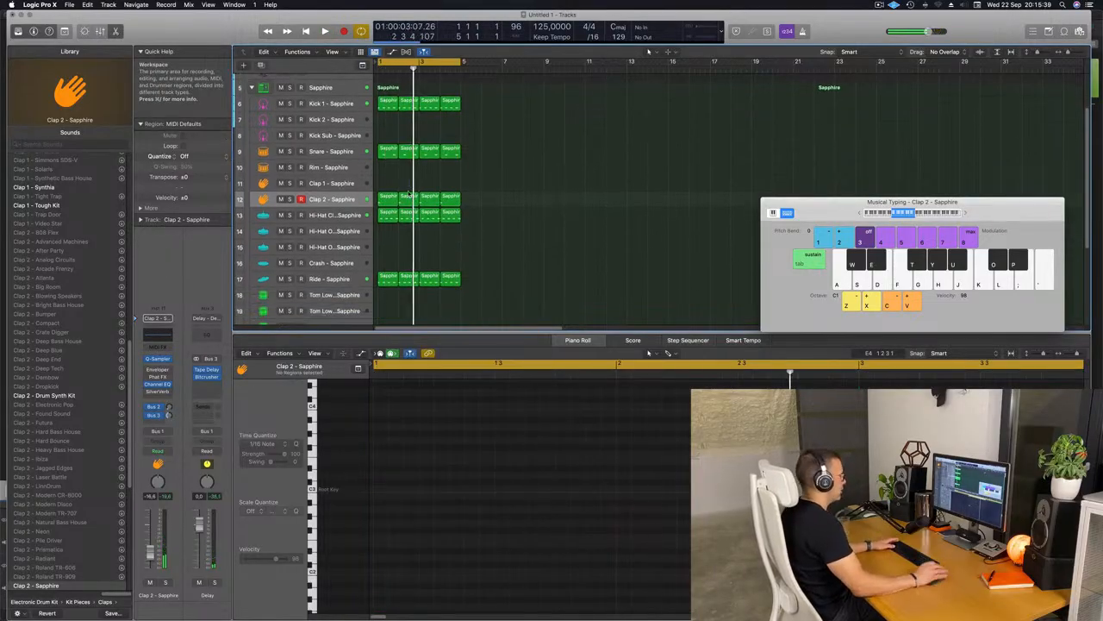
{"action": "left_click", "coordinate": [408, 196]}
{"action": "key", "text": "Delete"}
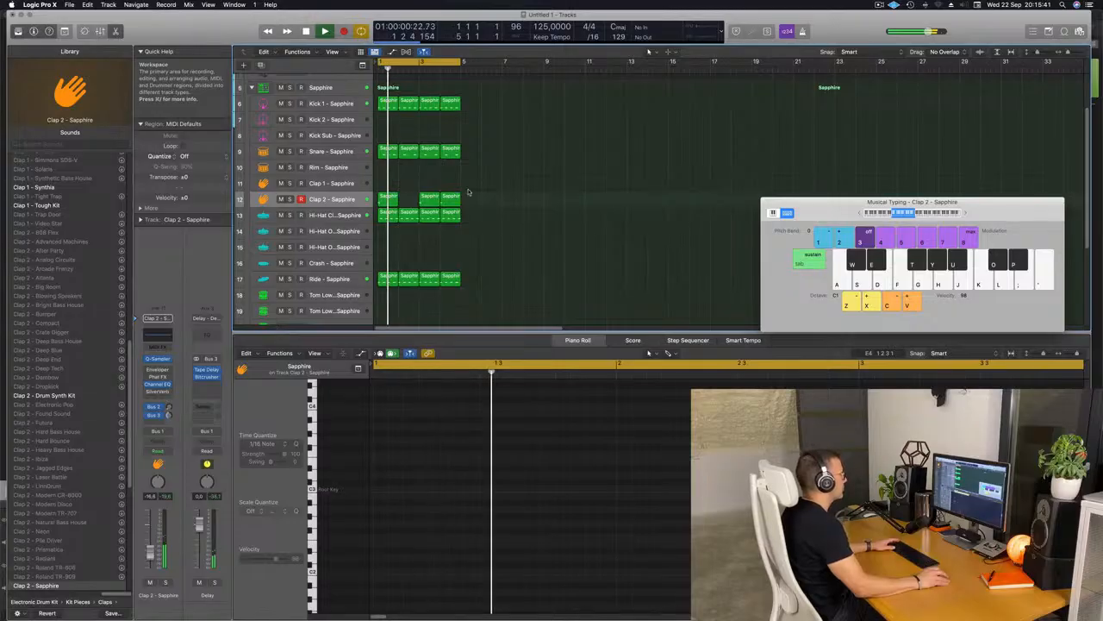
{"action": "left_click", "coordinate": [452, 196]}
{"action": "key", "text": "Delete"}
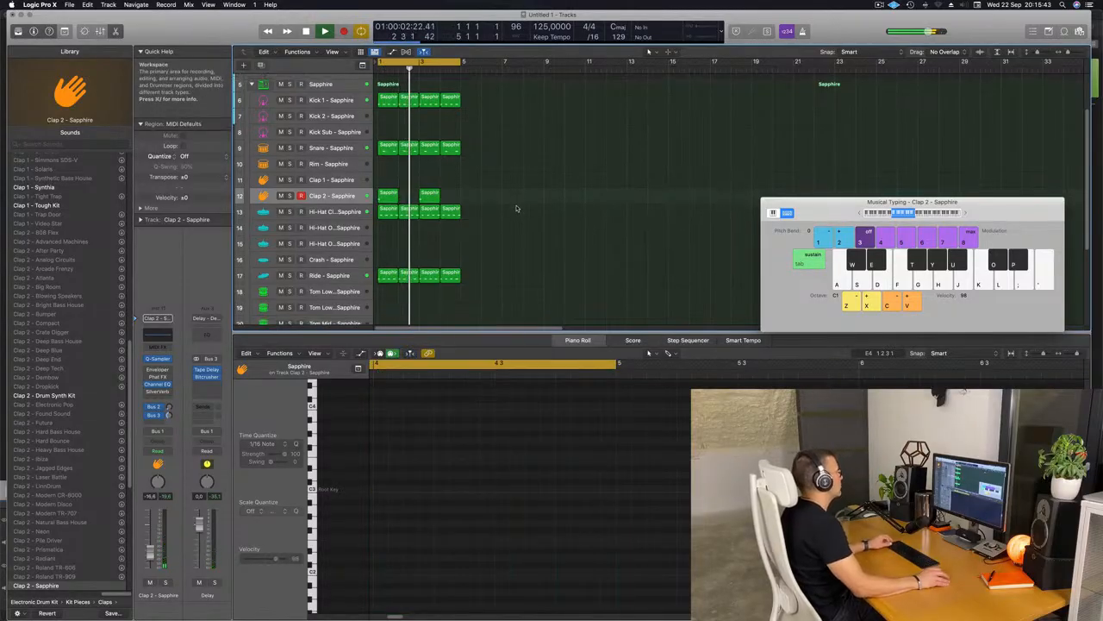
Step: Stop playback and copy the bar 1 Clap 2 region to the Crash track at bar 1
{"action": "scroll", "coordinate": [514, 208], "scroll_direction": "down", "scroll_amount": 4}
{"action": "scroll", "coordinate": [512, 207], "scroll_direction": "up", "scroll_amount": 3}
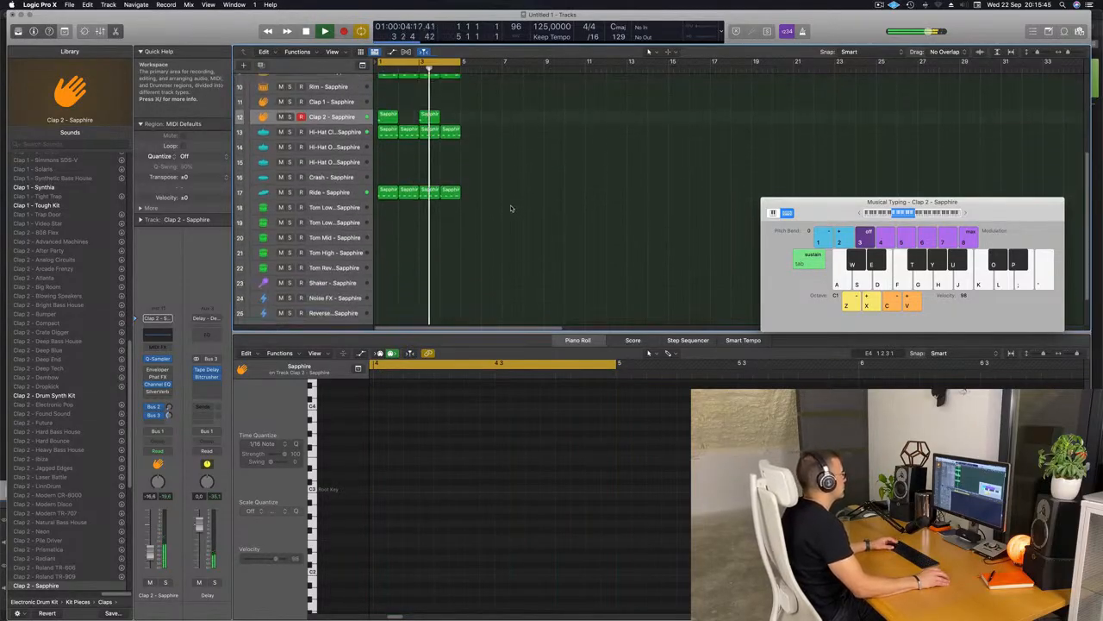
{"action": "scroll", "coordinate": [514, 207], "scroll_direction": "down", "scroll_amount": 1}
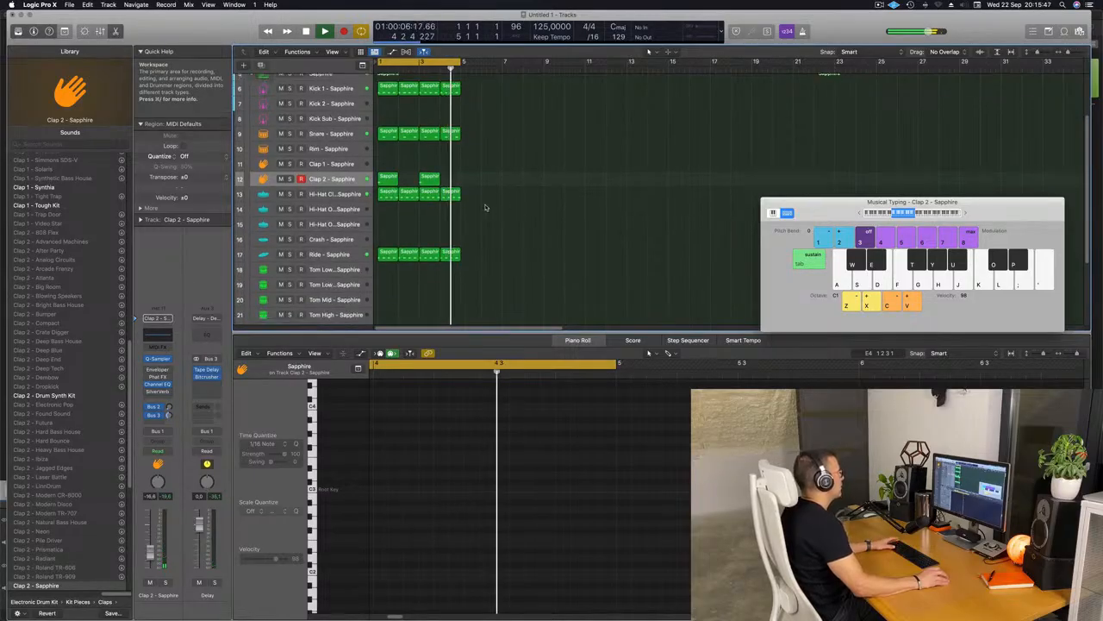
{"action": "key", "text": "space"}
{"action": "left_click", "coordinate": [387, 178]}
{"action": "left_click_drag", "start_coordinate": [386, 178], "coordinate": [380, 240]}
{"action": "key", "text": "space"}
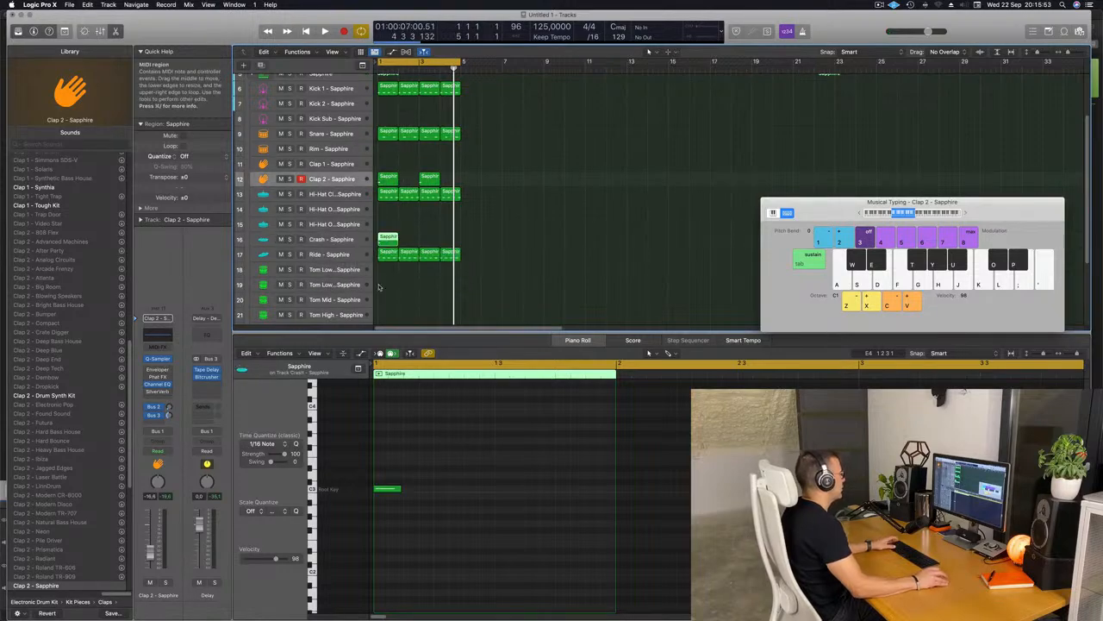
Step: Try the Crash region's note one octave higher during playback and return it to C3
{"action": "left_click_drag", "start_coordinate": [390, 469], "coordinate": [412, 515]}
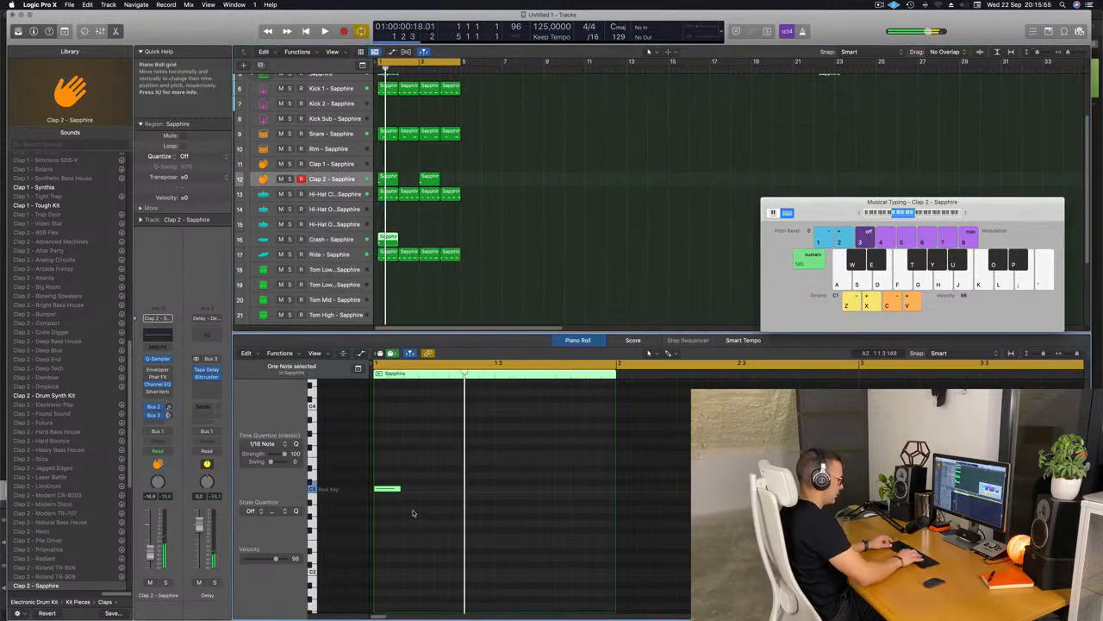
{"action": "key", "text": "shift+alt+Up"}
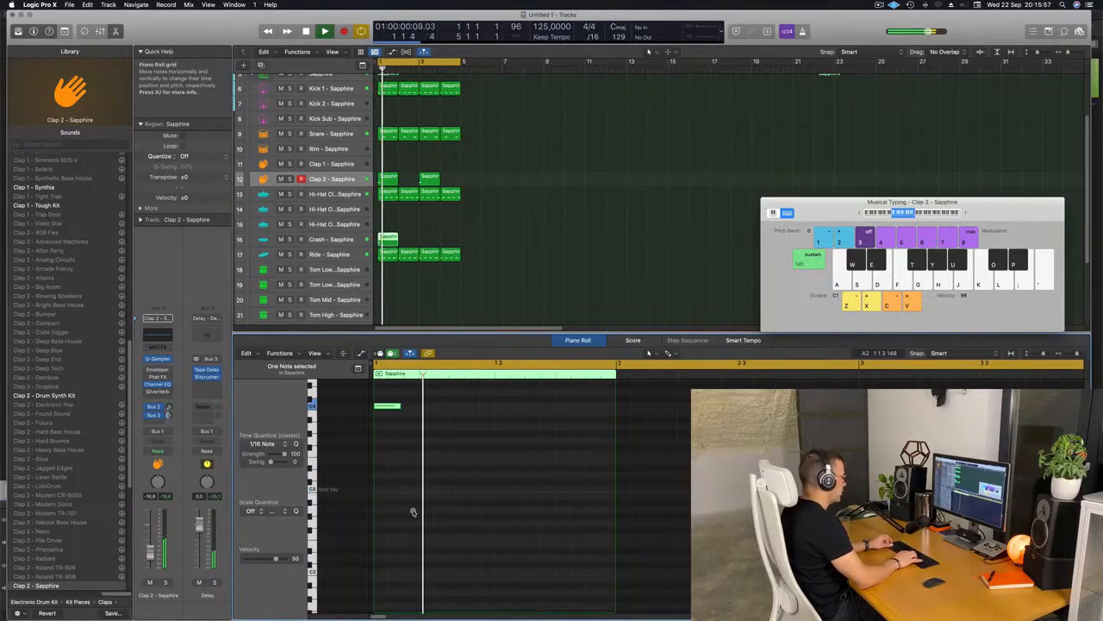
{"action": "key", "text": "shift+alt+Down"}
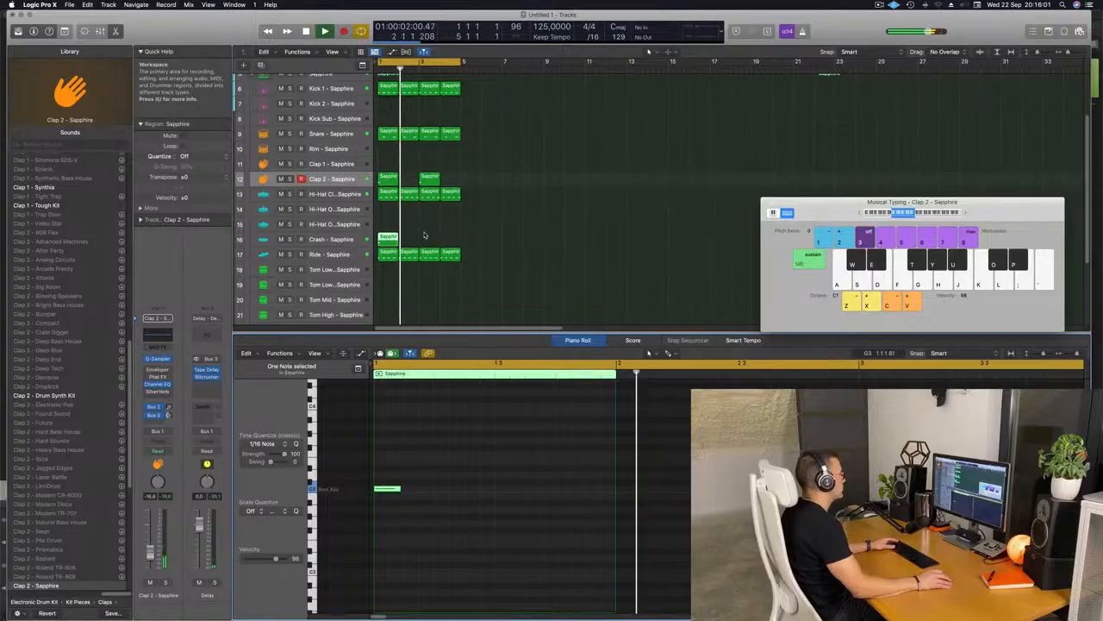
Step: Copy the first Ride region to the Tom Low 1 track at bar 1
{"action": "scroll", "coordinate": [495, 248], "scroll_direction": "up", "scroll_amount": 1}
{"action": "scroll", "coordinate": [495, 248], "scroll_direction": "down", "scroll_amount": 3}
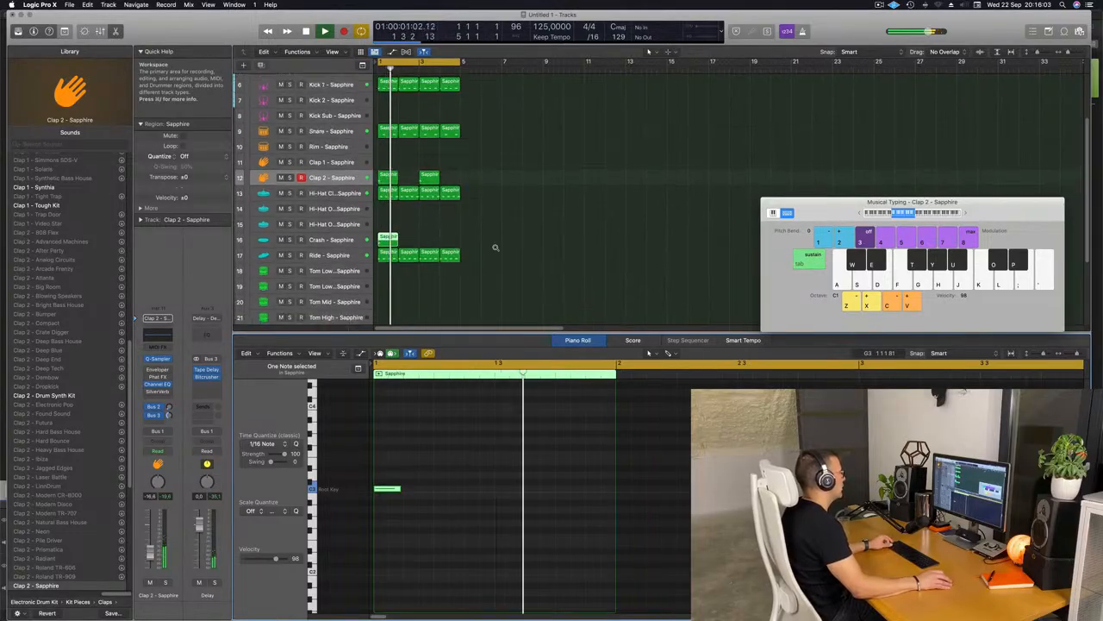
{"action": "scroll", "coordinate": [480, 270], "scroll_direction": "down", "scroll_amount": 2}
{"action": "scroll", "coordinate": [420, 245], "scroll_direction": "down", "scroll_amount": 2}
{"action": "left_click", "coordinate": [388, 209]}
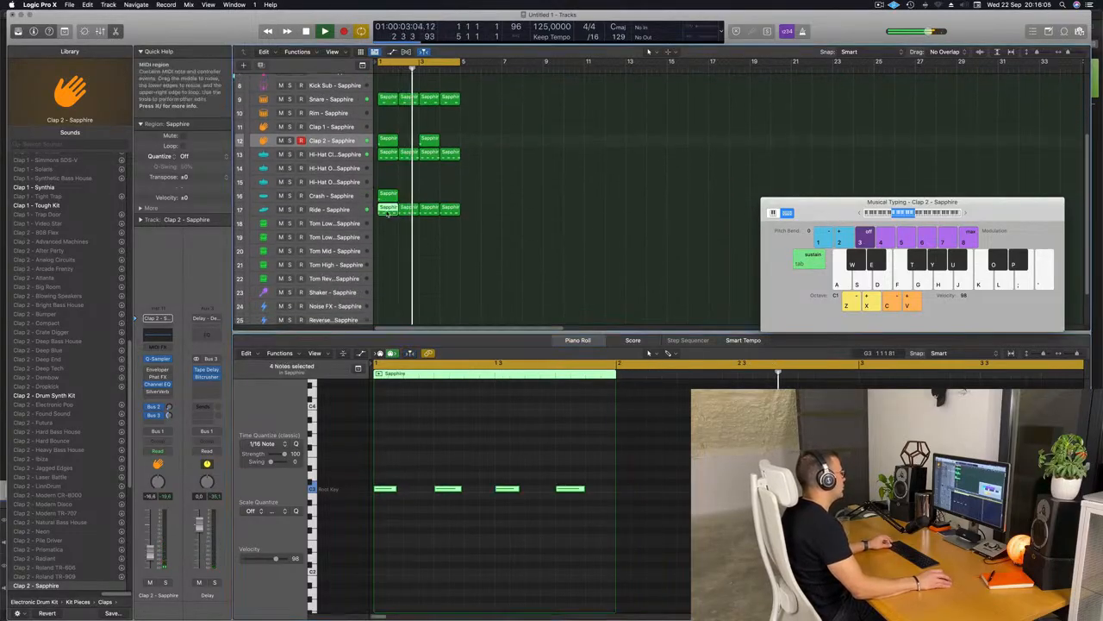
{"action": "left_click_drag", "start_coordinate": [387, 213], "coordinate": [387, 227]}
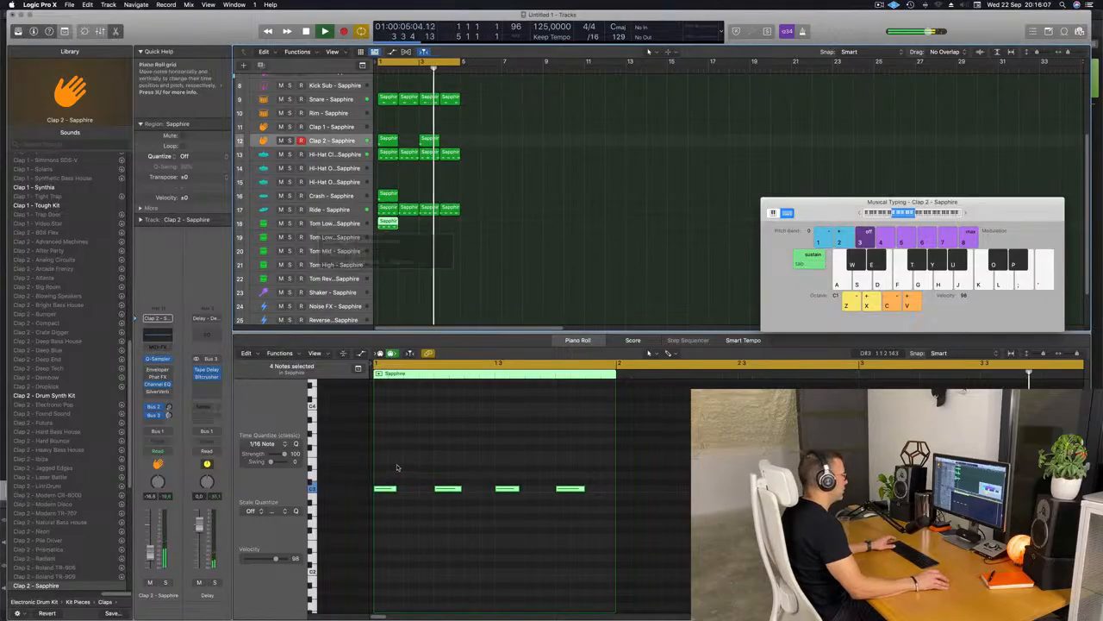
{"action": "key", "text": "space"}
Step: Delete the first three notes of the Tom Low 1 region and shift the remaining note half a beat later
{"action": "left_click_drag", "start_coordinate": [380, 465], "coordinate": [533, 521]}
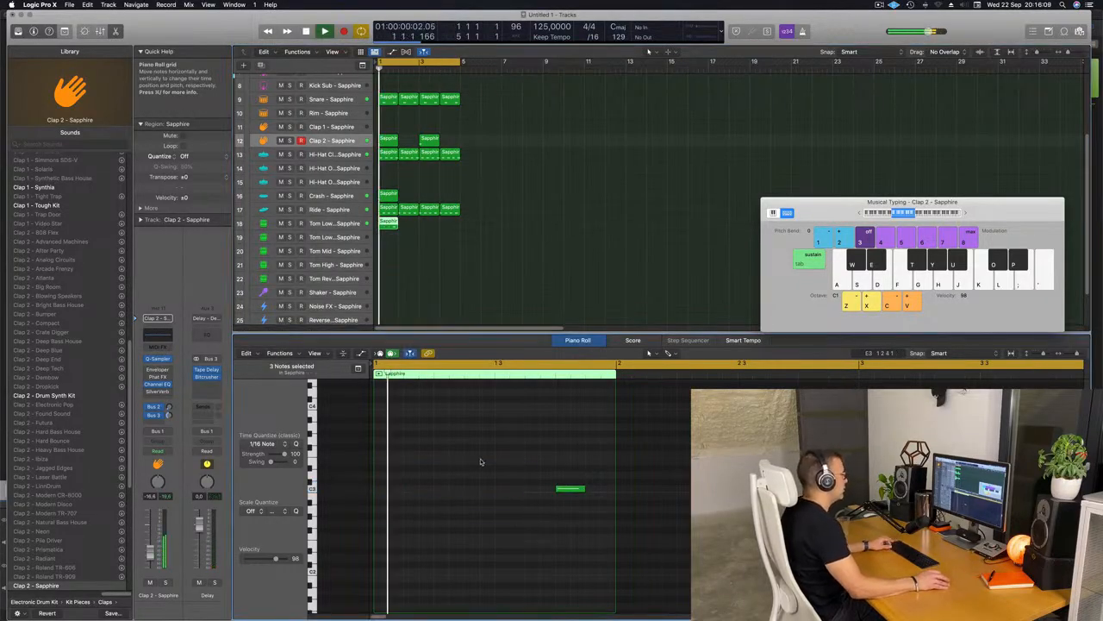
{"action": "key", "text": "super+Right"}
{"action": "key", "text": "super+Left"}
{"action": "key", "text": "super+Left"}
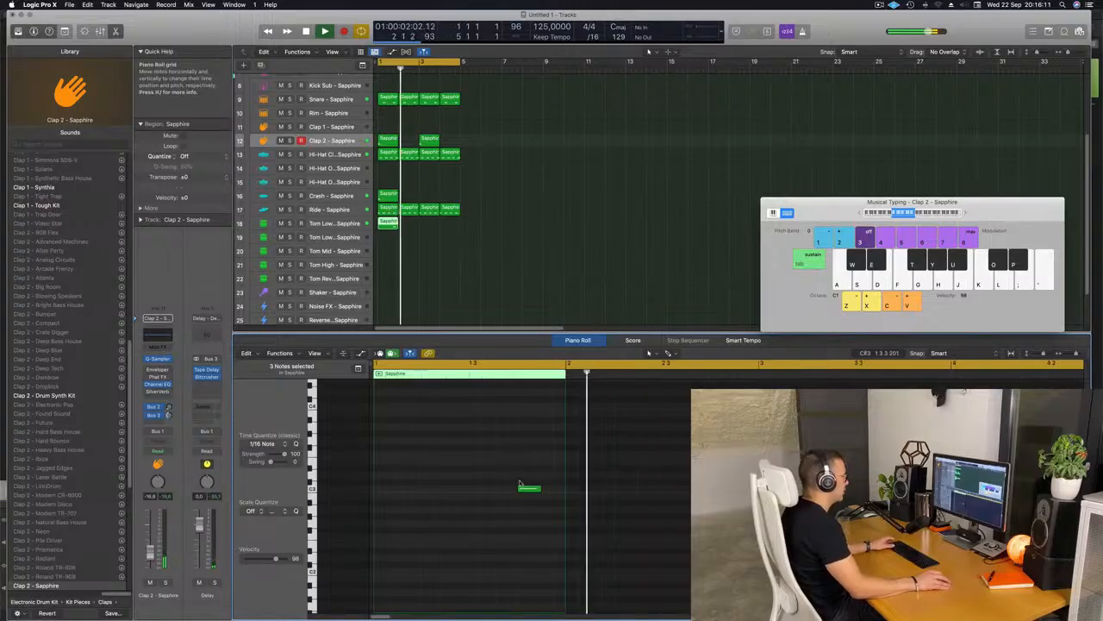
{"action": "key", "text": "space"}
{"action": "key", "text": "space"}
{"action": "left_click_drag", "start_coordinate": [517, 468], "coordinate": [552, 496]}
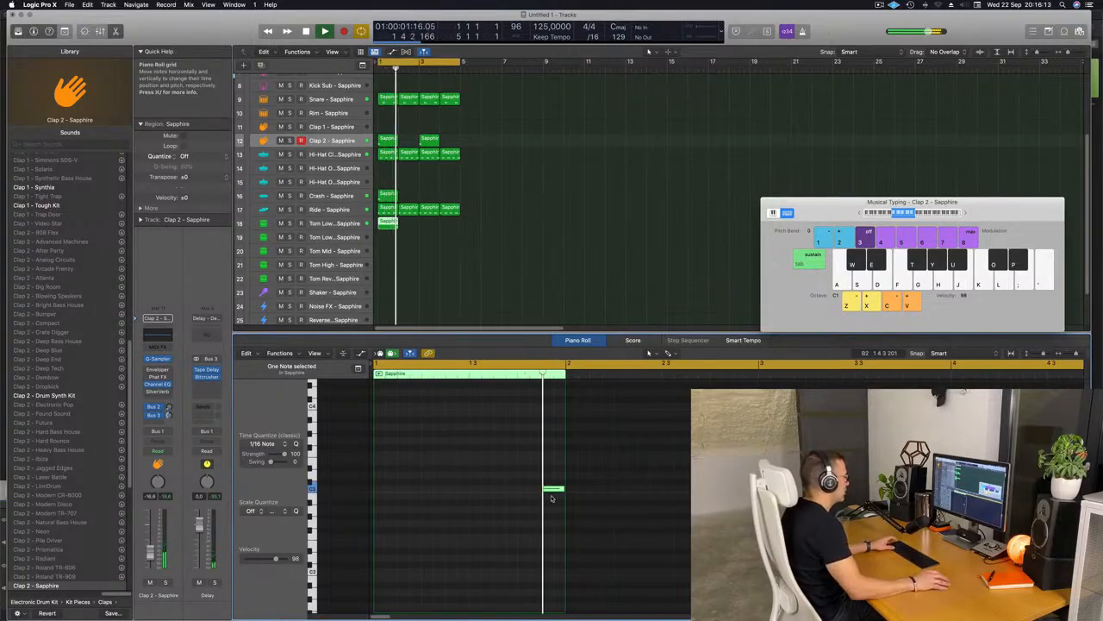
Step: Transpose the Tom Low 1 note down one octave to C2 and check it in playback
{"action": "scroll", "coordinate": [472, 488], "scroll_direction": "down", "scroll_amount": 4}
{"action": "scroll", "coordinate": [474, 488], "scroll_direction": "down", "scroll_amount": 4}
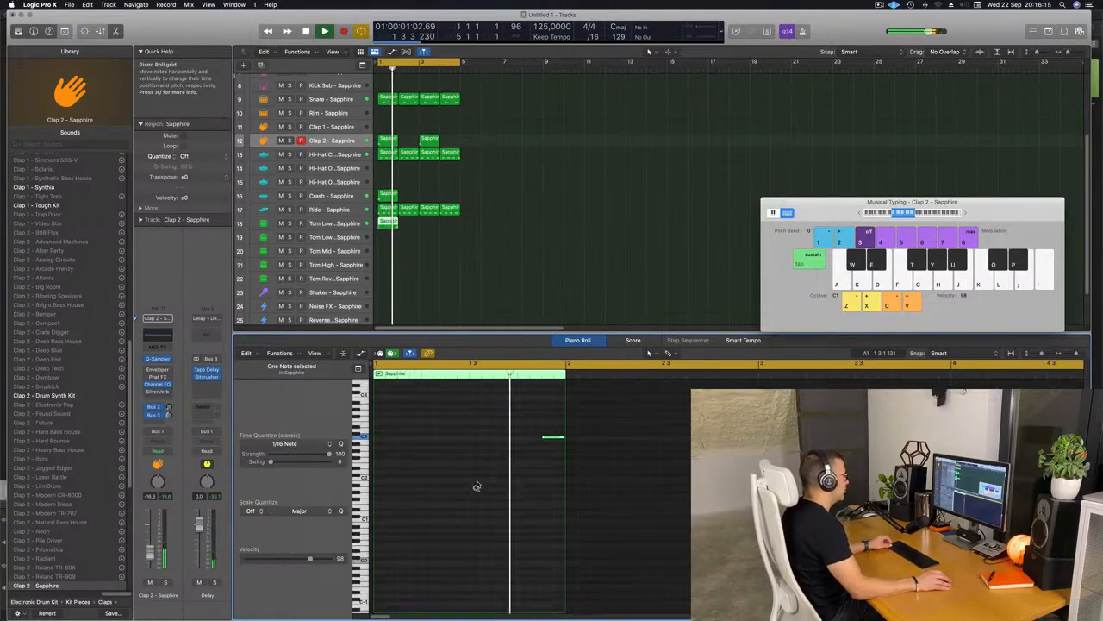
{"action": "scroll", "coordinate": [476, 487], "scroll_direction": "down", "scroll_amount": 1}
{"action": "left_click_drag", "start_coordinate": [510, 424], "coordinate": [564, 458]}
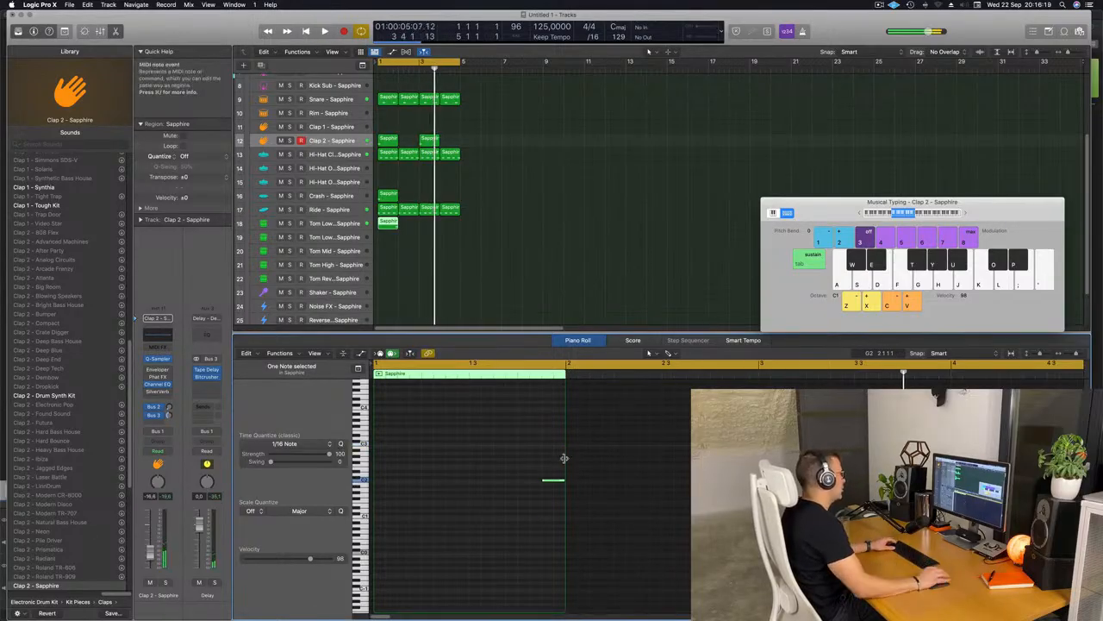
{"action": "key", "text": "space"}
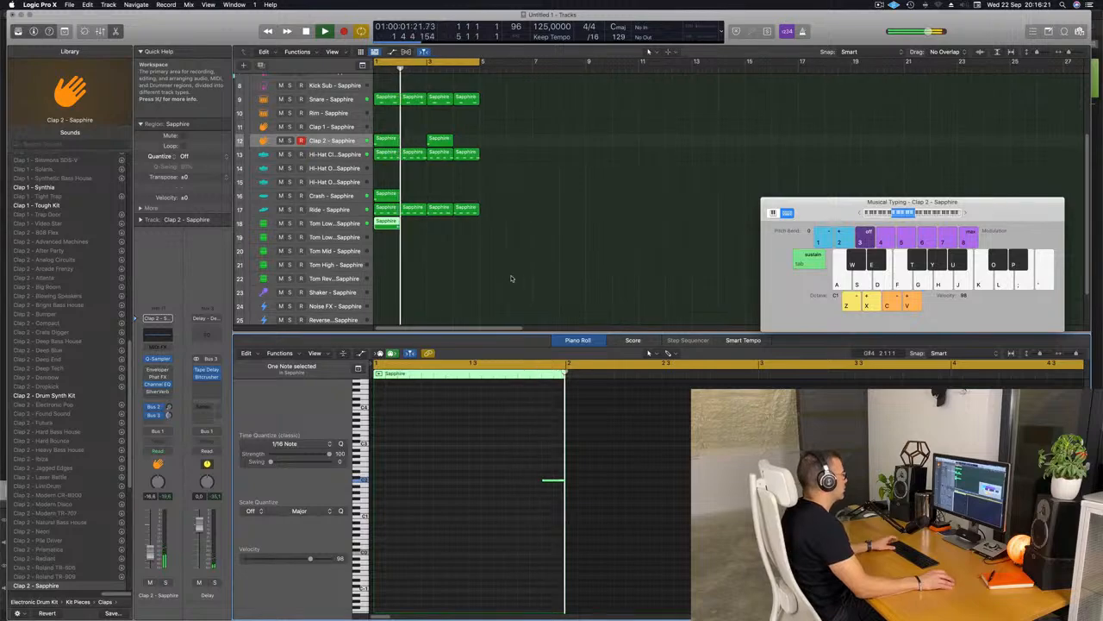
Step: Repeat the Tom Low 1 region three times to fill bars 1 to 4
{"action": "key", "text": "super+Right"}
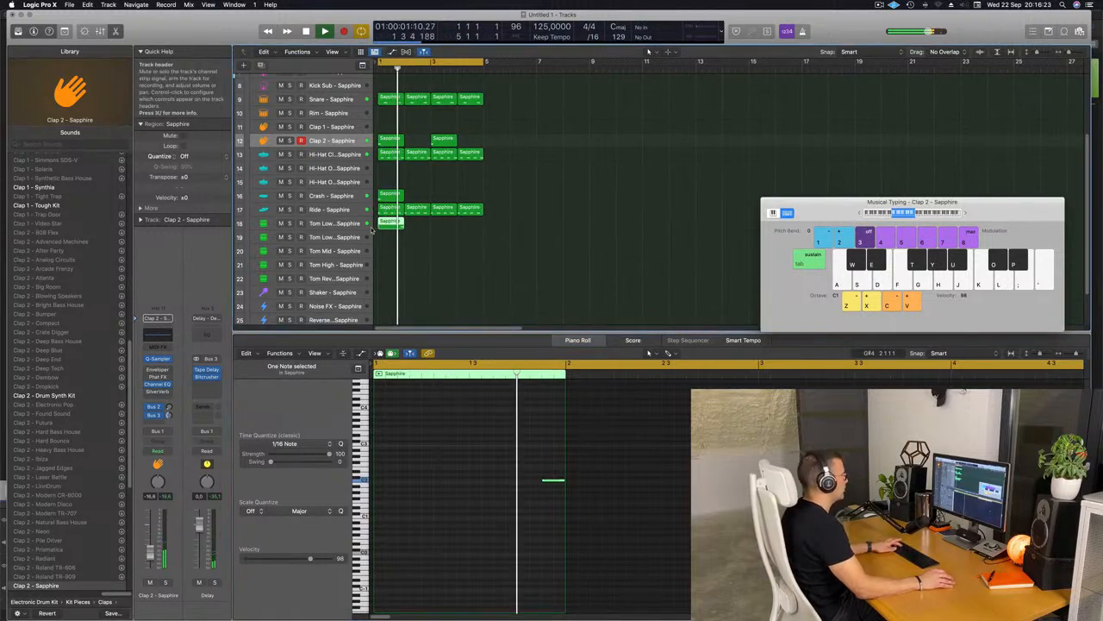
{"action": "key", "text": "super+r"}
{"action": "key", "text": "super+r"}
{"action": "key", "text": "super+r"}
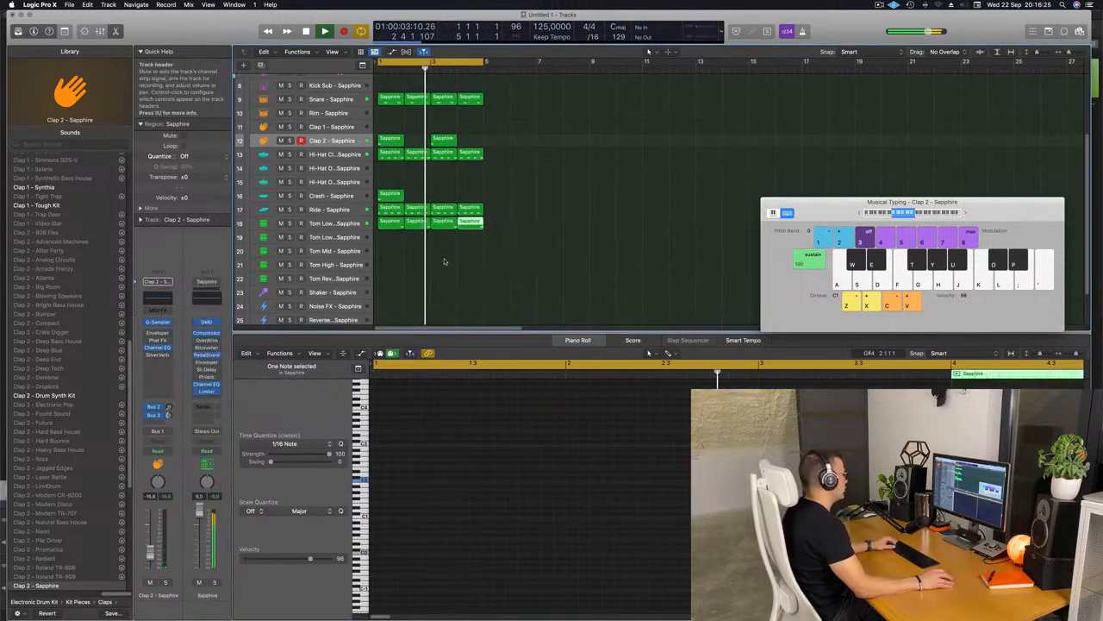
{"action": "left_click", "coordinate": [444, 261]}
{"action": "key", "text": "super+Left"}
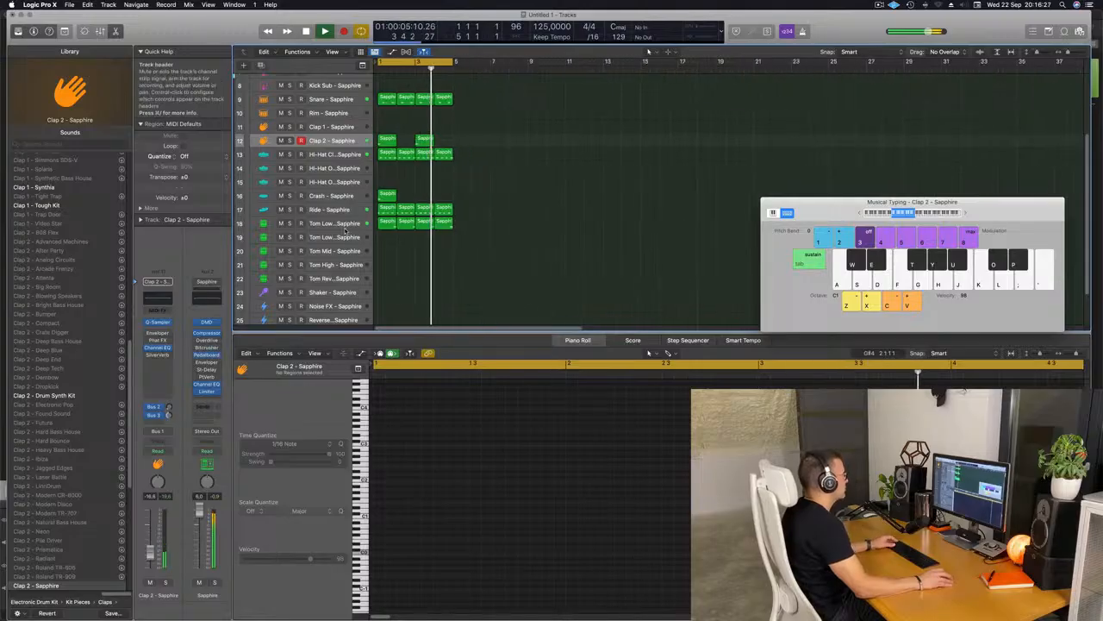
Step: Hide the sound Library and select the Inst 1 track
{"action": "left_click", "coordinate": [341, 224]}
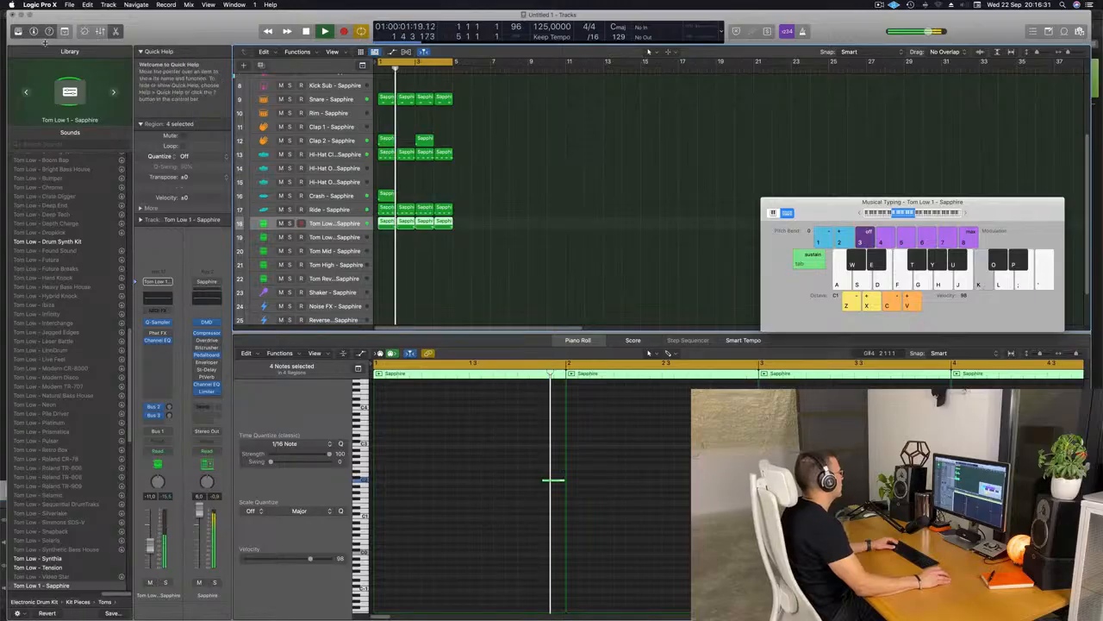
{"action": "key", "text": "y"}
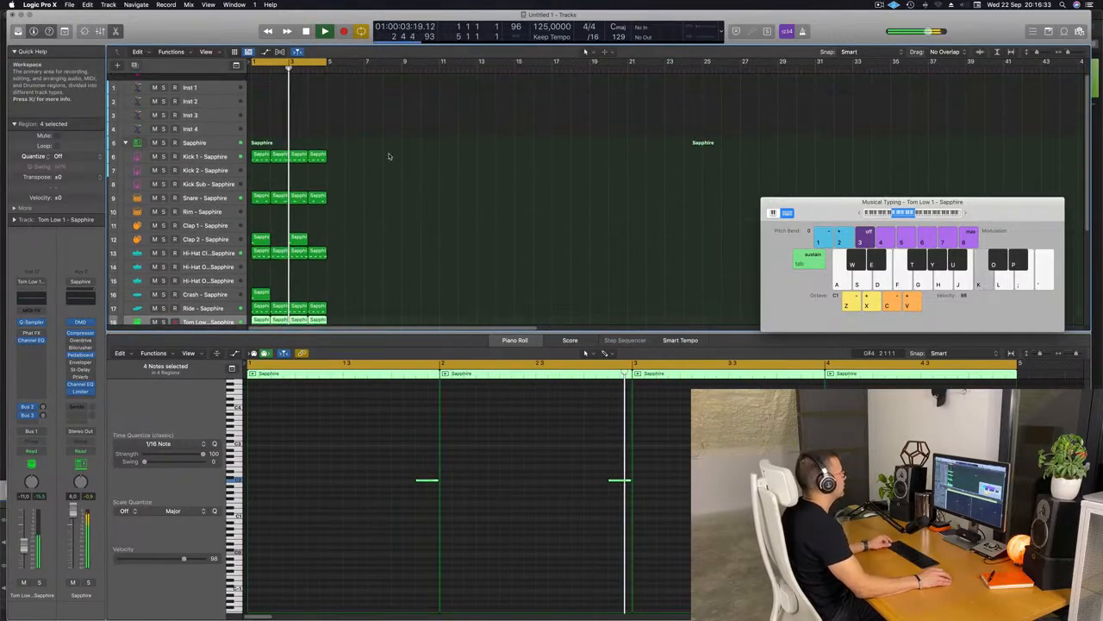
{"action": "scroll", "coordinate": [389, 156], "scroll_direction": "up", "scroll_amount": 5}
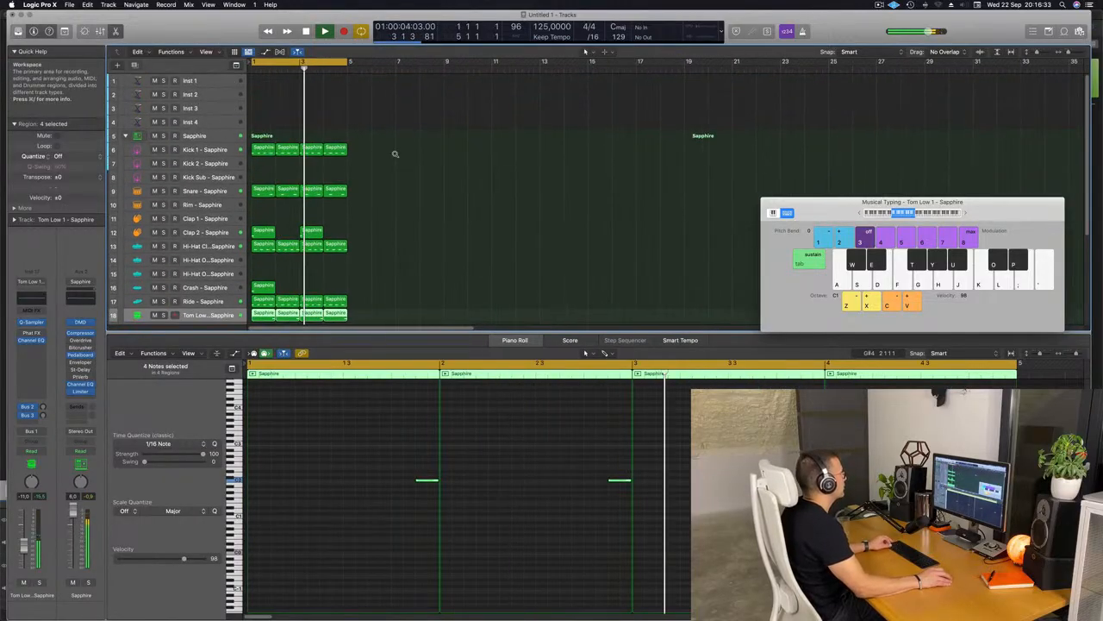
{"action": "left_click", "coordinate": [222, 83]}
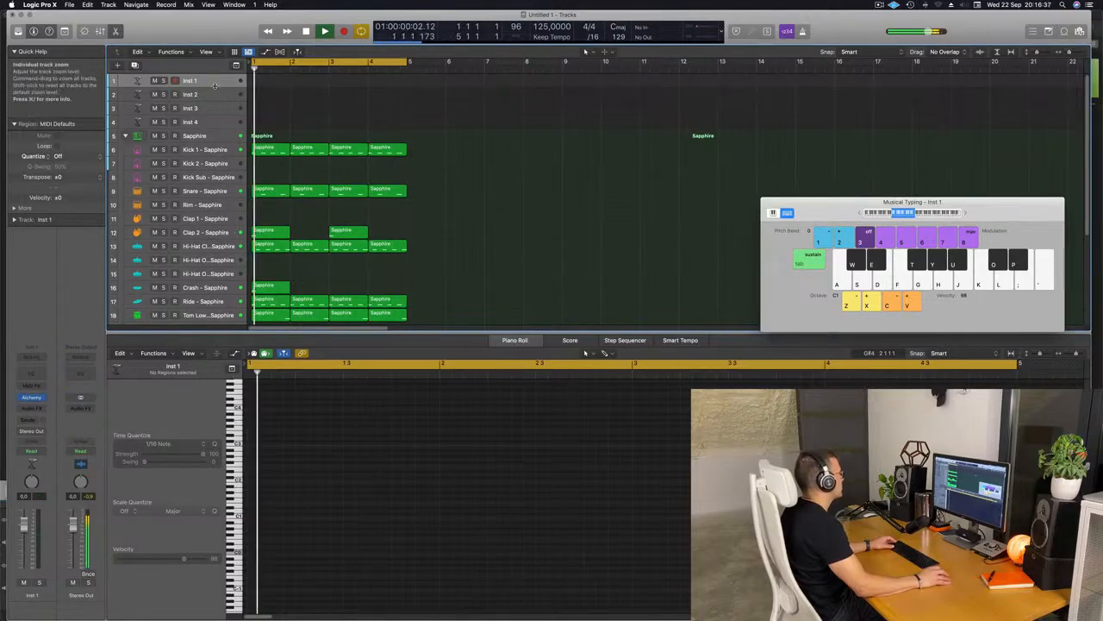
Step: Enlarge the Inst 1 track, open its Alchemy instrument and search the Bass category presets for "acid"
{"action": "left_click_drag", "start_coordinate": [215, 85], "coordinate": [222, 130]}
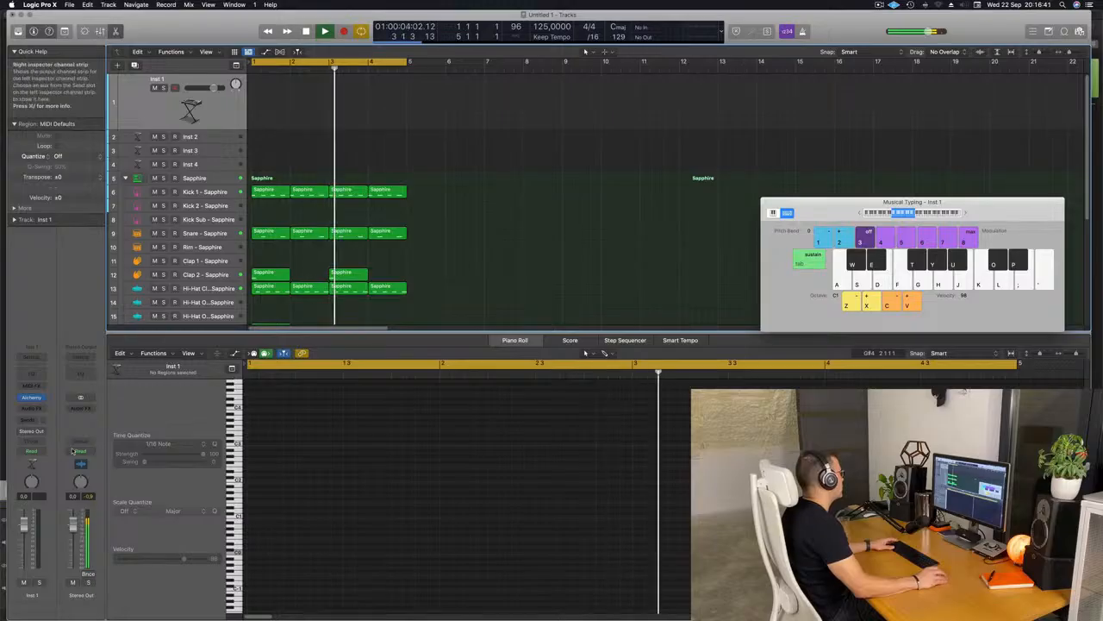
{"action": "left_click", "coordinate": [35, 398]}
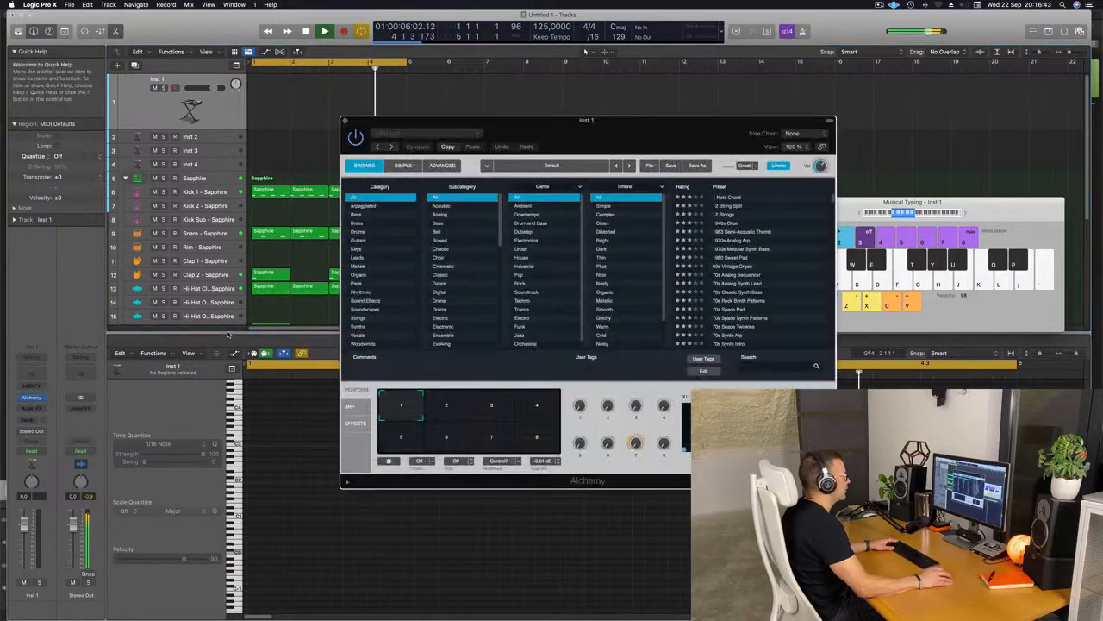
{"action": "left_click_drag", "start_coordinate": [632, 144], "coordinate": [559, 110]}
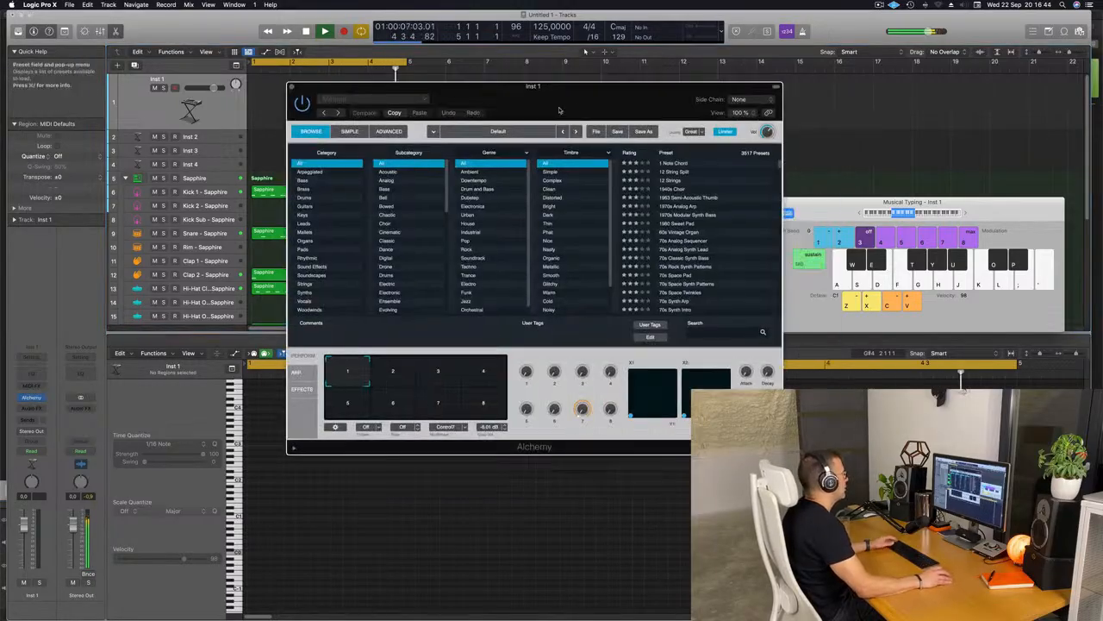
{"action": "left_click", "coordinate": [303, 181]}
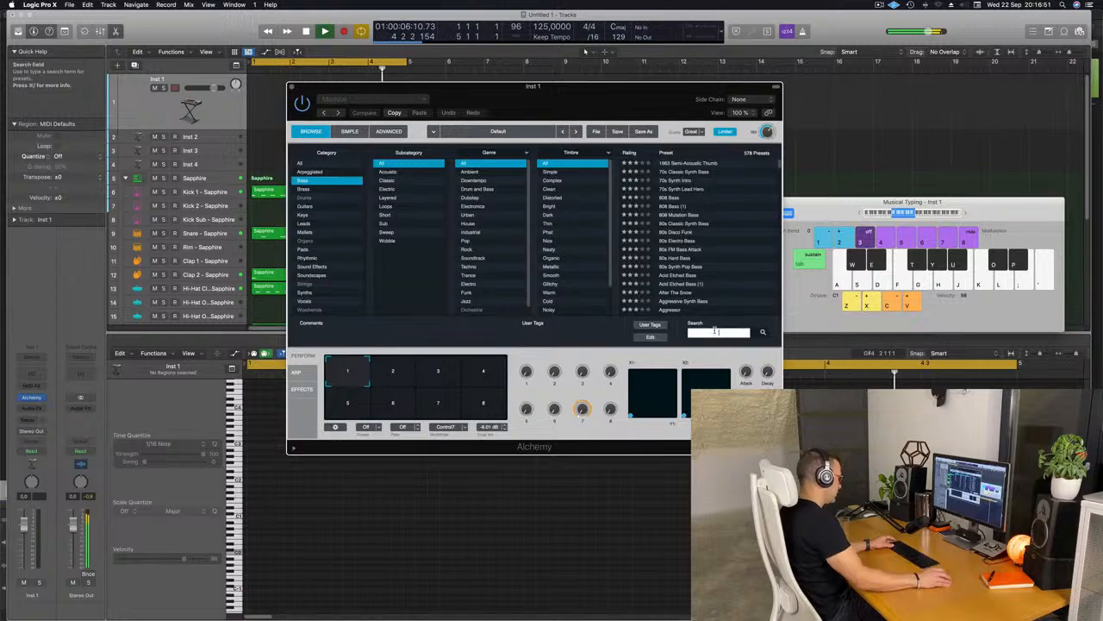
{"action": "type", "text": "acid"}
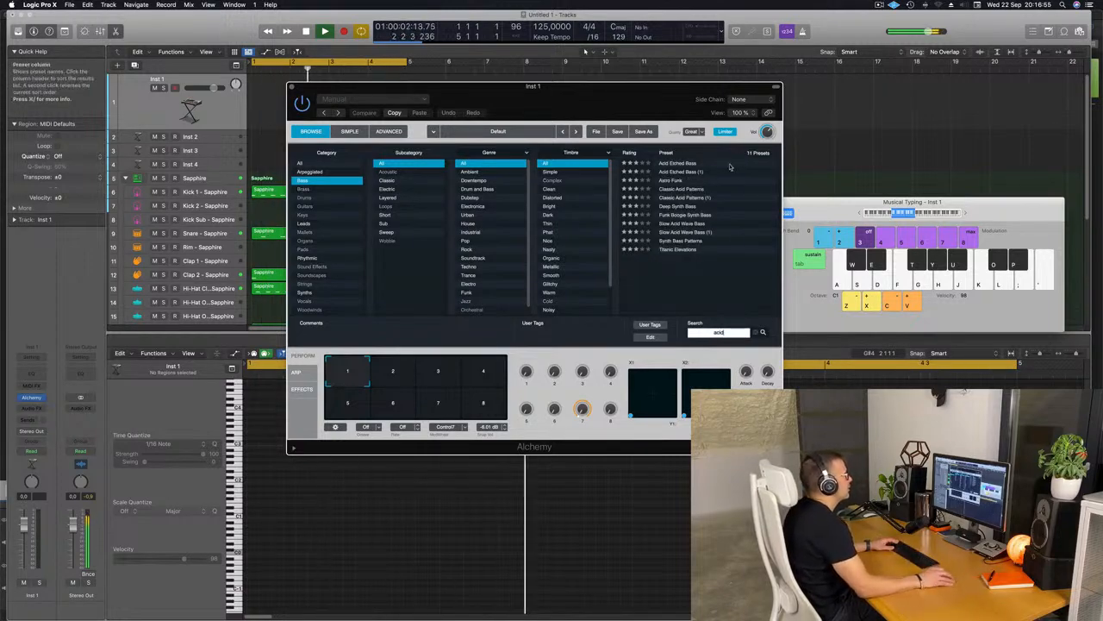
Step: Rescan the presets, load the Classic Acid Patterns bass preset and choose its Driven performance snapshot
{"action": "left_click", "coordinate": [690, 190]}
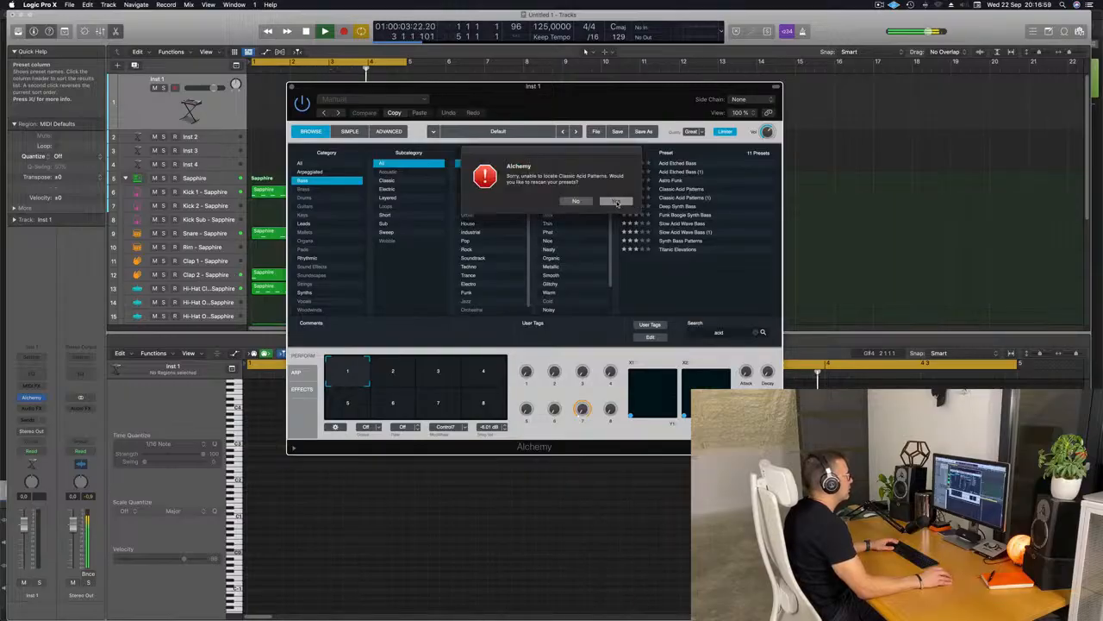
{"action": "left_click", "coordinate": [617, 201]}
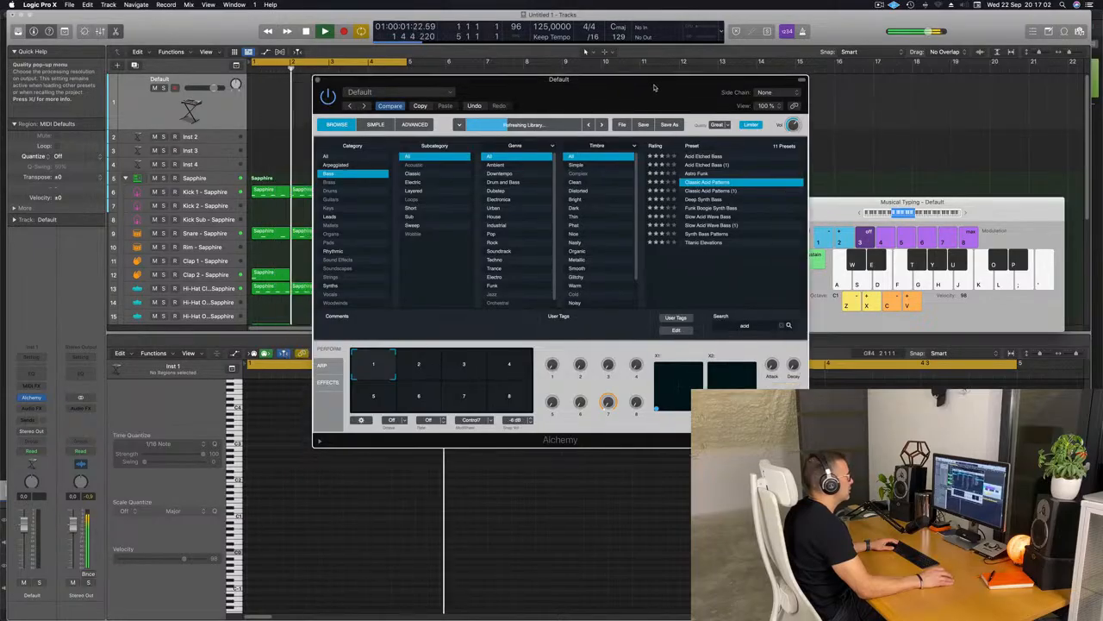
{"action": "left_click_drag", "start_coordinate": [654, 87], "coordinate": [668, 81]}
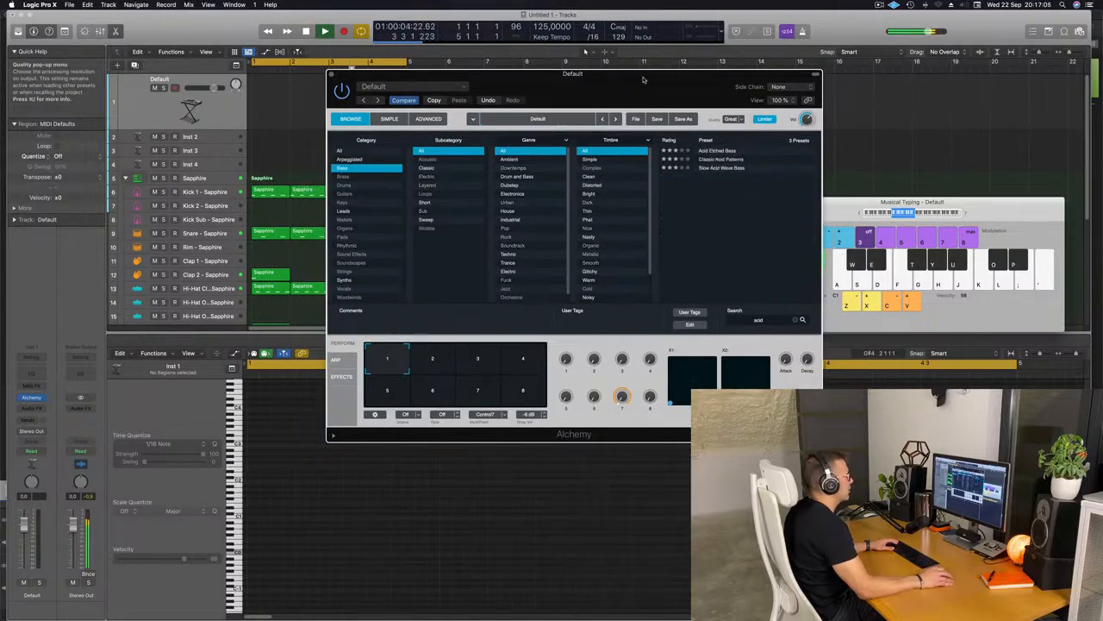
{"action": "left_click", "coordinate": [724, 159]}
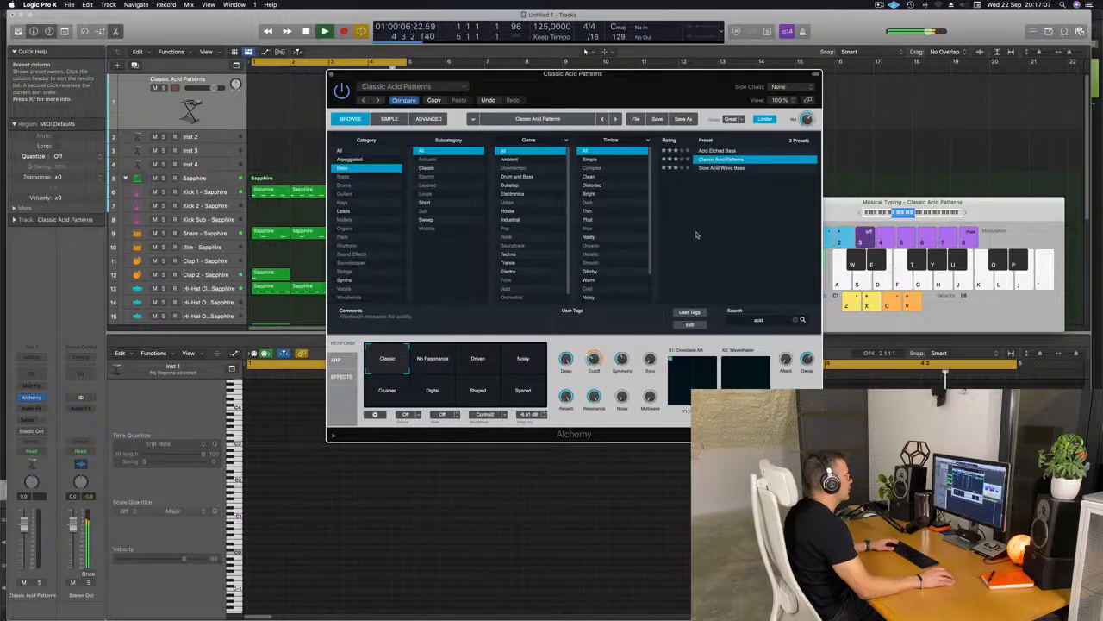
{"action": "left_click_drag", "start_coordinate": [607, 101], "coordinate": [662, 171]}
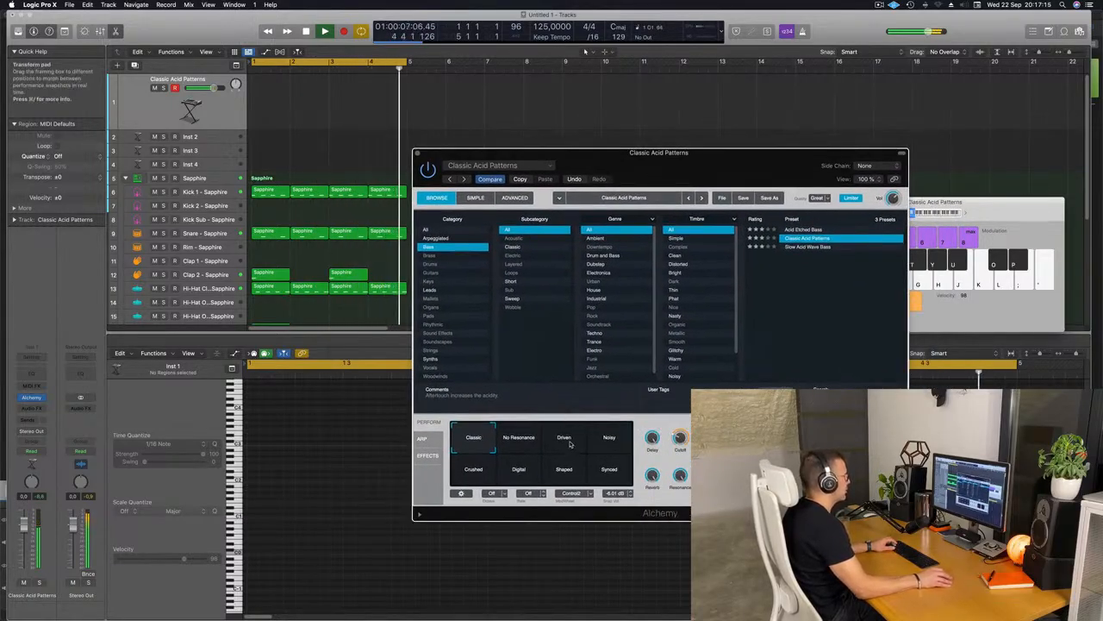
{"action": "left_click", "coordinate": [567, 440]}
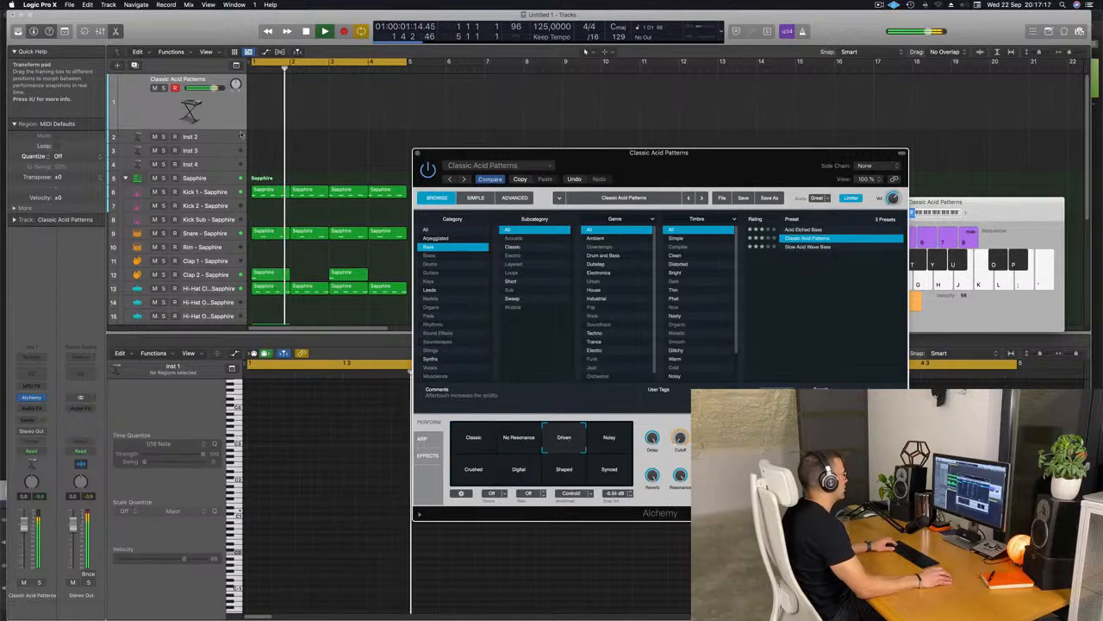
Step: Record a one-bar bass line on the Classic Acid Patterns track and move the region to the start of bar 1
{"action": "left_click", "coordinate": [215, 115]}
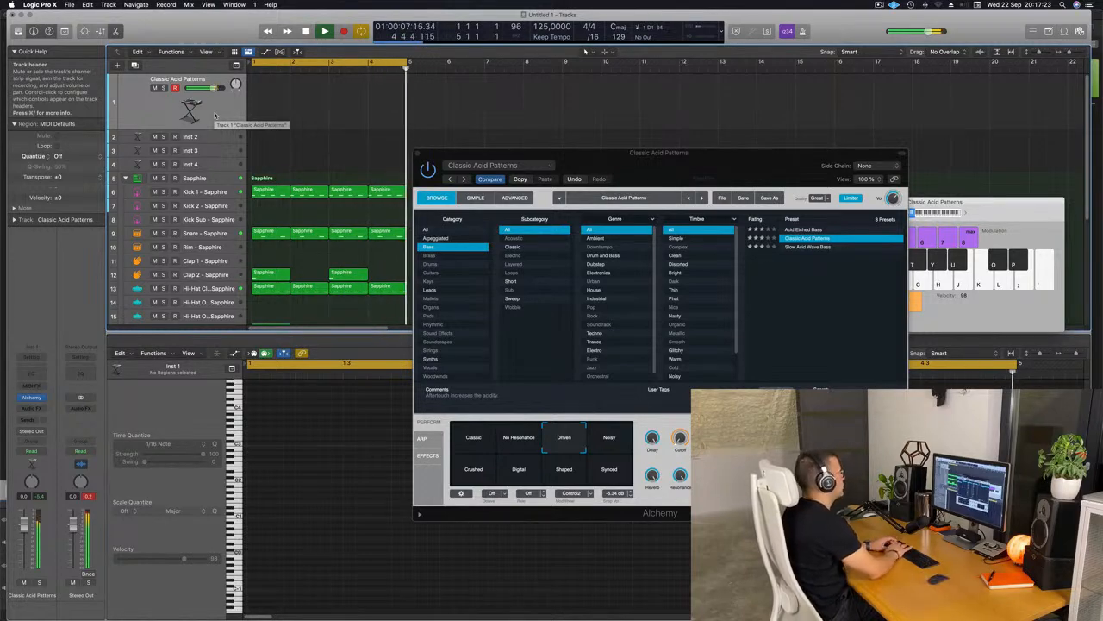
{"action": "key", "text": "r"}
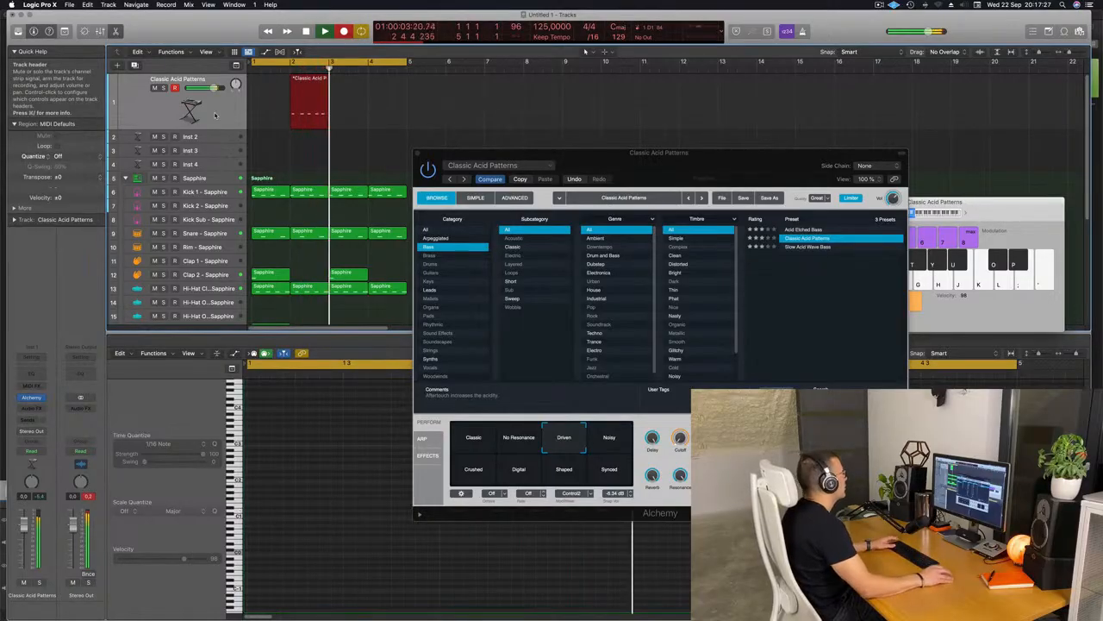
{"action": "key", "text": "space"}
{"action": "left_click_drag", "start_coordinate": [322, 78], "coordinate": [269, 80]}
Step: Show the recorded bass region in the Piano Roll, play it from the start and quantize its notes to 1/16
{"action": "key", "text": "e"}
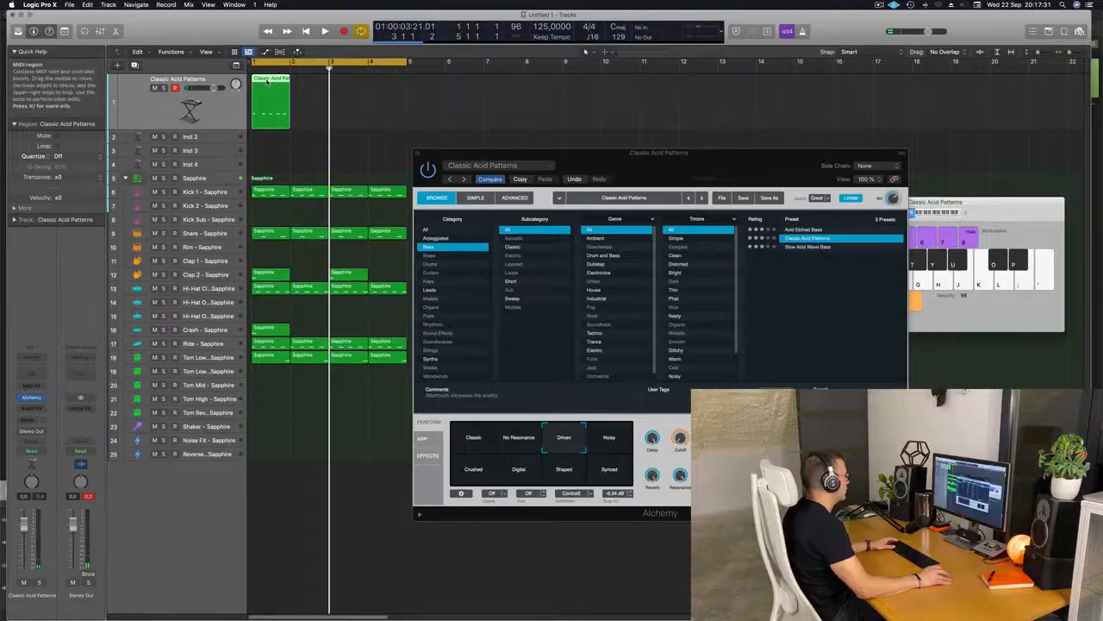
{"action": "key", "text": "e"}
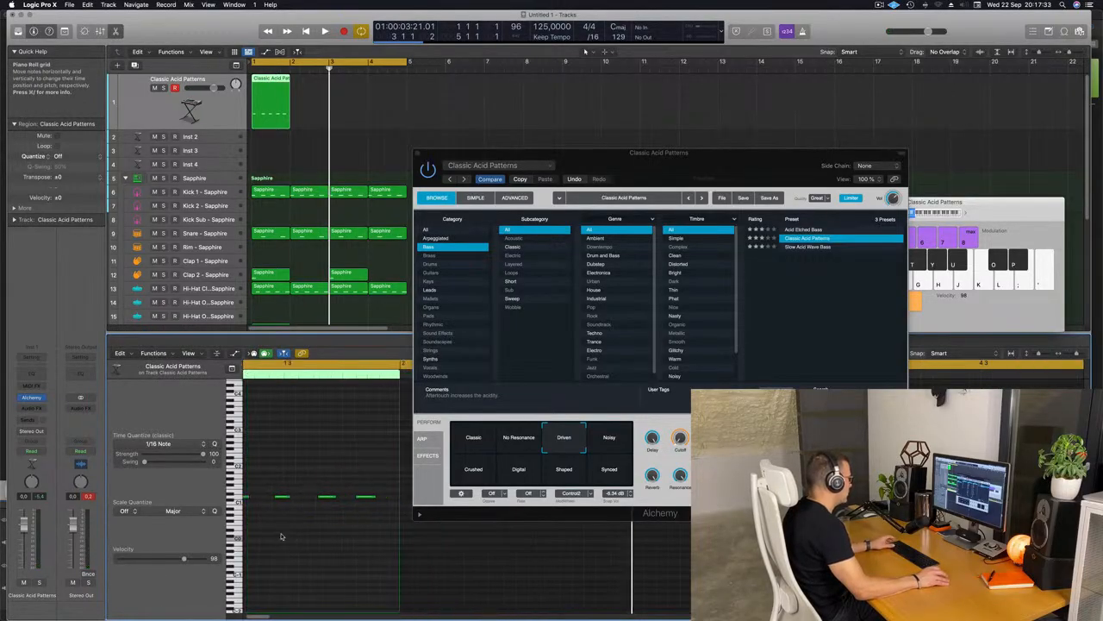
{"action": "key", "text": "Return"}
{"action": "key", "text": "space"}
{"action": "key", "text": "space"}
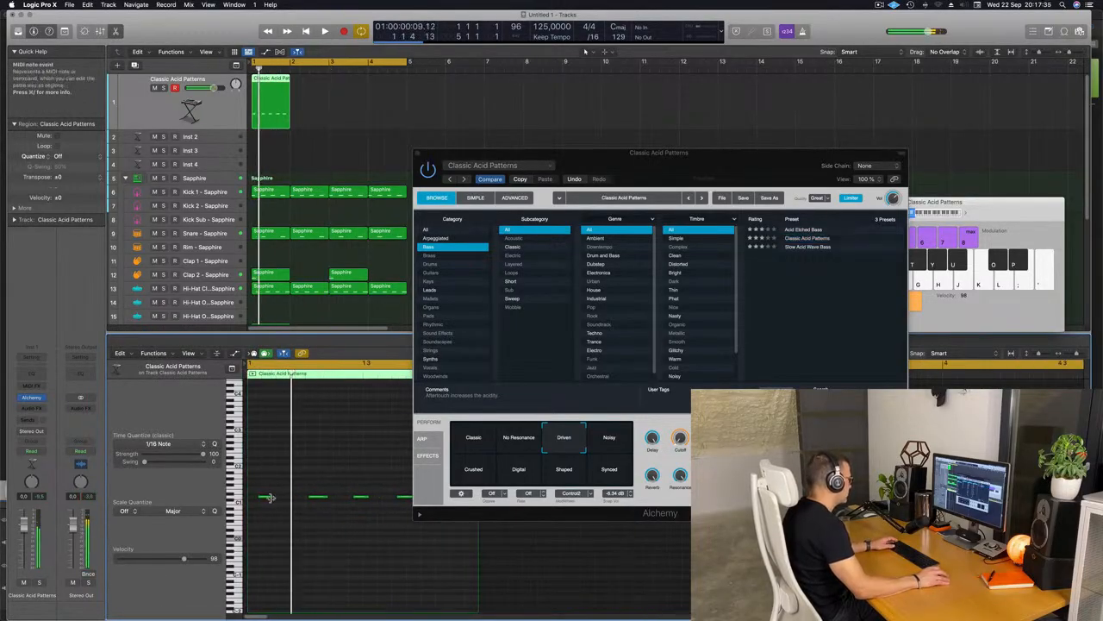
{"action": "left_click", "coordinate": [268, 495]}
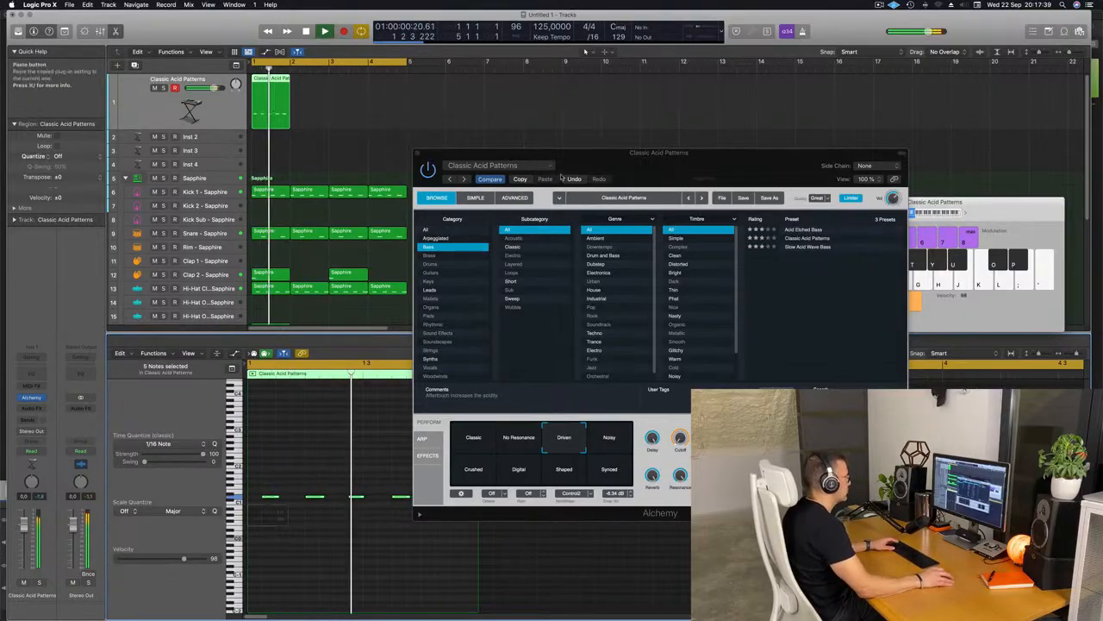
Step: Repeat the one-bar Classic Acid Patterns region three times across bars 2 to 4
{"action": "left_click_drag", "start_coordinate": [535, 152], "coordinate": [735, 107]}
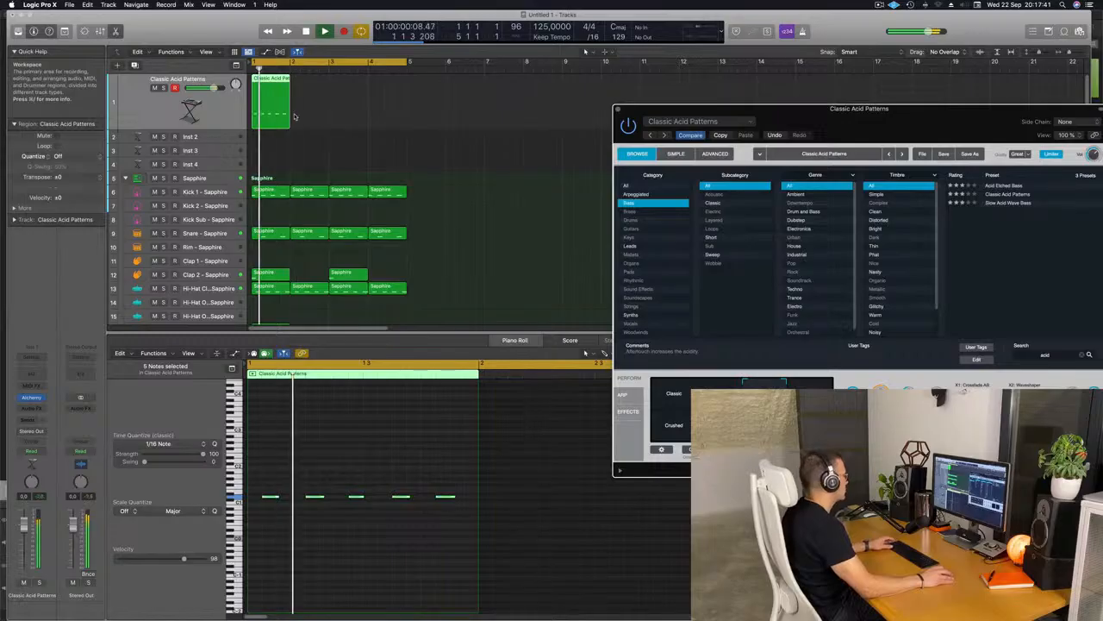
{"action": "left_click_drag", "start_coordinate": [372, 108], "coordinate": [258, 119]}
{"action": "left_click", "coordinate": [258, 119]}
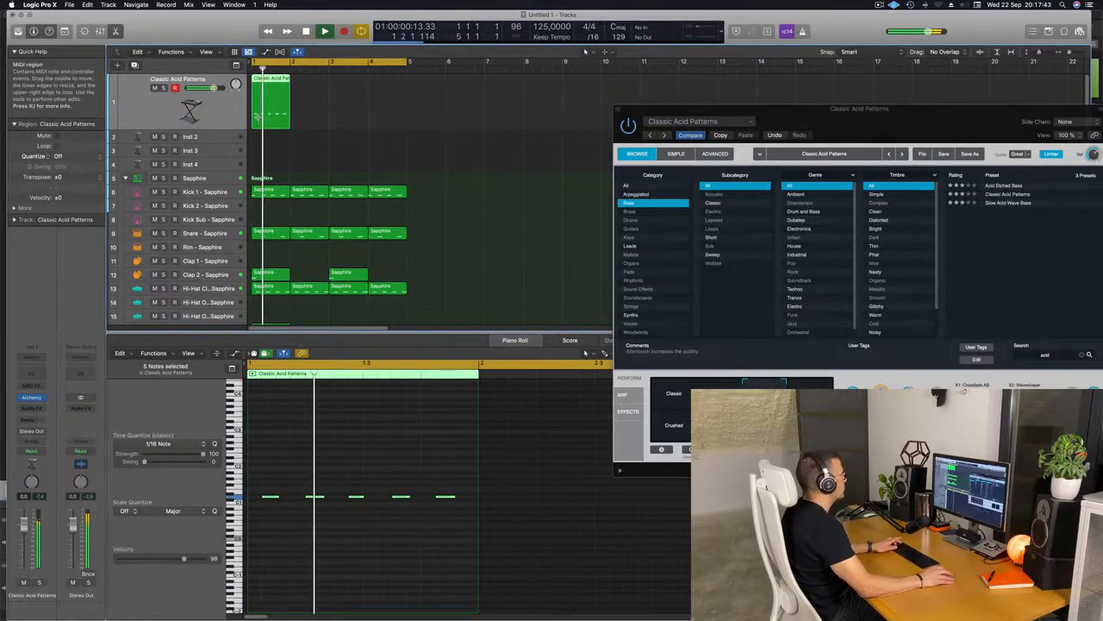
{"action": "key", "text": "super+r"}
{"action": "key", "text": "super+r"}
{"action": "key", "text": "super+r"}
{"action": "left_click_drag", "start_coordinate": [796, 115], "coordinate": [615, 123]}
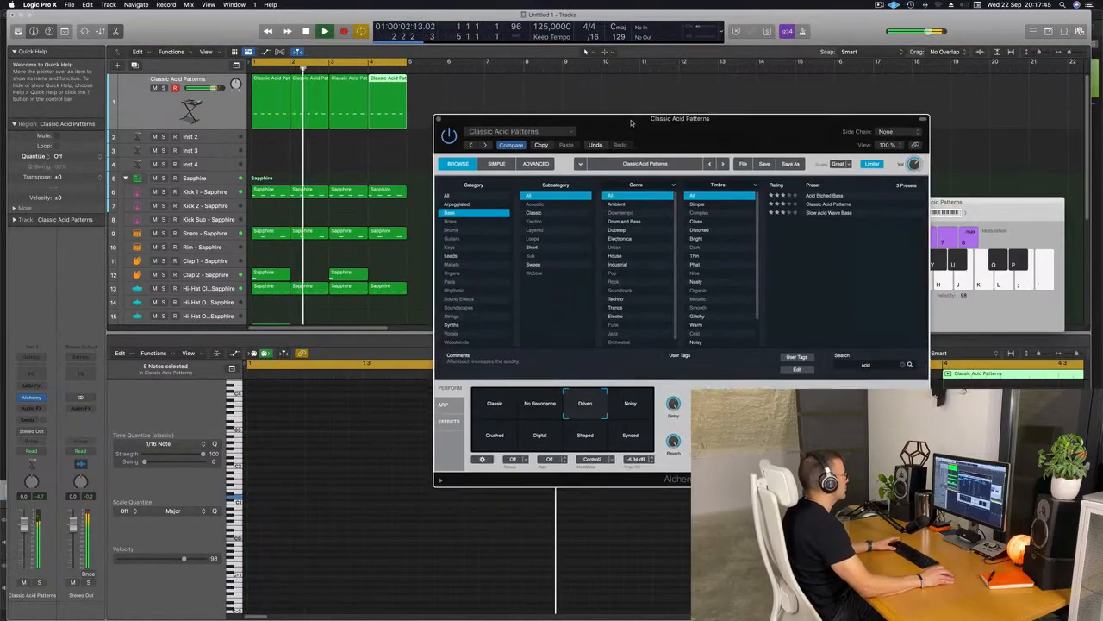
Step: Lengthen the last bass note of the first Classic Acid Patterns region to the end of bar 1
{"action": "key", "text": "space"}
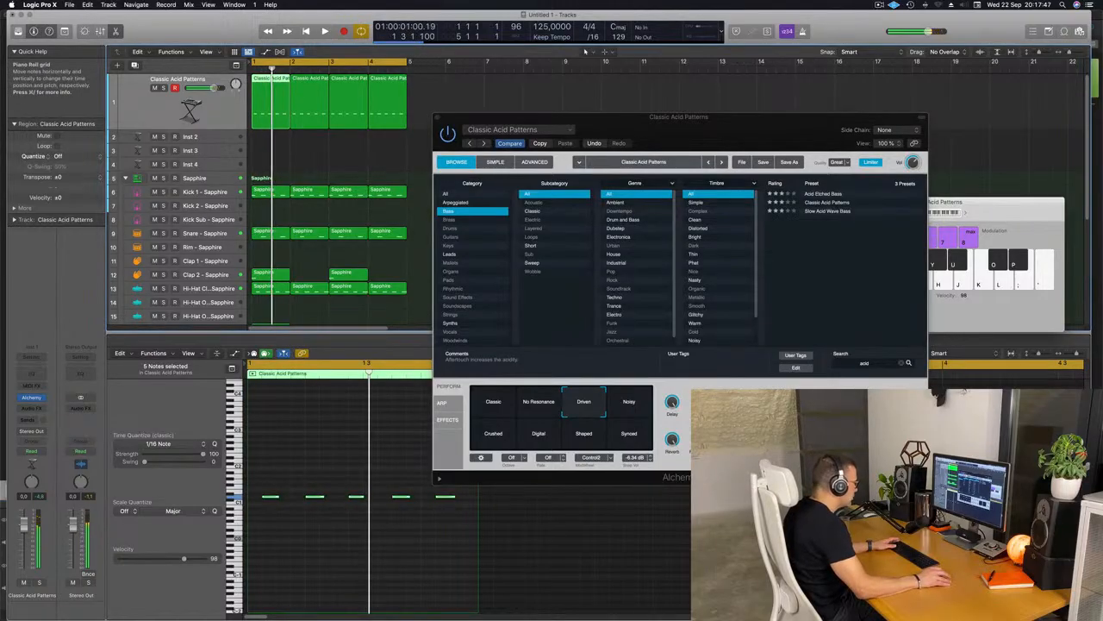
{"action": "left_click", "coordinate": [459, 498]}
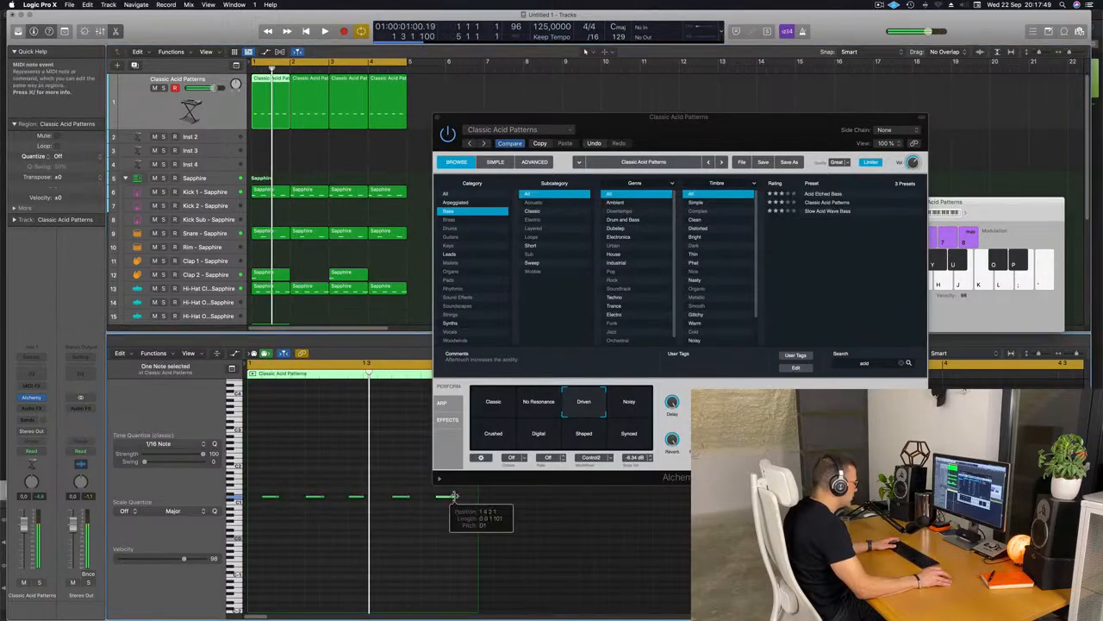
{"action": "key", "text": "z"}
{"action": "key", "text": "space"}
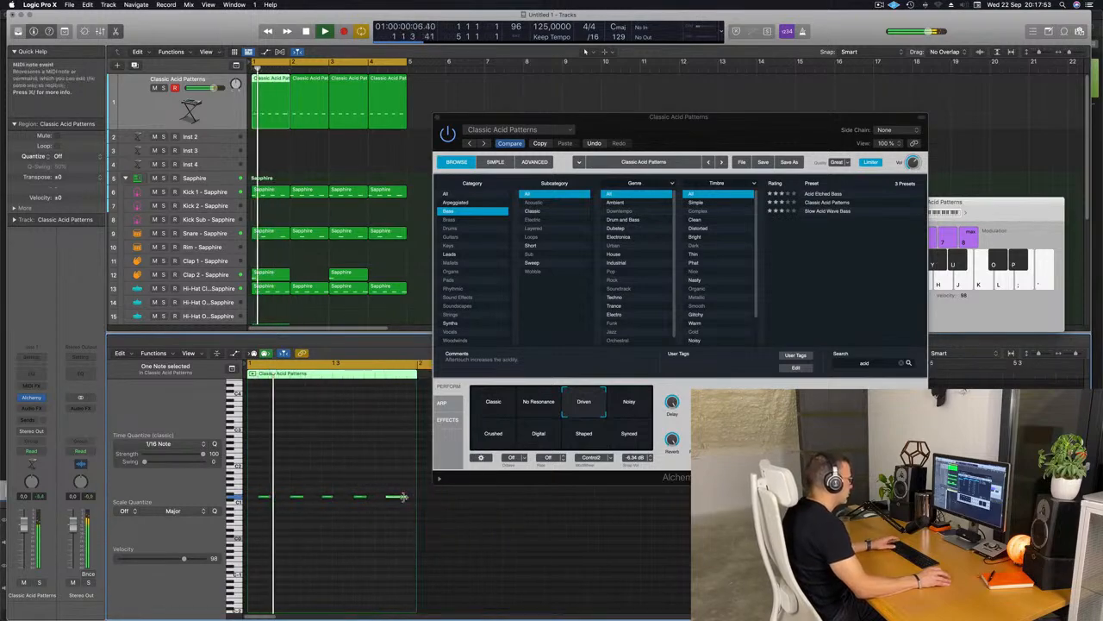
{"action": "left_click_drag", "start_coordinate": [406, 496], "coordinate": [416, 497]}
{"action": "key", "text": "z"}
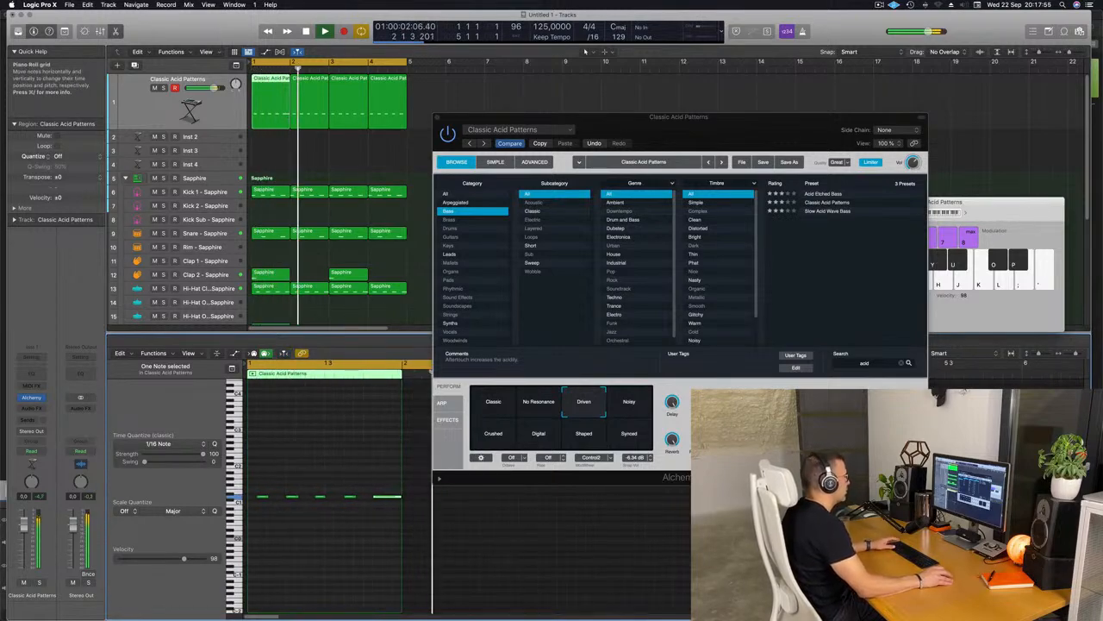
Step: Close the Alchemy window and replace the copies in bars 2 to 4 with three repeats of the edited bass region
{"action": "left_click_drag", "start_coordinate": [437, 117], "coordinate": [461, 113]}
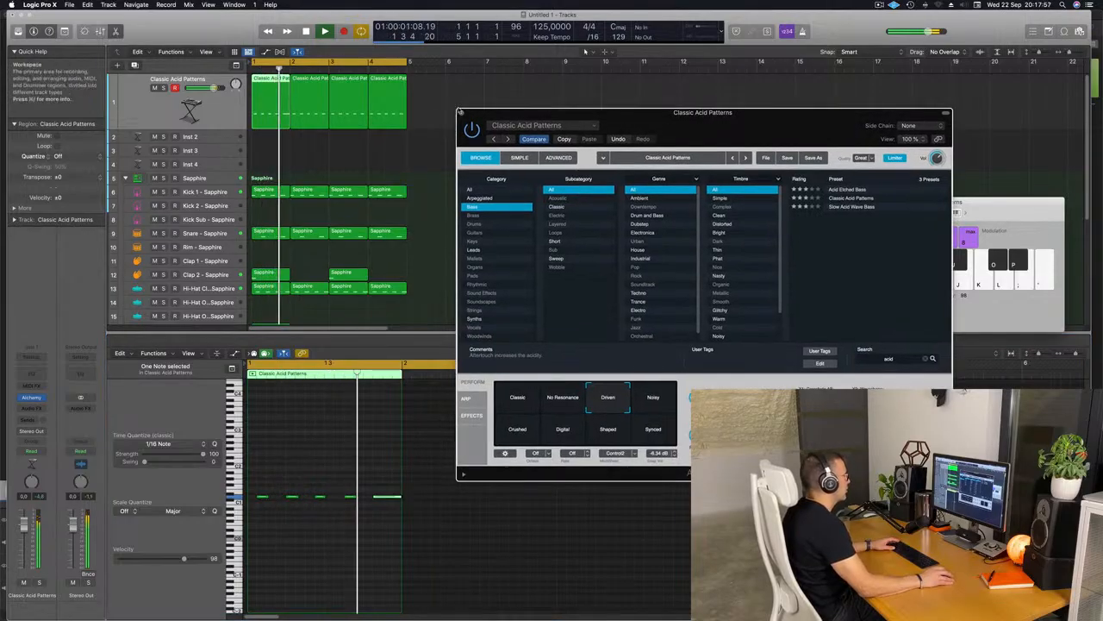
{"action": "left_click", "coordinate": [462, 113]}
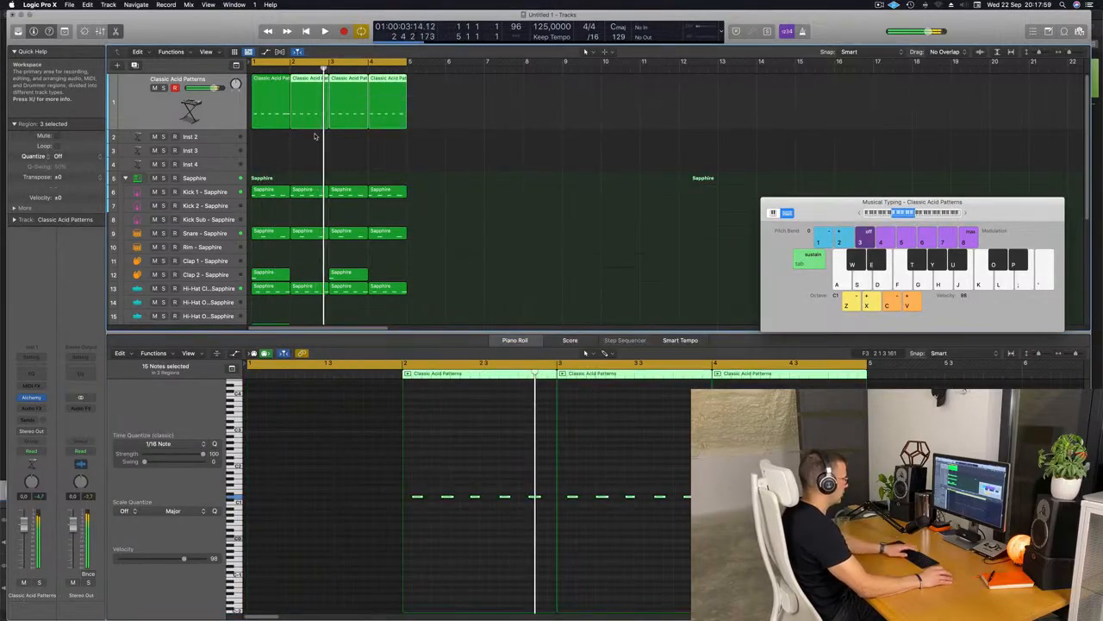
{"action": "left_click", "coordinate": [278, 116]}
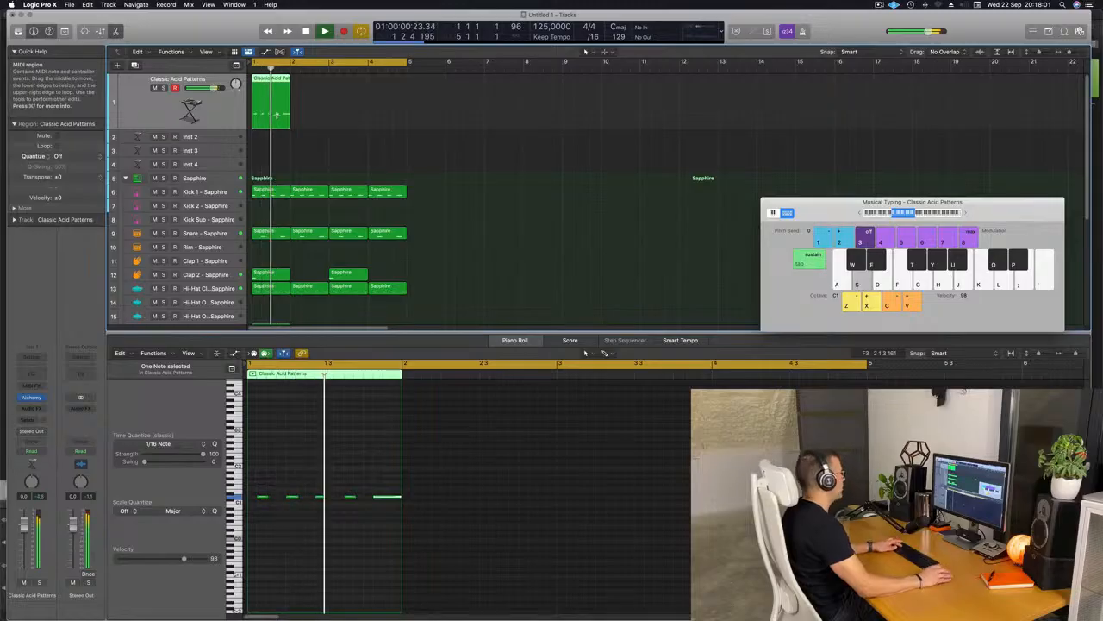
{"action": "key", "text": "super+r"}
{"action": "key", "text": "super+r"}
{"action": "key", "text": "super+r"}
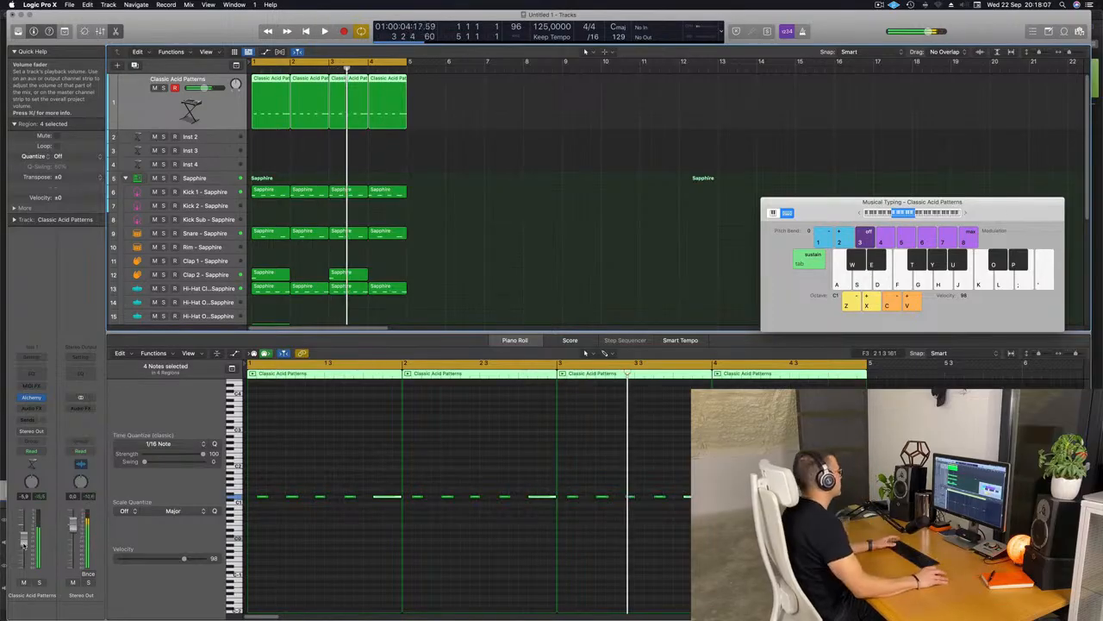
Step: Check the Snare, Clap 2 and closed Hi-Hat levels during playback, and lower the Ride track's volume to -21.0 dB
{"action": "scroll", "coordinate": [226, 186], "scroll_direction": "down", "scroll_amount": 3}
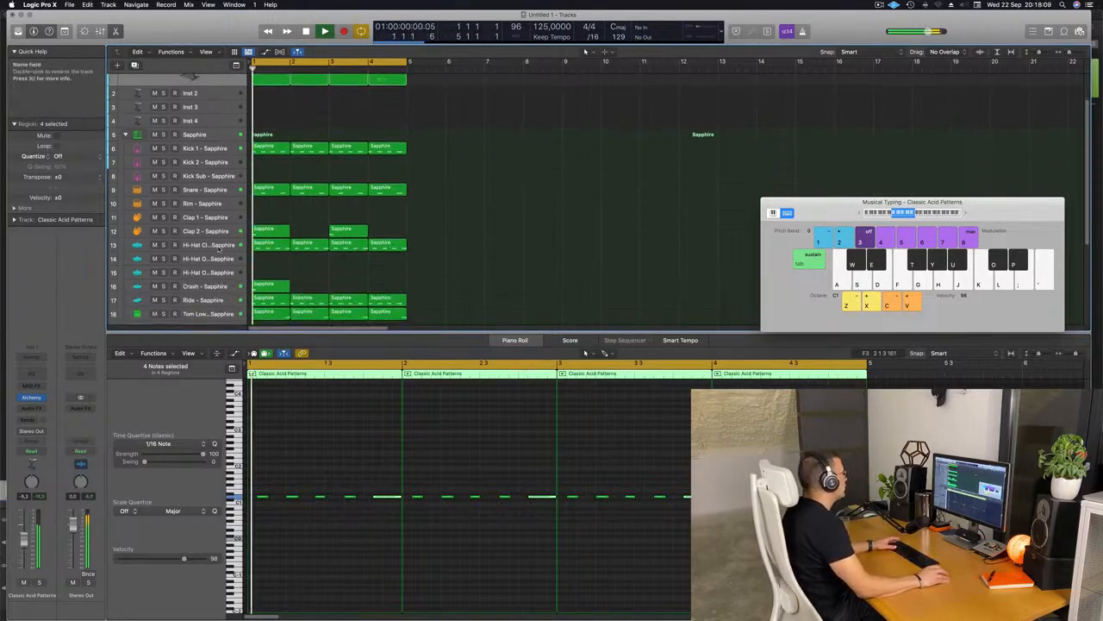
{"action": "left_click", "coordinate": [226, 186]}
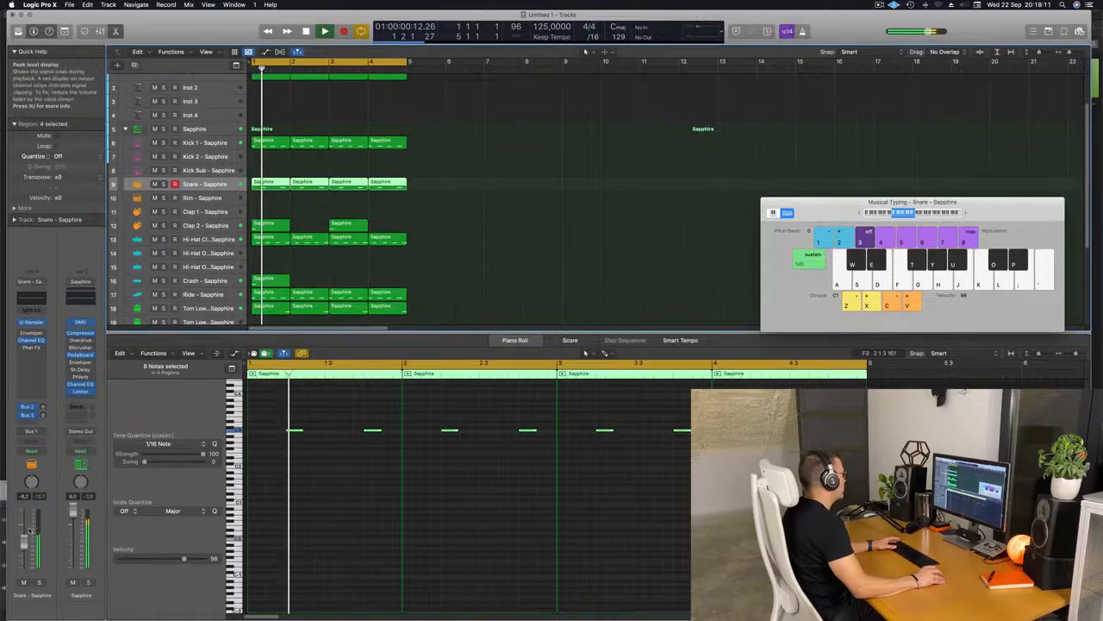
{"action": "left_click", "coordinate": [211, 226]}
{"action": "left_click", "coordinate": [216, 242]}
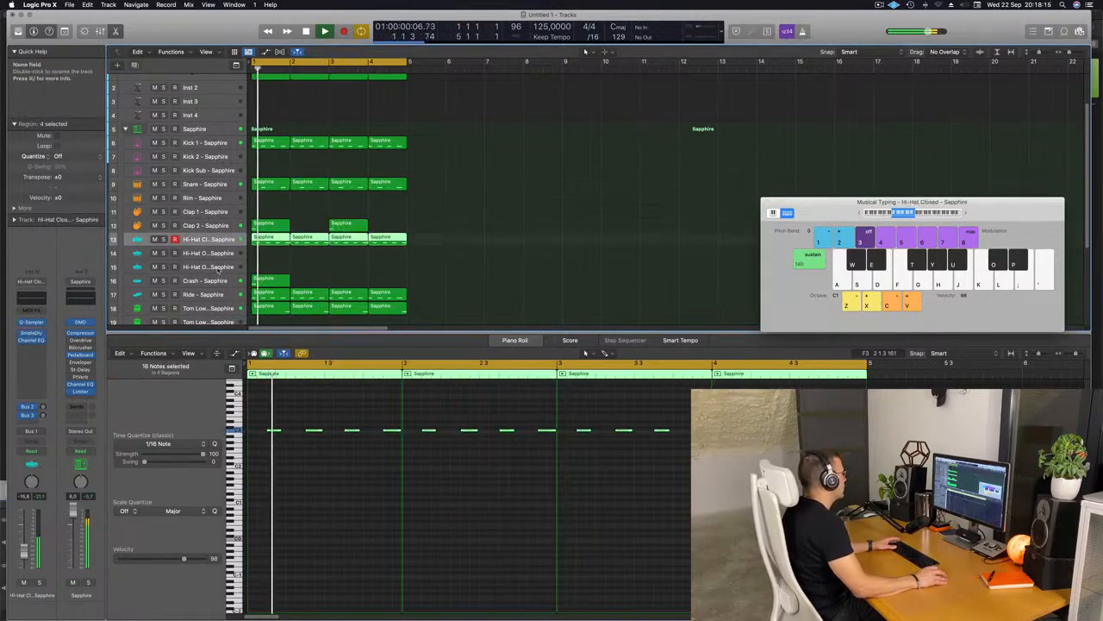
{"action": "left_click", "coordinate": [226, 295]}
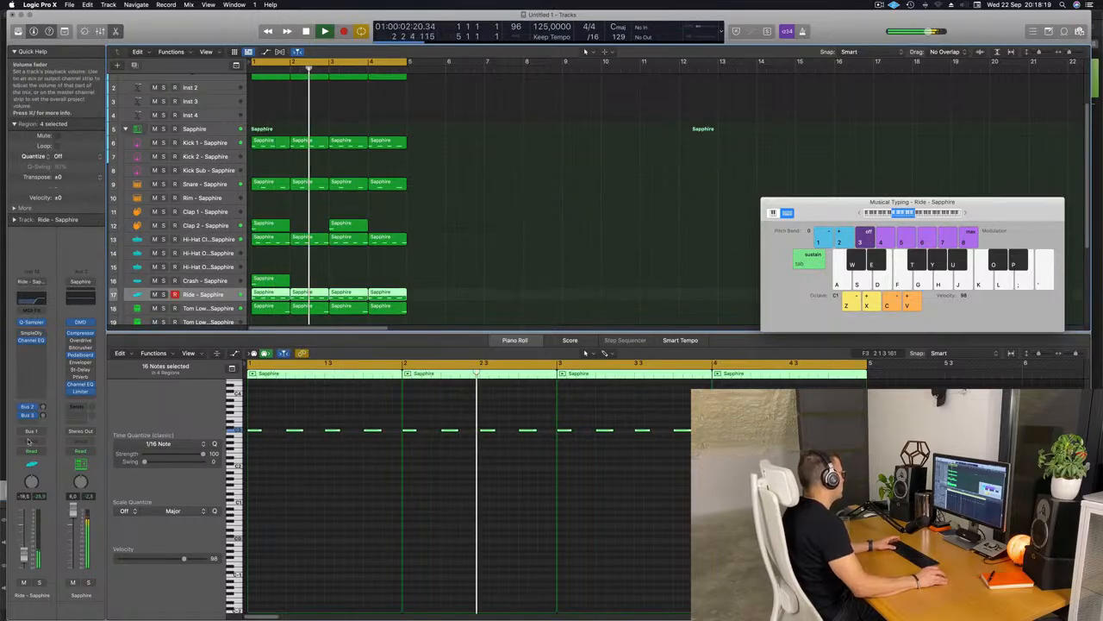
{"action": "key", "text": "space"}
{"action": "key", "text": "space"}
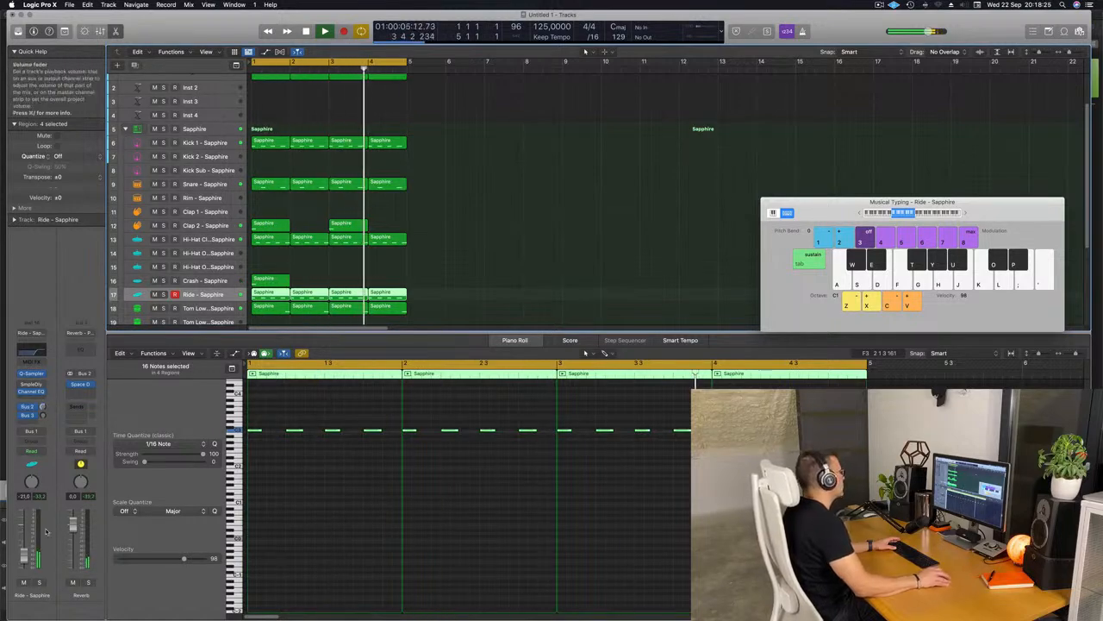
Step: Reopen the Alchemy instrument of the Classic Acid Patterns track and place its window clear of the channel strip
{"action": "scroll", "coordinate": [449, 157], "scroll_direction": "up", "scroll_amount": 1}
{"action": "scroll", "coordinate": [448, 158], "scroll_direction": "up", "scroll_amount": 5}
{"action": "left_click", "coordinate": [190, 109]}
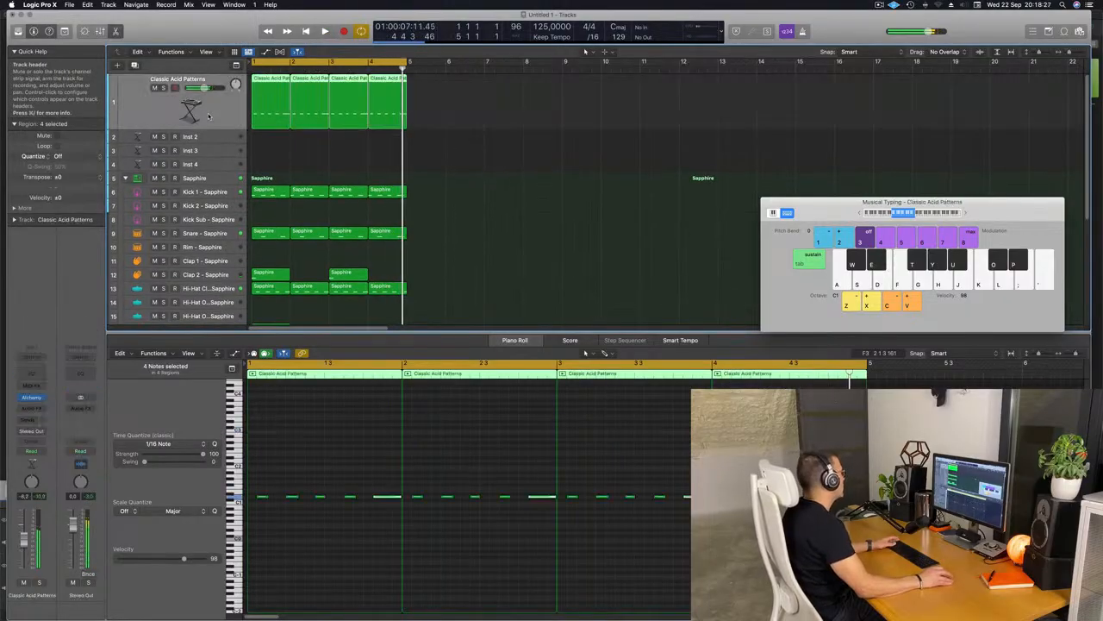
{"action": "left_click", "coordinate": [31, 397]}
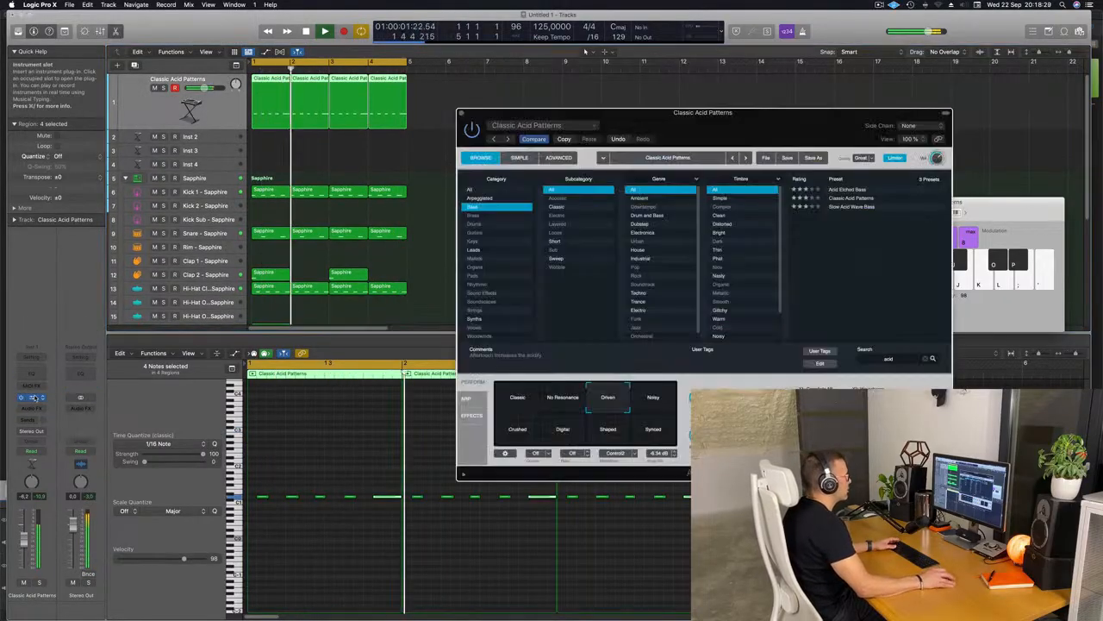
{"action": "left_click_drag", "start_coordinate": [724, 149], "coordinate": [578, 154]}
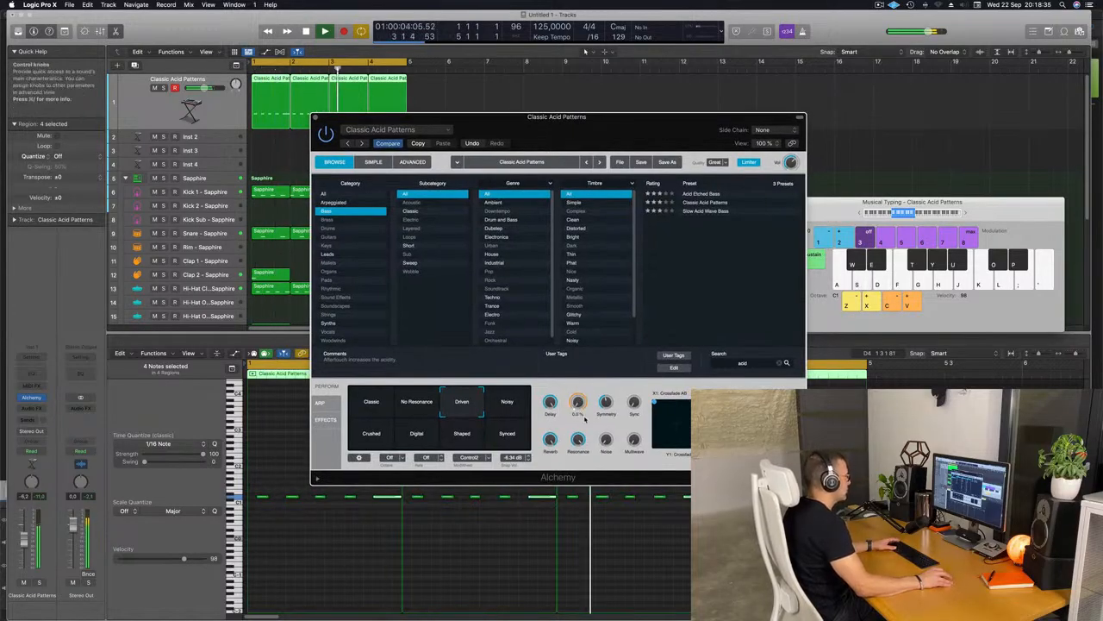
Step: Try different Transform pad positions for the acid bass, from Noisy and Synced across to Classic, Digital and Driven
{"action": "left_click", "coordinate": [497, 409]}
{"action": "left_click", "coordinate": [507, 428]}
{"action": "left_click", "coordinate": [512, 406]}
{"action": "left_click", "coordinate": [511, 429]}
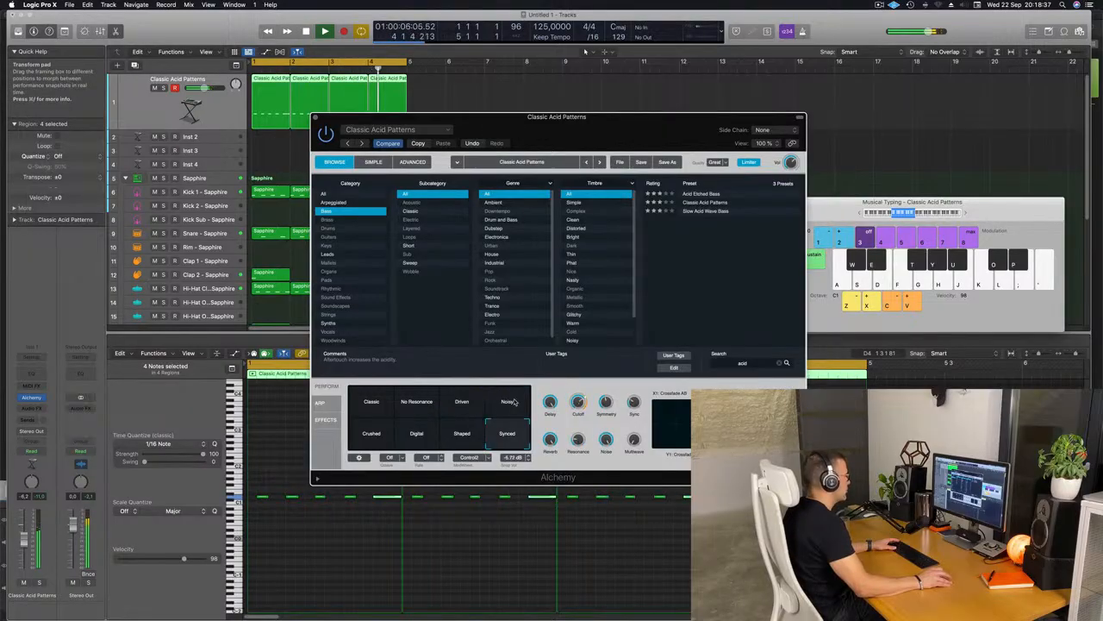
{"action": "left_click", "coordinate": [516, 403]}
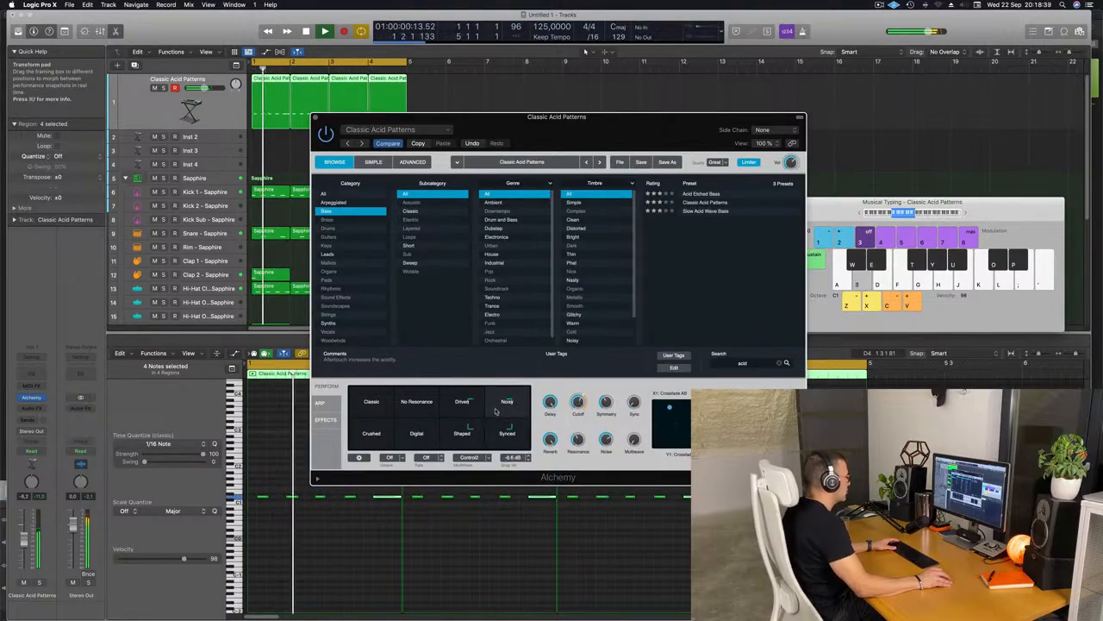
{"action": "left_click", "coordinate": [374, 418]}
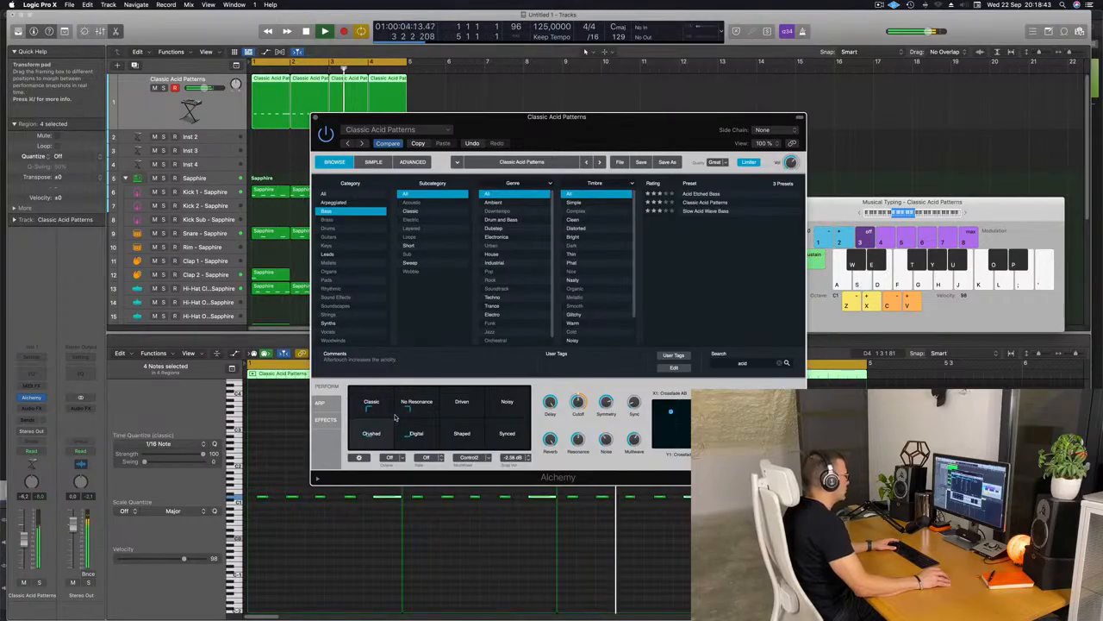
{"action": "left_click", "coordinate": [409, 419]}
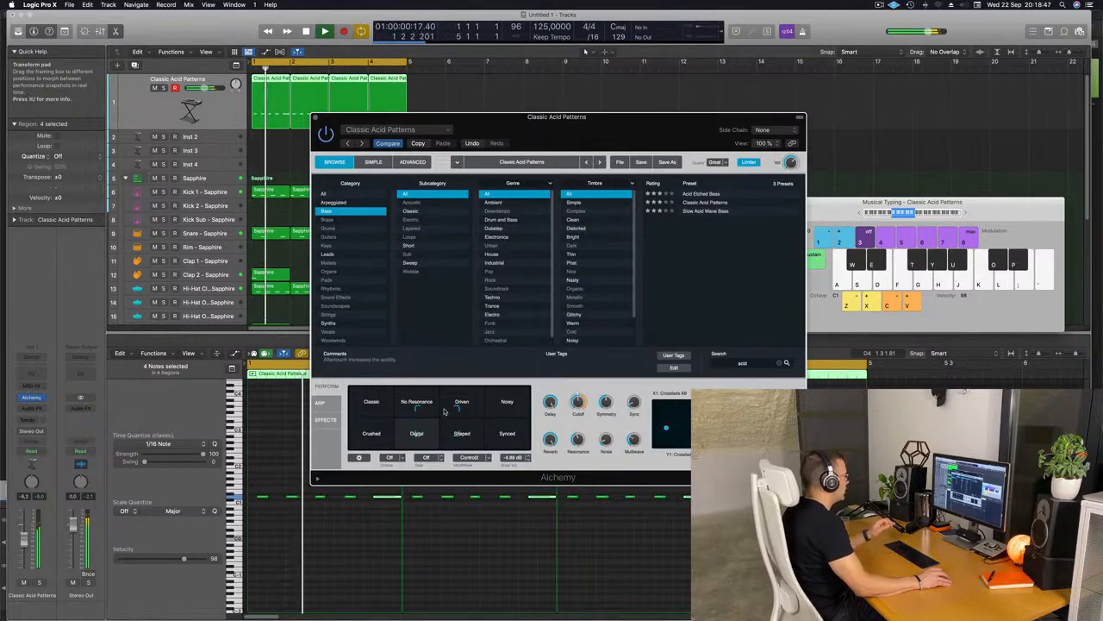
{"action": "left_click", "coordinate": [377, 393]}
{"action": "left_click_drag", "start_coordinate": [366, 393], "coordinate": [487, 417]}
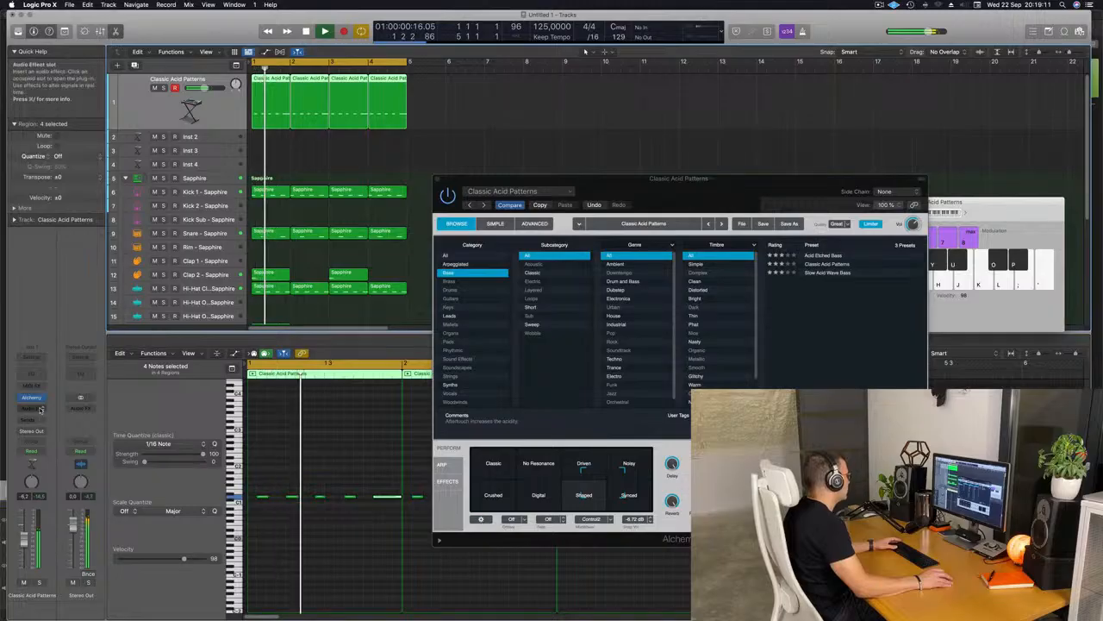
Step: Insert a Compressor on the Classic Acid Patterns track and sidechain it to Kick 1 - Sapphire (Inst 5)
{"action": "left_click", "coordinate": [31, 409]}
{"action": "mouse_move", "coordinate": [40, 452]}
{"action": "left_click", "coordinate": [105, 452]}
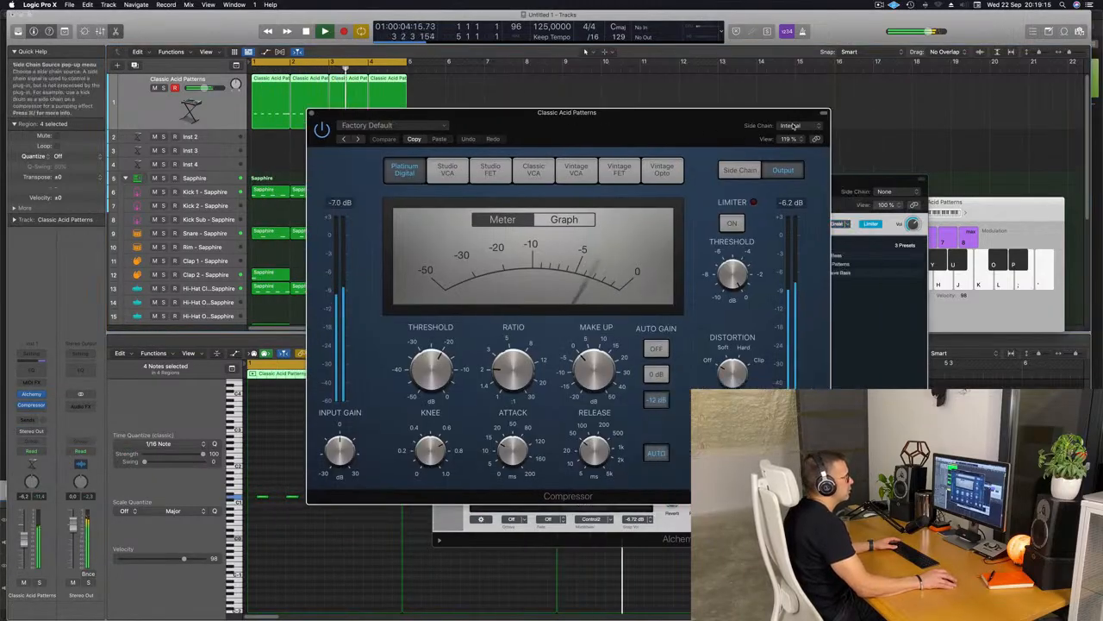
{"action": "mouse_move", "coordinate": [804, 147]}
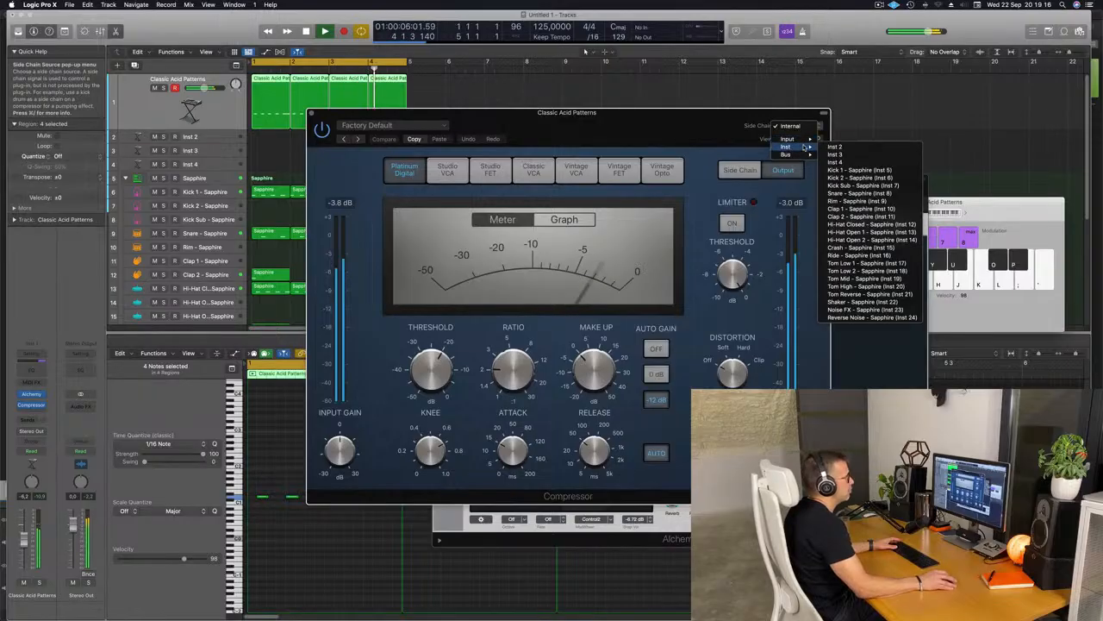
{"action": "left_click", "coordinate": [859, 170]}
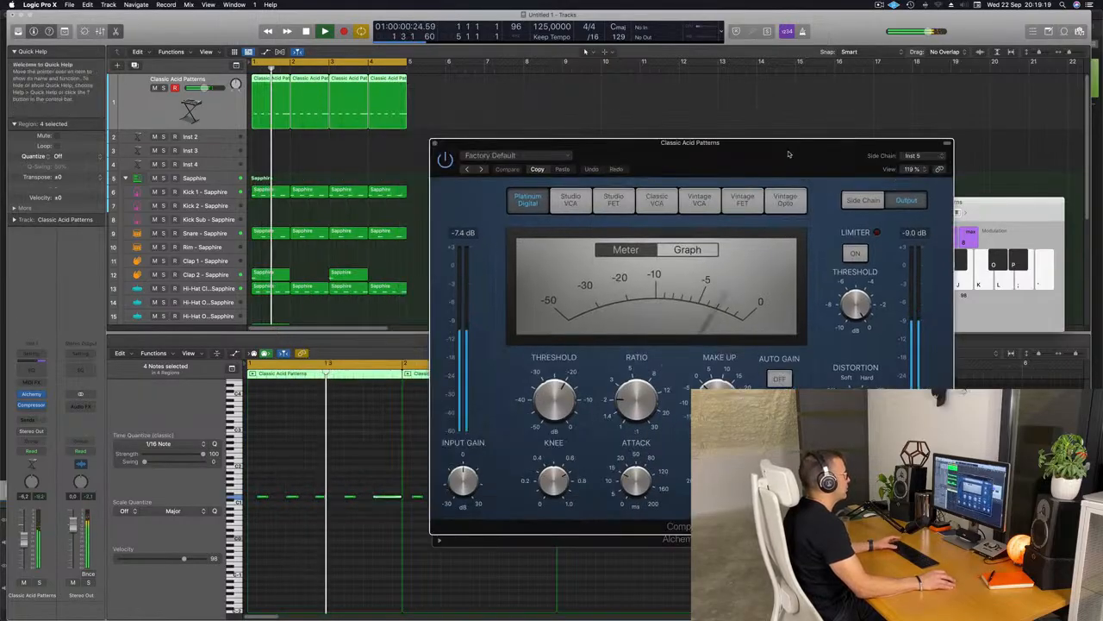
Step: Give the bass compressor a 5.0 ms release without auto release, a higher ratio and a -17.5 dB threshold, and close it
{"action": "left_click_drag", "start_coordinate": [530, 473], "coordinate": [530, 495]}
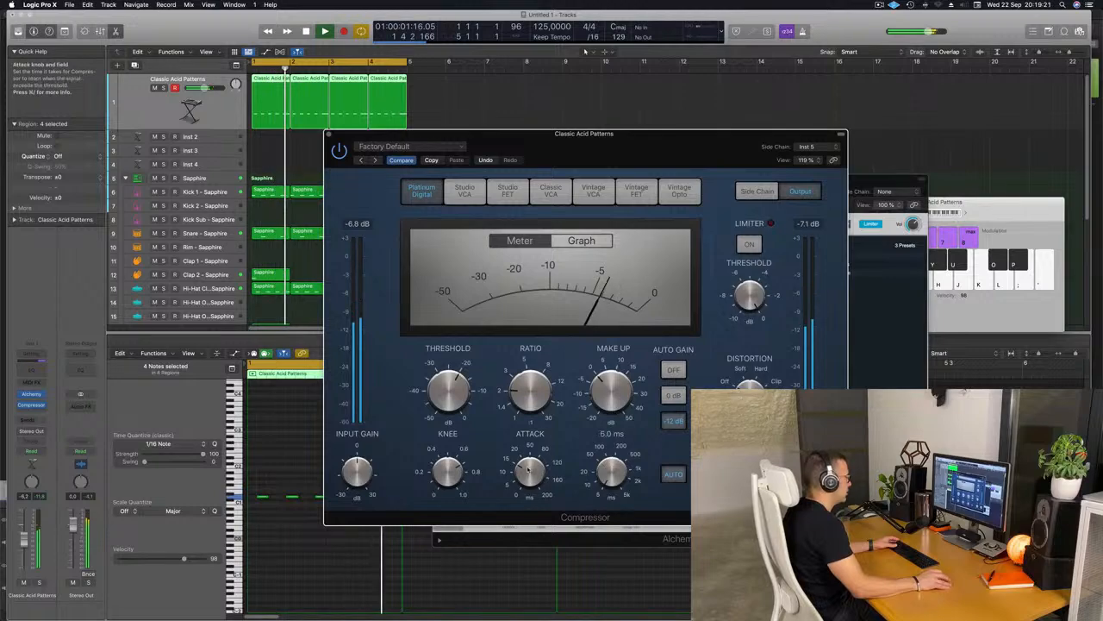
{"action": "left_click", "coordinate": [674, 475]}
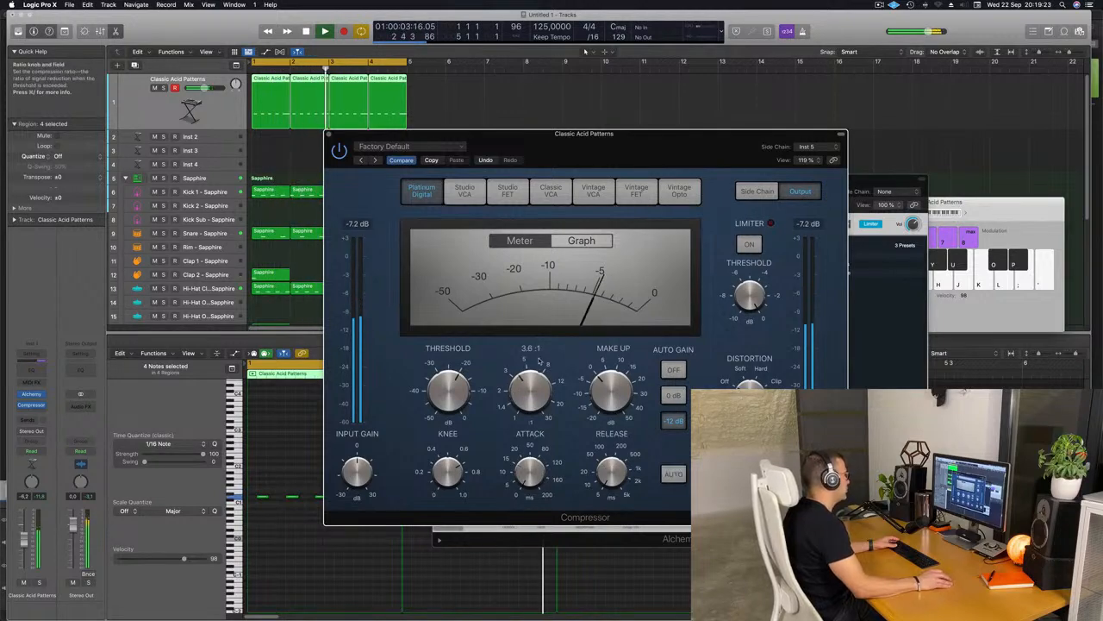
{"action": "left_click_drag", "start_coordinate": [540, 353], "coordinate": [542, 358]}
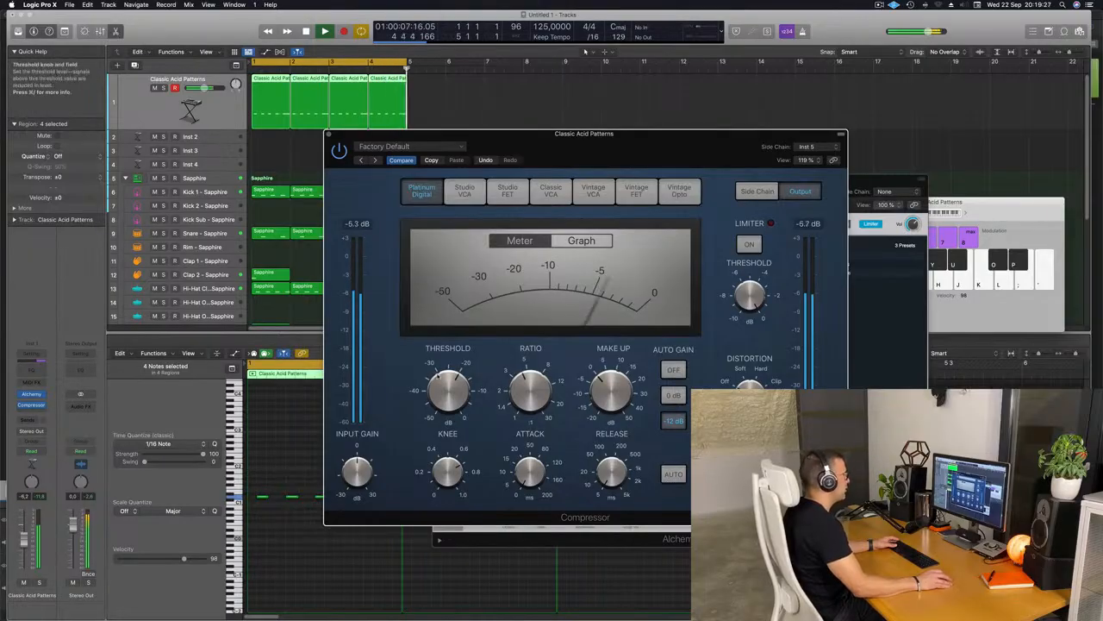
{"action": "left_click_drag", "start_coordinate": [450, 401], "coordinate": [450, 394]}
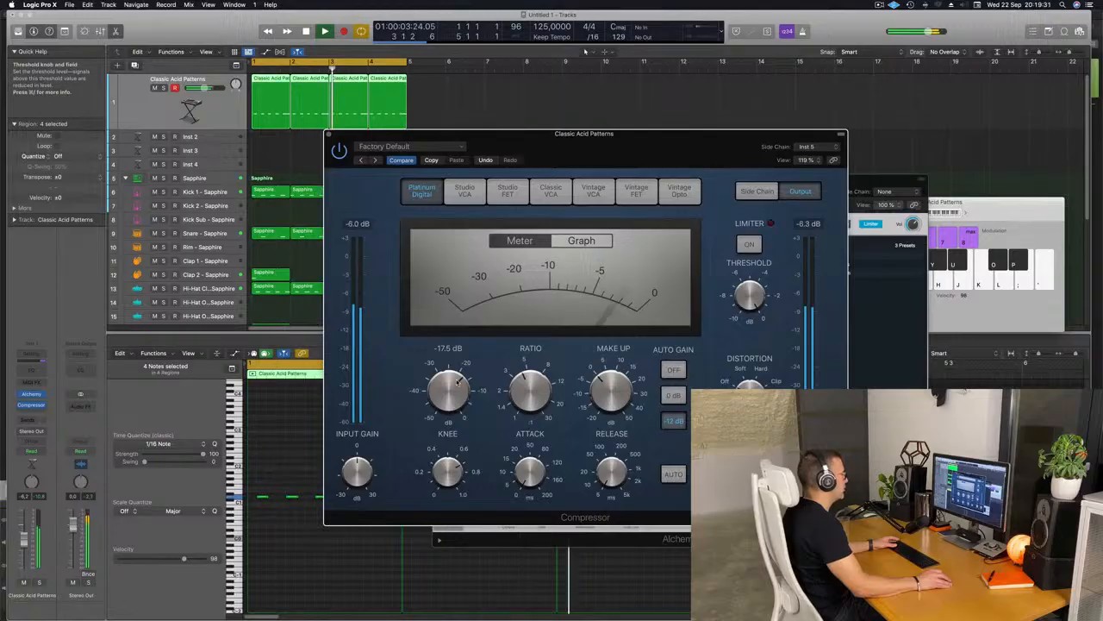
{"action": "left_click_drag", "start_coordinate": [434, 133], "coordinate": [398, 156]}
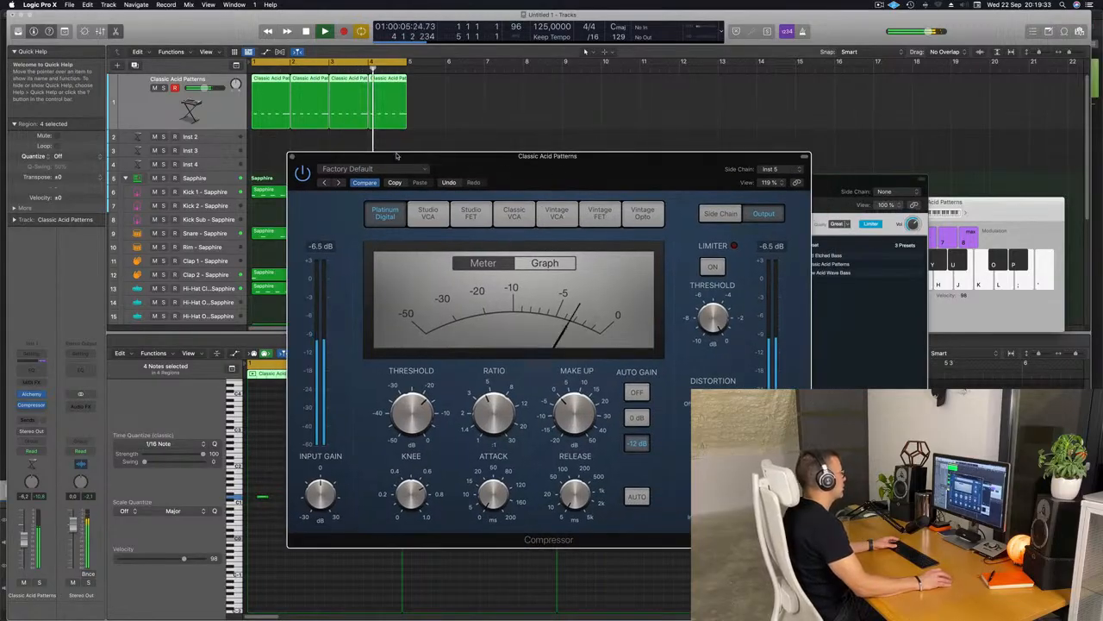
{"action": "left_click", "coordinate": [293, 158]}
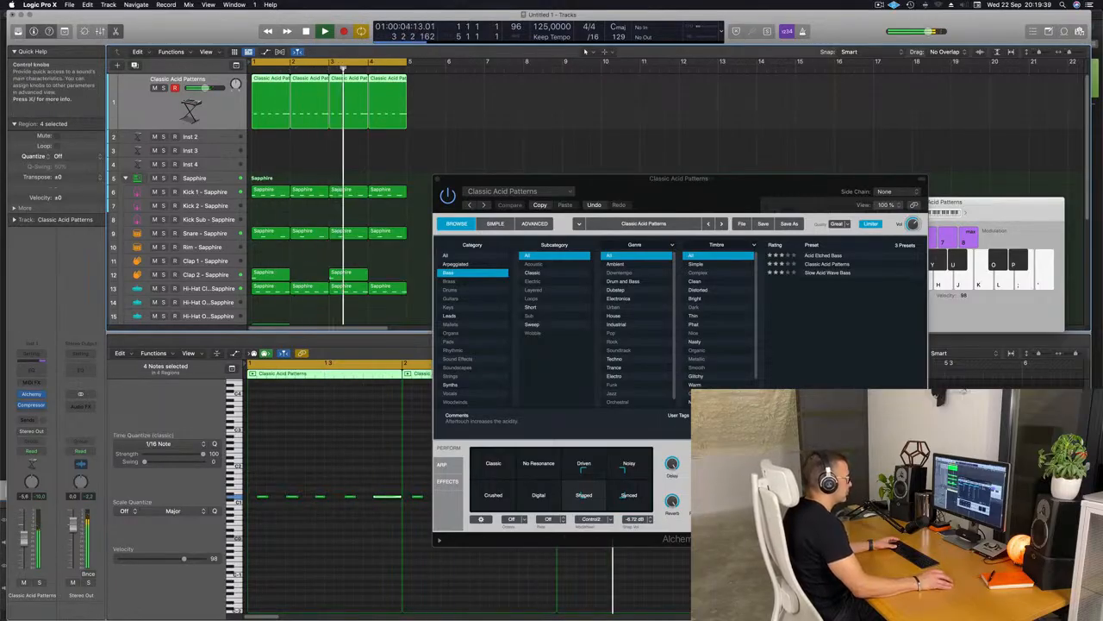
Step: Adjust the Alchemy bass cutoff, settle its Transform pad between Driven, Noisy, Shaped and Synced, and close the instrument
{"action": "left_click_drag", "start_coordinate": [709, 464], "coordinate": [709, 457]}
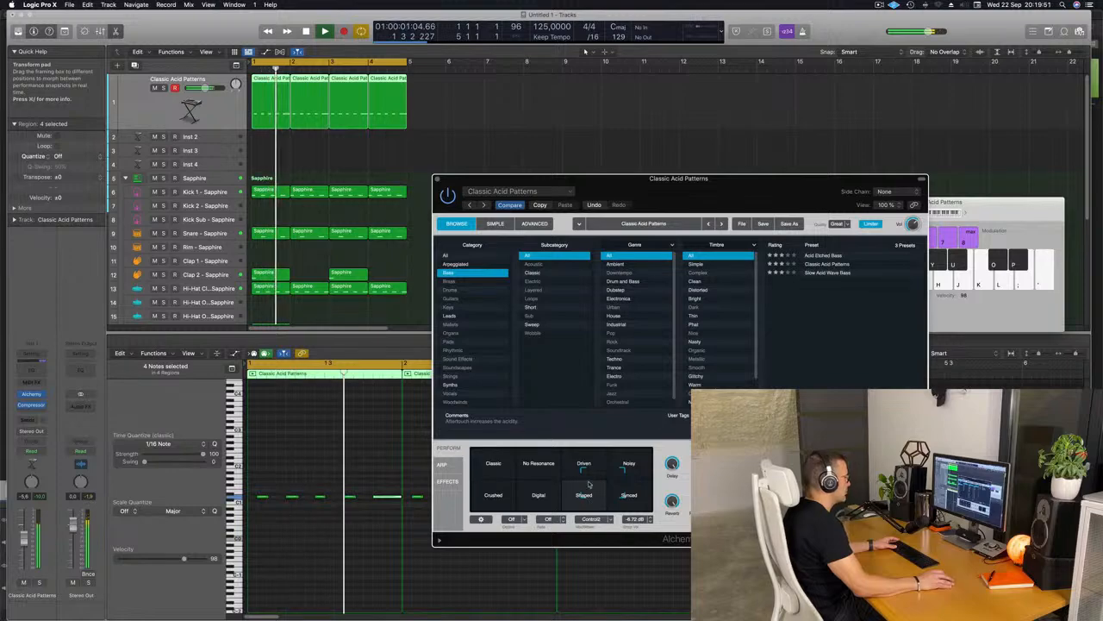
{"action": "left_click", "coordinate": [491, 462]}
{"action": "left_click", "coordinate": [515, 502]}
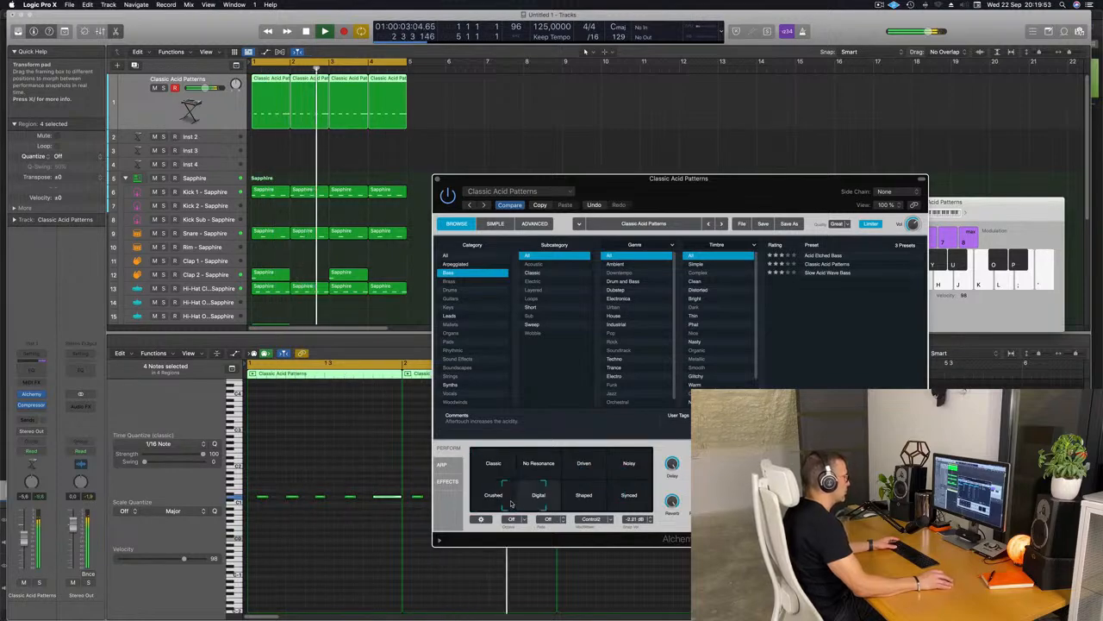
{"action": "left_click", "coordinate": [595, 502]}
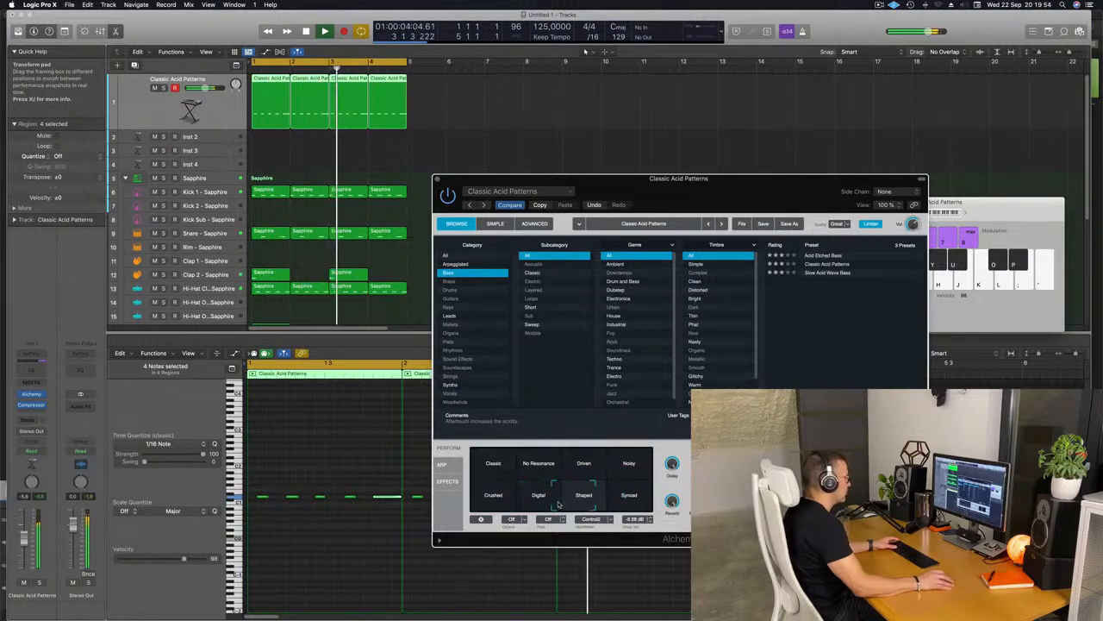
{"action": "left_click", "coordinate": [597, 480]}
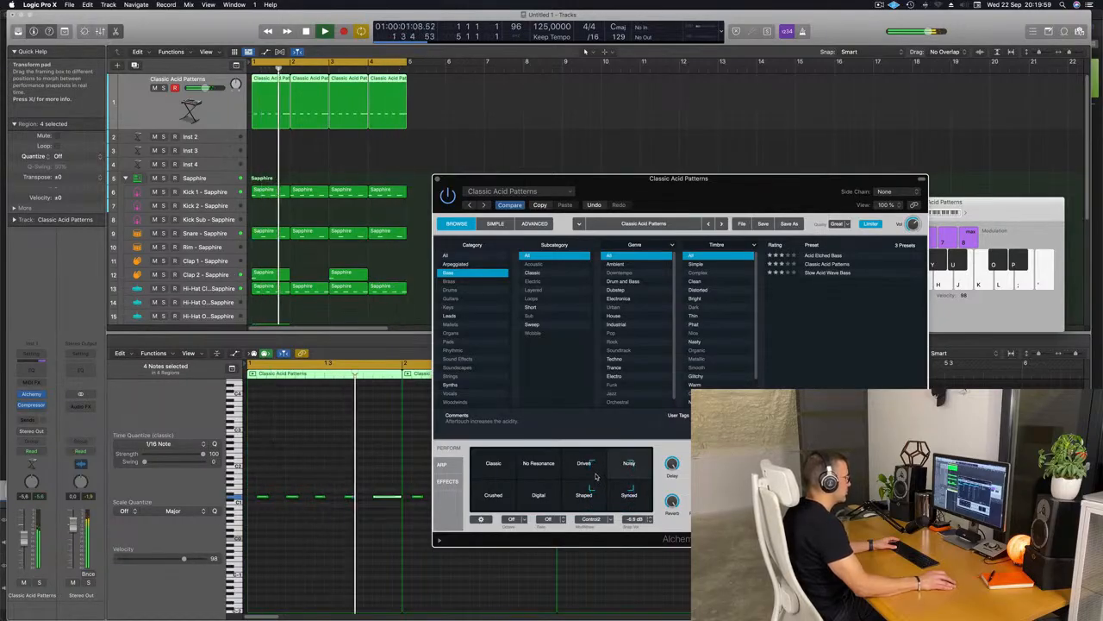
{"action": "left_click", "coordinate": [592, 500]}
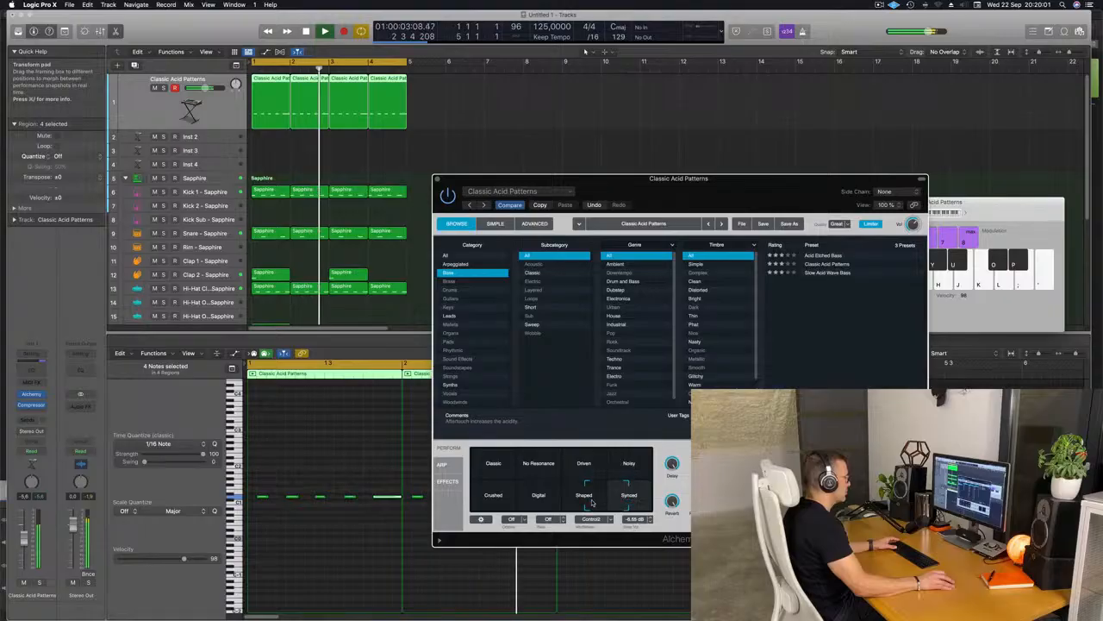
{"action": "left_click", "coordinate": [594, 487]}
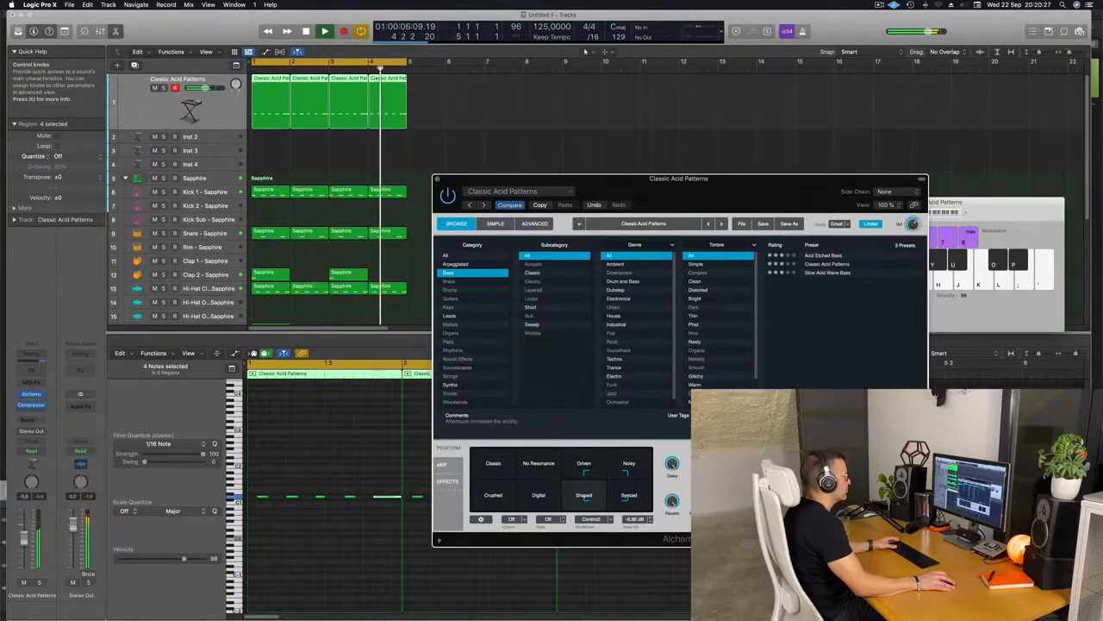
{"action": "left_click_drag", "start_coordinate": [440, 179], "coordinate": [433, 188]}
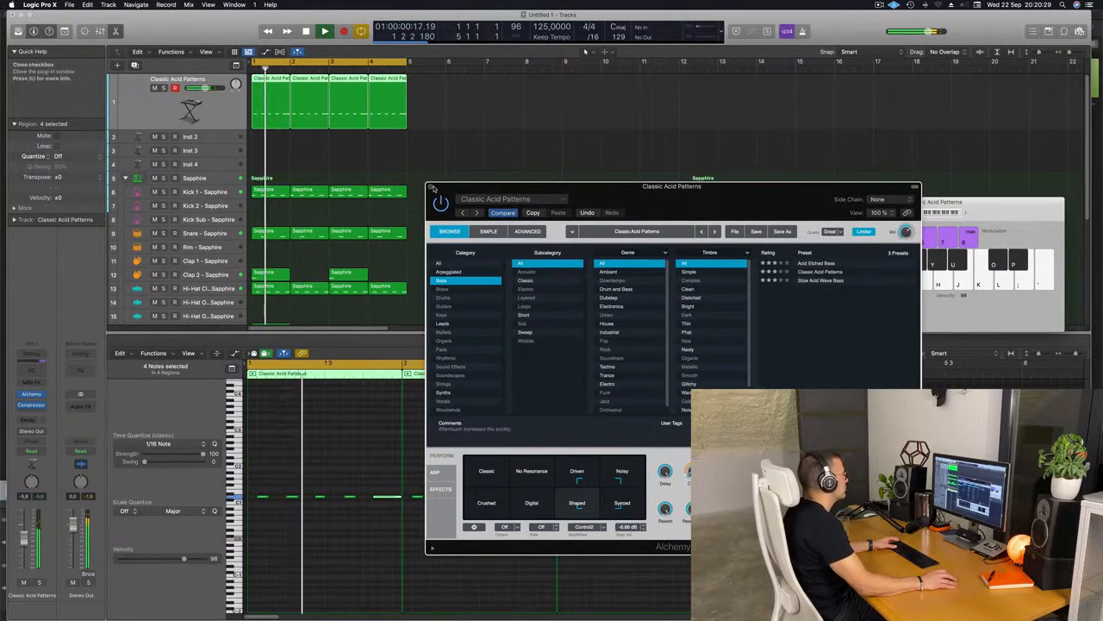
{"action": "left_click", "coordinate": [432, 187]}
Step: Select the Inst 2 track and repeat all four-bar regions three times across bars 5 to 16
{"action": "left_click", "coordinate": [211, 138]}
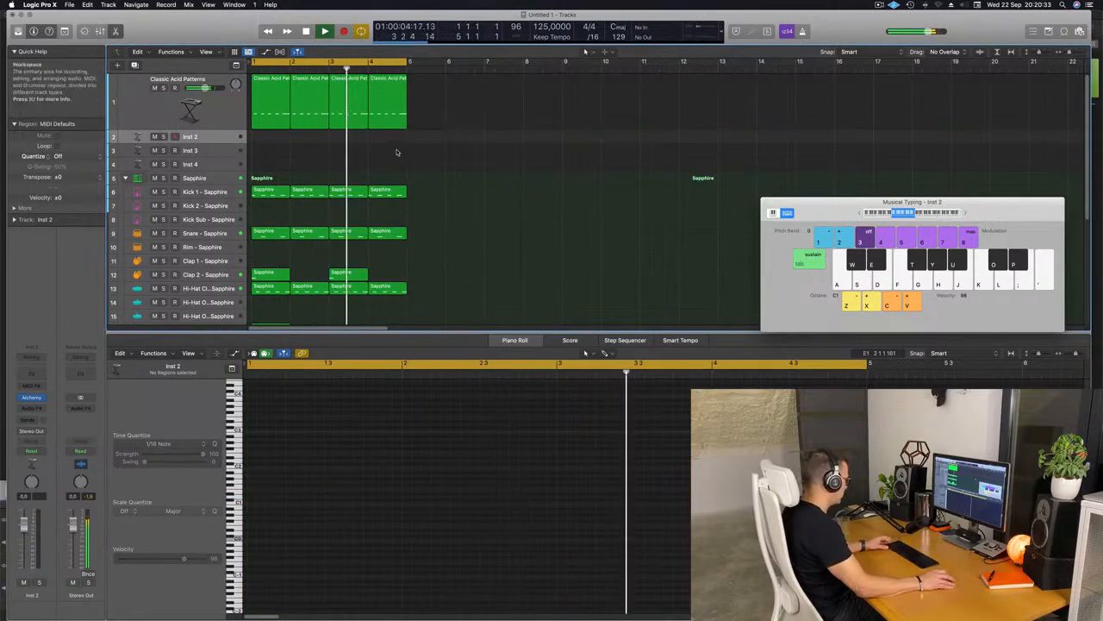
{"action": "key", "text": "cmd+a"}
{"action": "key", "text": "cmd+r"}
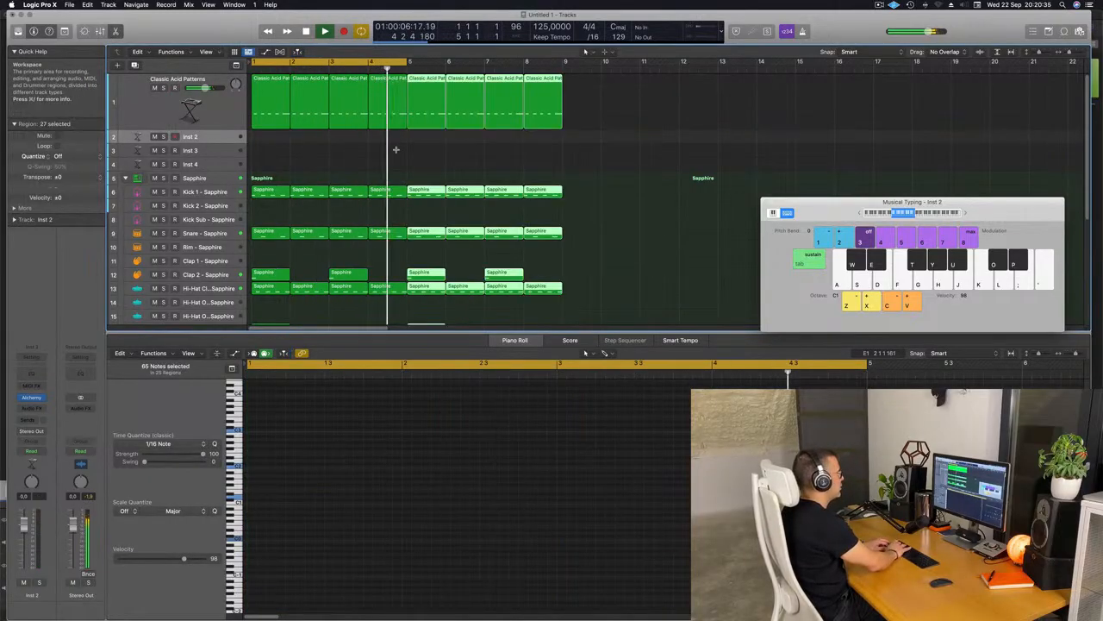
{"action": "key", "text": "super+r"}
{"action": "key", "text": "super+r"}
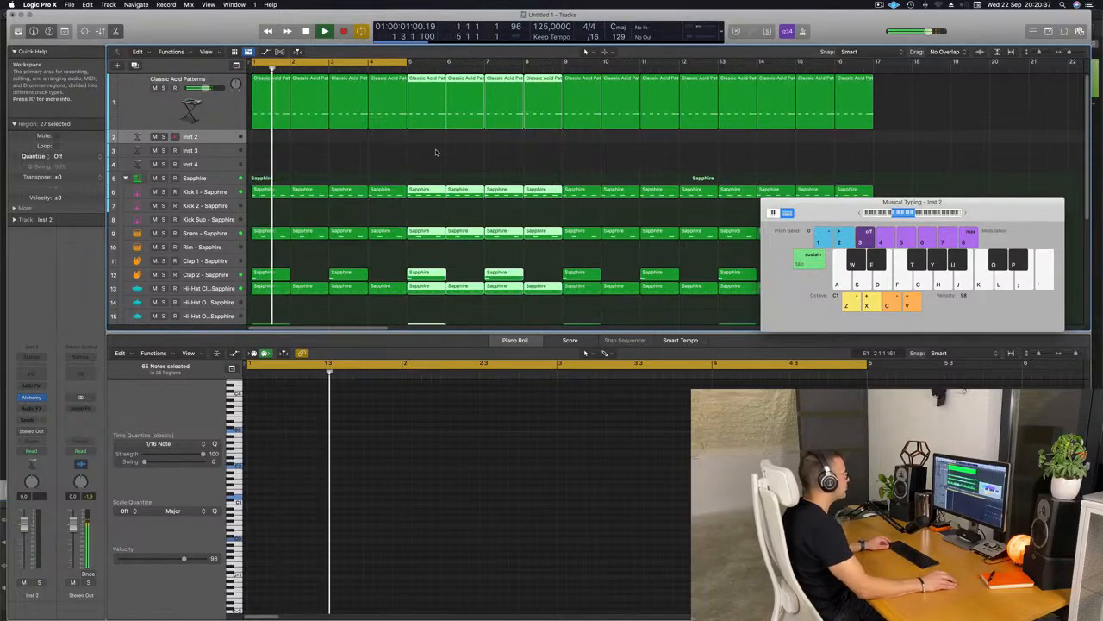
Step: Extend the cycle range from bar 1 to the end of bar 16
{"action": "key", "text": "super+Left"}
{"action": "key", "text": "super+Left"}
{"action": "key", "text": "super+Left"}
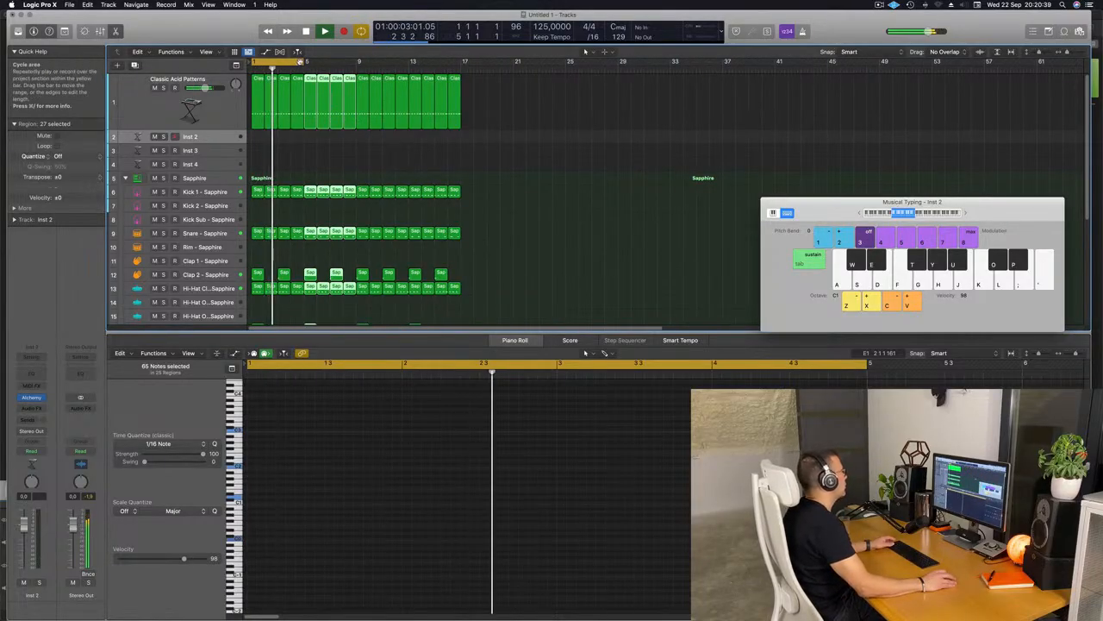
{"action": "left_click_drag", "start_coordinate": [300, 62], "coordinate": [461, 62]}
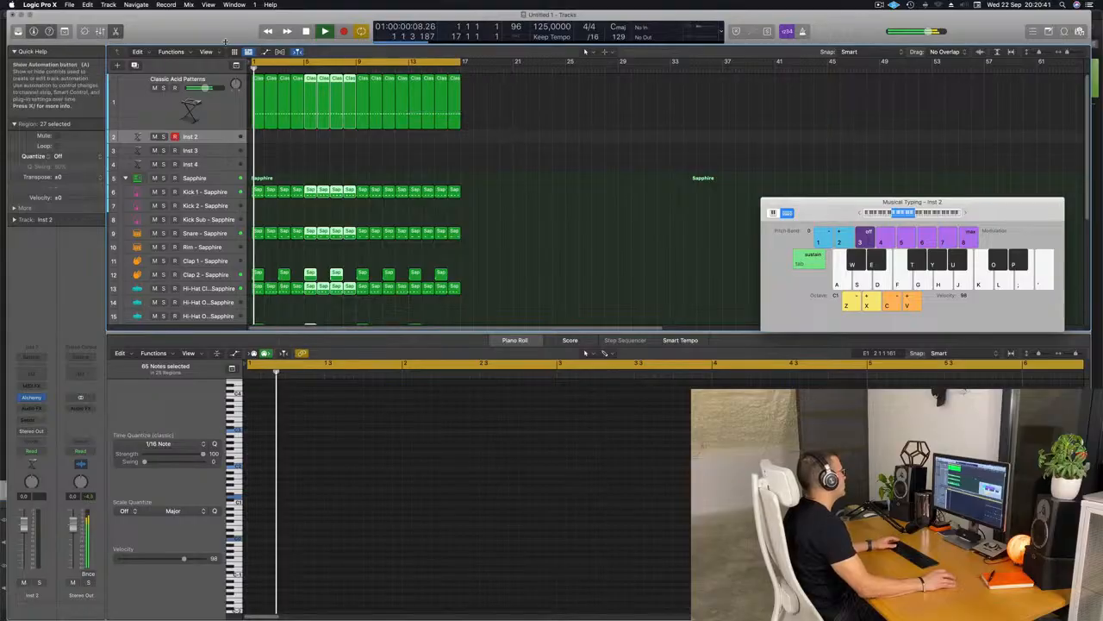
Step: Show the secondary time ruler above the tracks and deselect all regions
{"action": "left_click", "coordinate": [207, 52]}
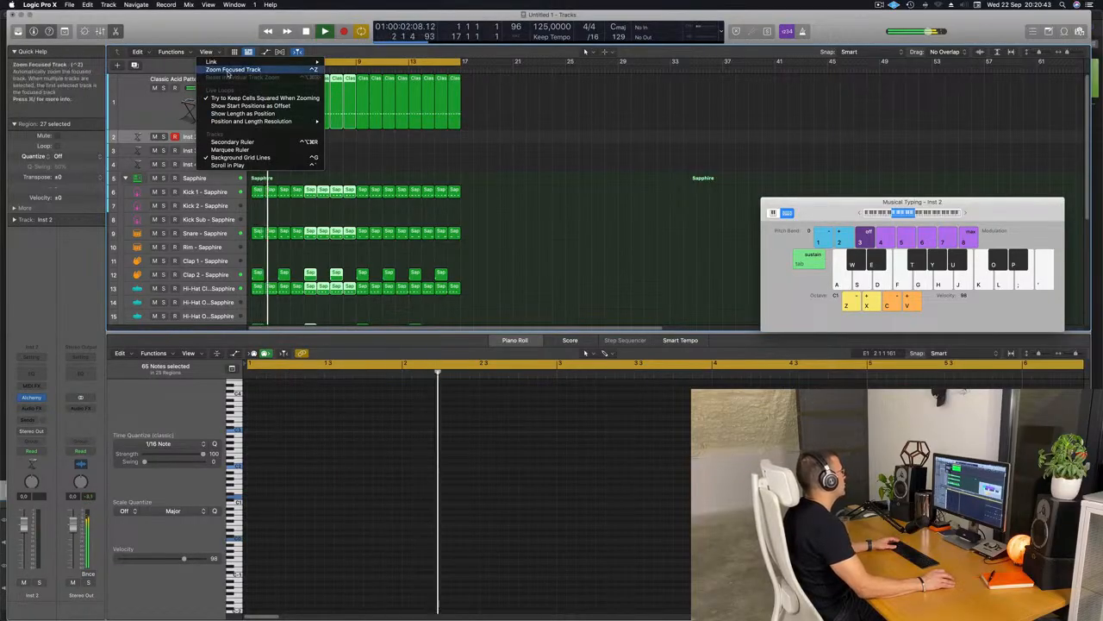
{"action": "left_click", "coordinate": [200, 69]}
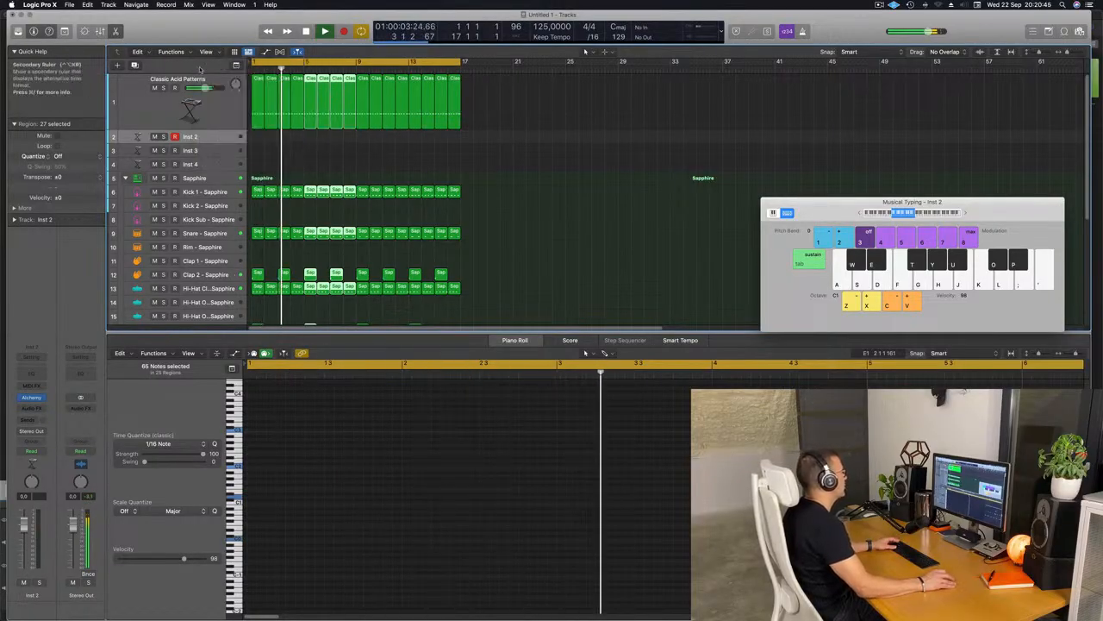
{"action": "left_click", "coordinate": [541, 174]}
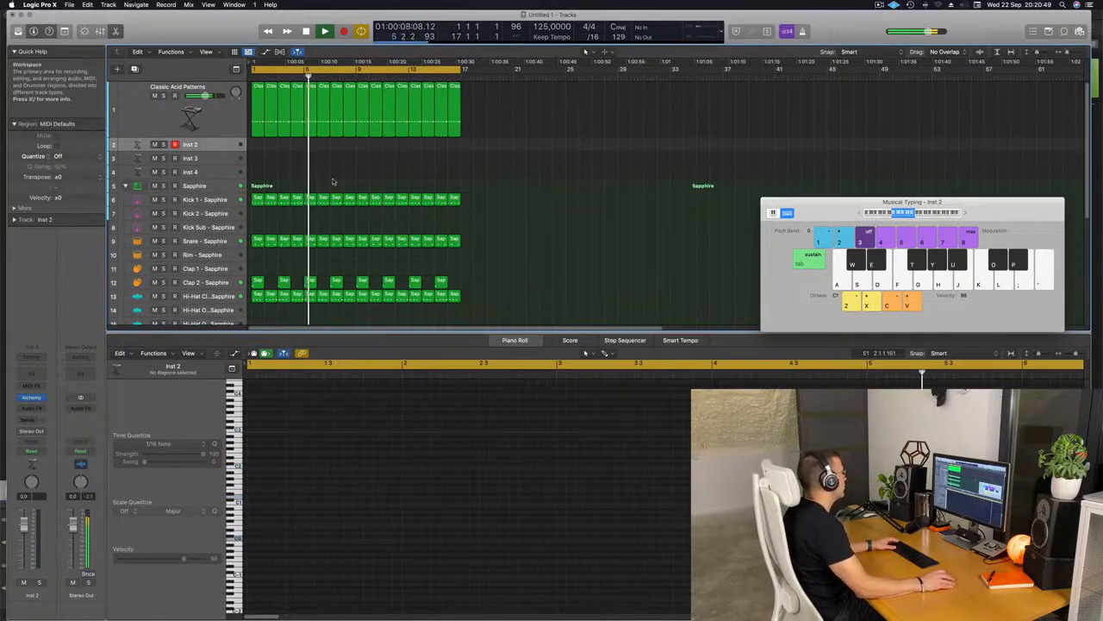
Step: Make the Inst 2 track taller, open its Alchemy instrument and load the Good Boy preset
{"action": "left_click_drag", "start_coordinate": [210, 152], "coordinate": [210, 179]}
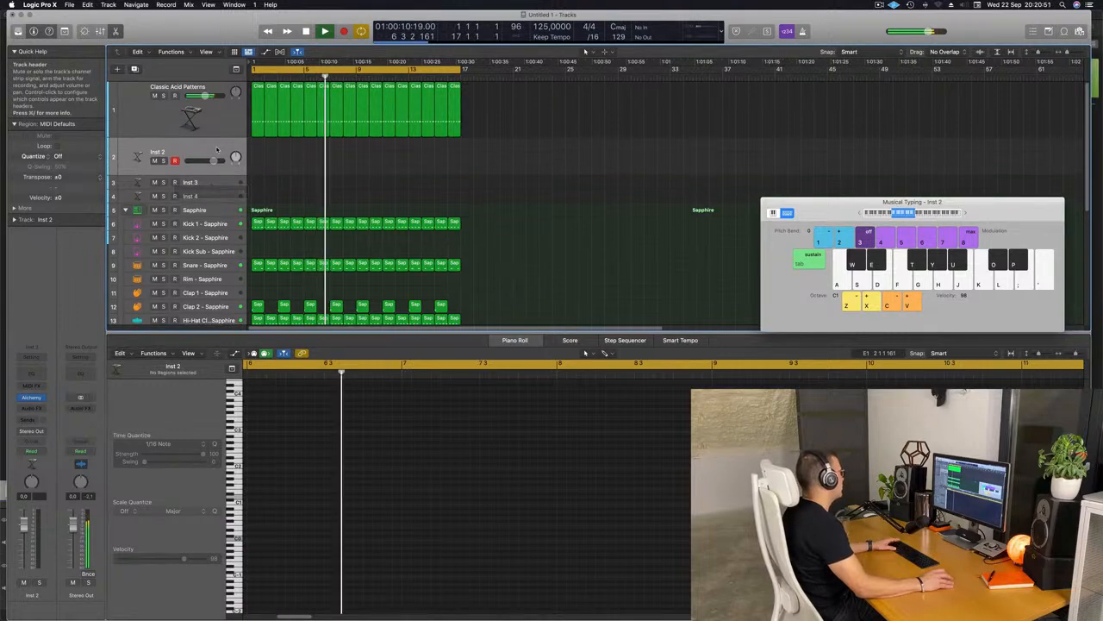
{"action": "left_click", "coordinate": [28, 398]}
{"action": "left_click_drag", "start_coordinate": [632, 132], "coordinate": [529, 140]}
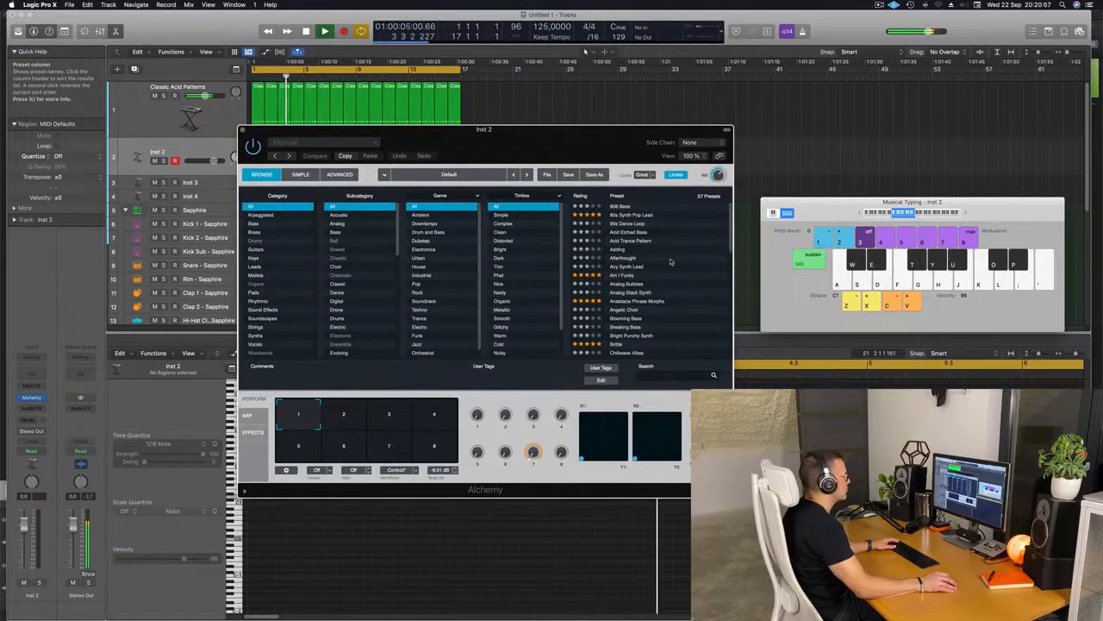
{"action": "scroll", "coordinate": [670, 261], "scroll_direction": "down", "scroll_amount": 5}
{"action": "scroll", "coordinate": [673, 261], "scroll_direction": "down", "scroll_amount": 3}
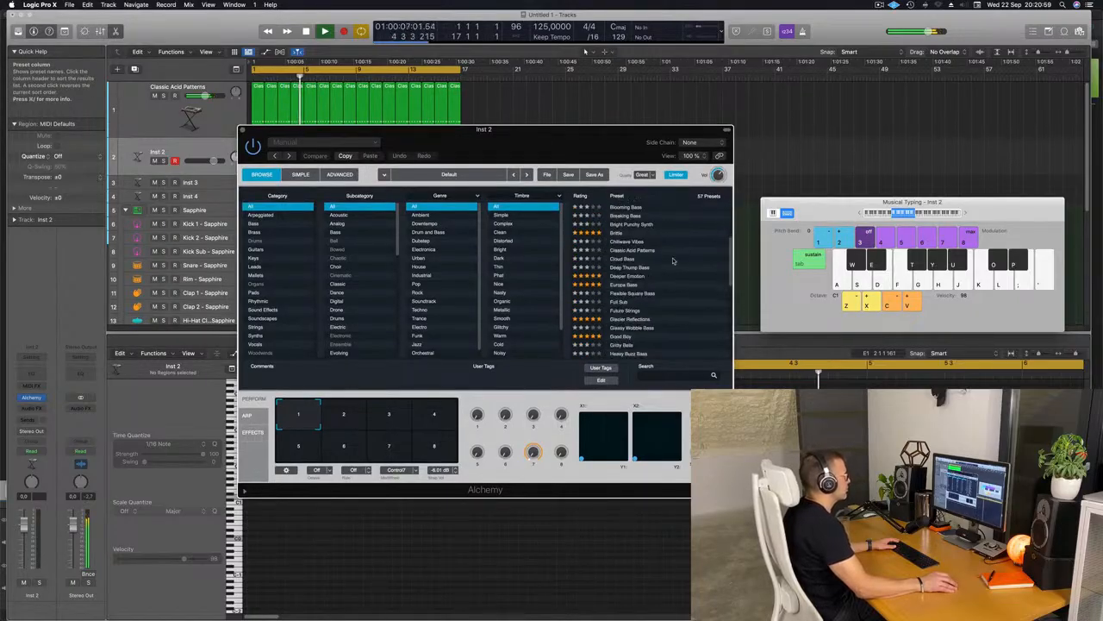
{"action": "scroll", "coordinate": [679, 277], "scroll_direction": "down", "scroll_amount": 1}
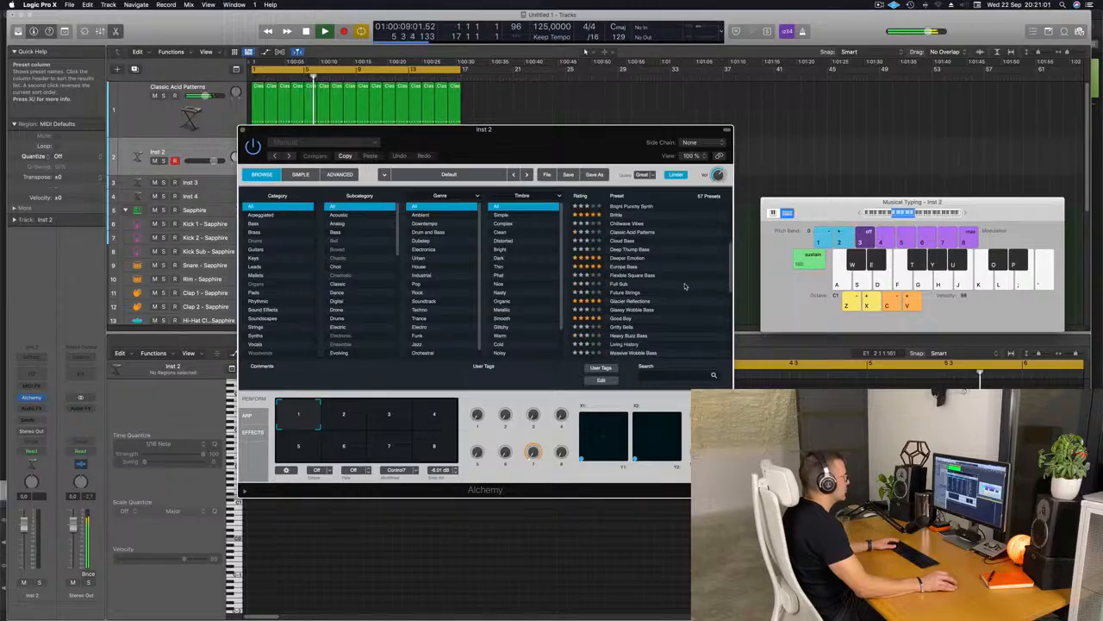
{"action": "left_click", "coordinate": [623, 319]}
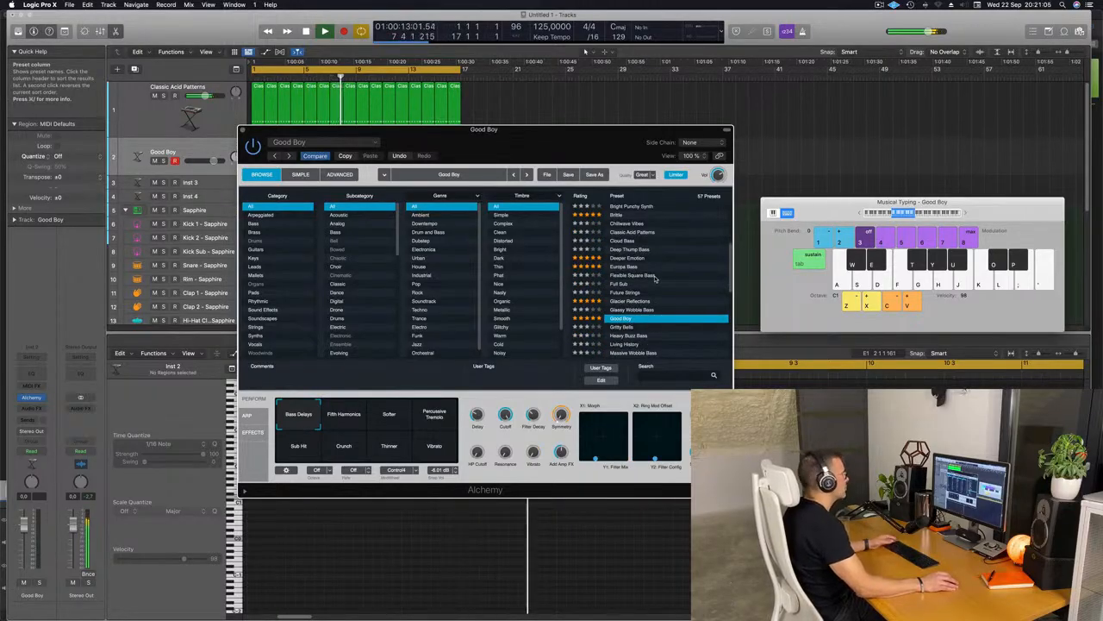
Step: Lower the Good Boy track's volume to -10.8 dB and raise the Musical Typing octave to C4
{"action": "left_click_drag", "start_coordinate": [801, 202], "coordinate": [670, 182]}
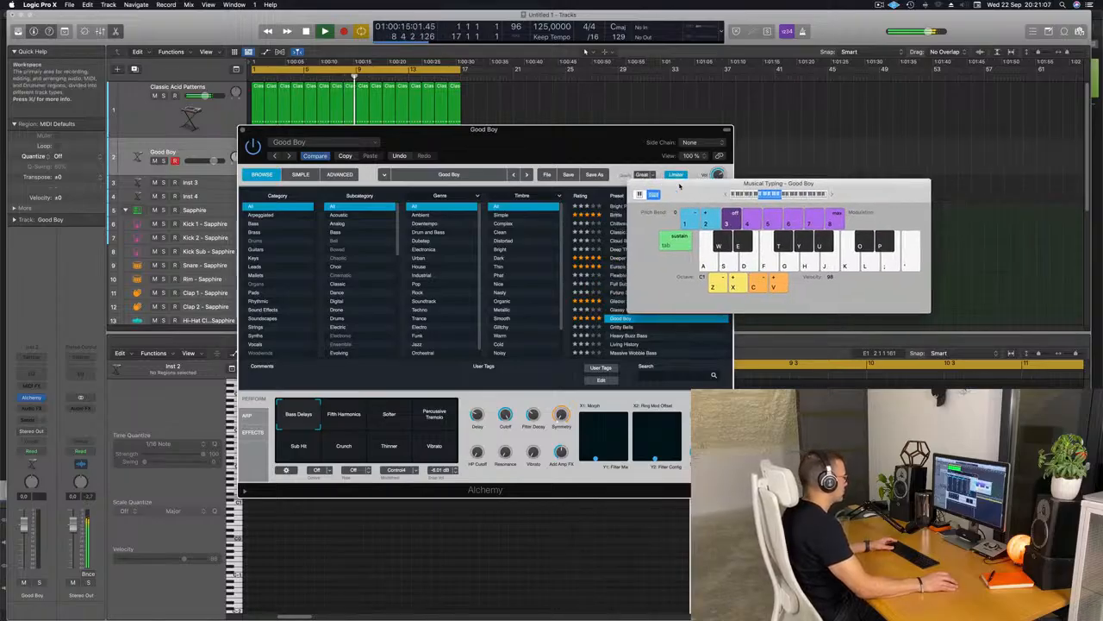
{"action": "scroll", "coordinate": [617, 209], "scroll_direction": "up", "scroll_amount": 6}
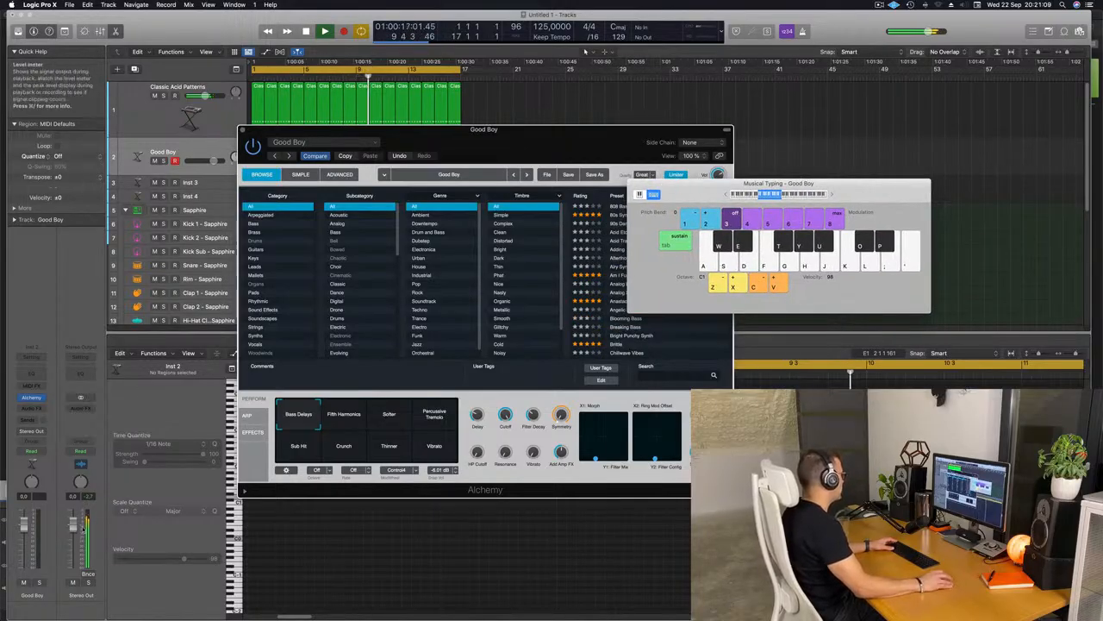
{"action": "left_click_drag", "start_coordinate": [24, 529], "coordinate": [24, 538]}
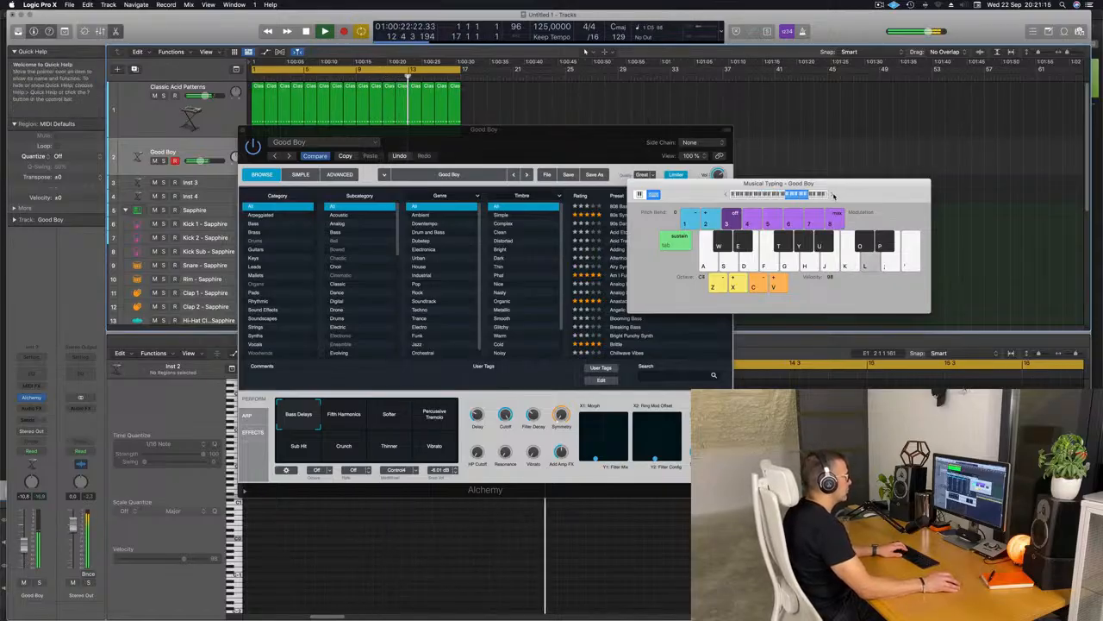
{"action": "left_click_drag", "start_coordinate": [748, 184], "coordinate": [881, 205]}
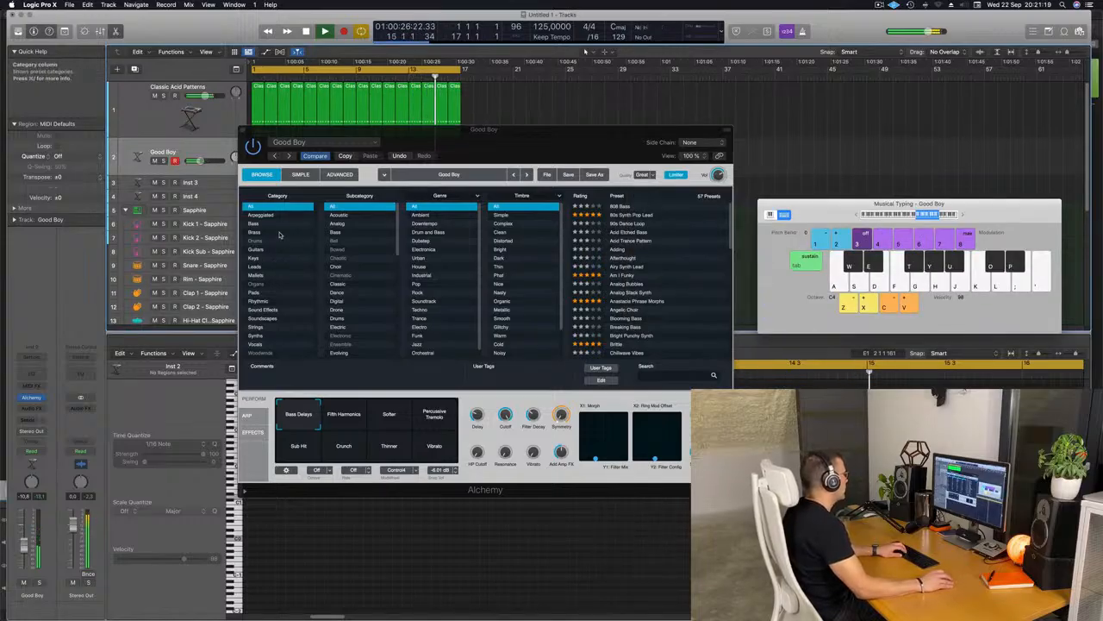
Step: Load the Deeper Emotion preset from Alchemy's Pads category and raise the track's volume to -0.6 dB
{"action": "left_click", "coordinate": [251, 292]}
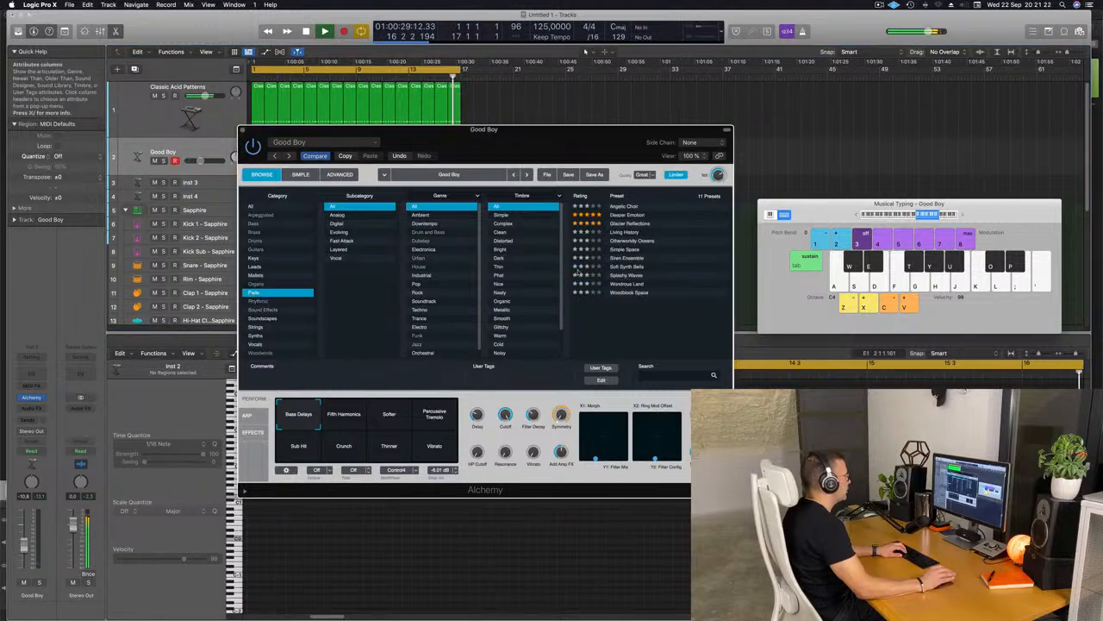
{"action": "left_click", "coordinate": [626, 215]}
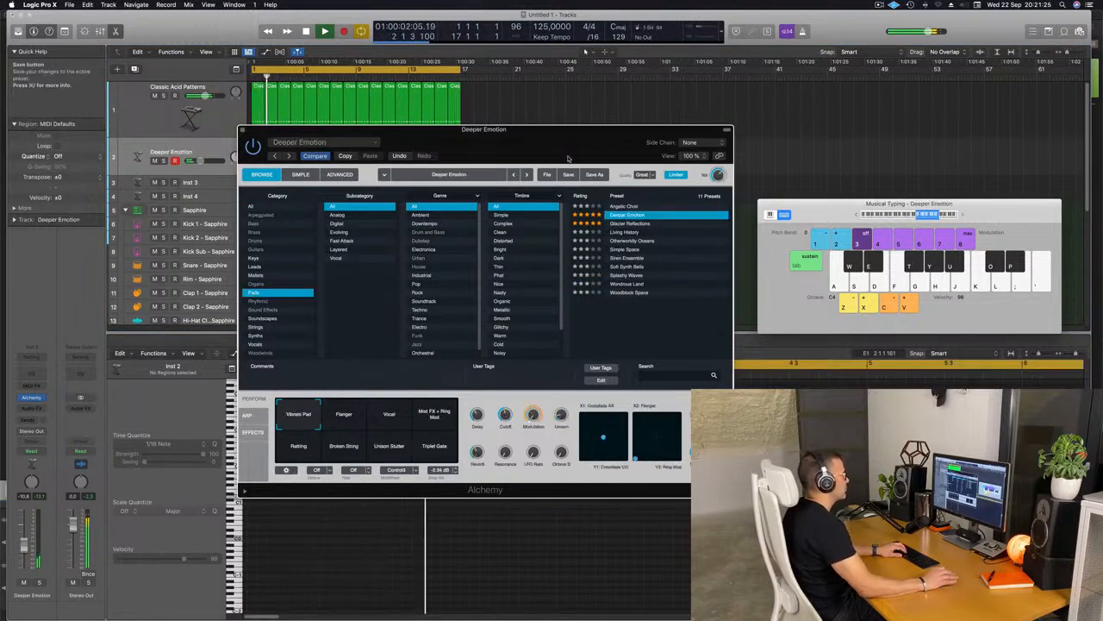
{"action": "left_click_drag", "start_coordinate": [564, 135], "coordinate": [694, 236]}
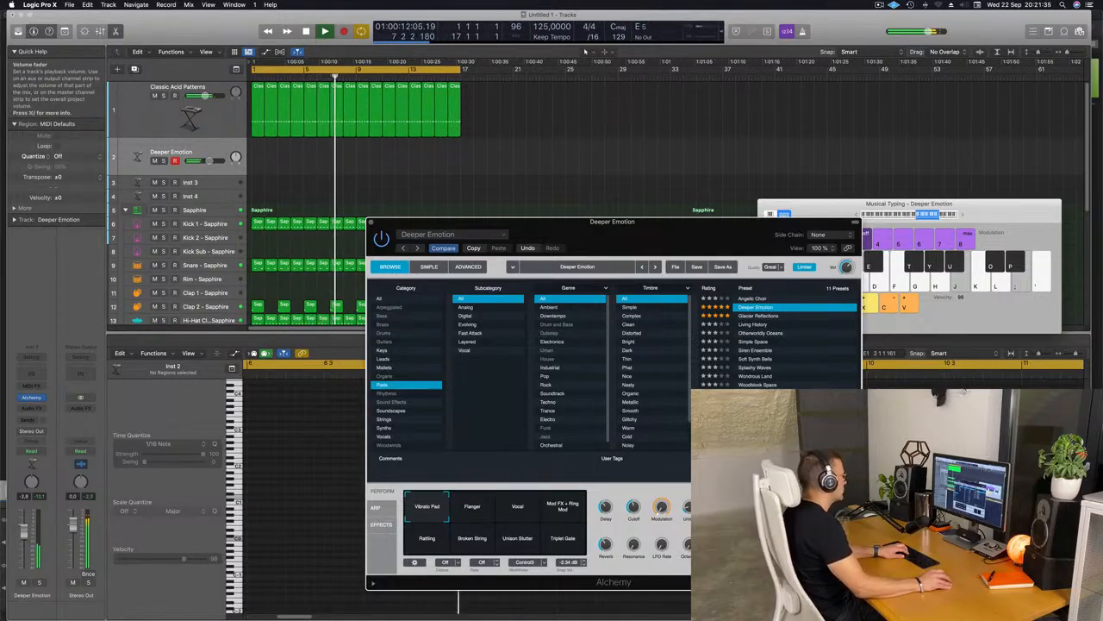
{"action": "left_click", "coordinate": [25, 527]}
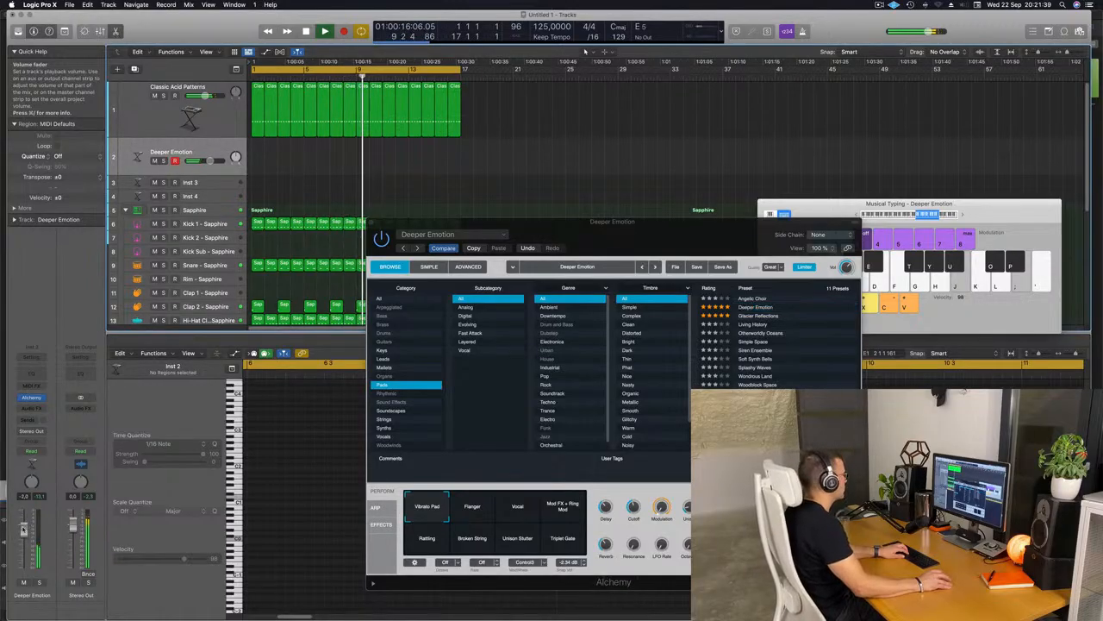
{"action": "key", "text": "k"}
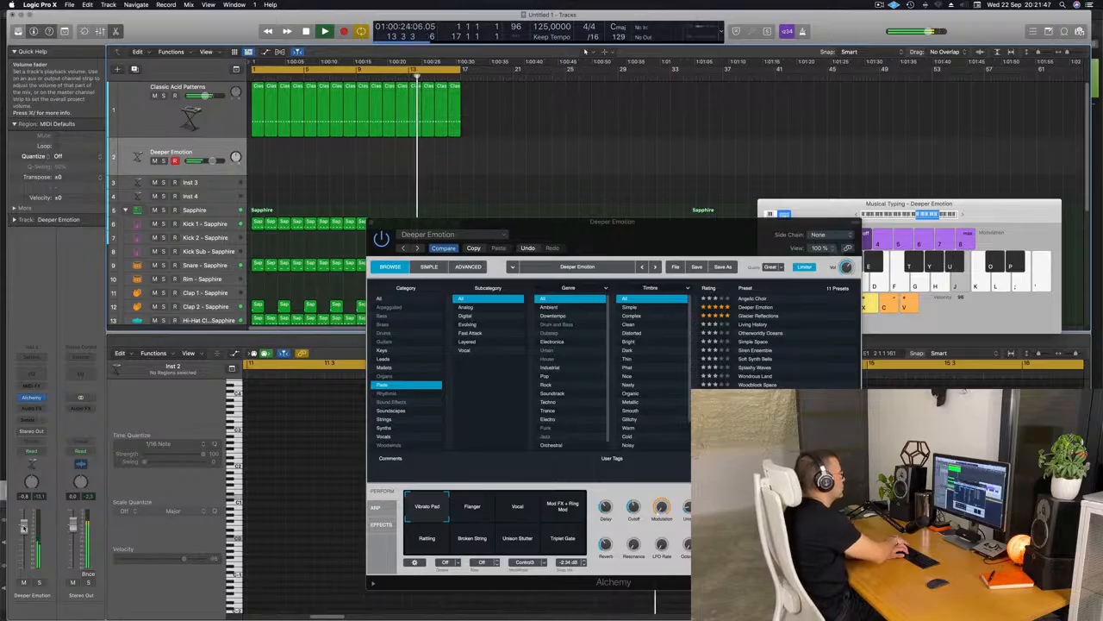
Step: Record a take on the Deeper Emotion track by playing H and K notes in Musical Typing, and restart playback from bar 1
{"action": "key", "text": "r"}
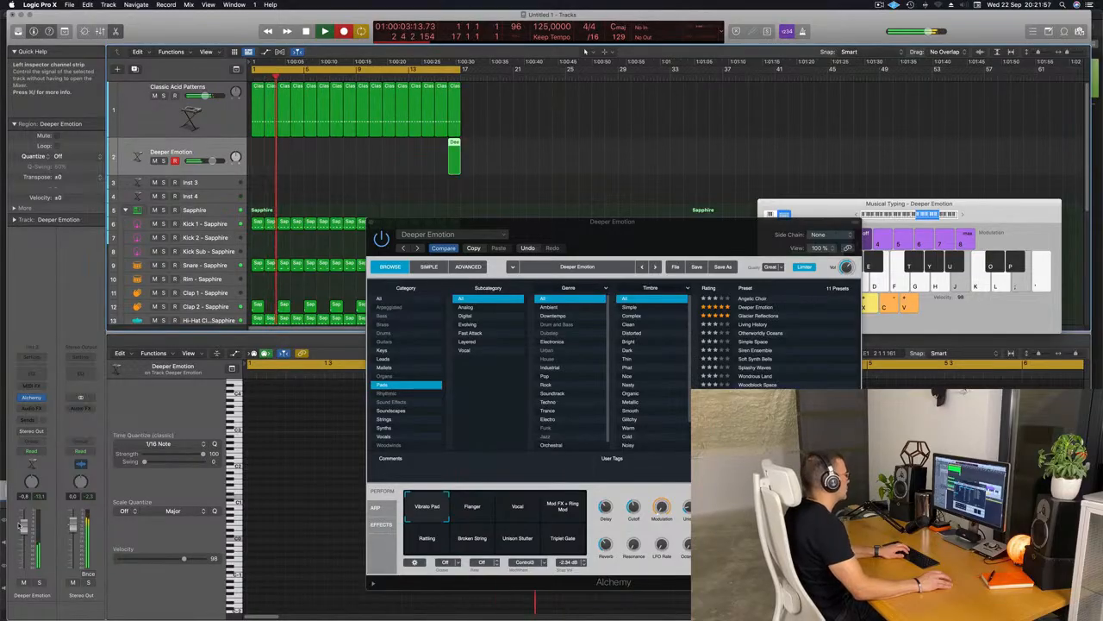
{"action": "key", "text": "h"}
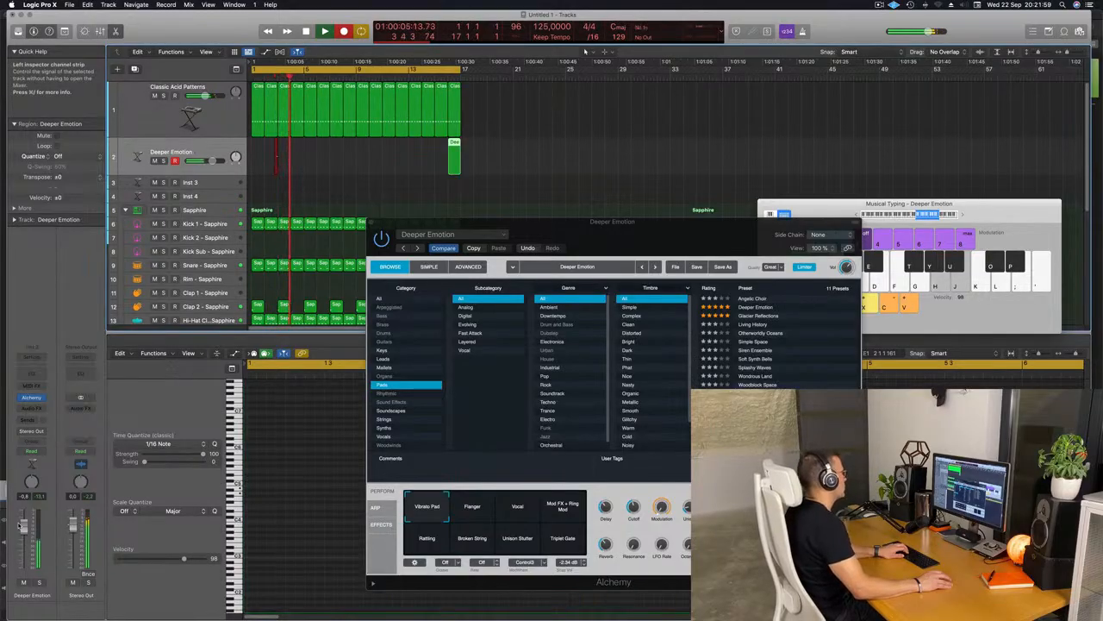
{"action": "key", "text": "k"}
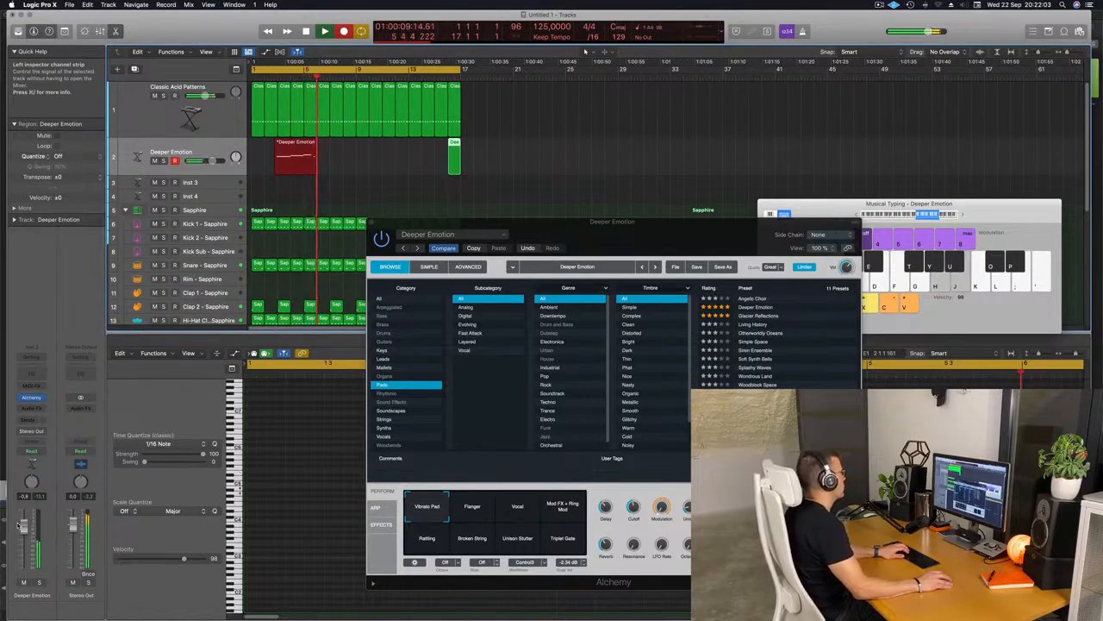
{"action": "key", "text": "k"}
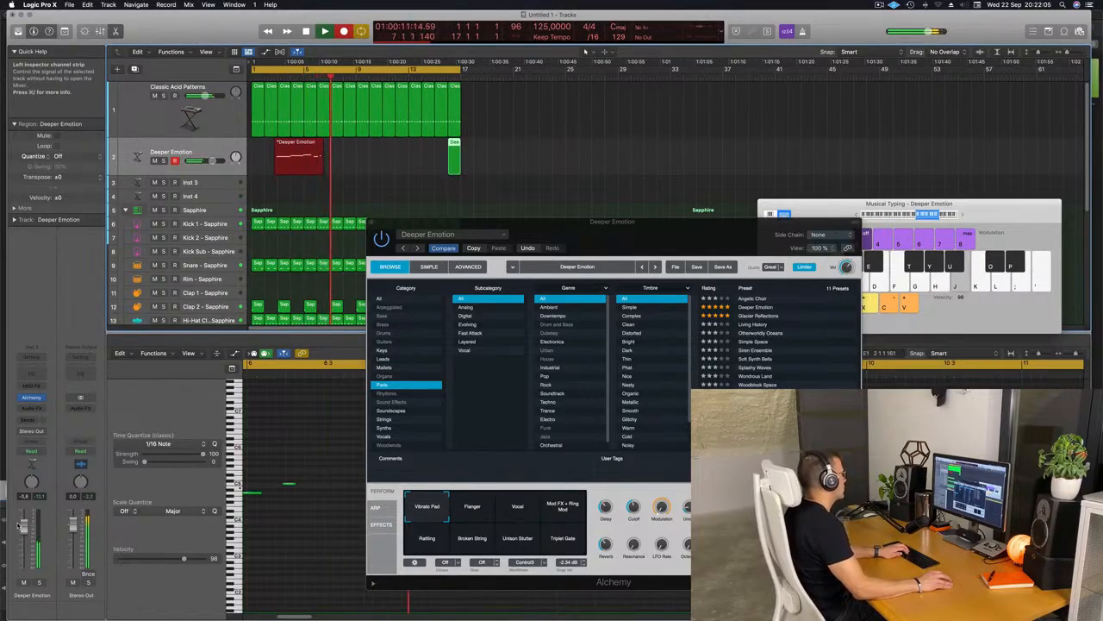
{"action": "key", "text": "space"}
{"action": "key", "text": "space"}
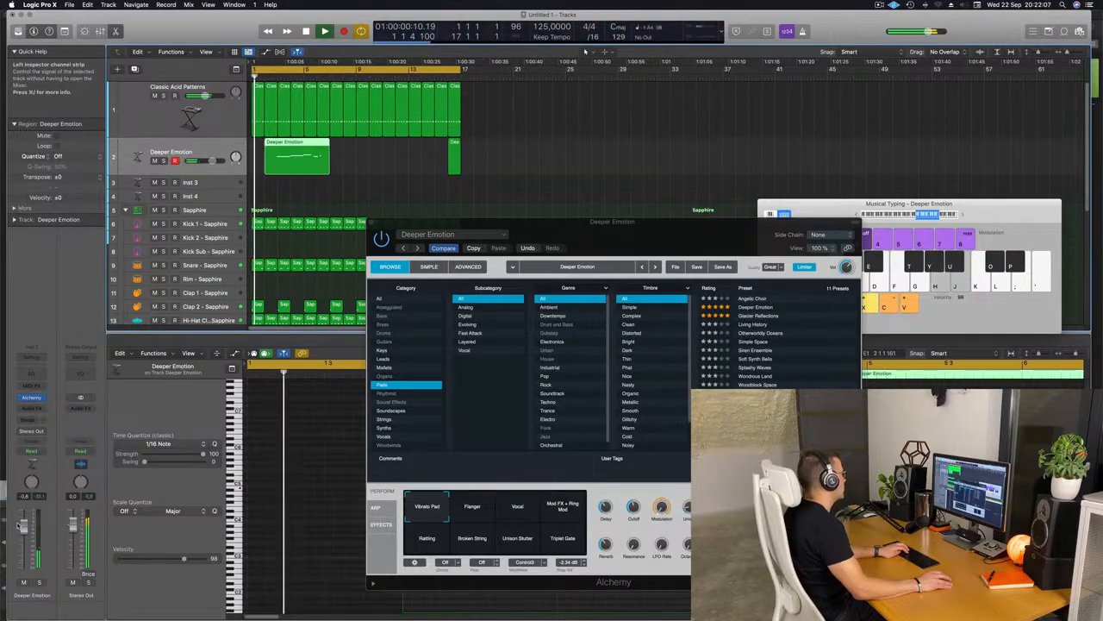
Step: Rehearse pad notes on the Musical Typing keyboard over playback and restart the song from bar 1
{"action": "key", "text": ";"}
{"action": "key", "text": "h"}
{"action": "key", "text": "k"}
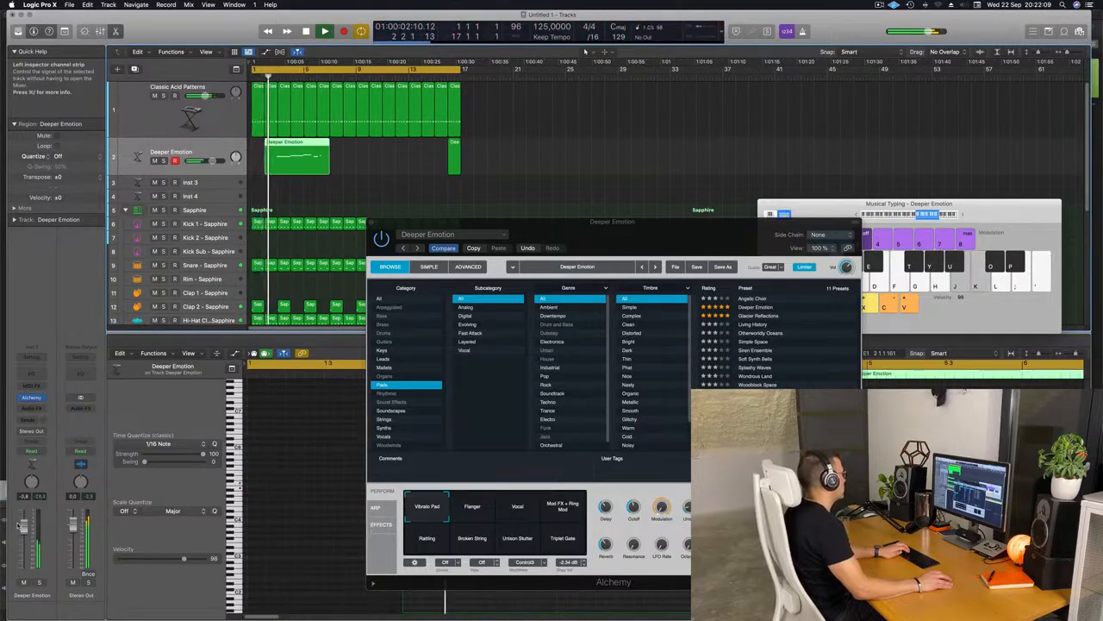
{"action": "key", "text": "h"}
{"action": "key", "text": ";"}
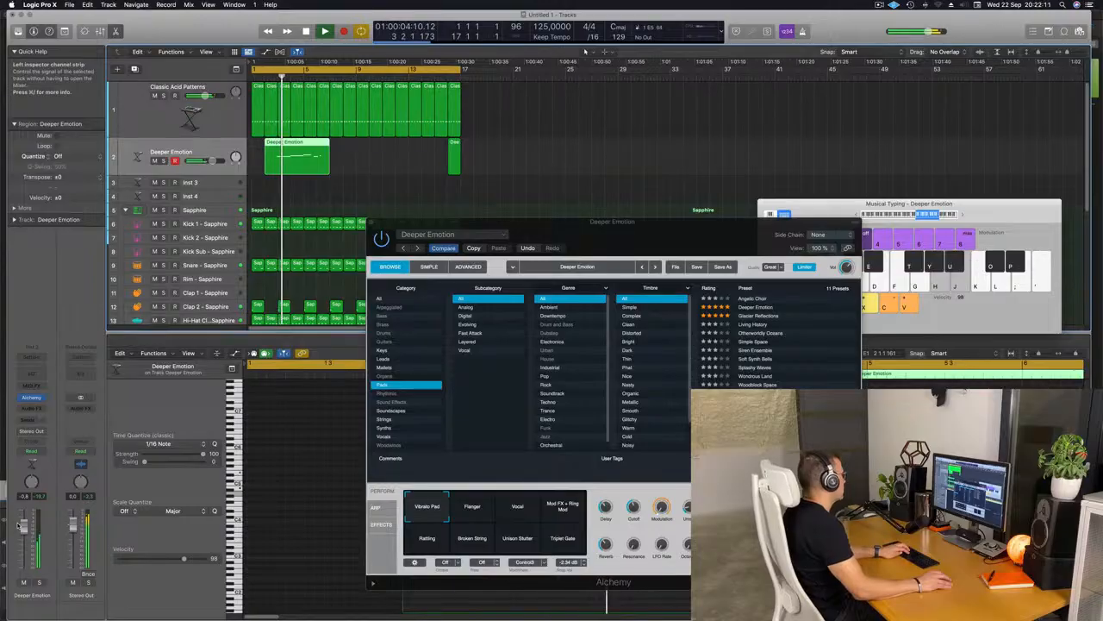
{"action": "key", "text": "k"}
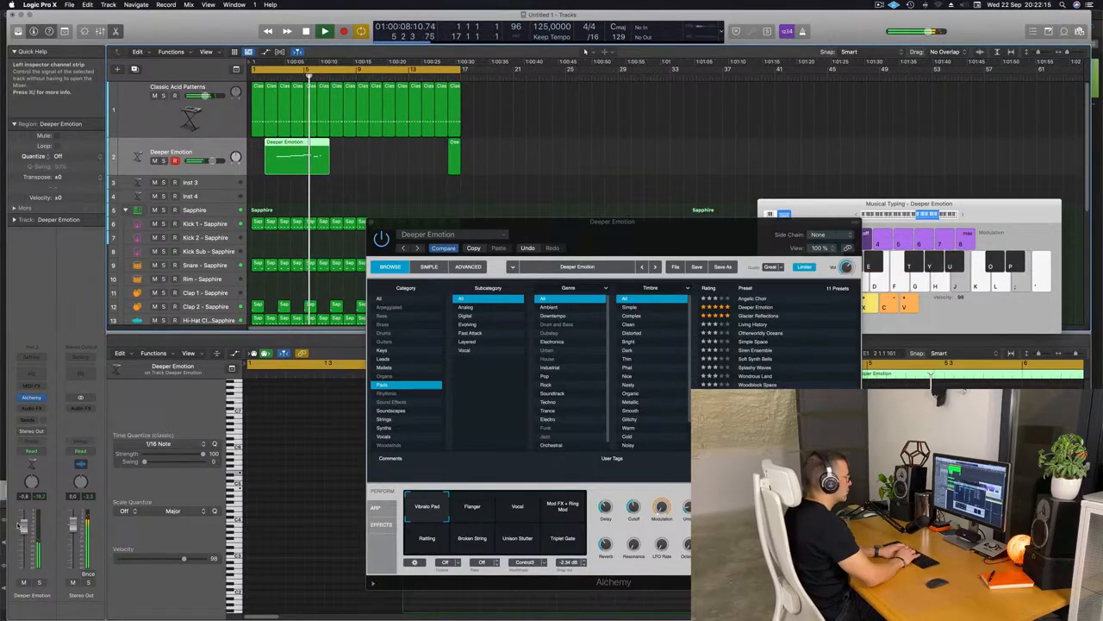
{"action": "key", "text": "'"}
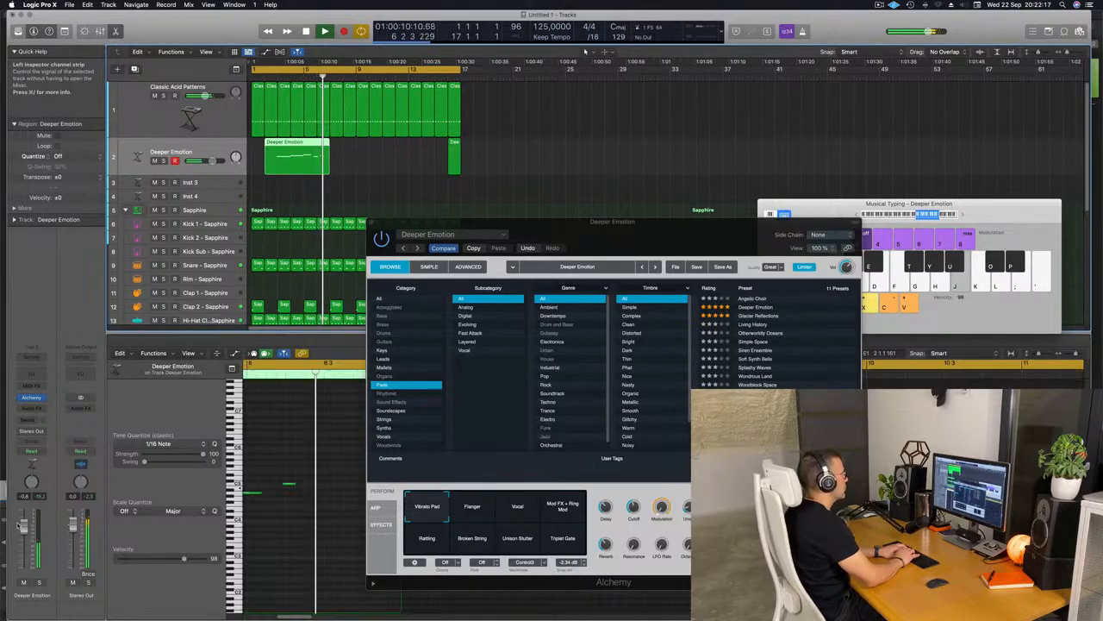
{"action": "key", "text": "'"}
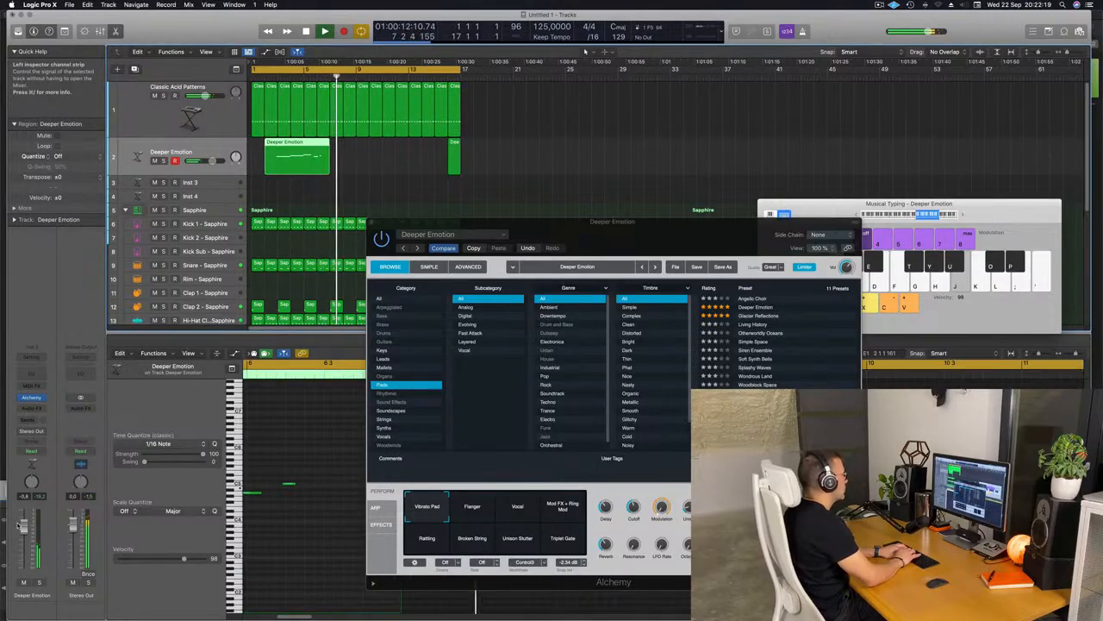
{"action": "key", "text": "'"}
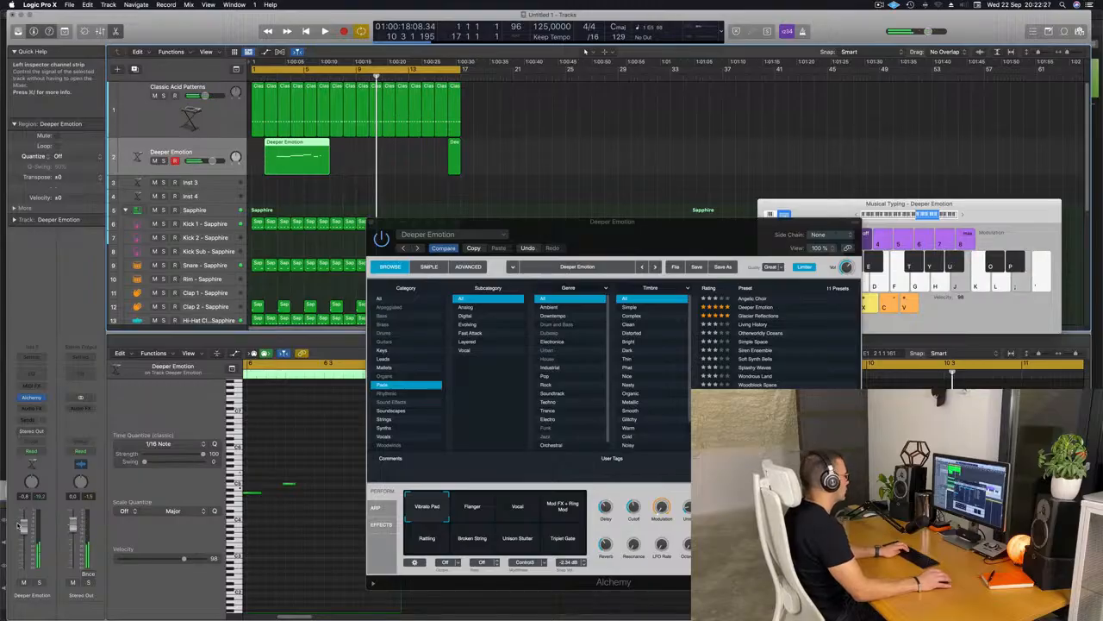
{"action": "key", "text": "Return"}
{"action": "key", "text": "space"}
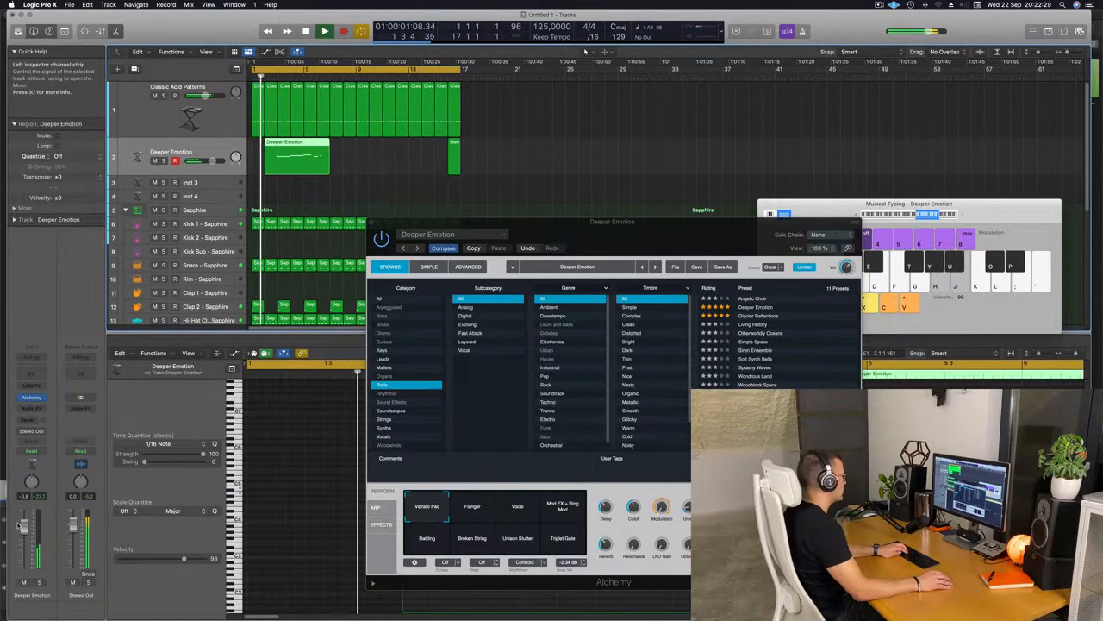
{"action": "left_click", "coordinate": [963, 217]}
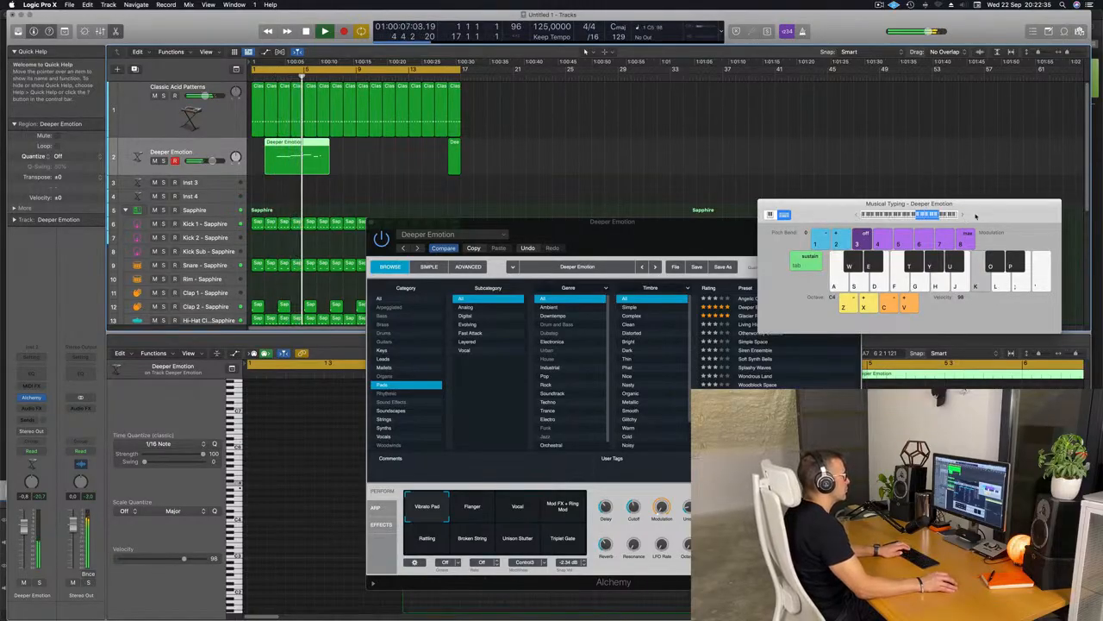
Step: Delete the recorded Deeper Emotion region across bars 2 to 6
{"action": "left_click_drag", "start_coordinate": [664, 223], "coordinate": [735, 145]}
{"action": "left_click", "coordinate": [293, 163]}
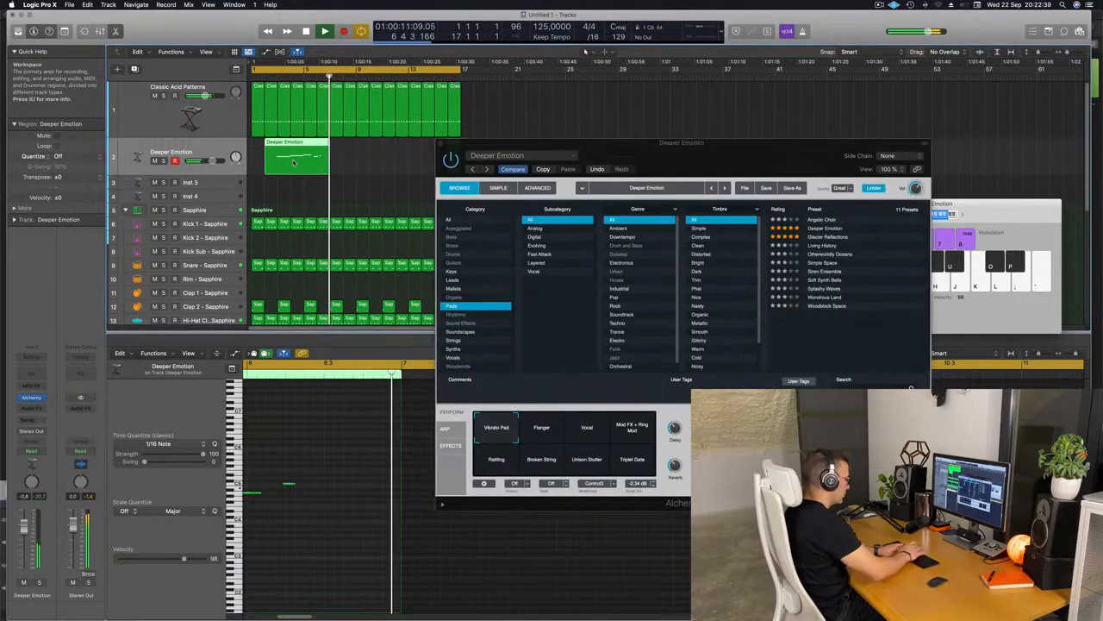
{"action": "key", "text": "Delete"}
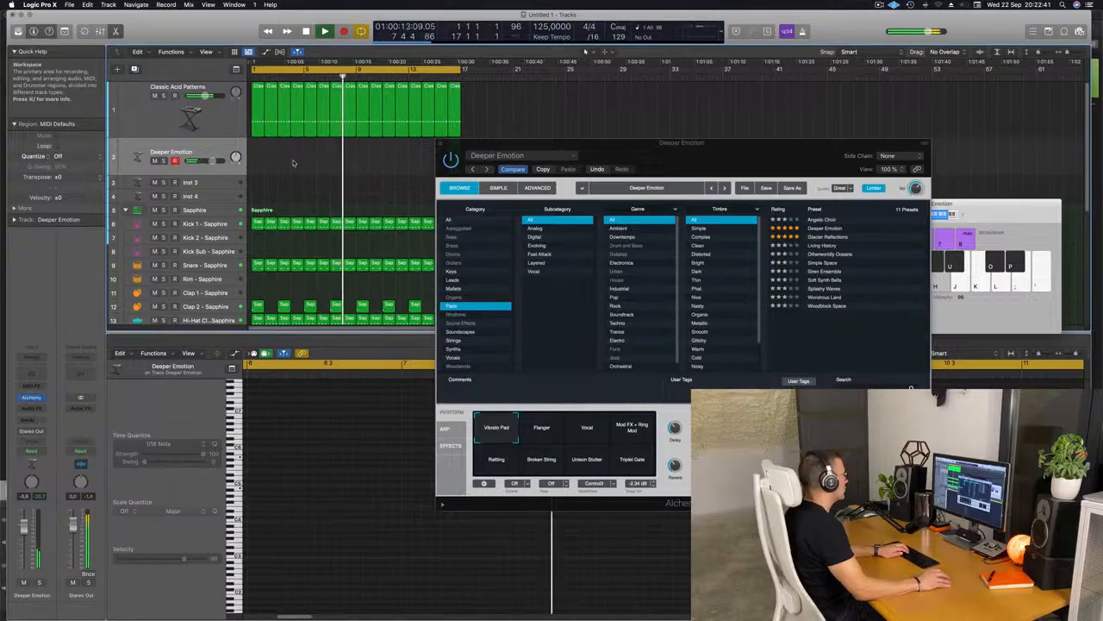
Step: Raise the Deeper Emotion track's volume to 2.2 dB and turn up Alchemy's own output volume
{"action": "left_click_drag", "start_coordinate": [25, 533], "coordinate": [25, 527]}
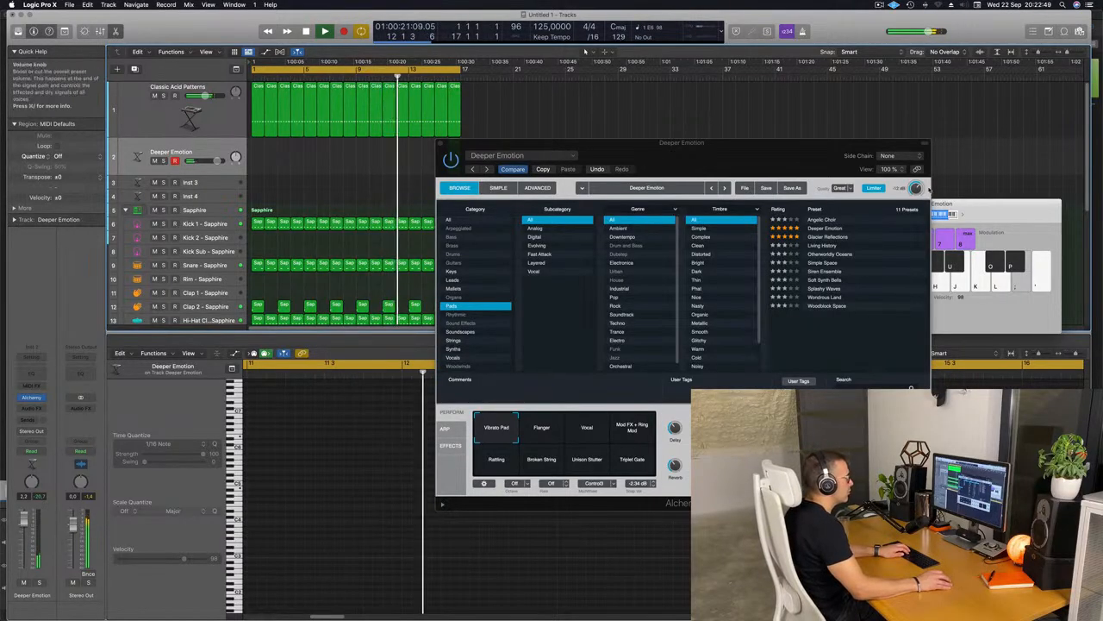
{"action": "left_click_drag", "start_coordinate": [919, 189], "coordinate": [920, 183]}
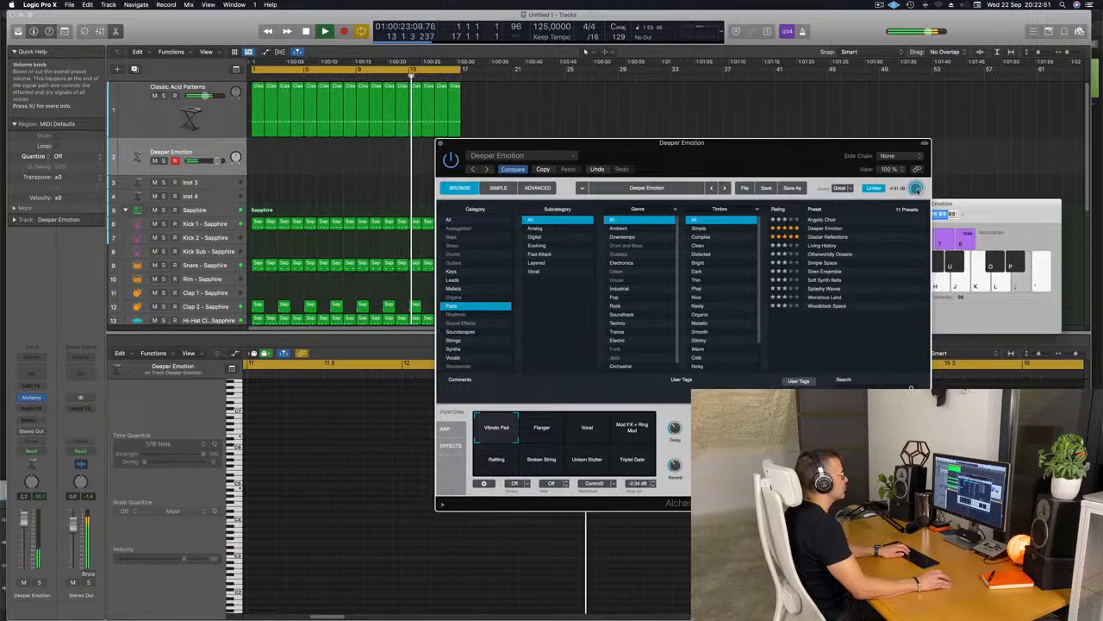
{"action": "left_click_drag", "start_coordinate": [748, 150], "coordinate": [857, 168]}
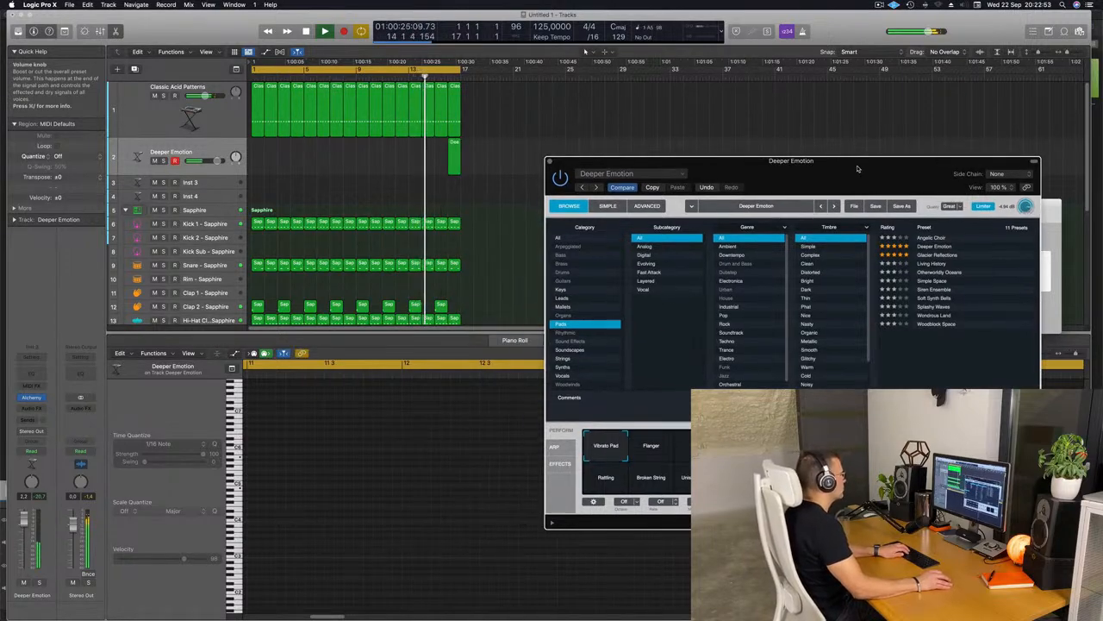
Step: Load the Glacier Reflections pad preset in Alchemy and move the instrument window clear of the regions
{"action": "left_click_drag", "start_coordinate": [858, 168], "coordinate": [776, 188]}
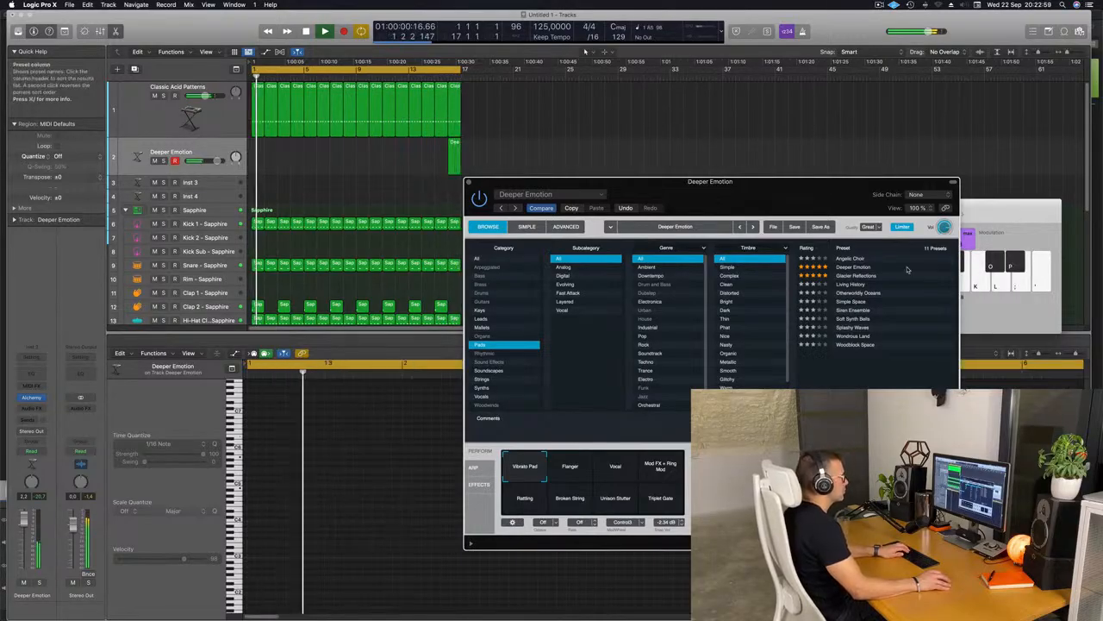
{"action": "left_click", "coordinate": [856, 276]}
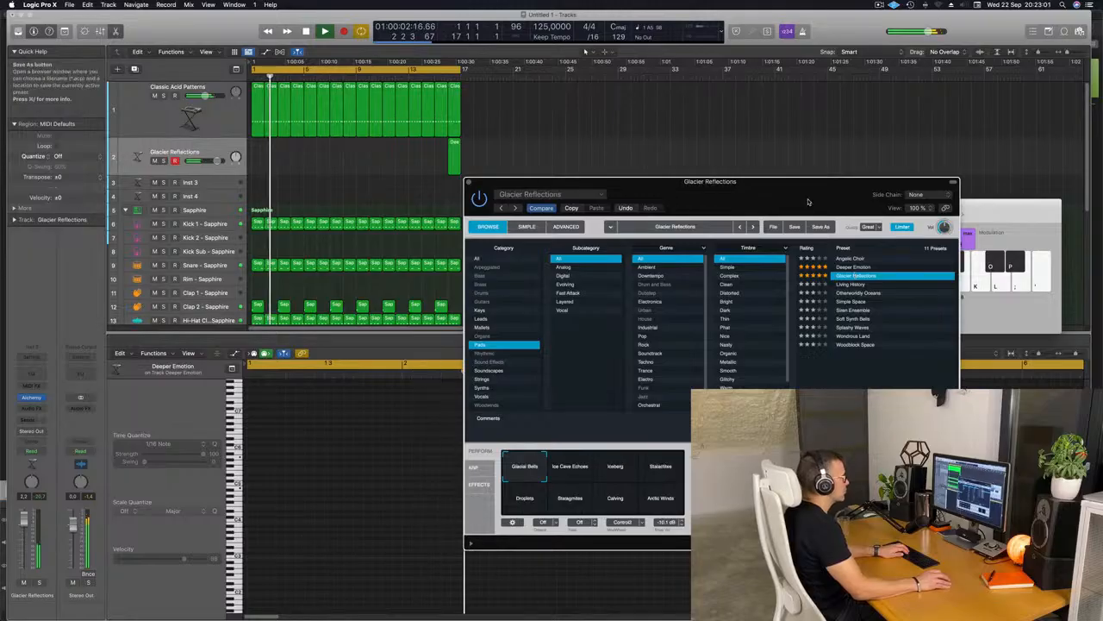
{"action": "left_click_drag", "start_coordinate": [801, 193], "coordinate": [871, 191]}
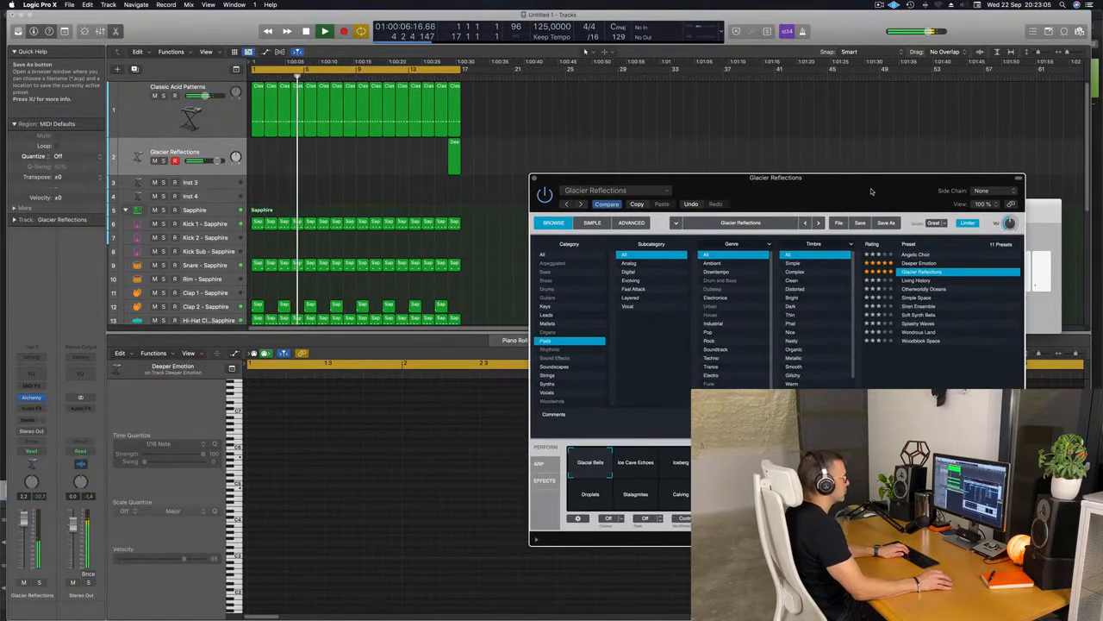
Step: Audition the Iceberg, Droplets and Calving variations of Glacier Reflections and load the Living History pad preset
{"action": "left_click", "coordinate": [677, 447]}
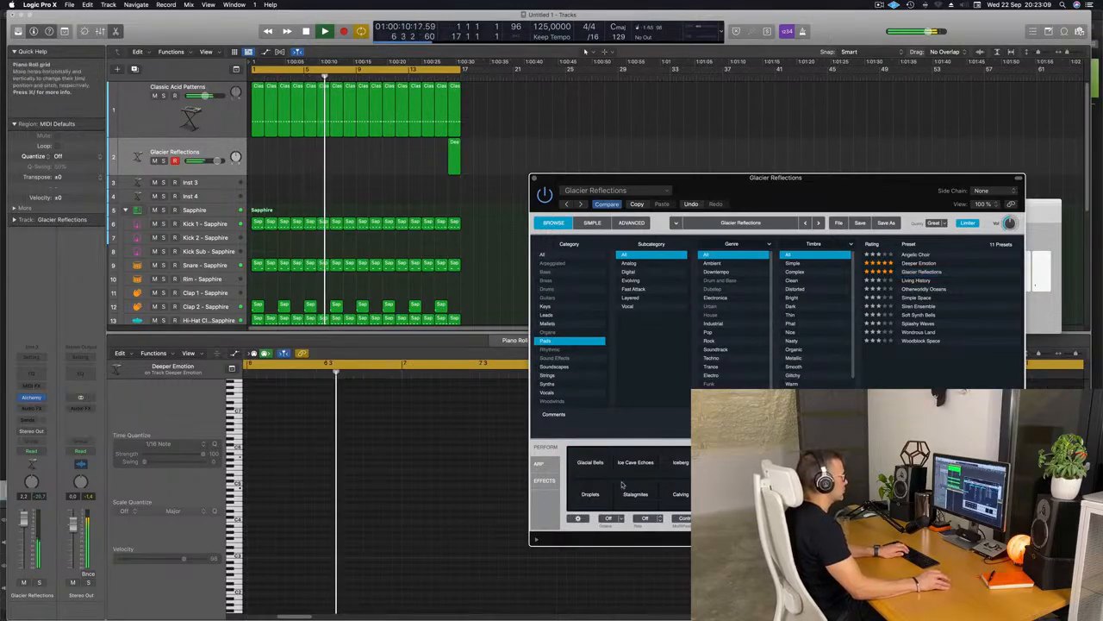
{"action": "left_click", "coordinate": [589, 493]}
{"action": "left_click", "coordinate": [676, 493]}
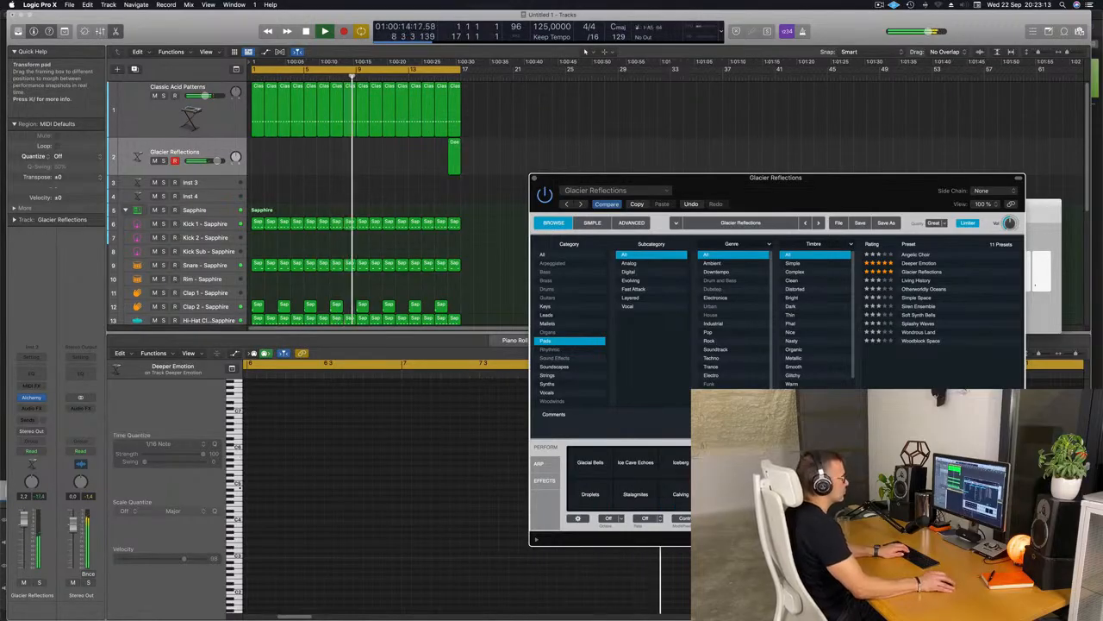
{"action": "left_click", "coordinate": [919, 280]}
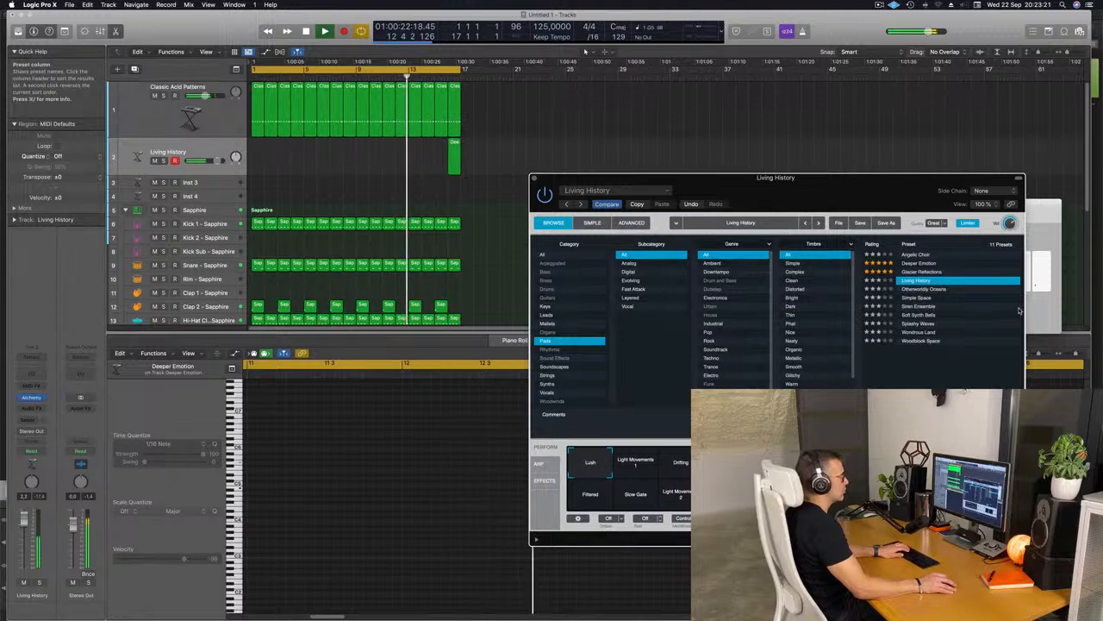
Step: Show the Musical Typing keyboard beside the Alchemy window and load the Simple Space pad preset
{"action": "key", "text": "super+k"}
{"action": "key", "text": "semicolon"}
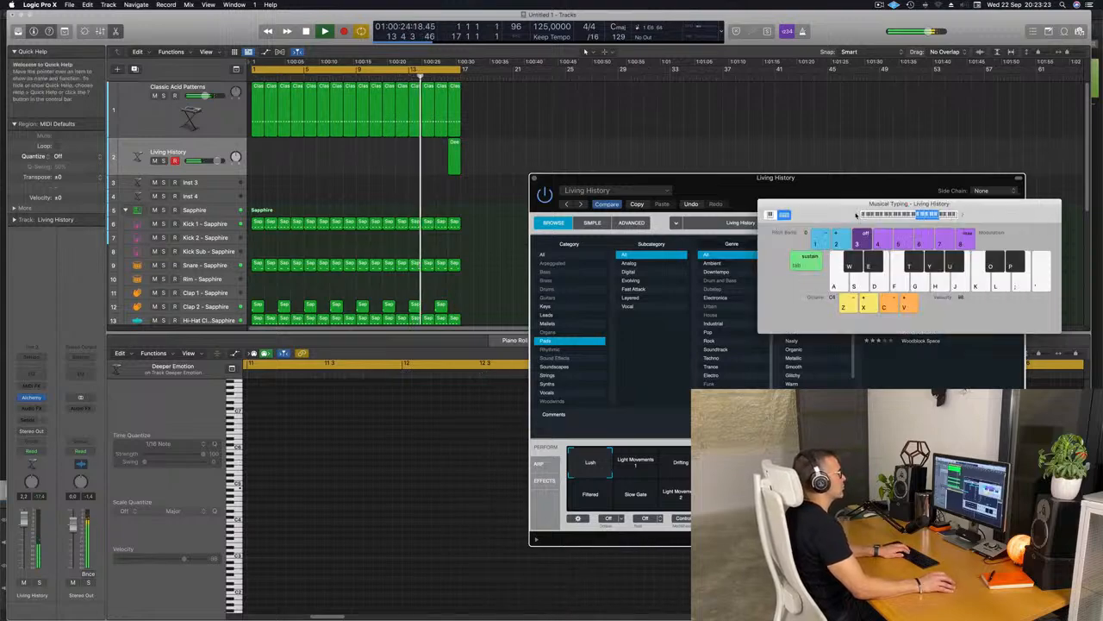
{"action": "left_click_drag", "start_coordinate": [839, 212], "coordinate": [729, 180]}
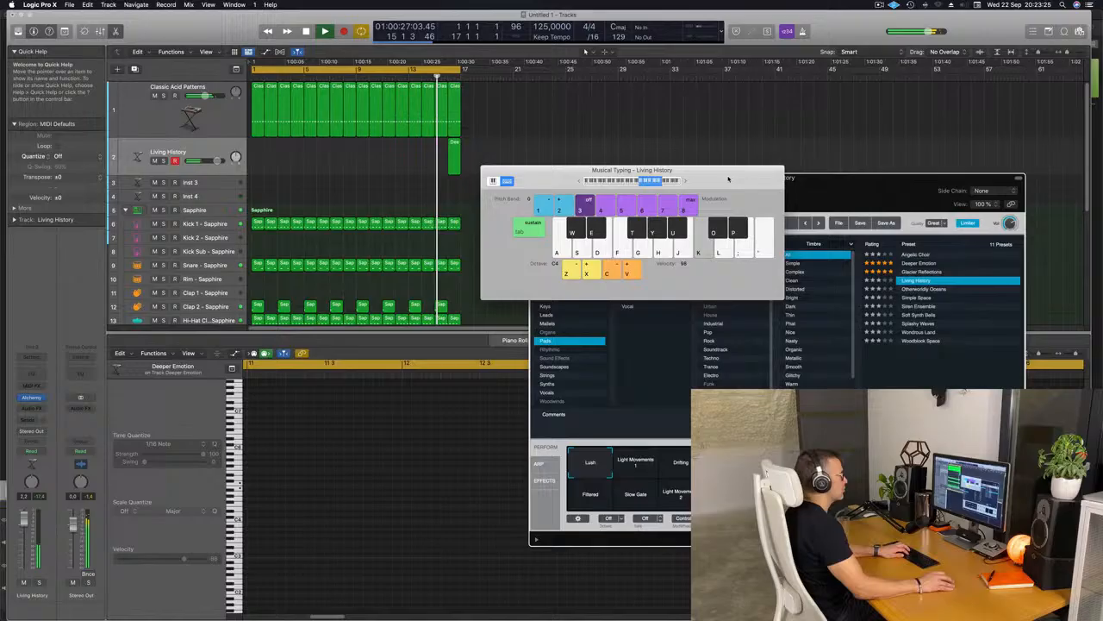
{"action": "left_click", "coordinate": [919, 297]}
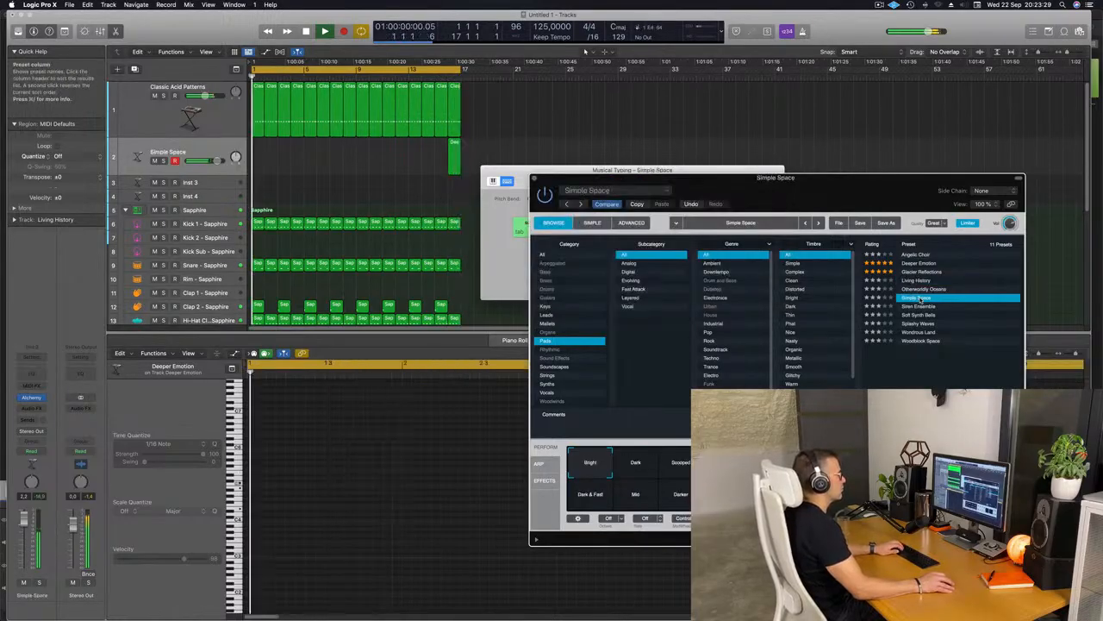
{"action": "left_click_drag", "start_coordinate": [776, 176], "coordinate": [902, 163]}
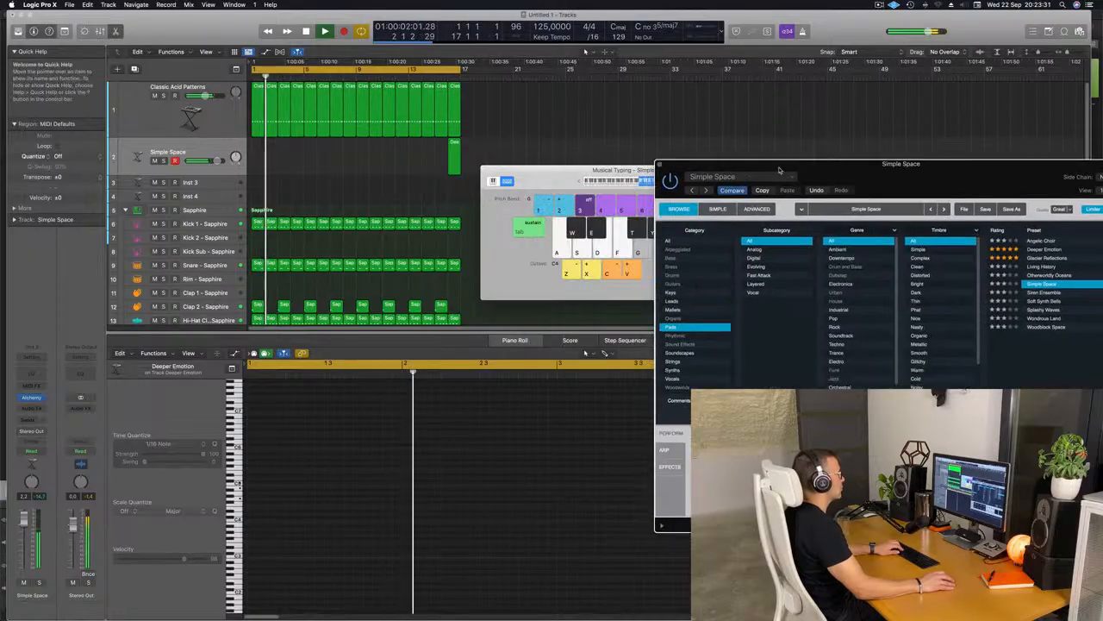
{"action": "left_click", "coordinate": [535, 182]}
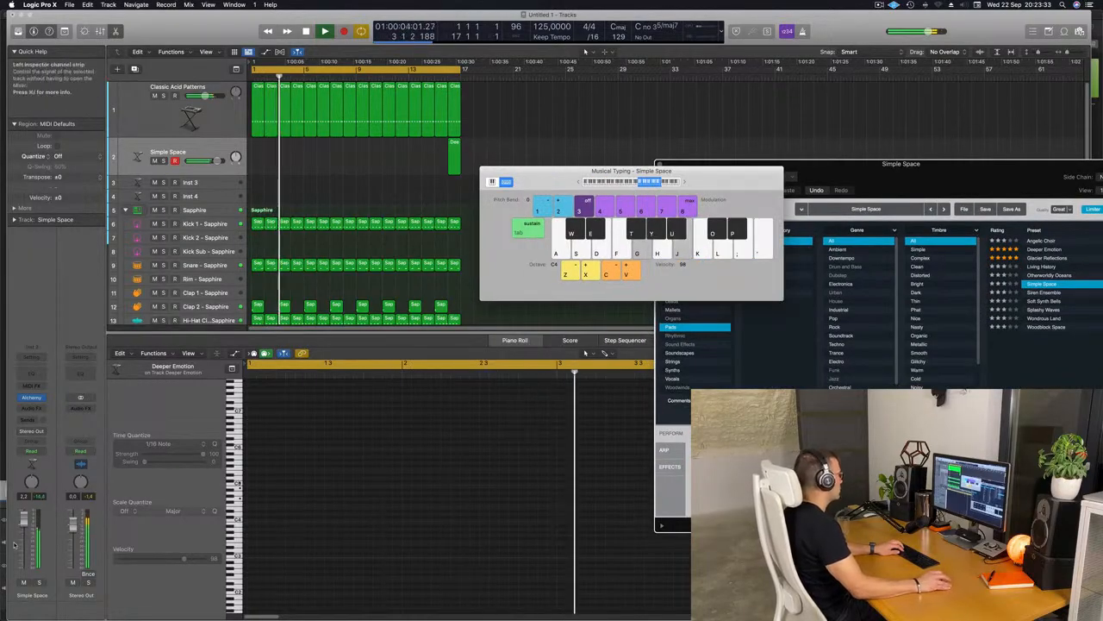
Step: Lower the Simple Space track's volume to -2.0 dB and rearrange the Alchemy and Musical Typing windows clear of the regions
{"action": "left_click_drag", "start_coordinate": [26, 522], "coordinate": [24, 532]}
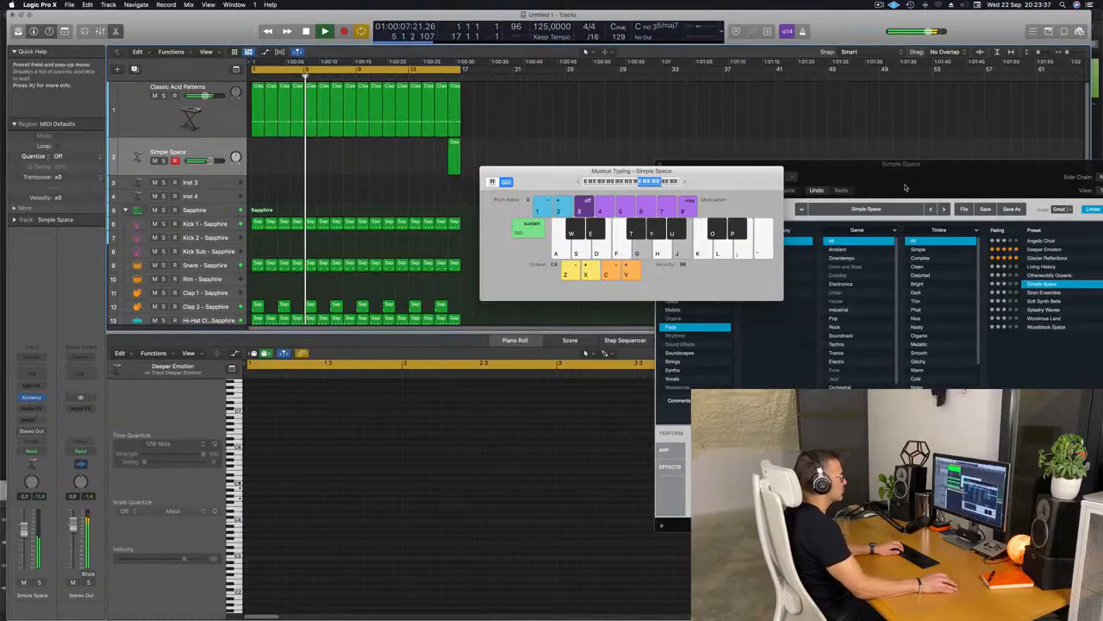
{"action": "left_click_drag", "start_coordinate": [965, 196], "coordinate": [825, 227]}
{"action": "left_click", "coordinate": [684, 183]}
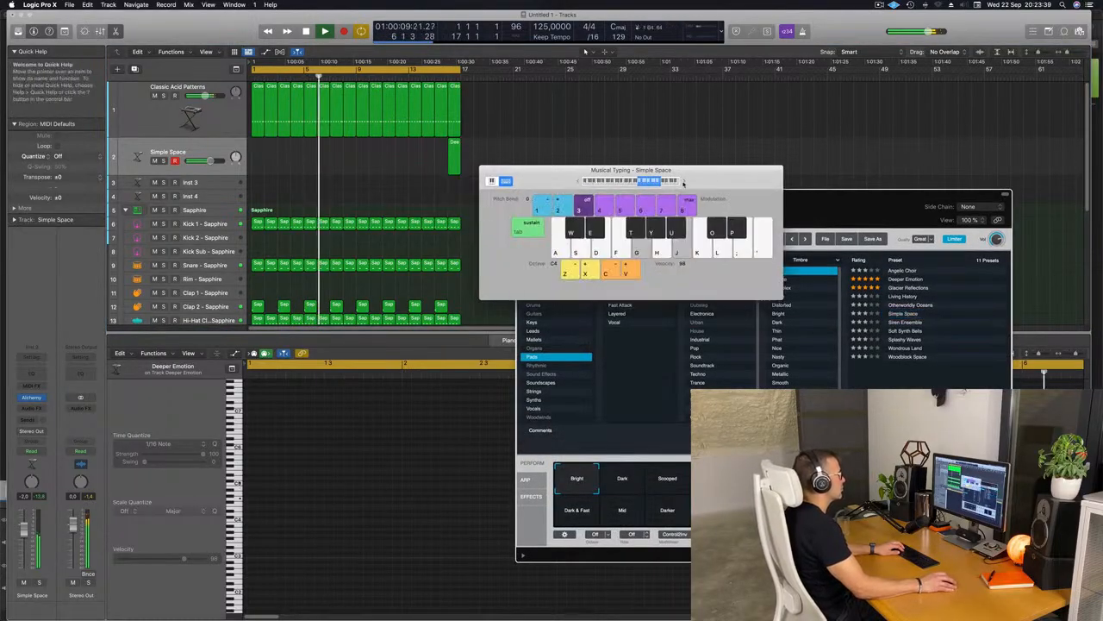
{"action": "left_click_drag", "start_coordinate": [683, 183], "coordinate": [822, 197]}
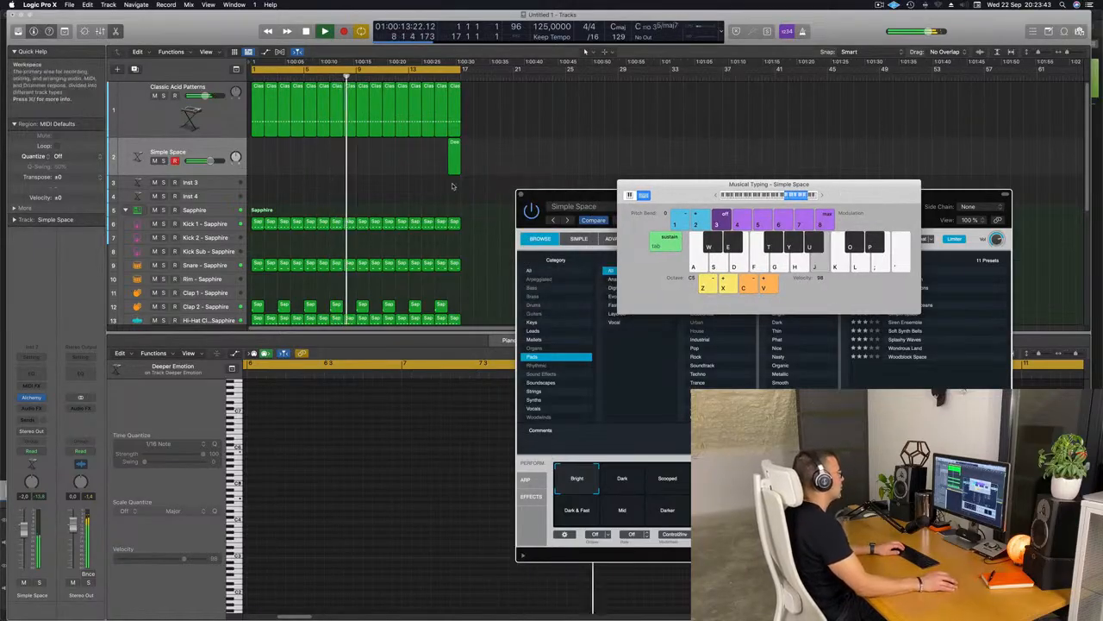
Step: Remove the leftover pad region at bar 16 and record a held Simple Space note starting at bar 3
{"action": "key", "text": "super+z"}
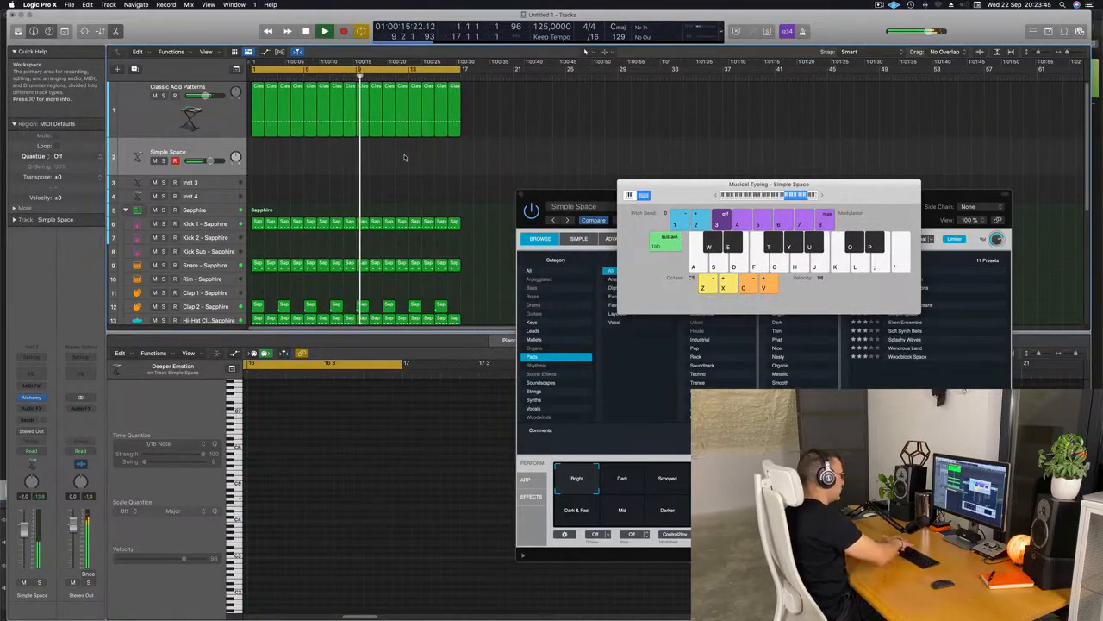
{"action": "key", "text": "r"}
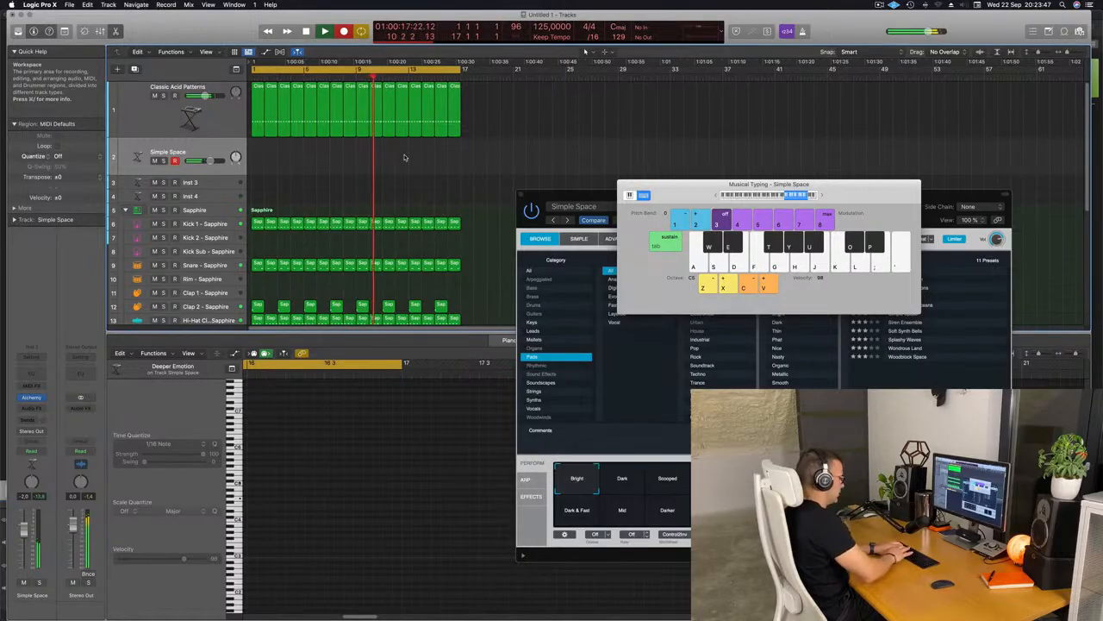
{"action": "key", "text": "super+period"}
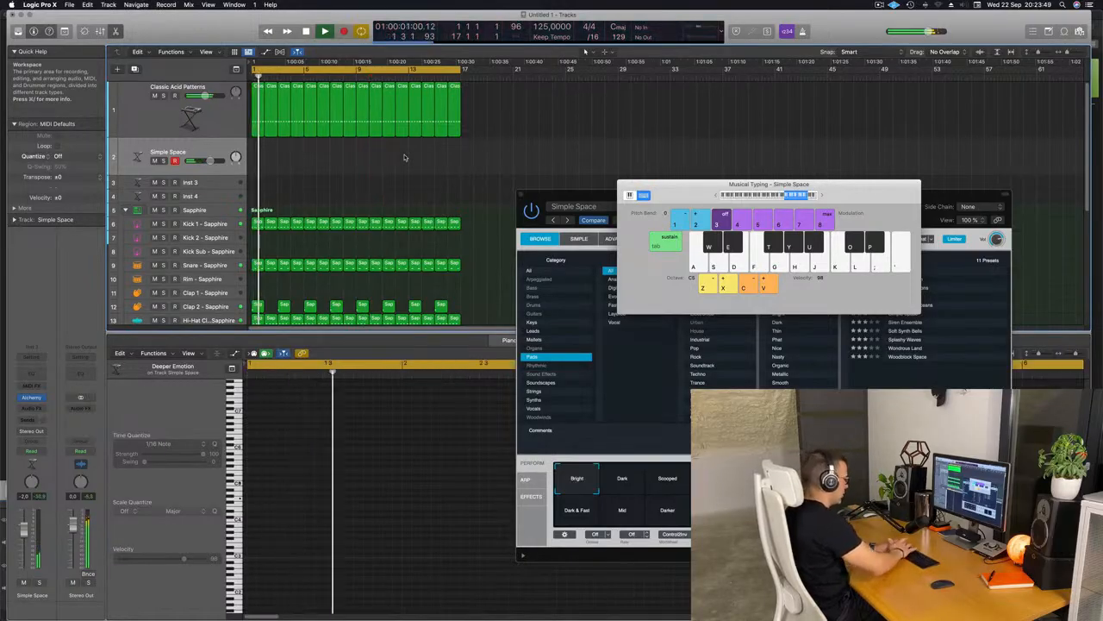
{"action": "key", "text": "r"}
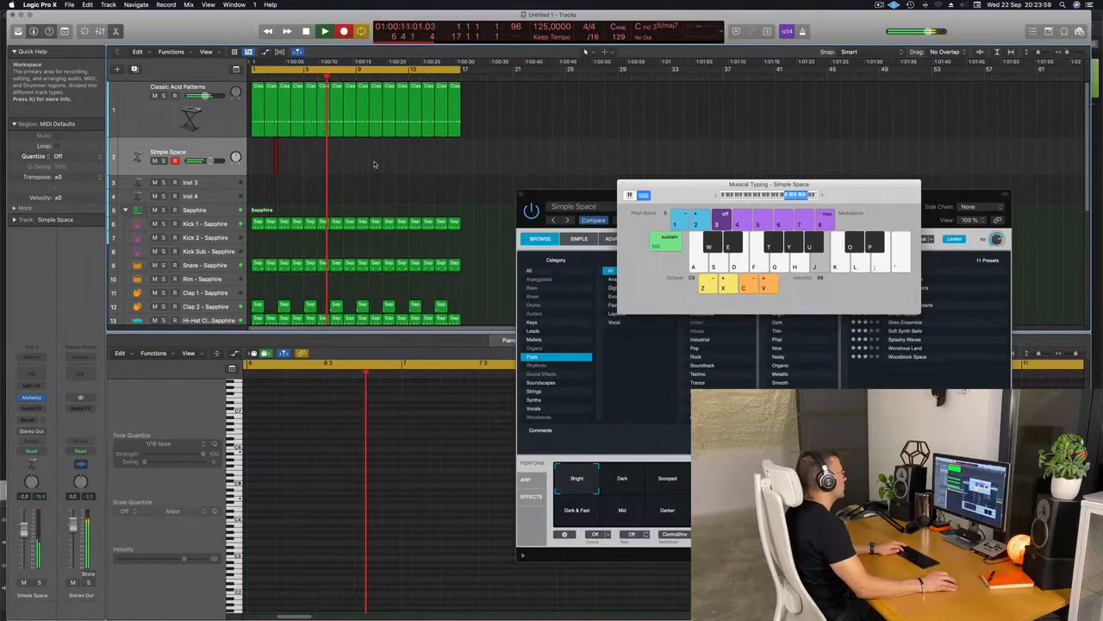
{"action": "key", "text": "space"}
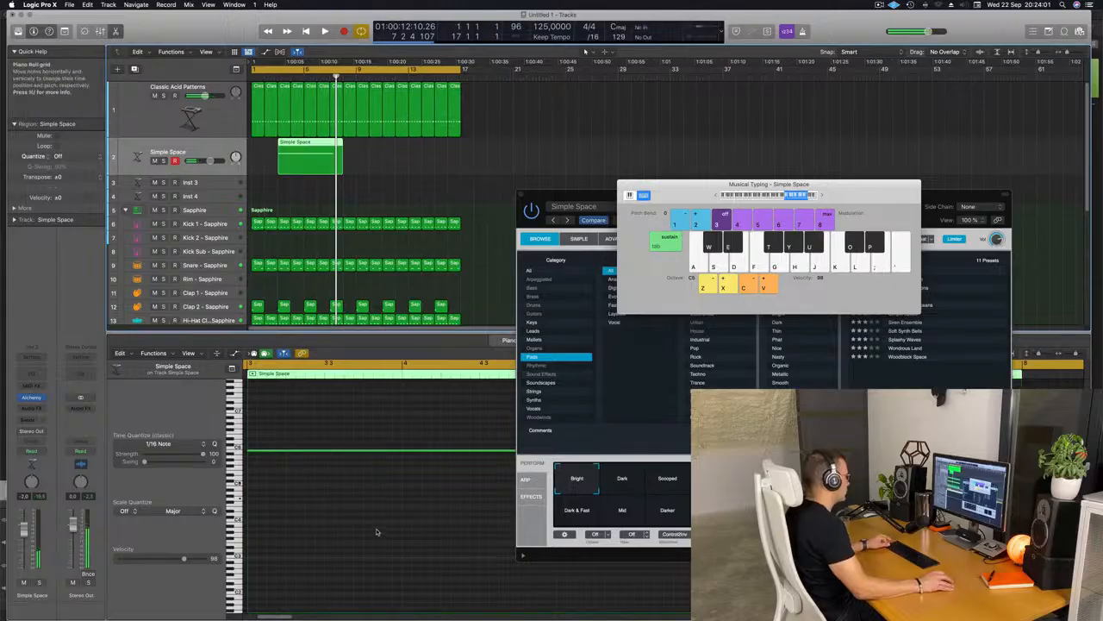
Step: Trim the recorded Simple Space region to four bars by splitting it and its note at bar 7, and move it to bar 1
{"action": "scroll", "coordinate": [376, 532], "scroll_direction": "left", "scroll_amount": 5}
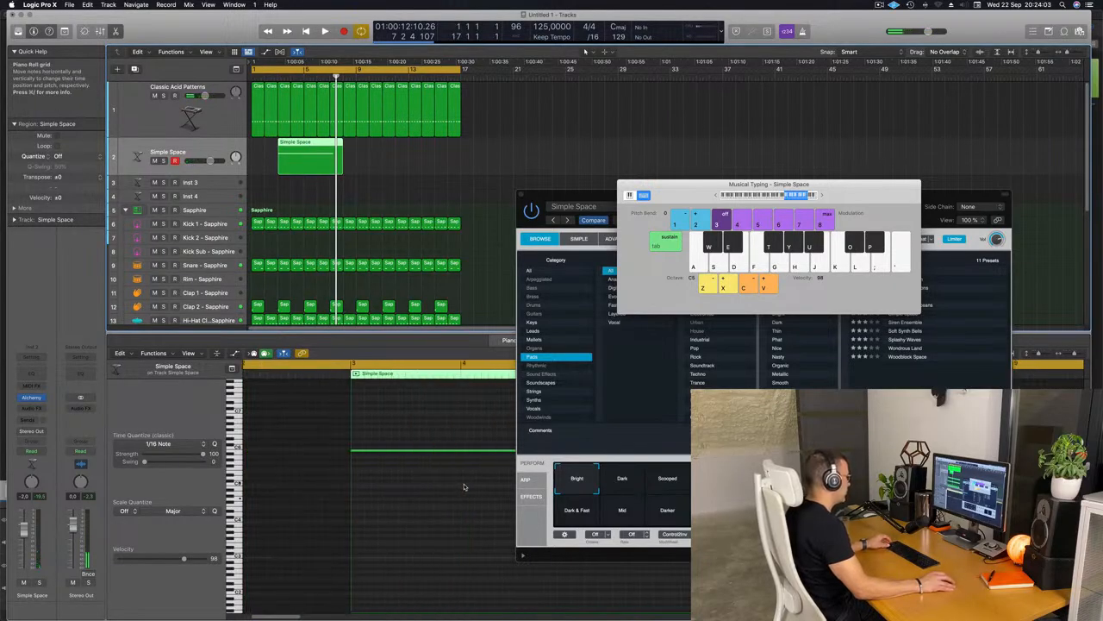
{"action": "scroll", "coordinate": [464, 487], "scroll_direction": "right", "scroll_amount": 5}
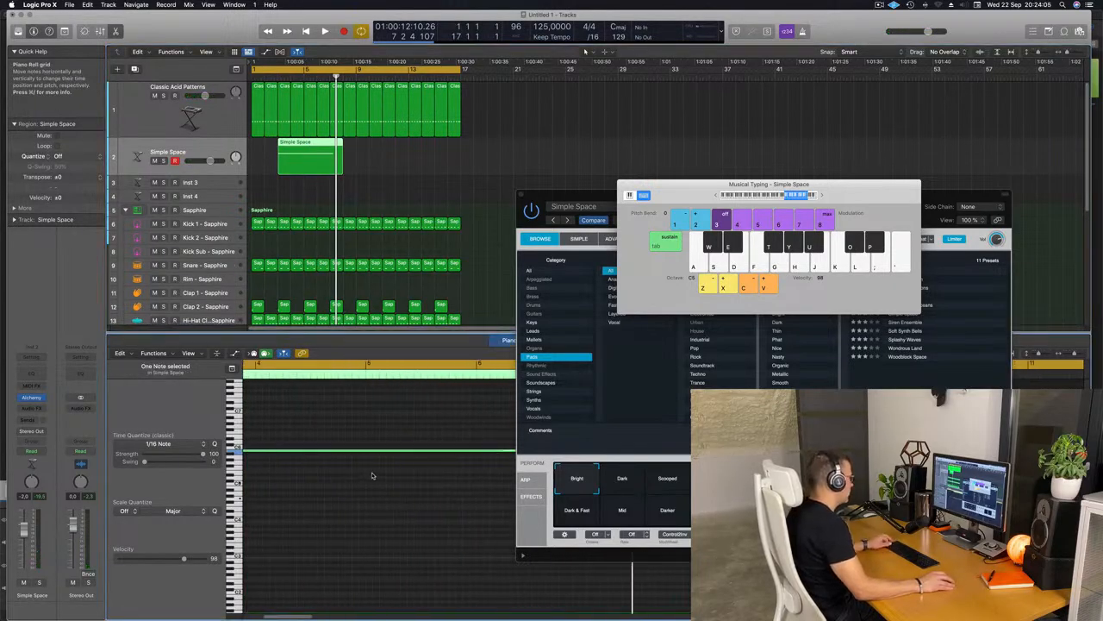
{"action": "scroll", "coordinate": [380, 474], "scroll_direction": "left", "scroll_amount": 6}
{"action": "key", "text": "space"}
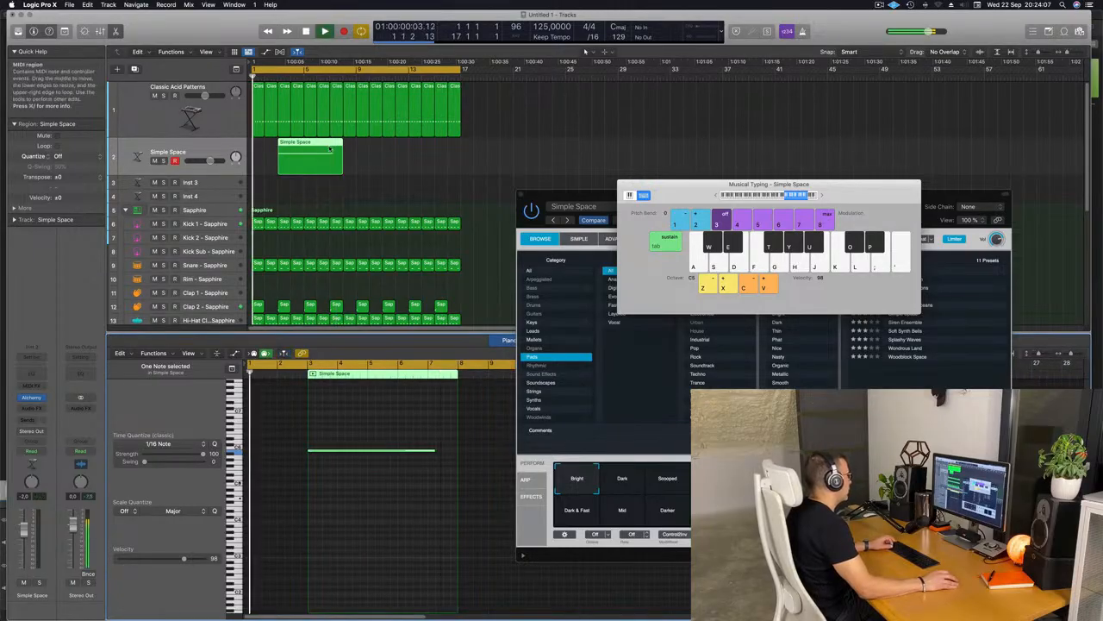
{"action": "key", "text": "t"}
{"action": "key", "text": "i"}
{"action": "left_click", "coordinate": [310, 155]}
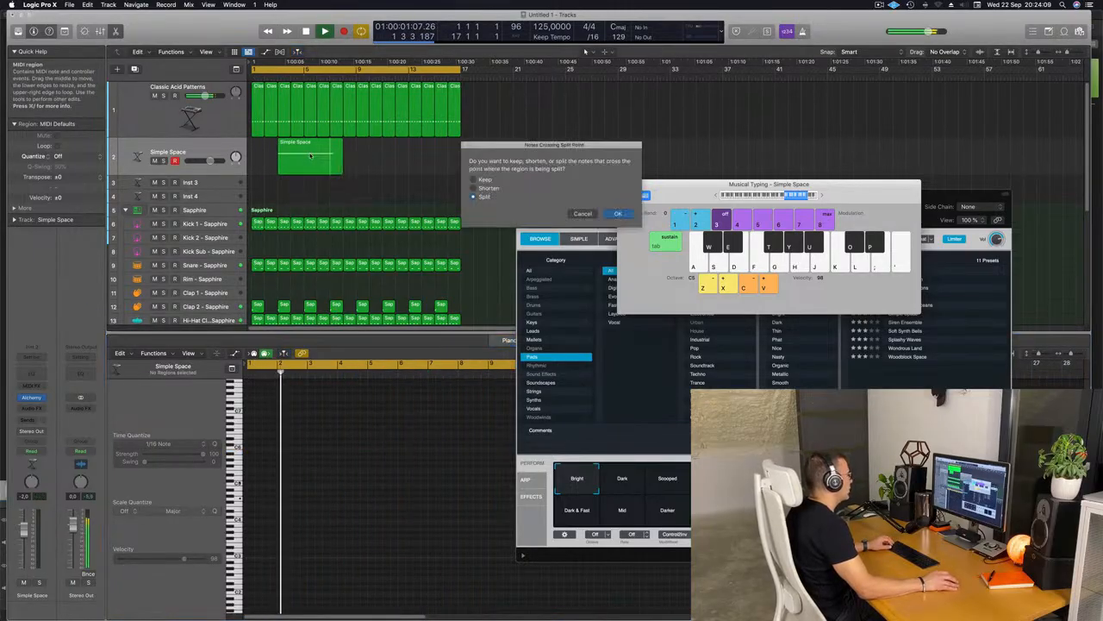
{"action": "left_click", "coordinate": [619, 214]}
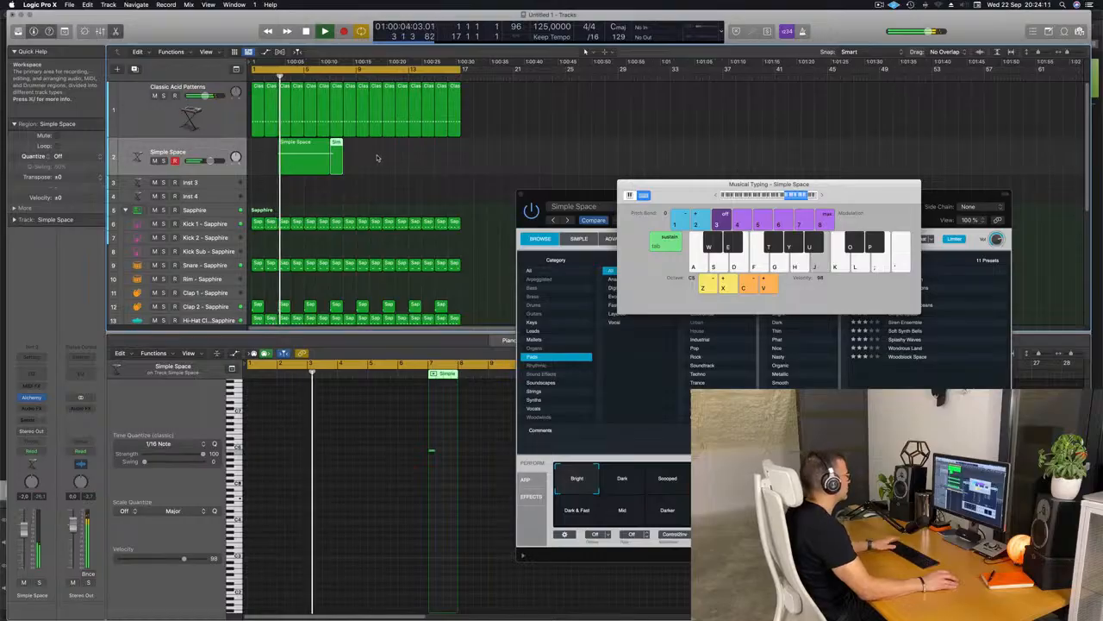
{"action": "left_click_drag", "start_coordinate": [304, 149], "coordinate": [279, 149]}
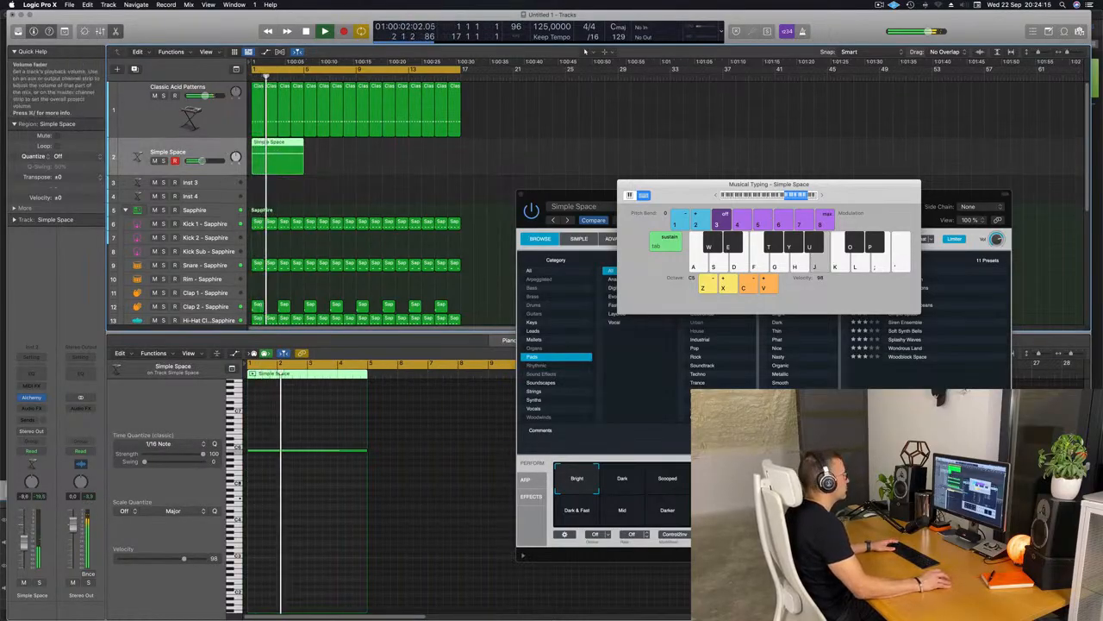
Step: Audition the Scooped, Dark, Resonant and Dark & Fast variations of Simple Space over playback
{"action": "left_click_drag", "start_coordinate": [601, 200], "coordinate": [444, 130]}
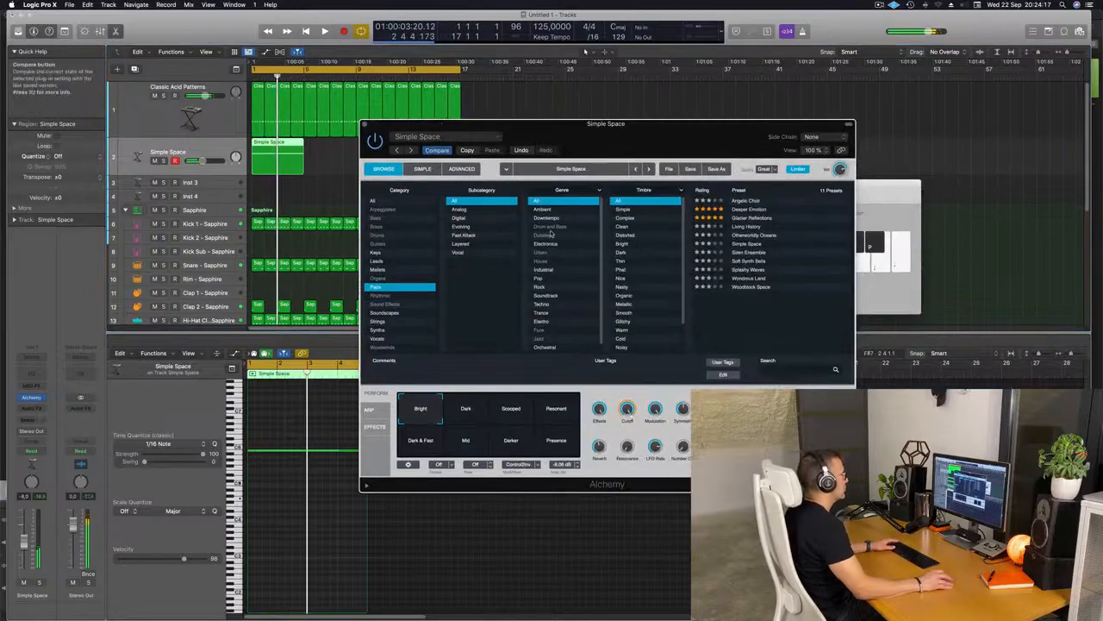
{"action": "left_click", "coordinate": [509, 412]}
{"action": "left_click", "coordinate": [471, 411]}
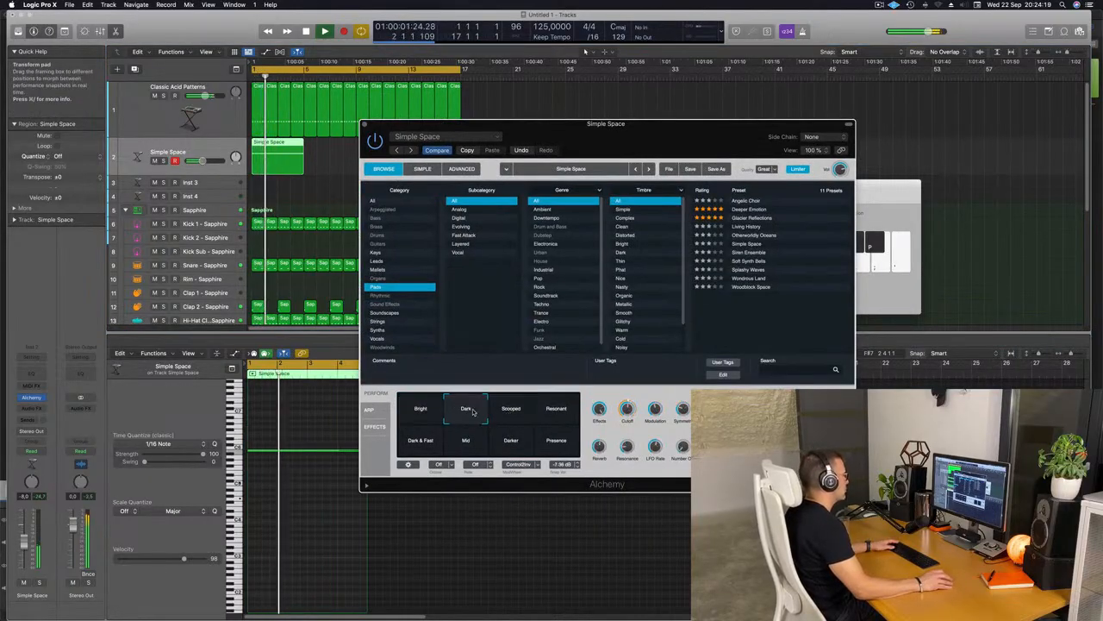
{"action": "left_click", "coordinate": [562, 410]}
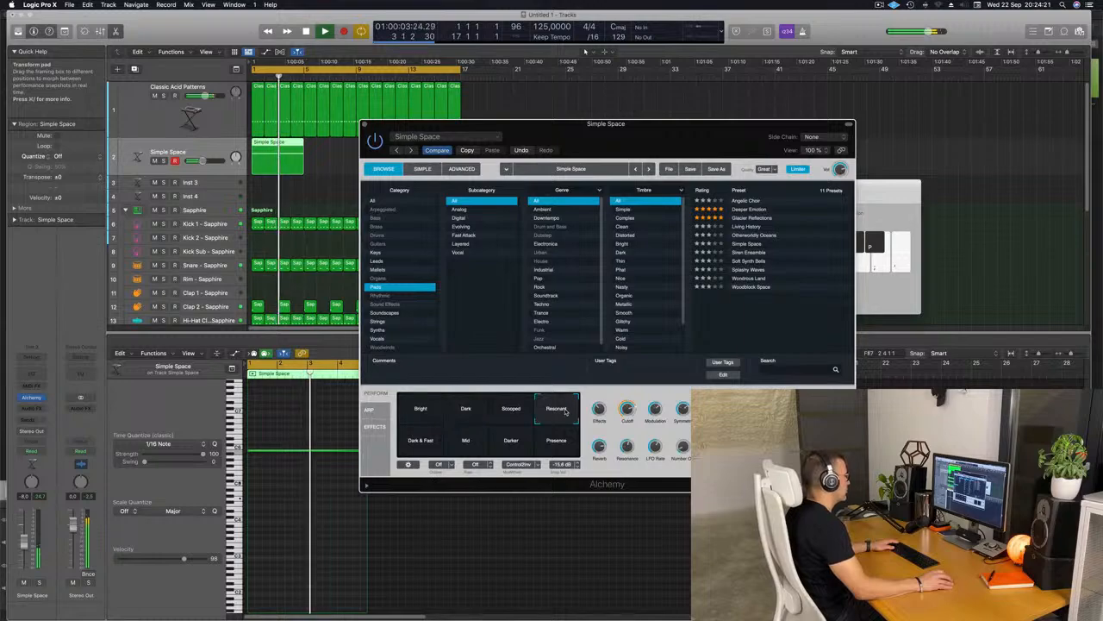
{"action": "left_click", "coordinate": [429, 443]}
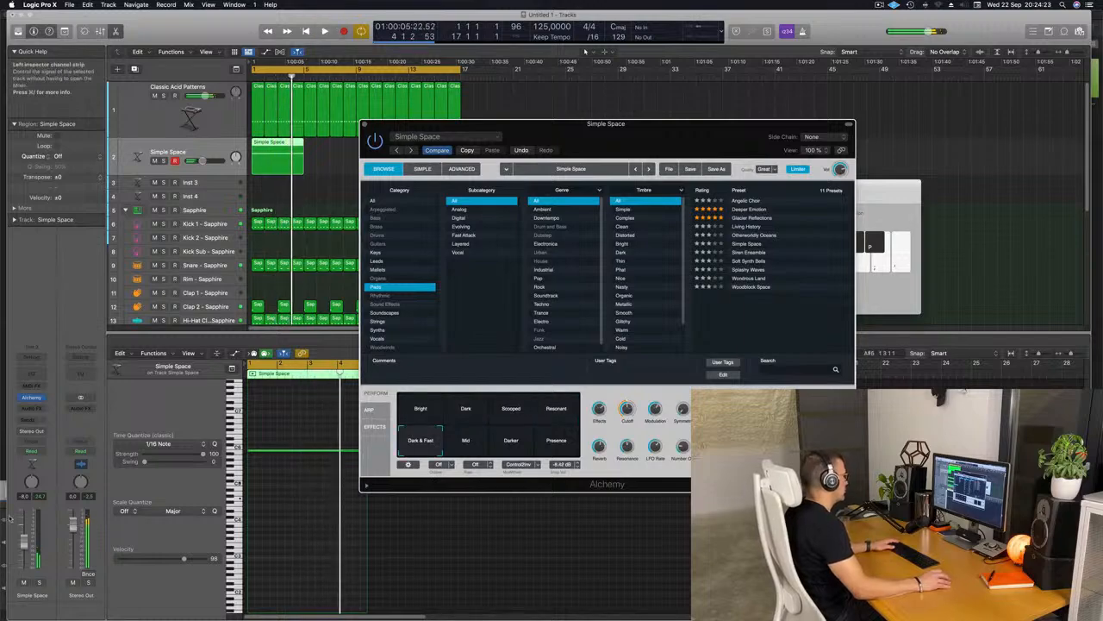
Step: Raise the Simple Space track's volume to about -0.2 dB and choose the Darker variation after comparing it with Mid and Presence
{"action": "left_click_drag", "start_coordinate": [23, 540], "coordinate": [23, 533]}
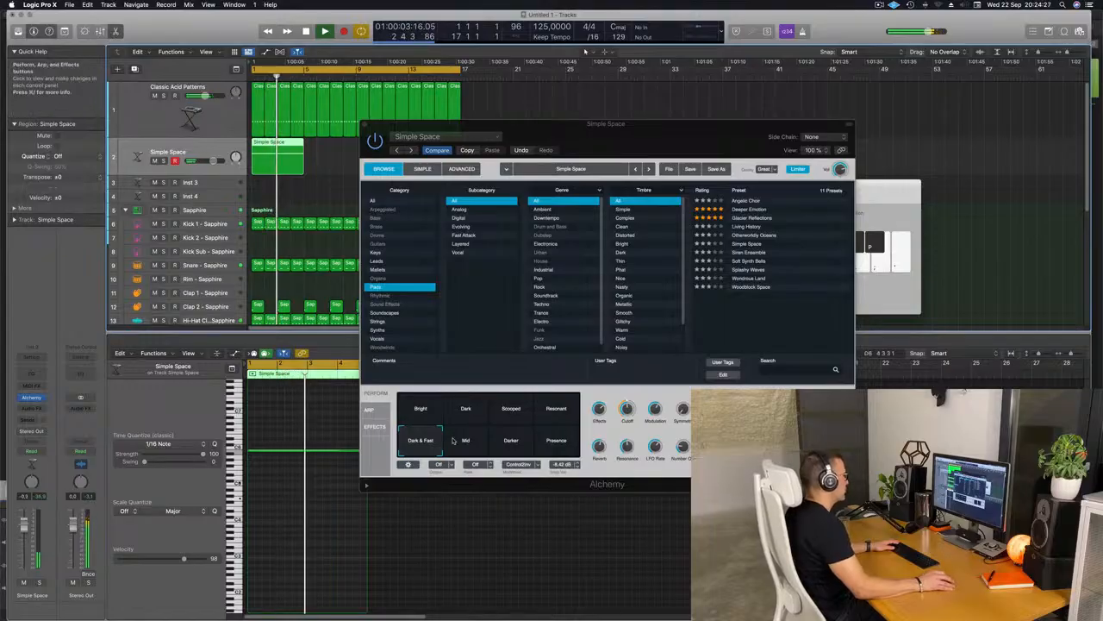
{"action": "left_click", "coordinate": [481, 447]}
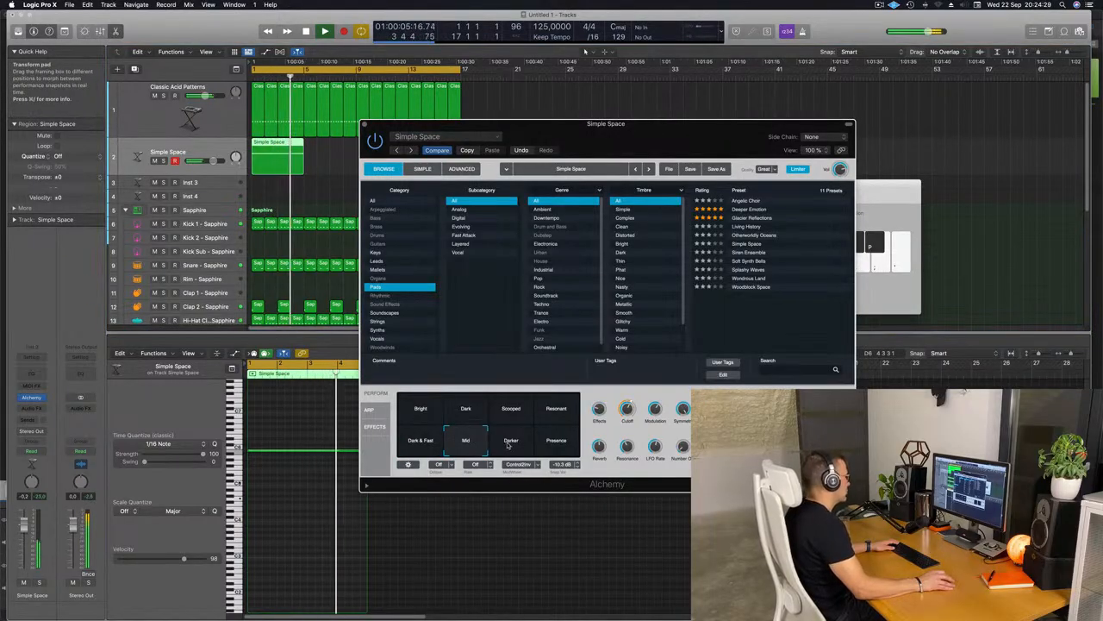
{"action": "left_click", "coordinate": [511, 444]}
{"action": "left_click", "coordinate": [546, 443]}
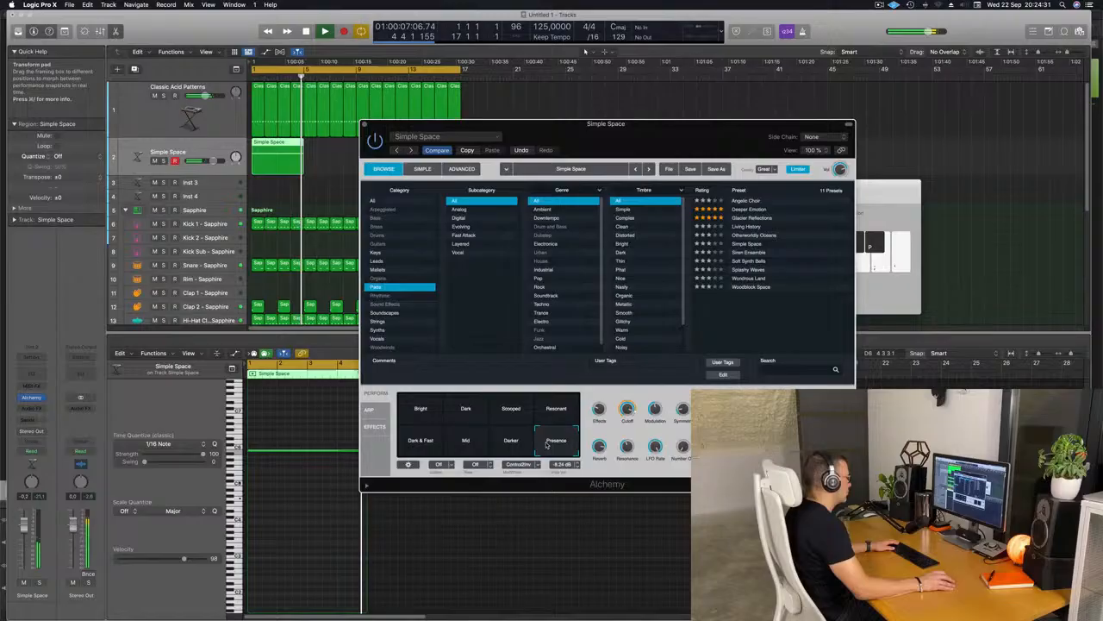
{"action": "left_click", "coordinate": [461, 445]}
{"action": "left_click", "coordinate": [507, 443]}
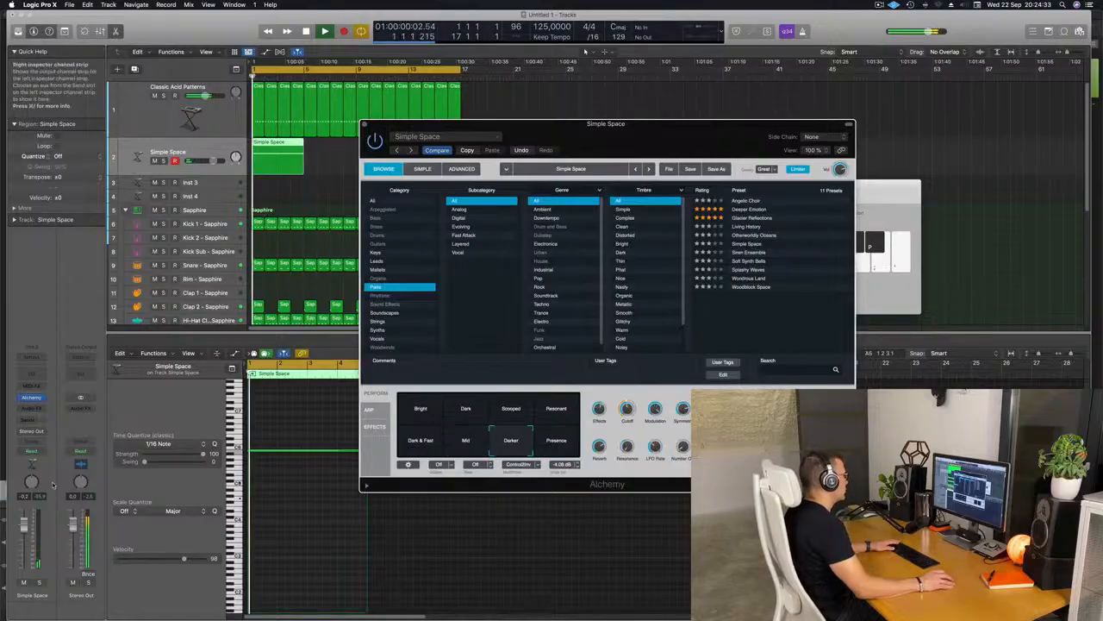
Step: Repeat the four-bar Simple Space region across bars 5 to 16 and set the track's volume to 0.3 dB
{"action": "left_click_drag", "start_coordinate": [612, 136], "coordinate": [1031, 150]}
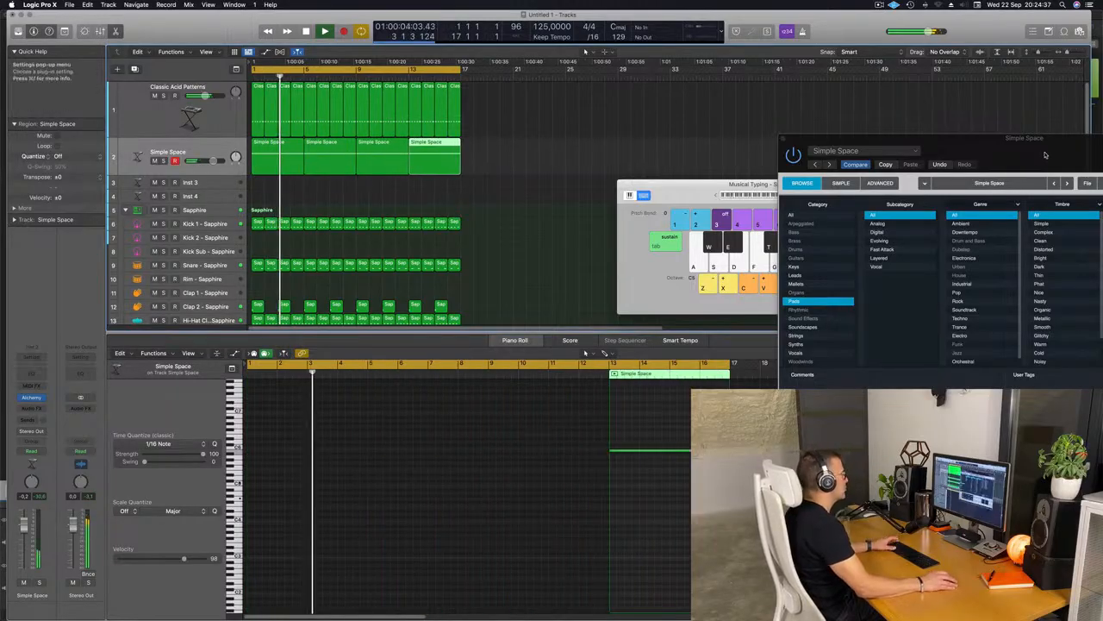
{"action": "left_click_drag", "start_coordinate": [1031, 140], "coordinate": [737, 67]}
{"action": "key", "text": "Return"}
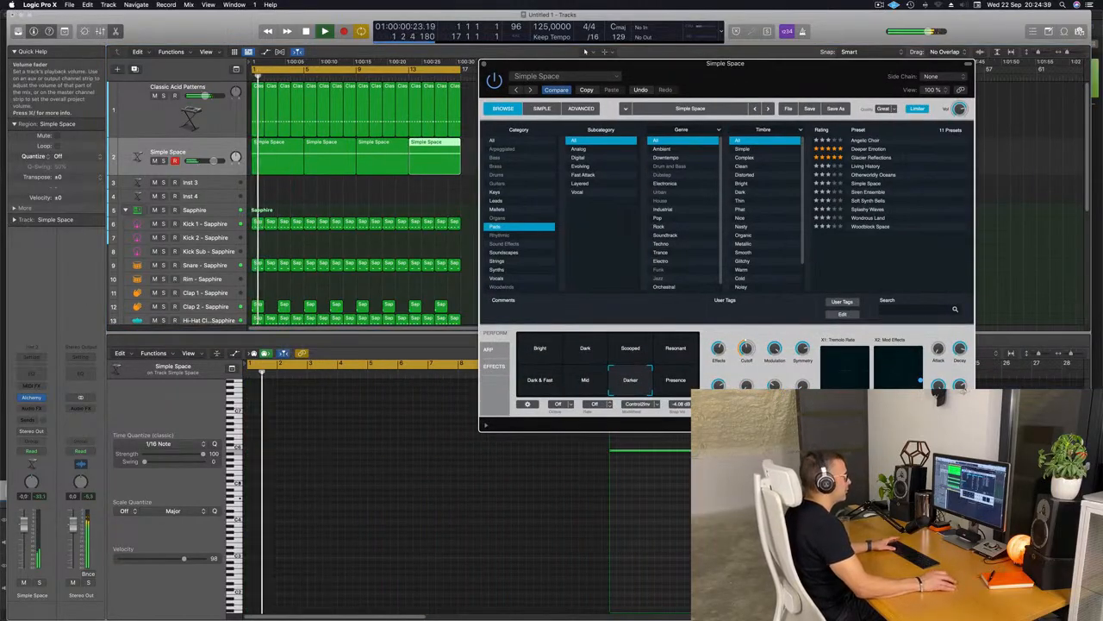
{"action": "left_click", "coordinate": [585, 52]}
{"action": "key", "text": "Return"}
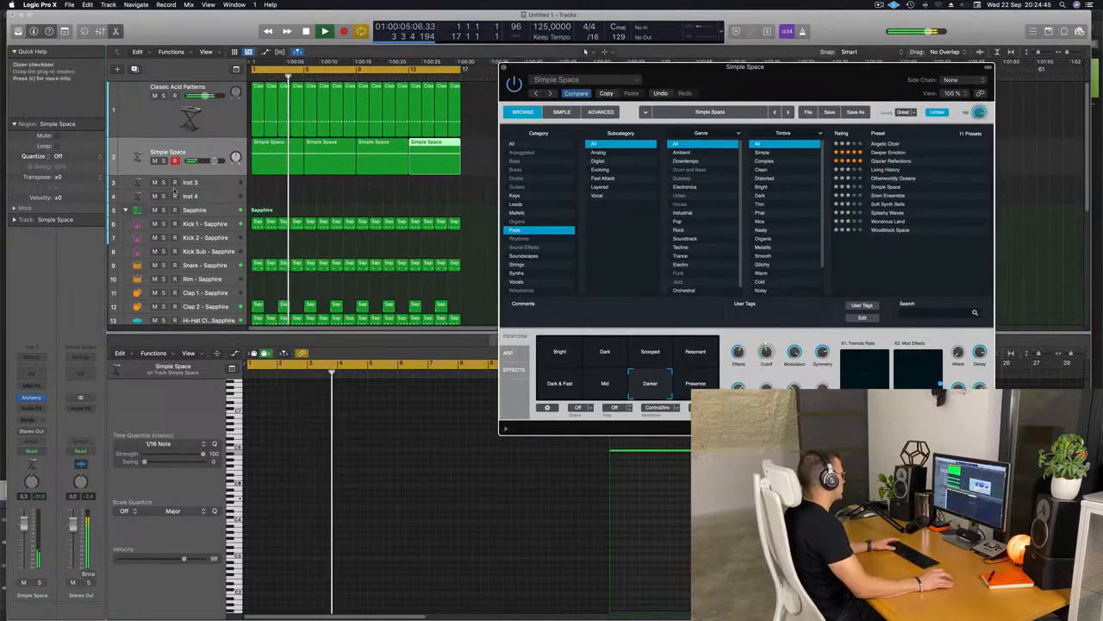
Step: Insert the Step FX multi-effect on the Simple Space track and raise the track's volume to about 3.0 dB
{"action": "left_click", "coordinate": [505, 66]}
{"action": "key", "text": "super+k"}
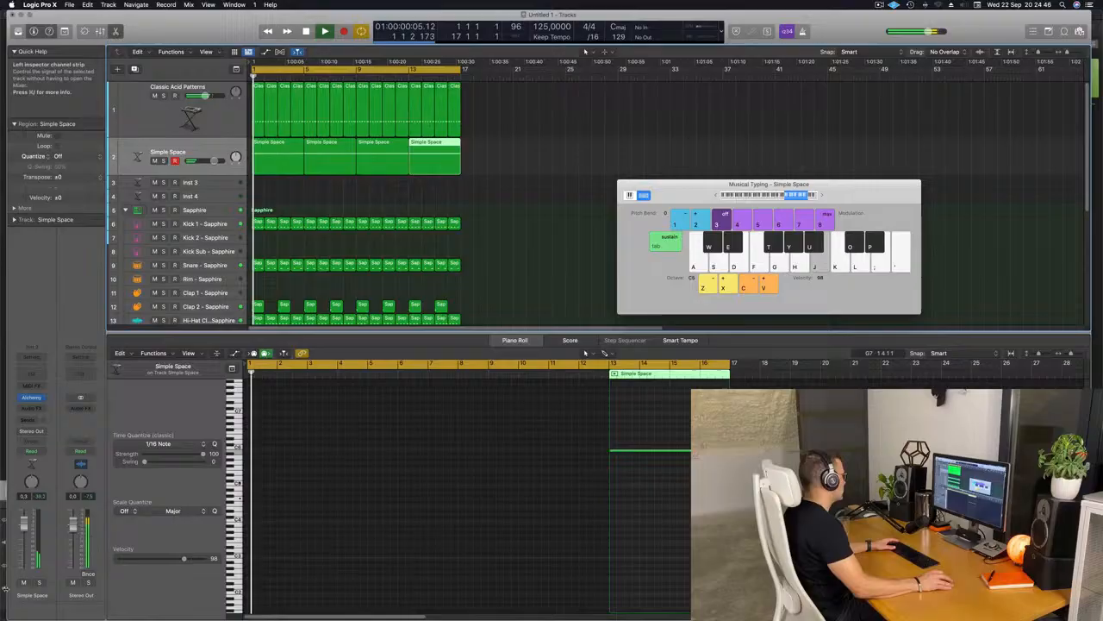
{"action": "left_click", "coordinate": [45, 409]}
{"action": "mouse_move", "coordinate": [69, 585]}
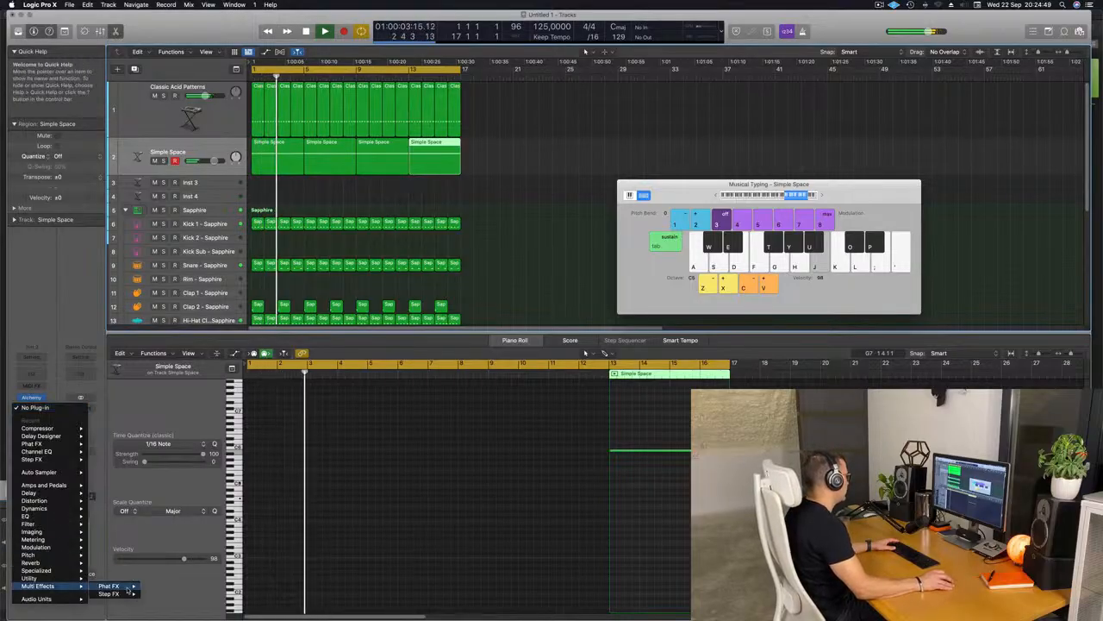
{"action": "left_click", "coordinate": [158, 595]}
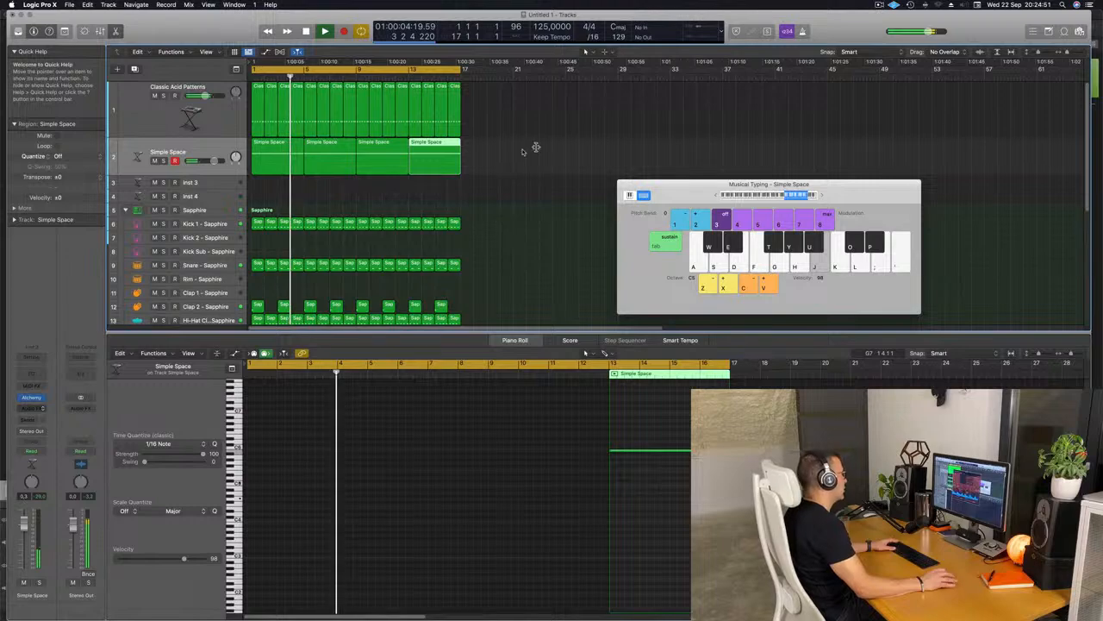
{"action": "left_click_drag", "start_coordinate": [604, 138], "coordinate": [733, 132]}
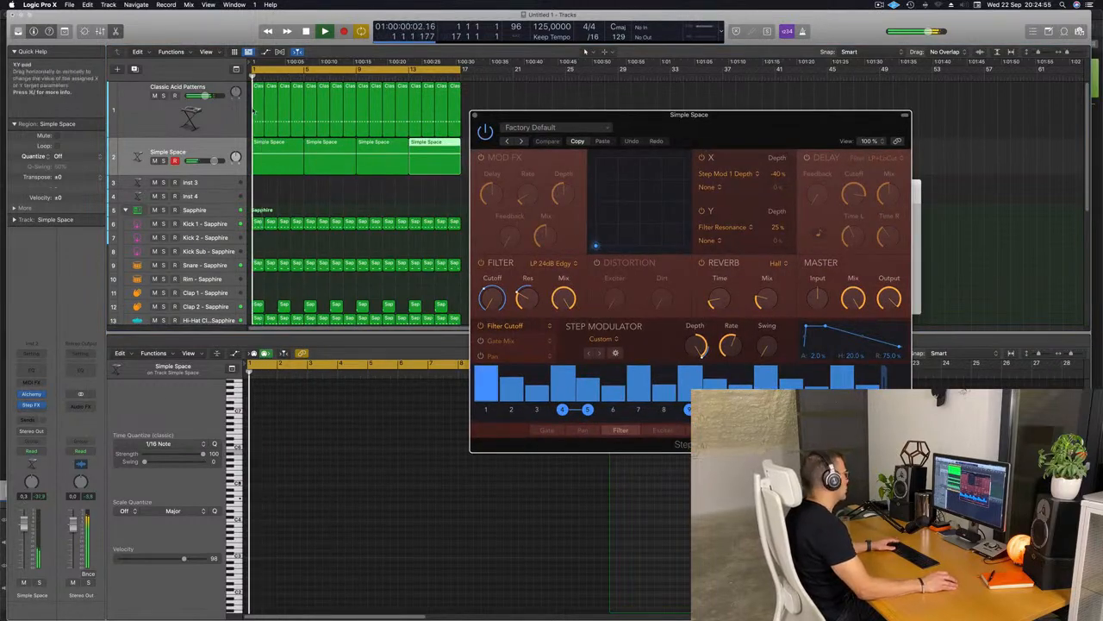
{"action": "left_click", "coordinate": [214, 163]}
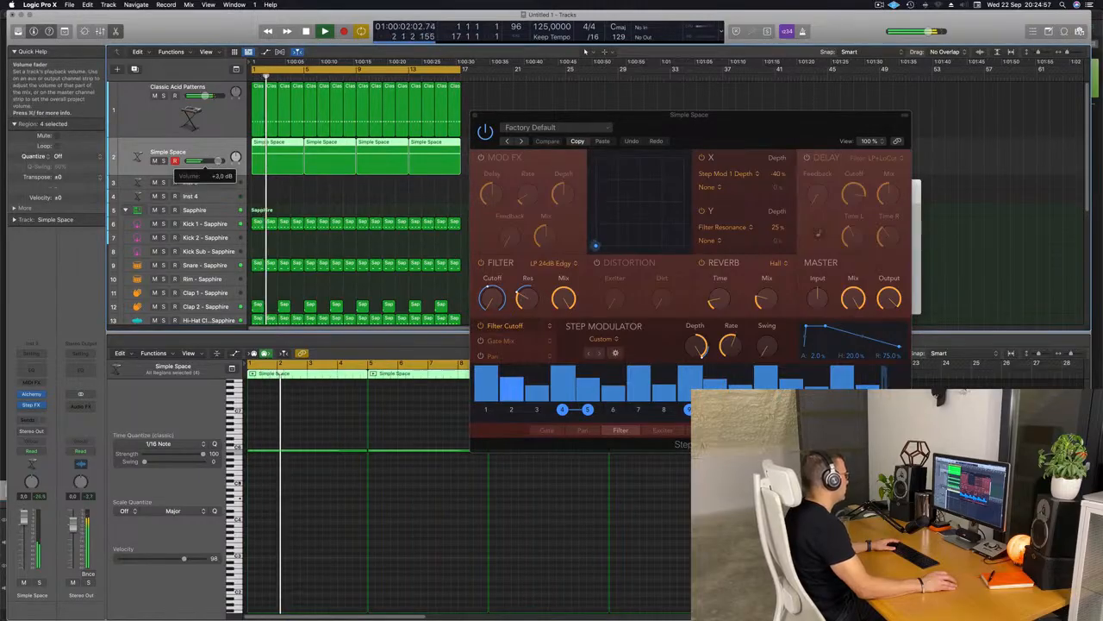
Step: Advance through the Step FX presets to Broken Echoes and reduce its master mix to about 50%
{"action": "left_click_drag", "start_coordinate": [728, 115], "coordinate": [606, 132]}
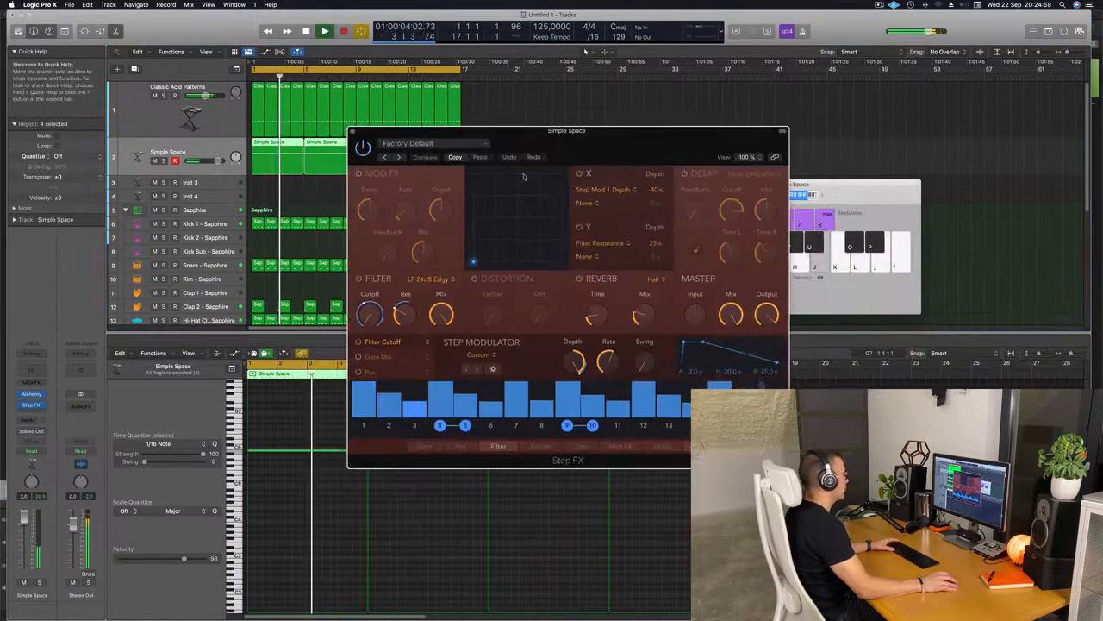
{"action": "left_click", "coordinate": [399, 158]}
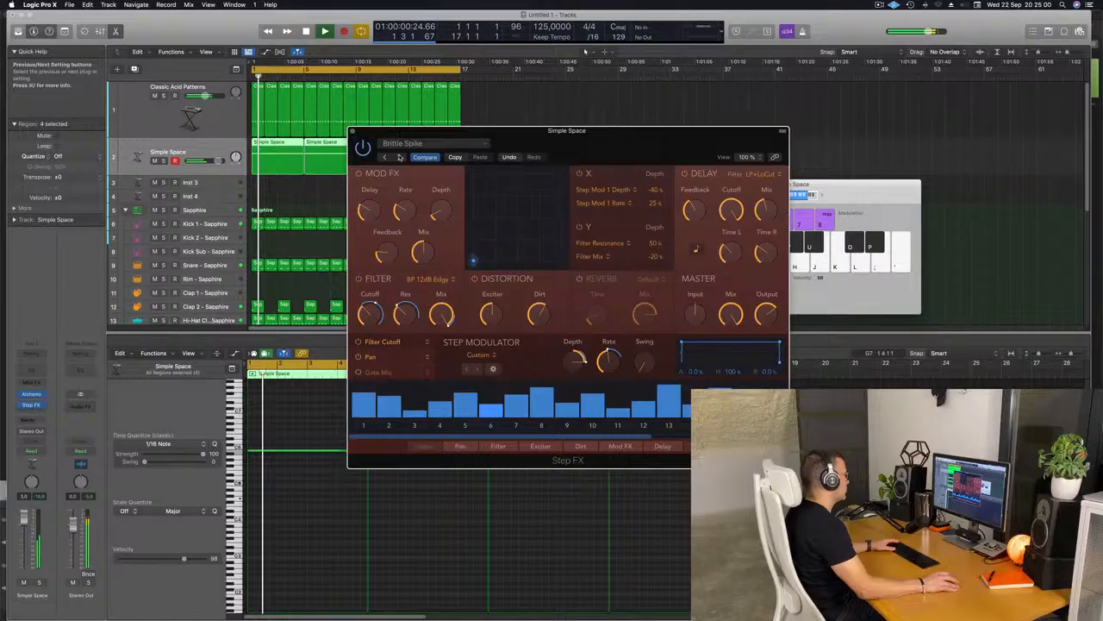
{"action": "left_click", "coordinate": [399, 158]}
{"action": "left_click", "coordinate": [431, 143]}
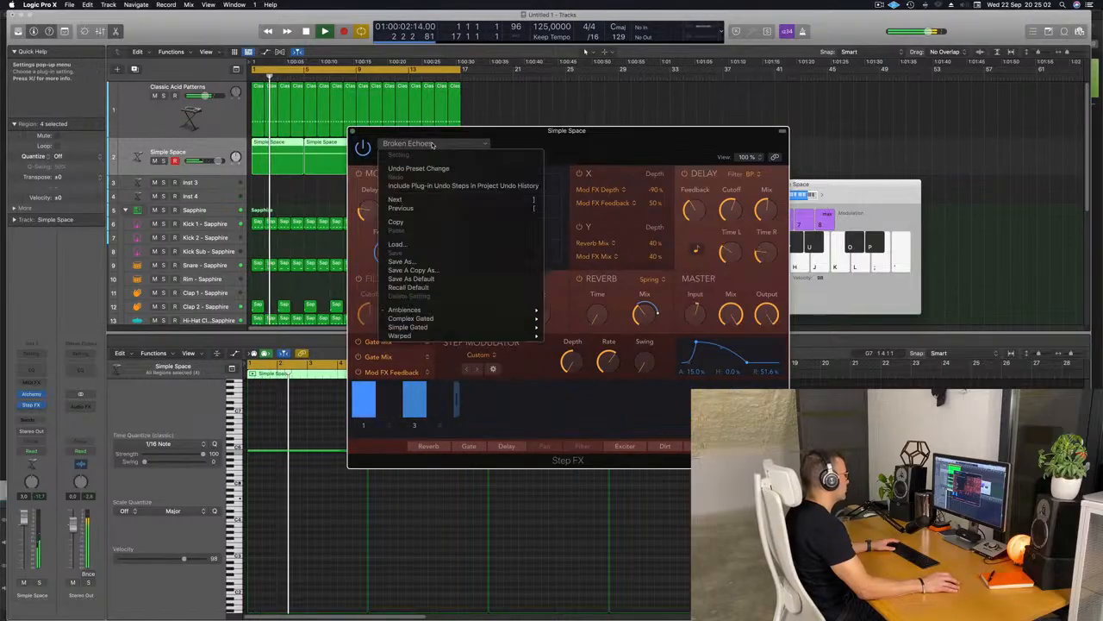
{"action": "left_click", "coordinate": [598, 144]}
{"action": "left_click_drag", "start_coordinate": [597, 144], "coordinate": [616, 179]}
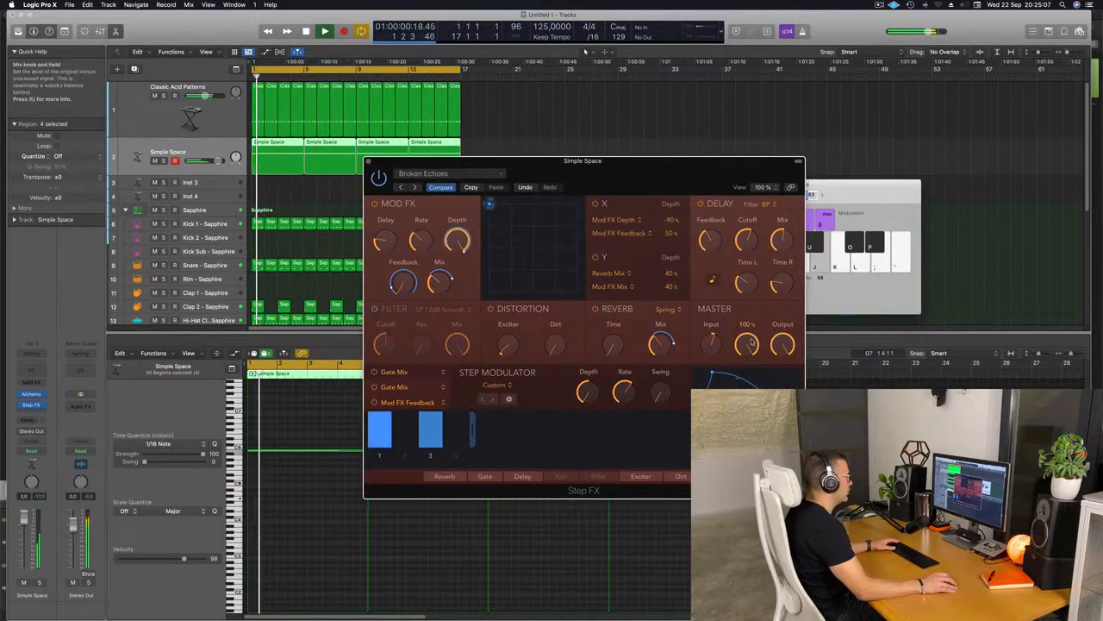
{"action": "left_click_drag", "start_coordinate": [751, 343], "coordinate": [750, 349]}
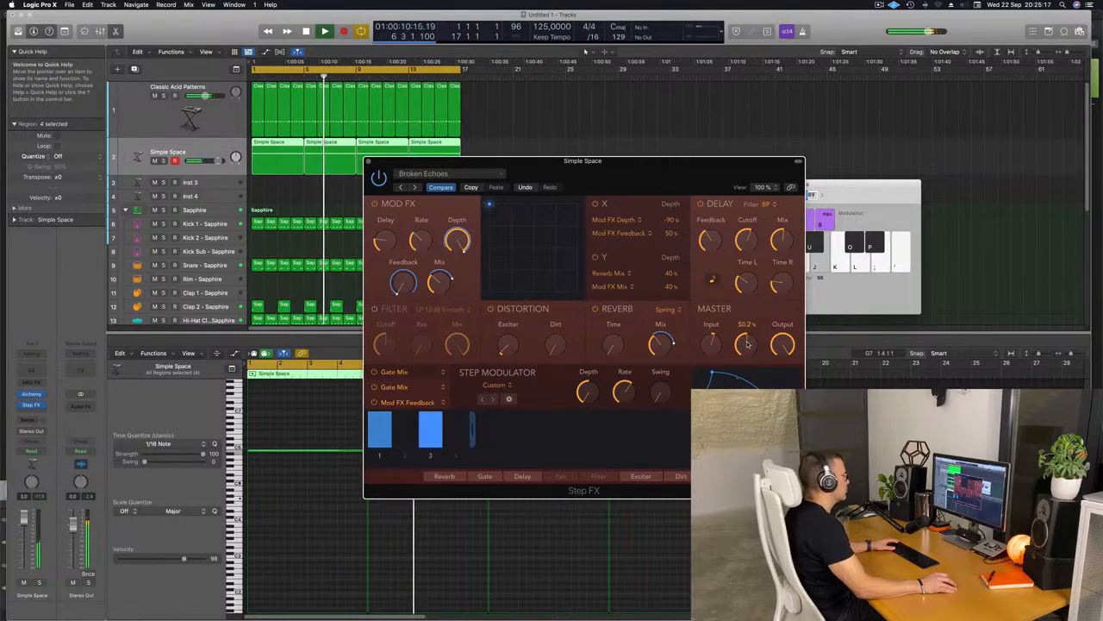
{"action": "left_click_drag", "start_coordinate": [748, 344], "coordinate": [748, 345]}
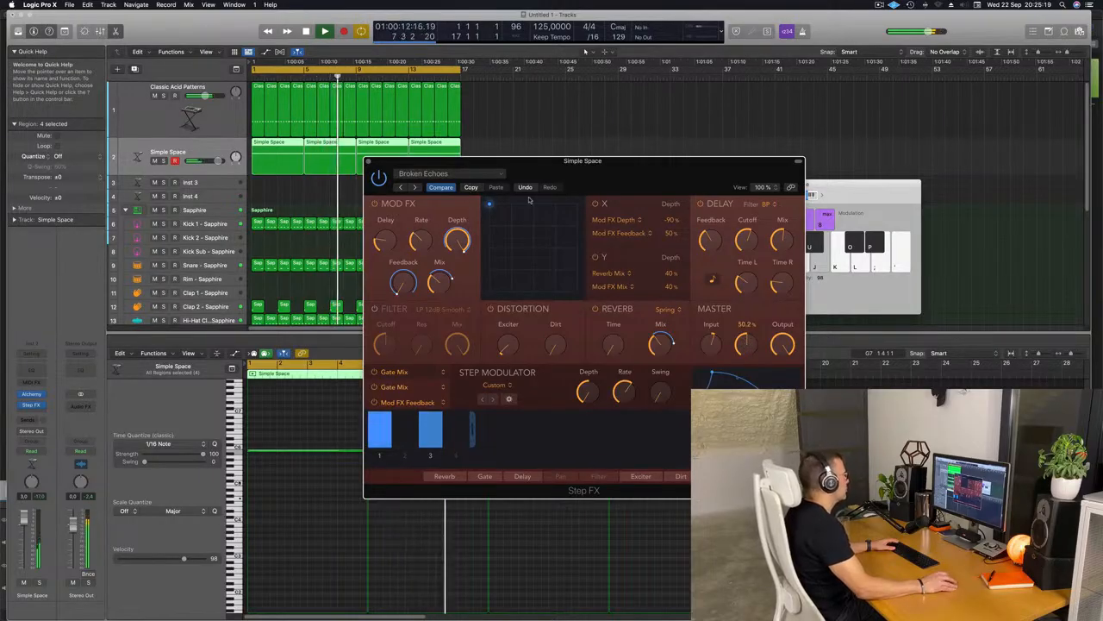
Step: Close the Step FX window and select the Inst 3 track
{"action": "left_click", "coordinate": [368, 161]}
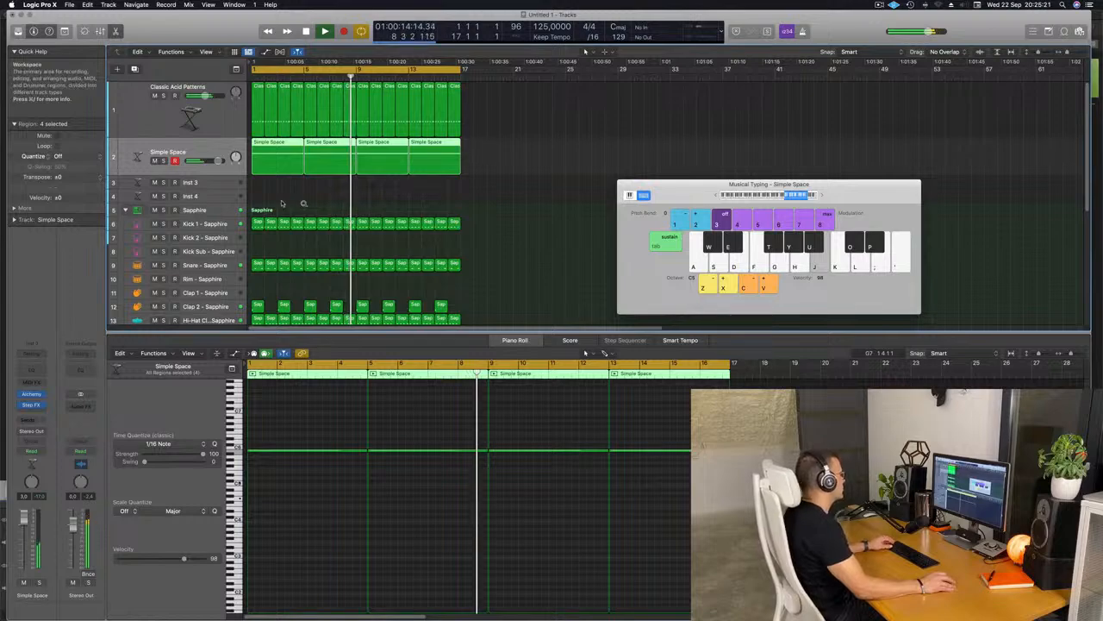
{"action": "key", "text": "super+Left"}
{"action": "key", "text": "super+Left"}
{"action": "key", "text": "Return"}
{"action": "left_click", "coordinate": [209, 184]}
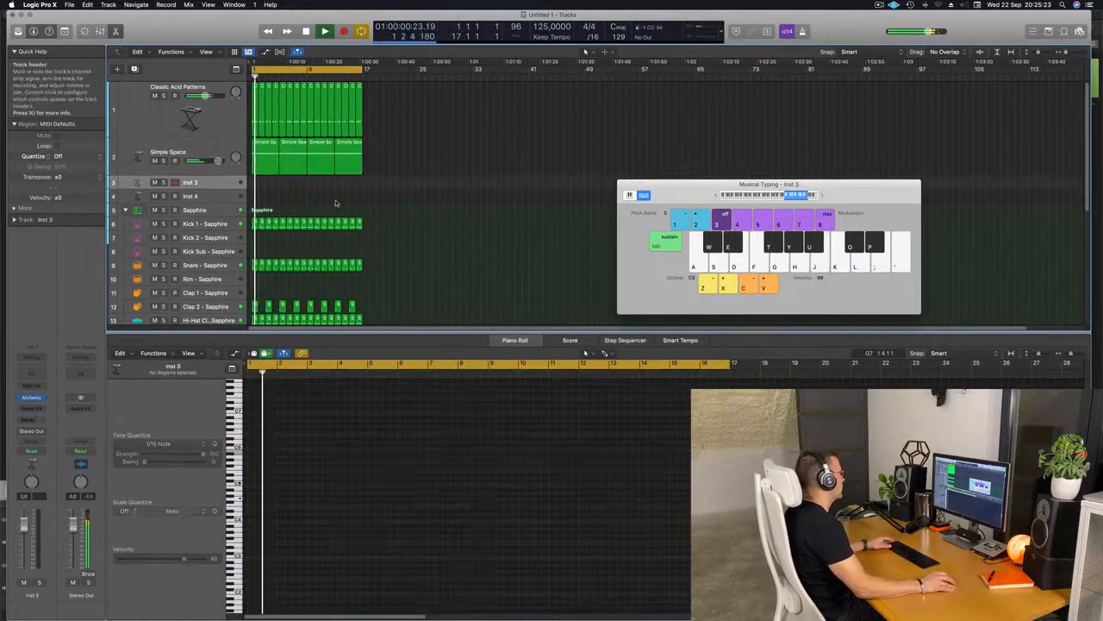
Step: Copy the first Classic Acid Patterns region onto the Inst 3 track at bar 1
{"action": "scroll", "coordinate": [403, 217], "scroll_direction": "down", "scroll_amount": 4}
{"action": "scroll", "coordinate": [403, 216], "scroll_direction": "up", "scroll_amount": 5}
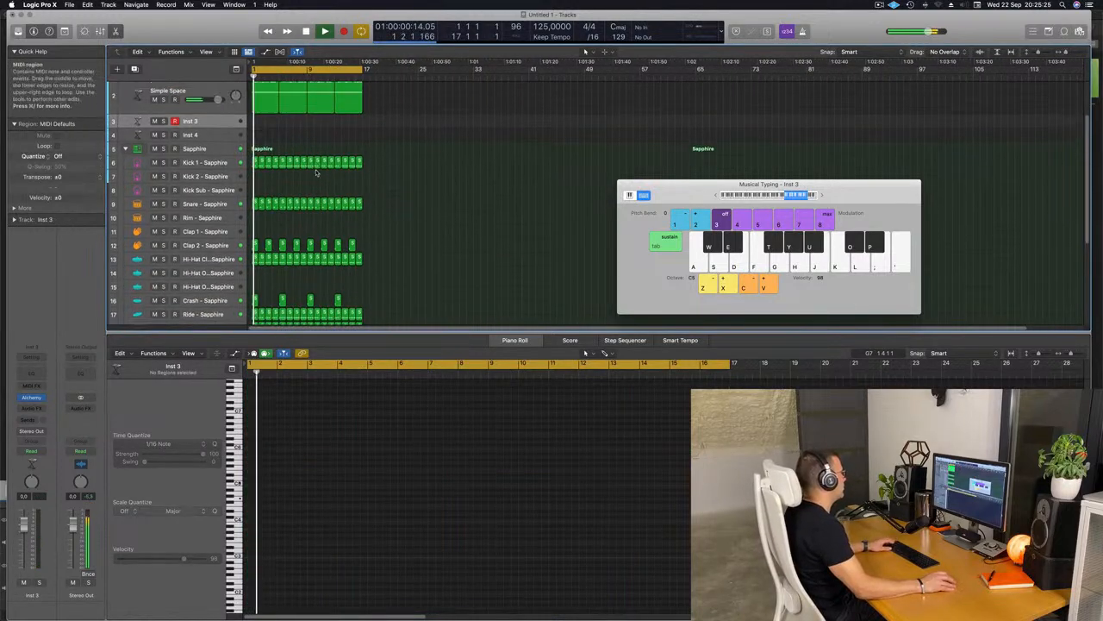
{"action": "left_click", "coordinate": [253, 113]}
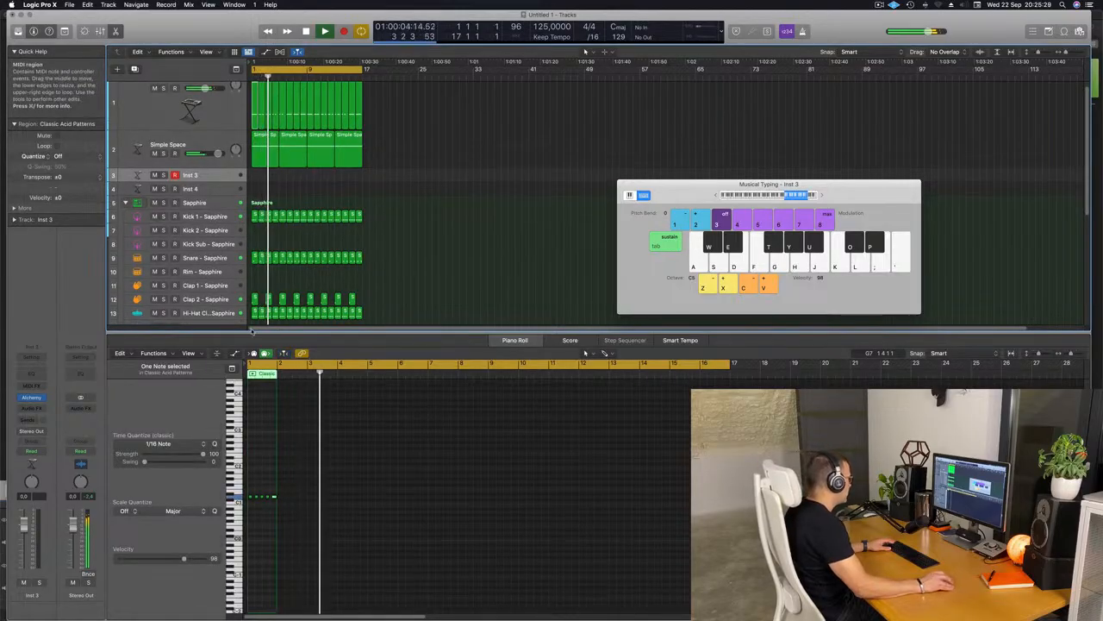
{"action": "scroll", "coordinate": [387, 231], "scroll_direction": "down", "scroll_amount": 1}
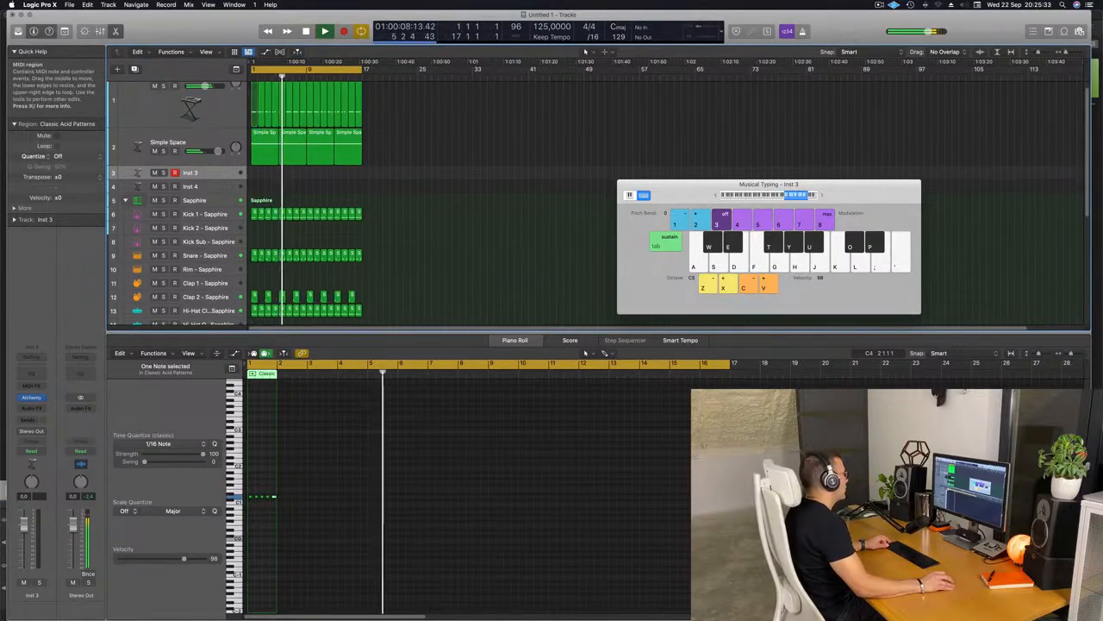
{"action": "left_click_drag", "start_coordinate": [255, 113], "coordinate": [255, 174]}
{"action": "key", "text": "space"}
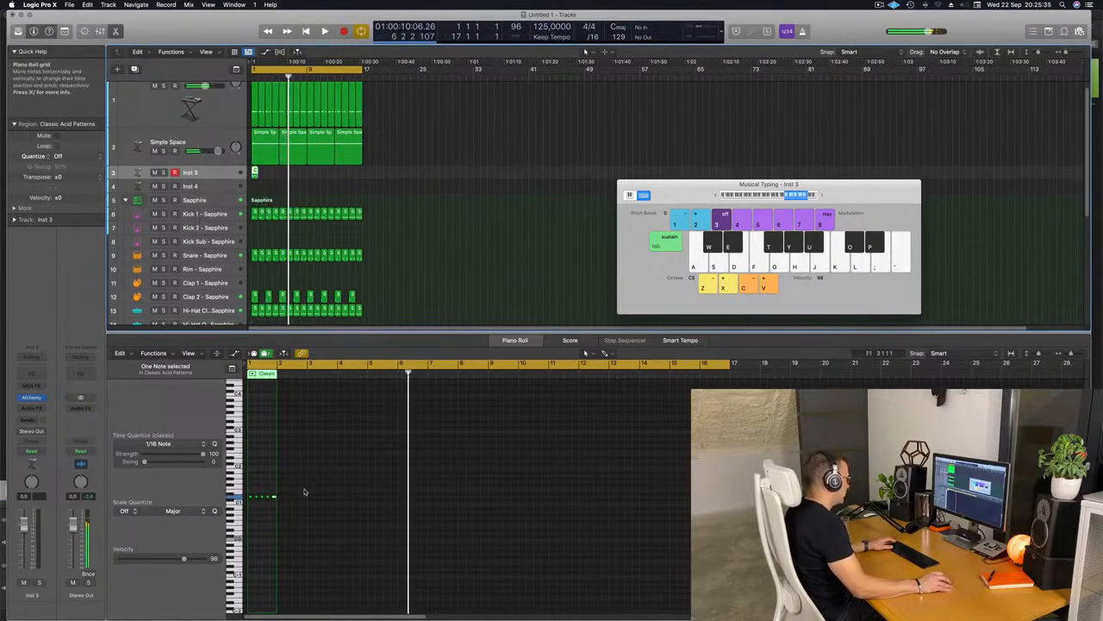
Step: Delete every note except the first from the region copied to Inst 3 and play it back
{"action": "left_click_drag", "start_coordinate": [305, 489], "coordinate": [246, 521]}
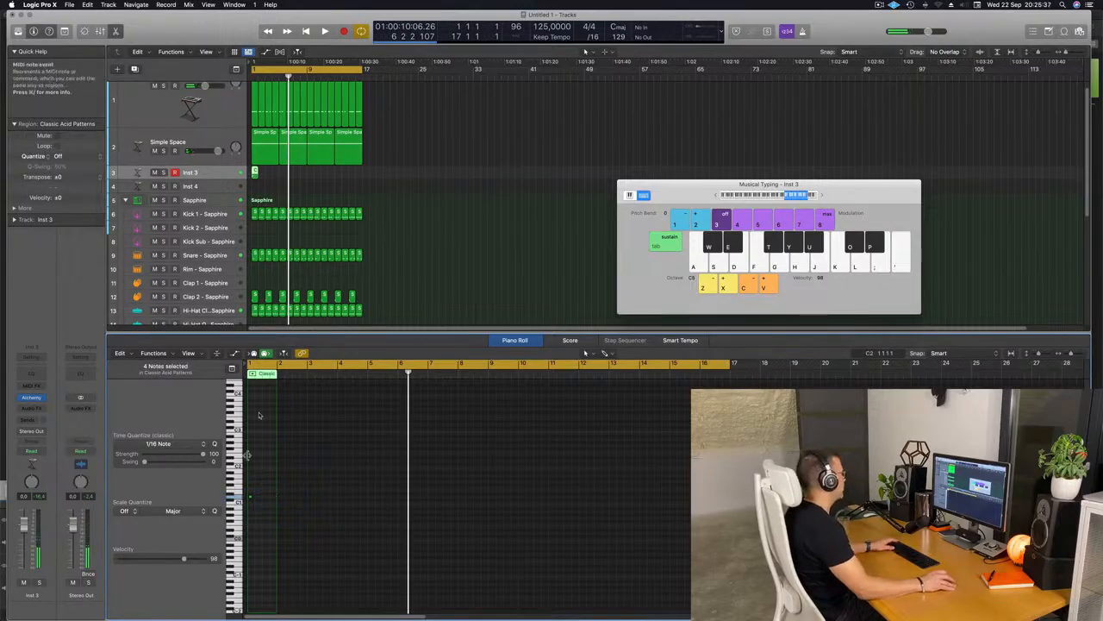
{"action": "key", "text": "space"}
{"action": "scroll", "coordinate": [293, 176], "scroll_direction": "up", "scroll_amount": 8}
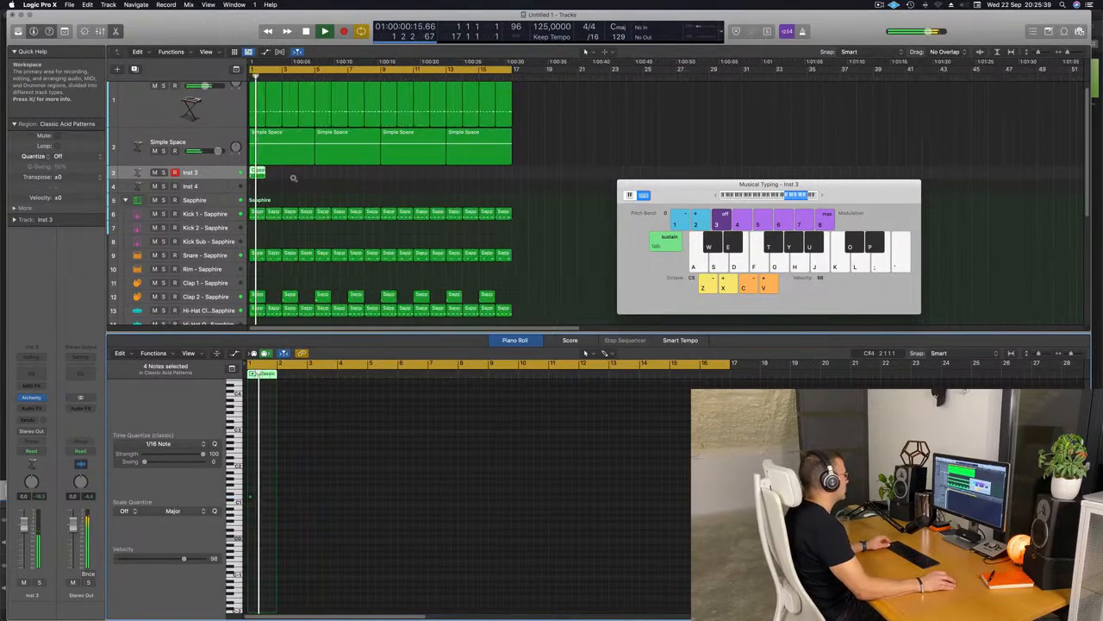
Step: Load the Bright Punchy Synth preset from the Brass category into Alchemy on the Inst 3 track
{"action": "left_click", "coordinate": [203, 175]}
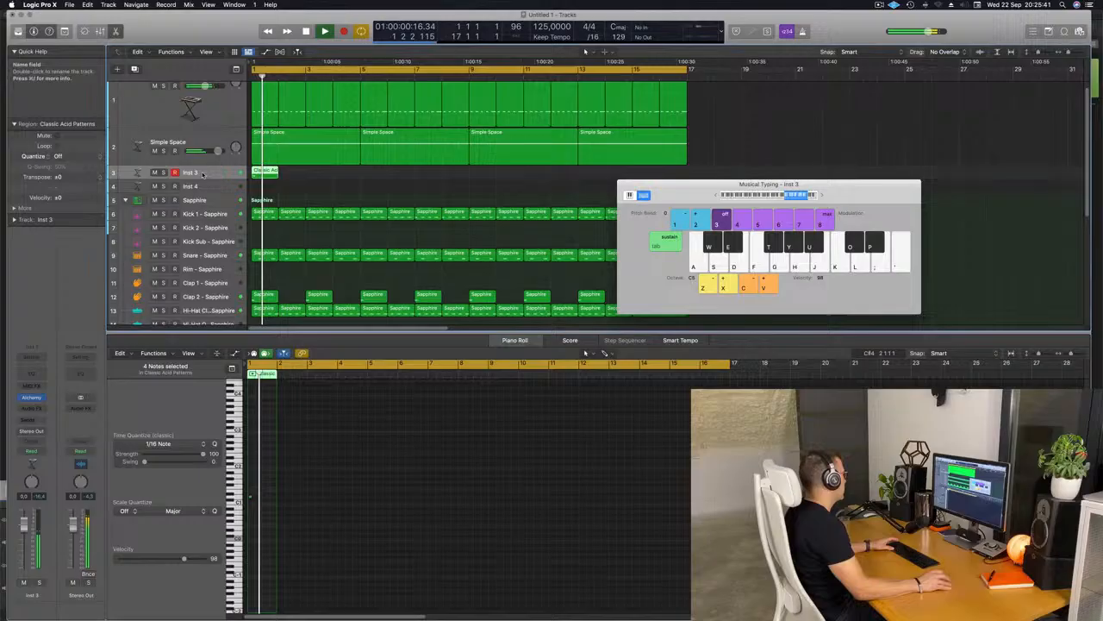
{"action": "left_click", "coordinate": [32, 397]}
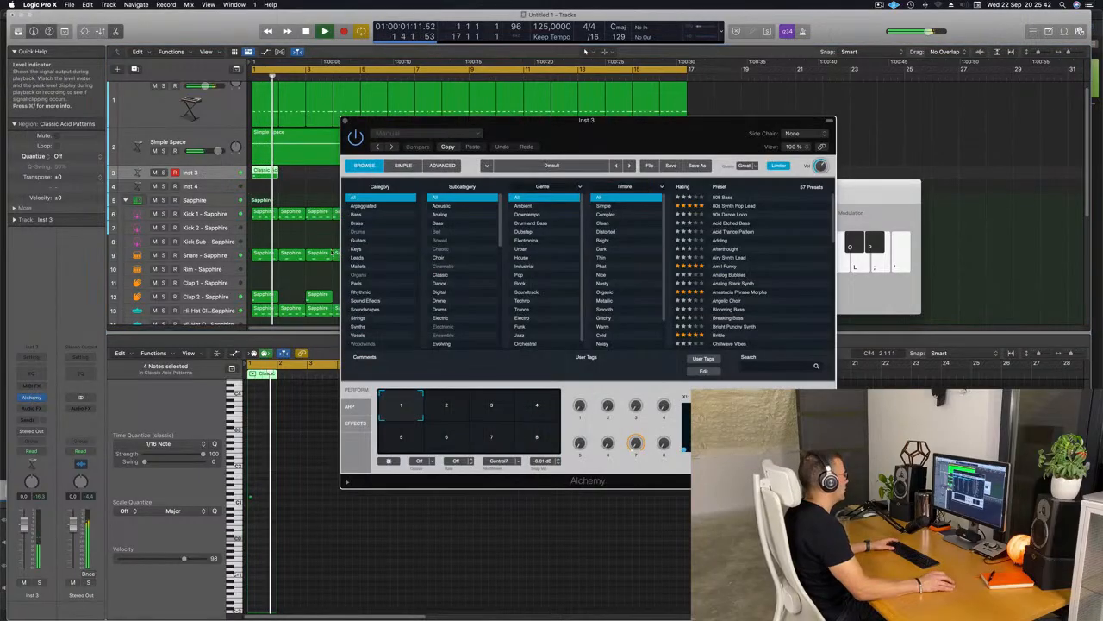
{"action": "left_click", "coordinate": [380, 223]}
{"action": "key", "text": "space"}
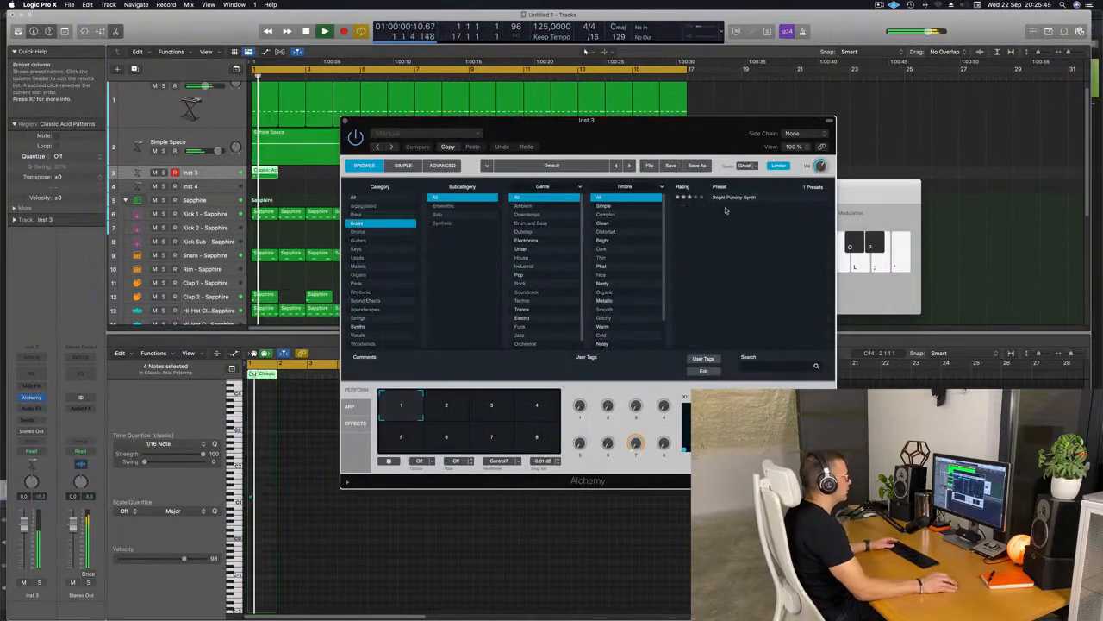
{"action": "left_click", "coordinate": [732, 198]}
{"action": "left_click_drag", "start_coordinate": [653, 139], "coordinate": [619, 147]}
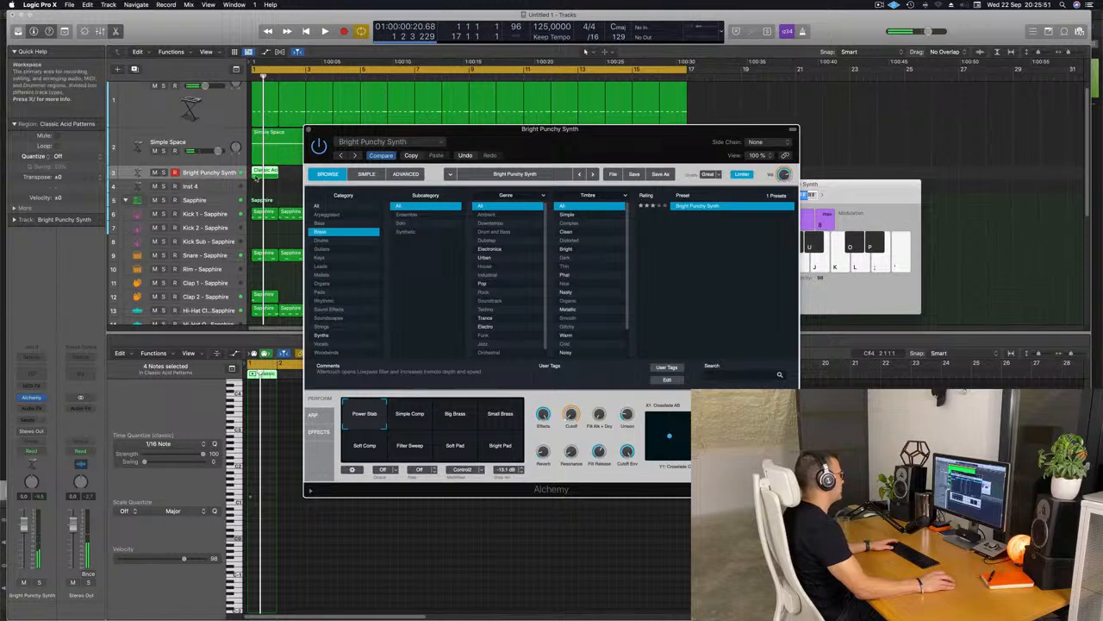
Step: Open the Bright Punchy Synth track's region in the Piano Roll and raise its remaining note by two octaves
{"action": "double_click", "coordinate": [266, 173]}
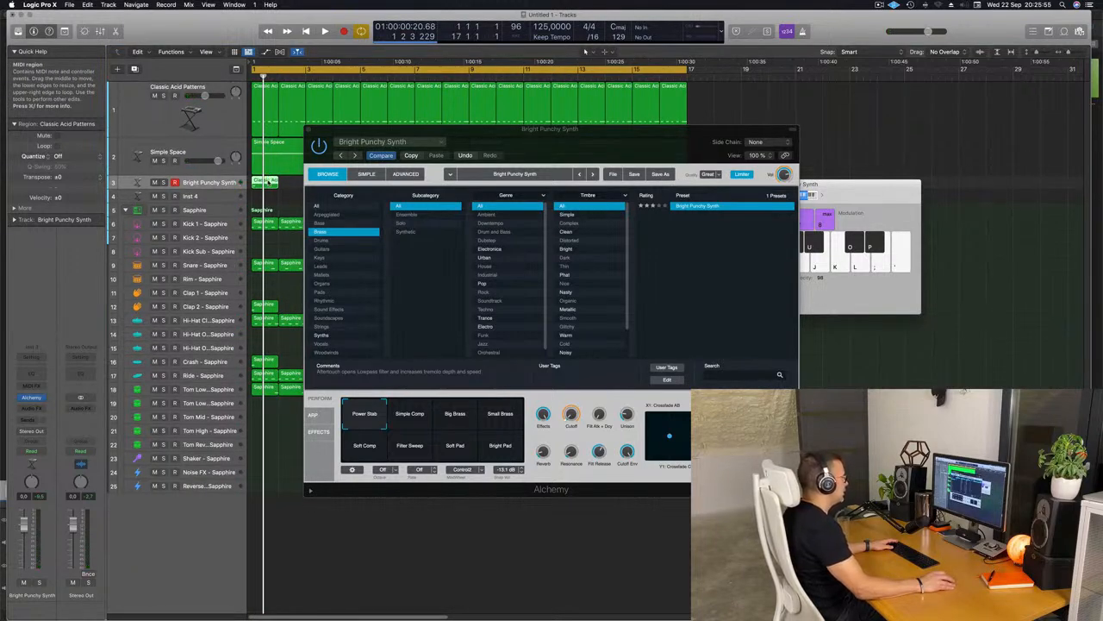
{"action": "left_click_drag", "start_coordinate": [584, 144], "coordinate": [756, 109]}
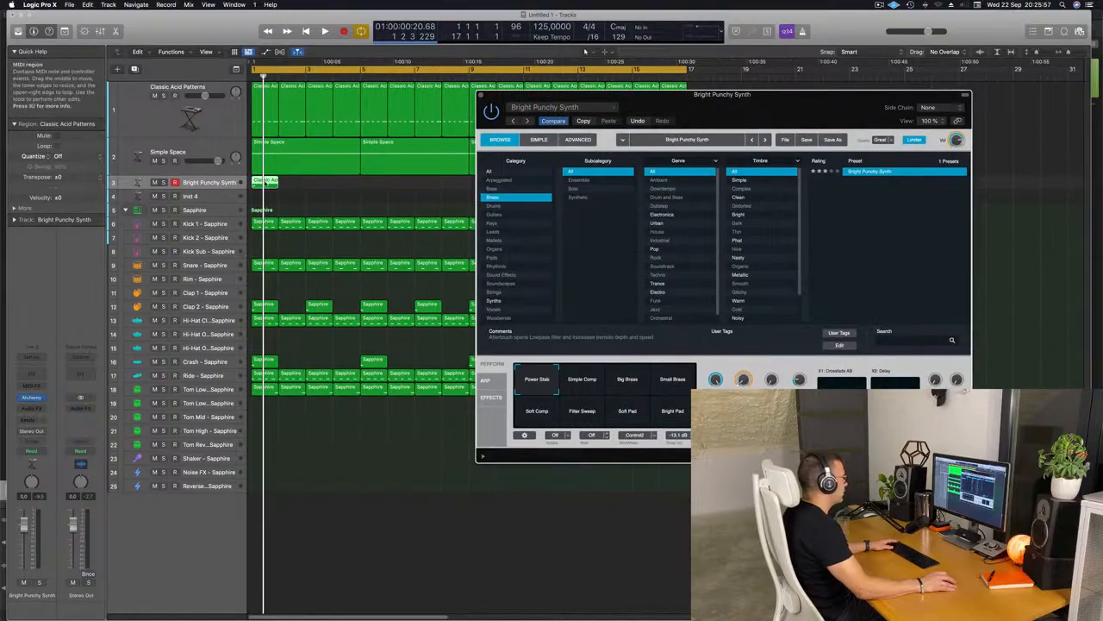
{"action": "double_click", "coordinate": [267, 182]}
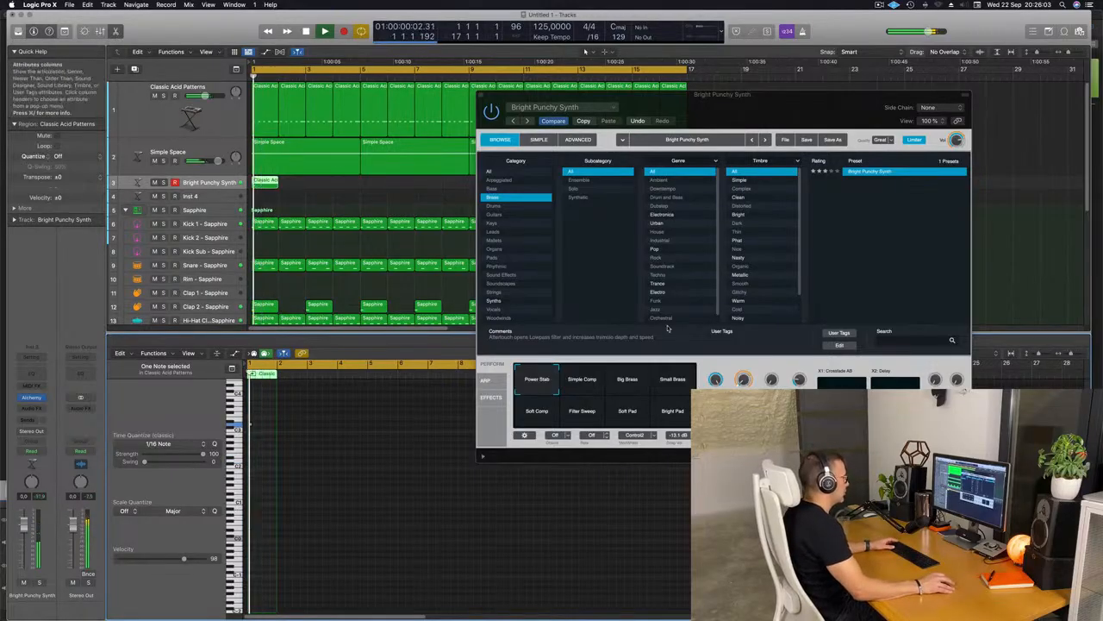
Step: Audition Alchemy's performance variations, including Big Brass, Small Brass and Soft Comp, and choose Soft Pad
{"action": "left_click", "coordinate": [591, 381]}
{"action": "left_click", "coordinate": [633, 386]}
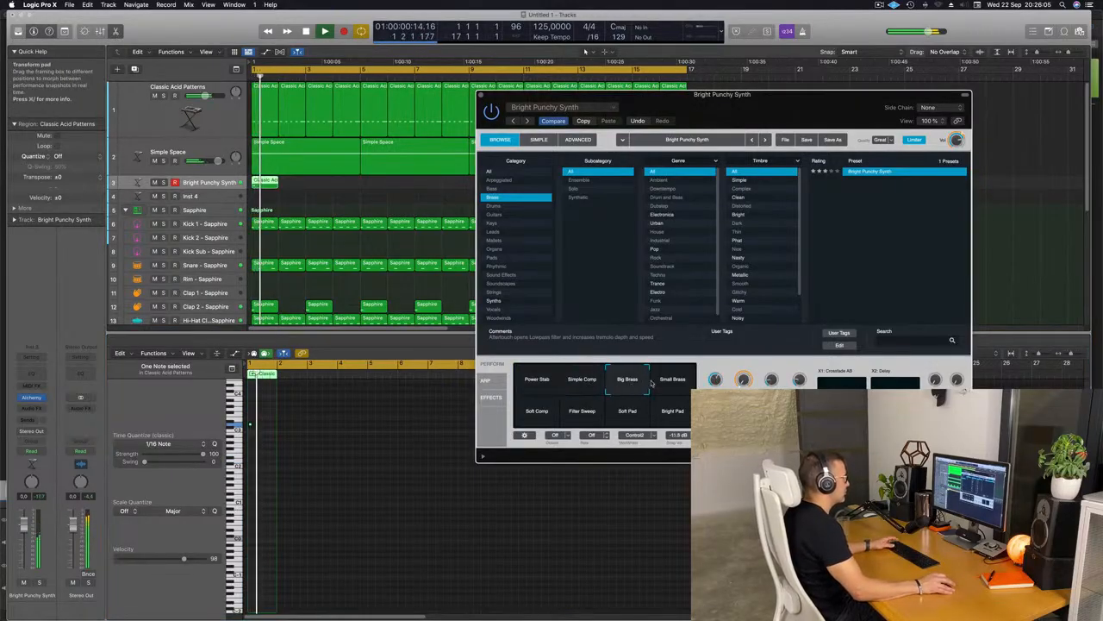
{"action": "left_click", "coordinate": [673, 381]}
{"action": "key", "text": "space"}
{"action": "left_click", "coordinate": [538, 411]}
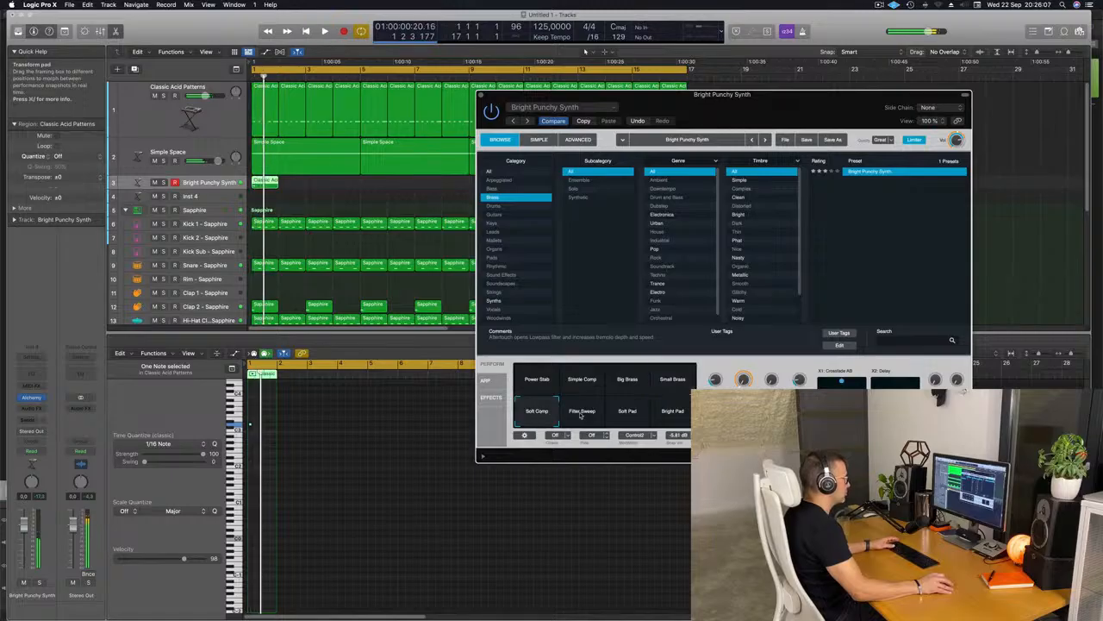
{"action": "left_click", "coordinate": [626, 405]}
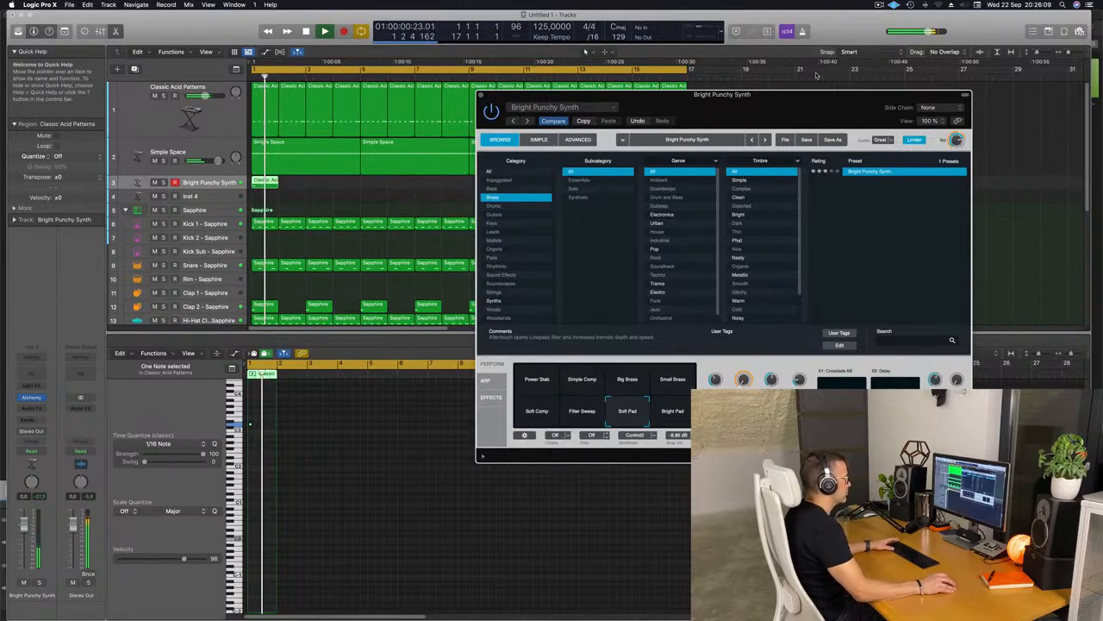
Step: Set the Bright Punchy Synth track's volume to 0.7 dB and lower Alchemy's Cutoff to 0.0% during playback
{"action": "left_click_drag", "start_coordinate": [812, 99], "coordinate": [816, 67]}
{"action": "key", "text": "space"}
{"action": "key", "text": "space"}
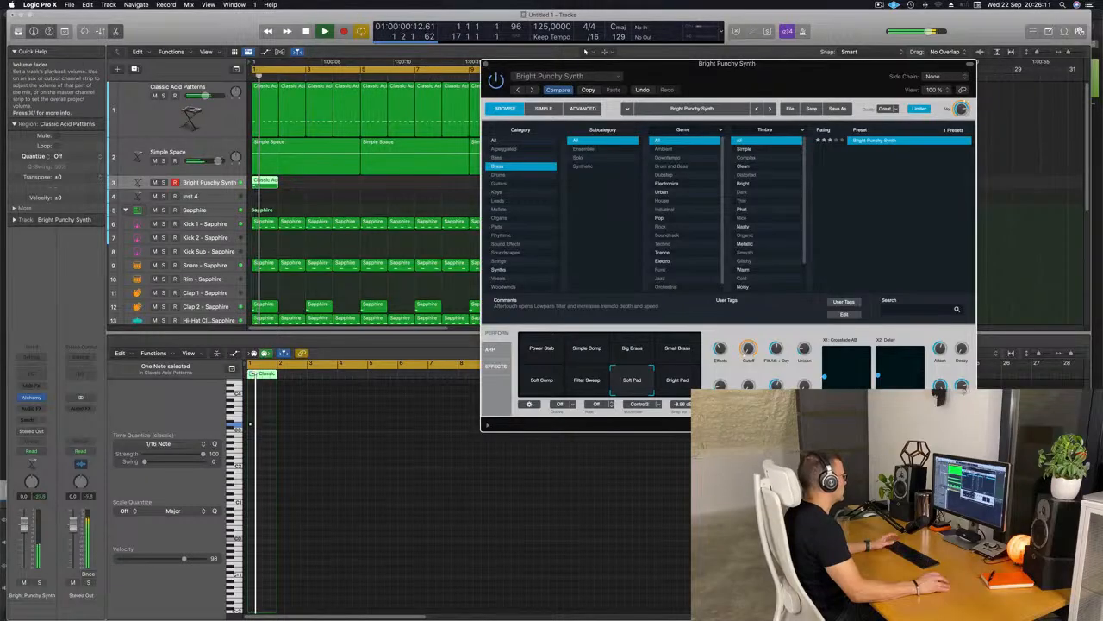
{"action": "left_click_drag", "start_coordinate": [941, 100], "coordinate": [902, 107]}
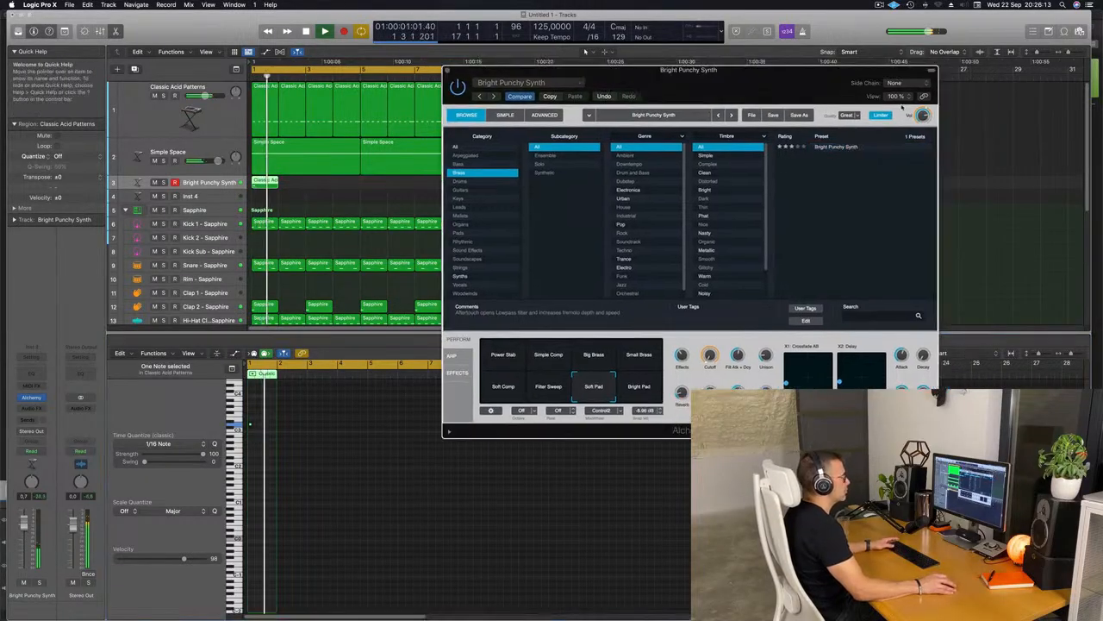
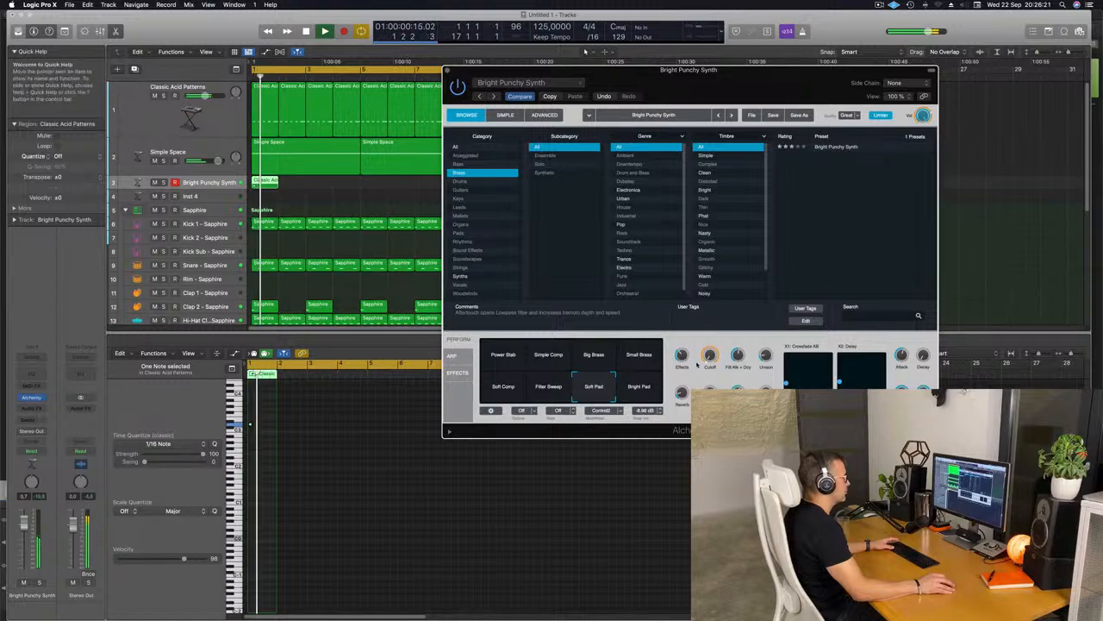
{"action": "left_click_drag", "start_coordinate": [709, 363], "coordinate": [709, 405]}
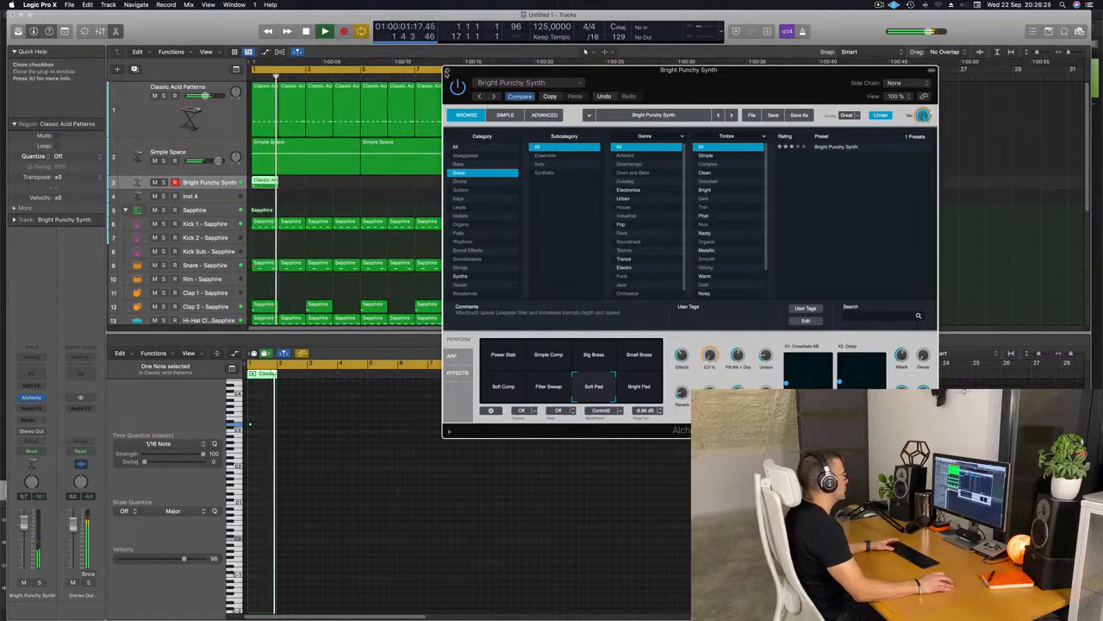
Step: Close the Alchemy window and repeat the Bright Punchy Synth region every bar up to bar 17
{"action": "key", "text": "super+w"}
{"action": "key", "text": "super+k"}
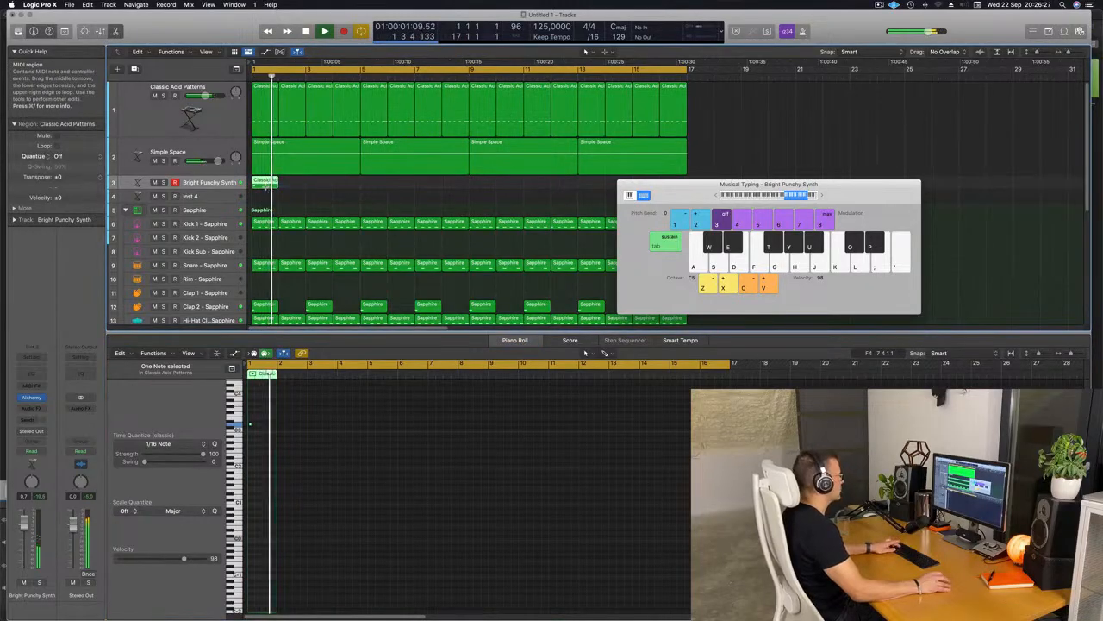
{"action": "key", "text": "super+r"}
{"action": "key", "text": "super+r"}
{"action": "key", "text": "super+r"}
{"action": "key", "text": "super+r"}
{"action": "key", "text": "super+r"}
{"action": "key", "text": "super+r"}
{"action": "key", "text": "super+r"}
{"action": "key", "text": "super+r"}
{"action": "key", "text": "super+r"}
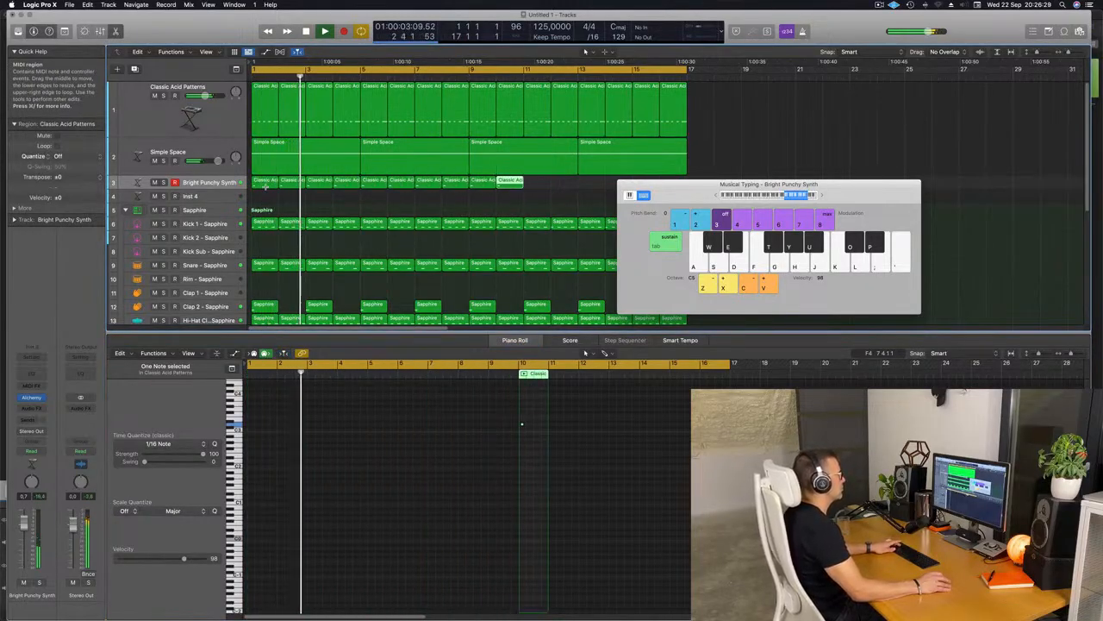
{"action": "key", "text": "super+r"}
{"action": "key", "text": "super+r"}
{"action": "key", "text": "super+r"}
{"action": "key", "text": "super+r"}
{"action": "key", "text": "super+r"}
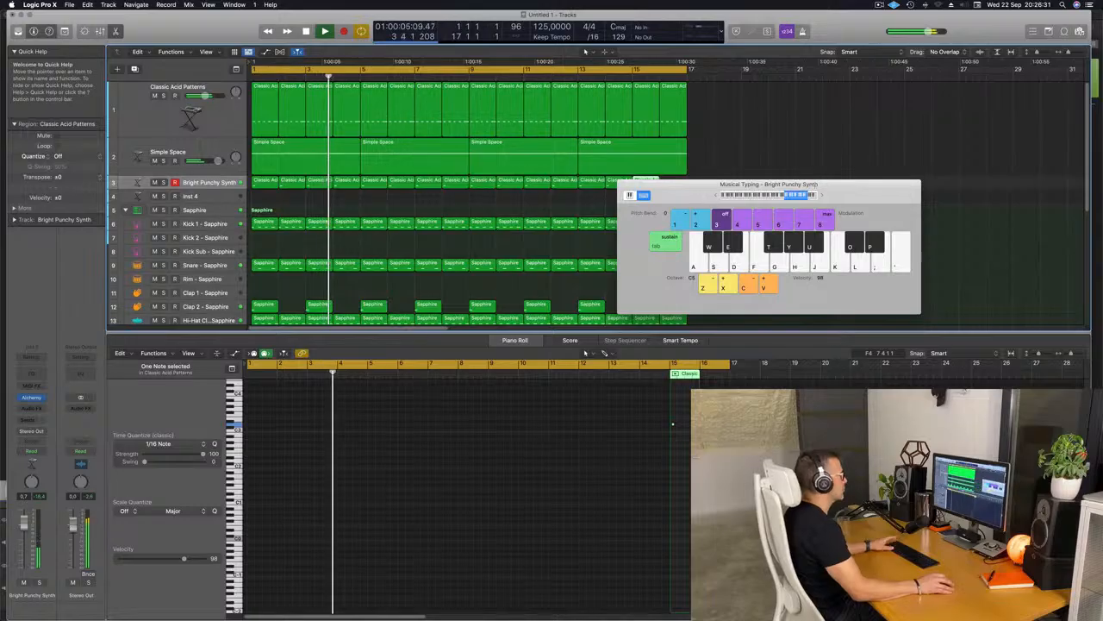
Step: Select the Bright Punchy Synth track and lower its volume to -2.6 dB
{"action": "left_click_drag", "start_coordinate": [759, 184], "coordinate": [945, 167]}
{"action": "key", "text": "super+Left"}
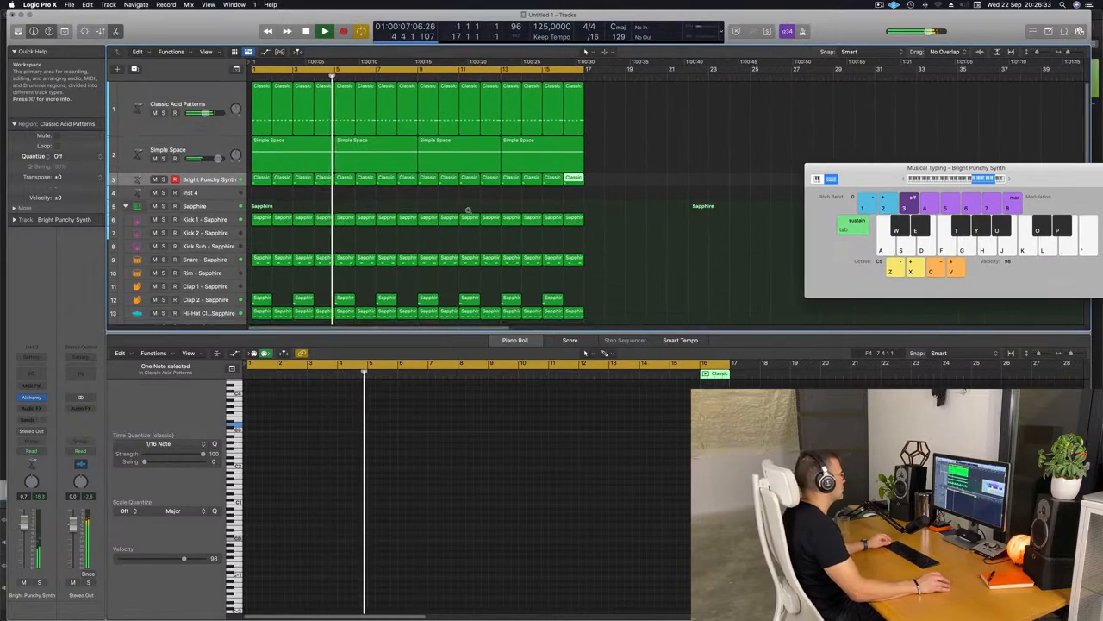
{"action": "key", "text": "super+Up"}
{"action": "key", "text": "super+Up"}
{"action": "key", "text": "super+Up"}
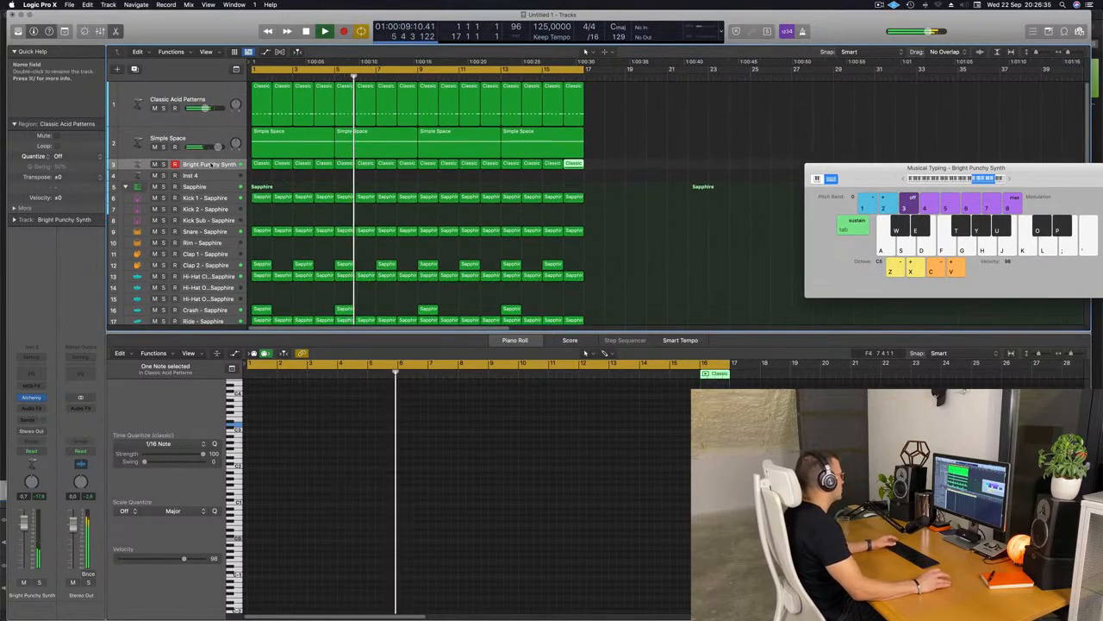
{"action": "left_click", "coordinate": [210, 164]}
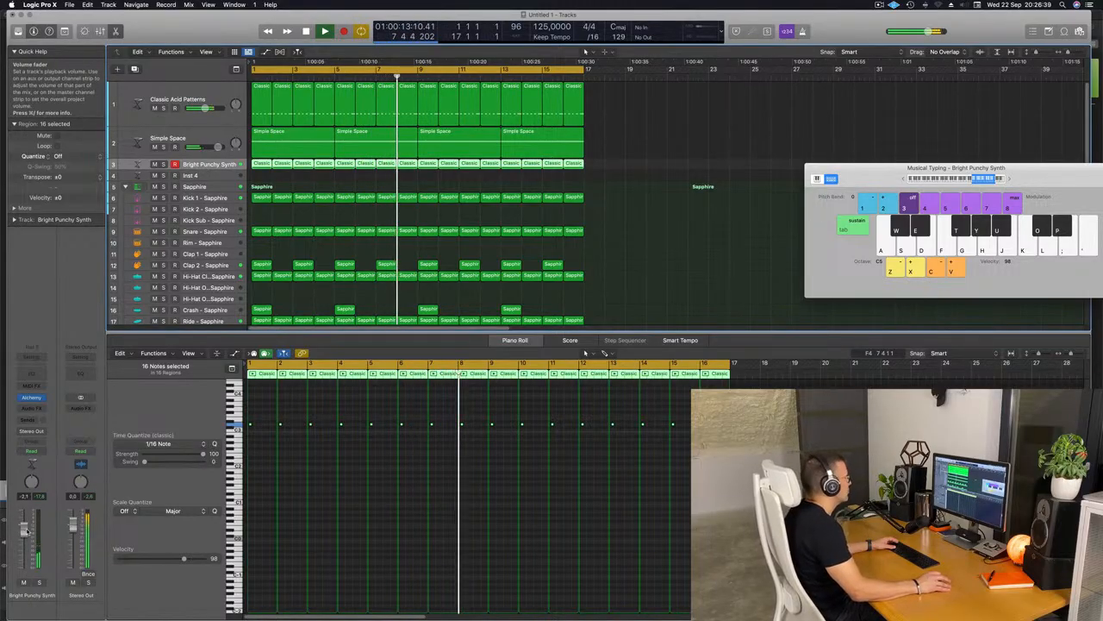
{"action": "left_click", "coordinate": [662, 242]}
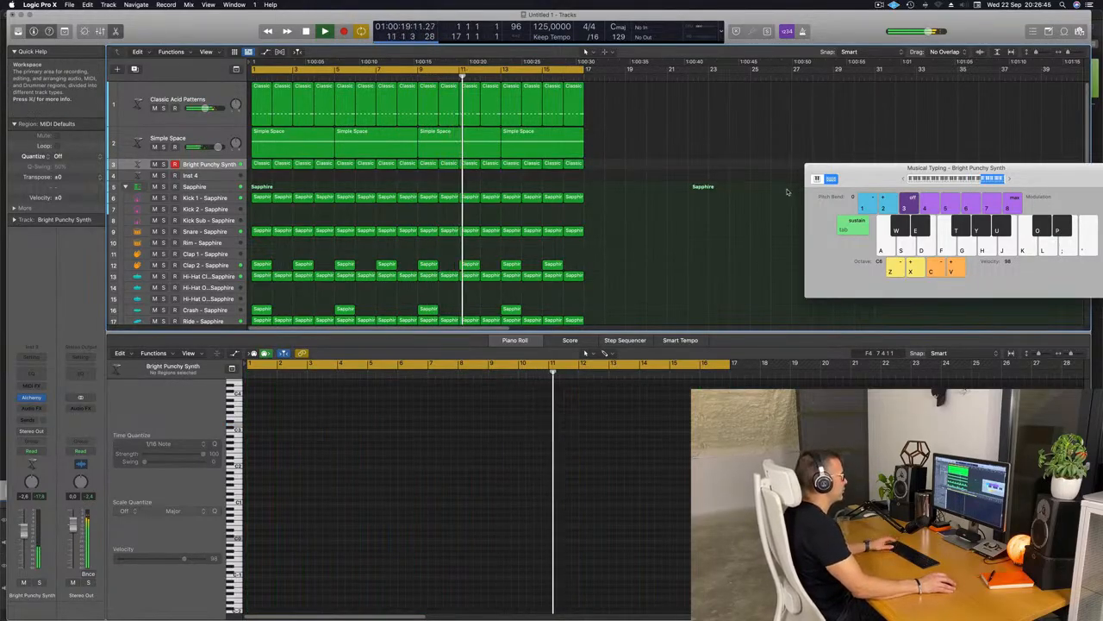
Step: Close the Musical Typing keyboard and hide the Piano Roll editor
{"action": "left_click_drag", "start_coordinate": [860, 179], "coordinate": [683, 182]}
{"action": "key", "text": "super+k"}
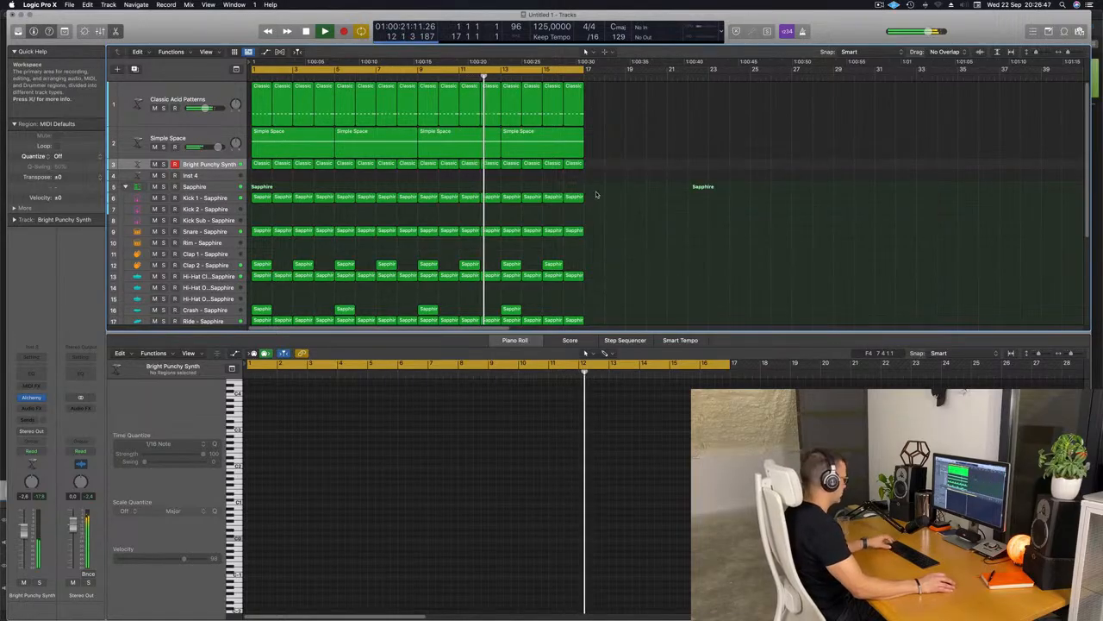
{"action": "key", "text": "x"}
{"action": "key", "text": "x"}
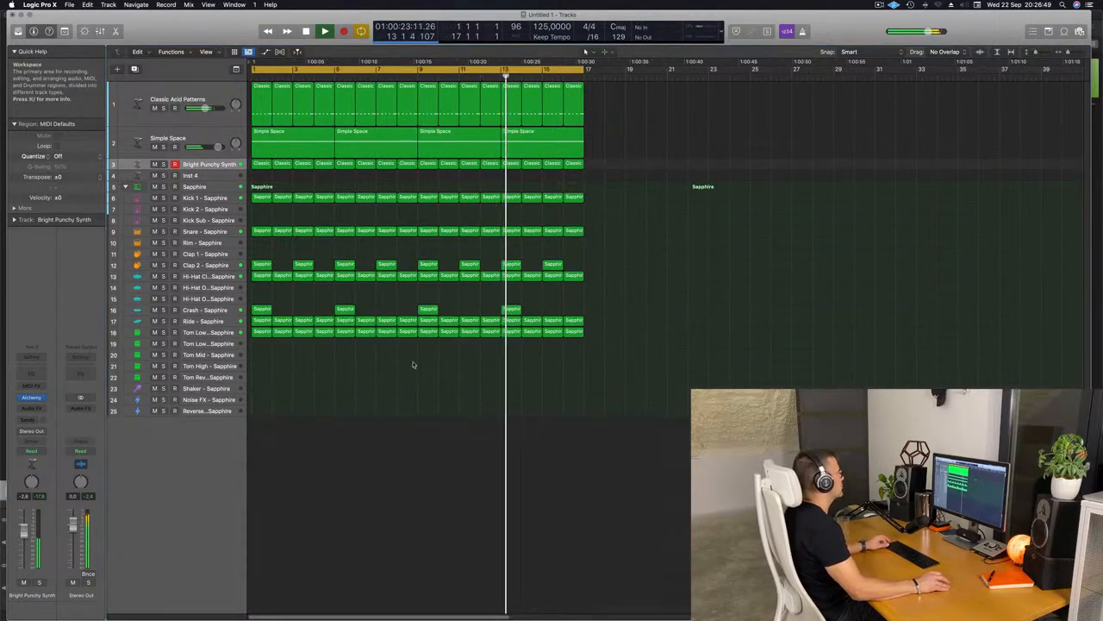
Step: Select all regions in the arrangement, then name and color them by their tracks
{"action": "key", "text": "super+a"}
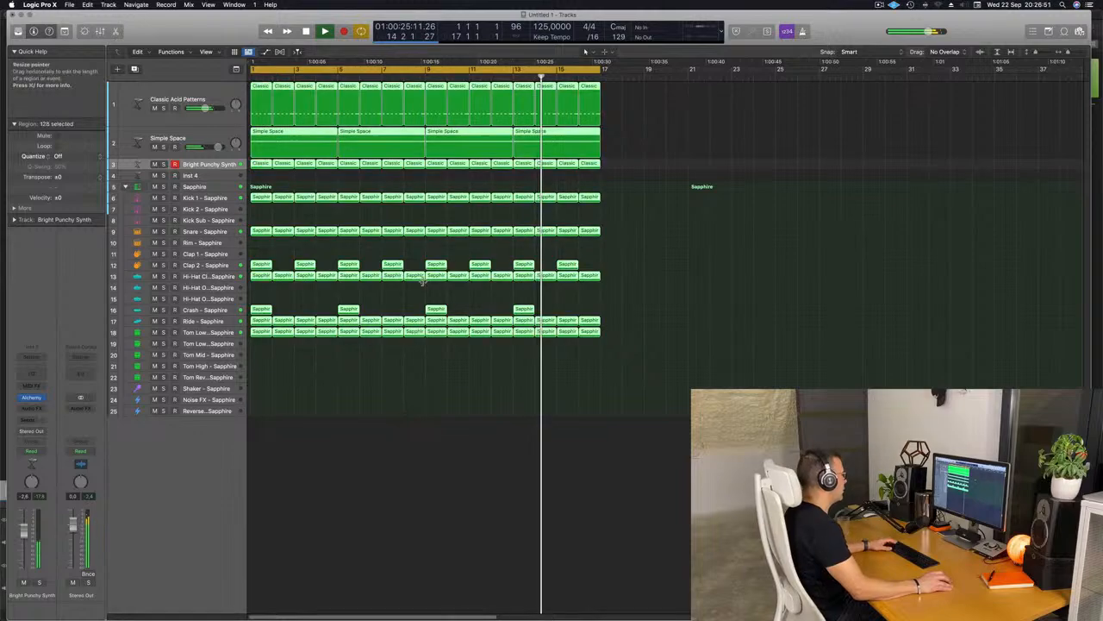
{"action": "right_click", "coordinate": [437, 262]}
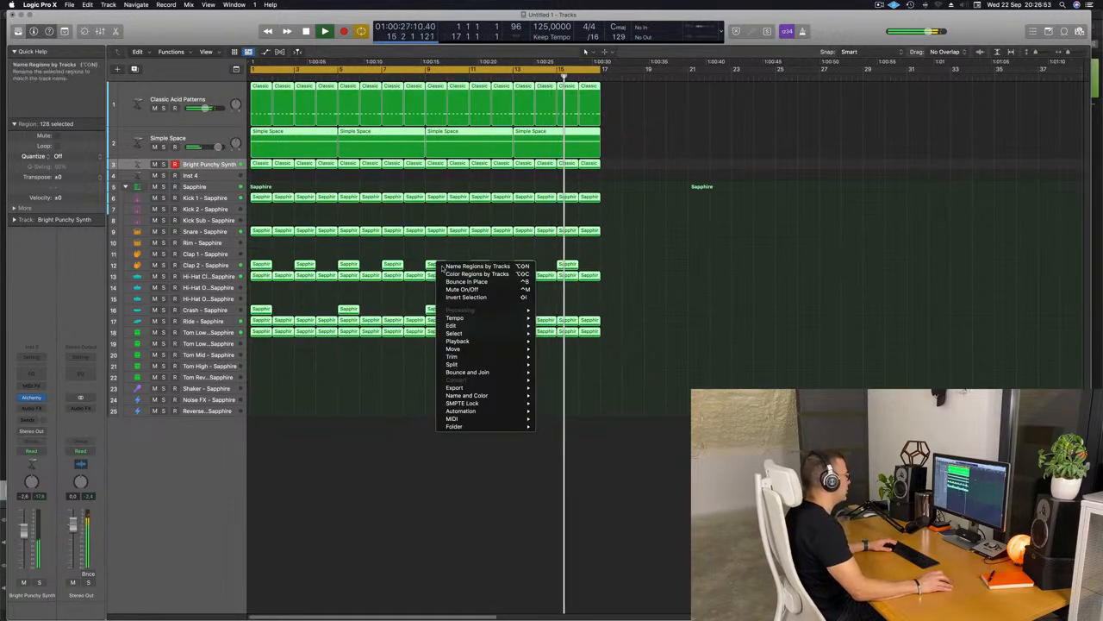
{"action": "left_click", "coordinate": [472, 267]}
{"action": "right_click", "coordinate": [441, 266]}
{"action": "key", "text": "Return"}
{"action": "left_click", "coordinate": [389, 300]}
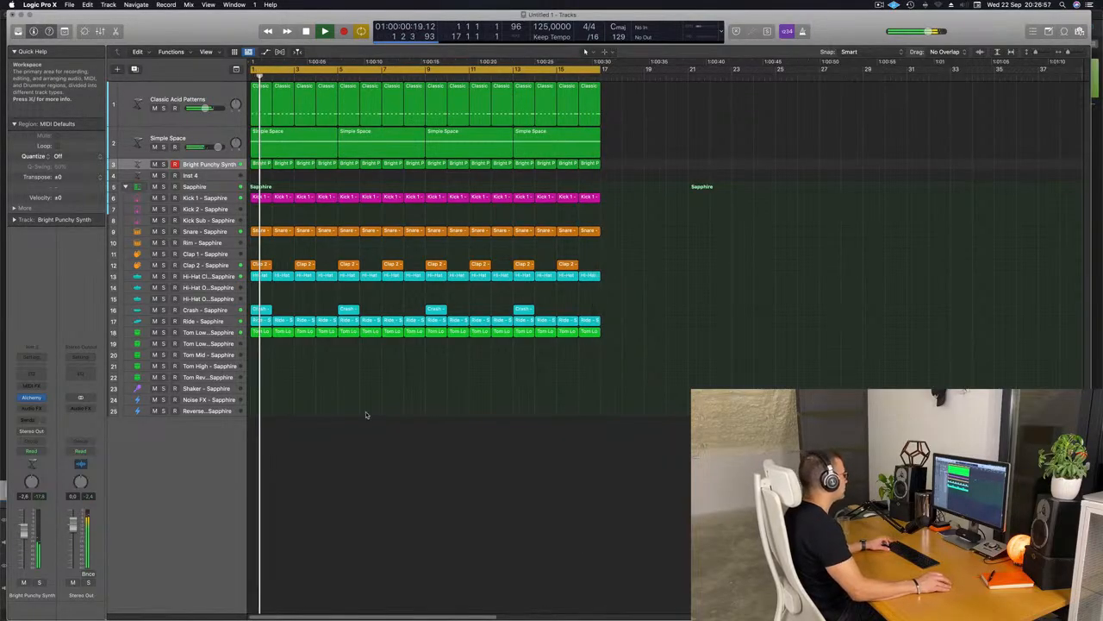
{"action": "key", "text": "super+Right"}
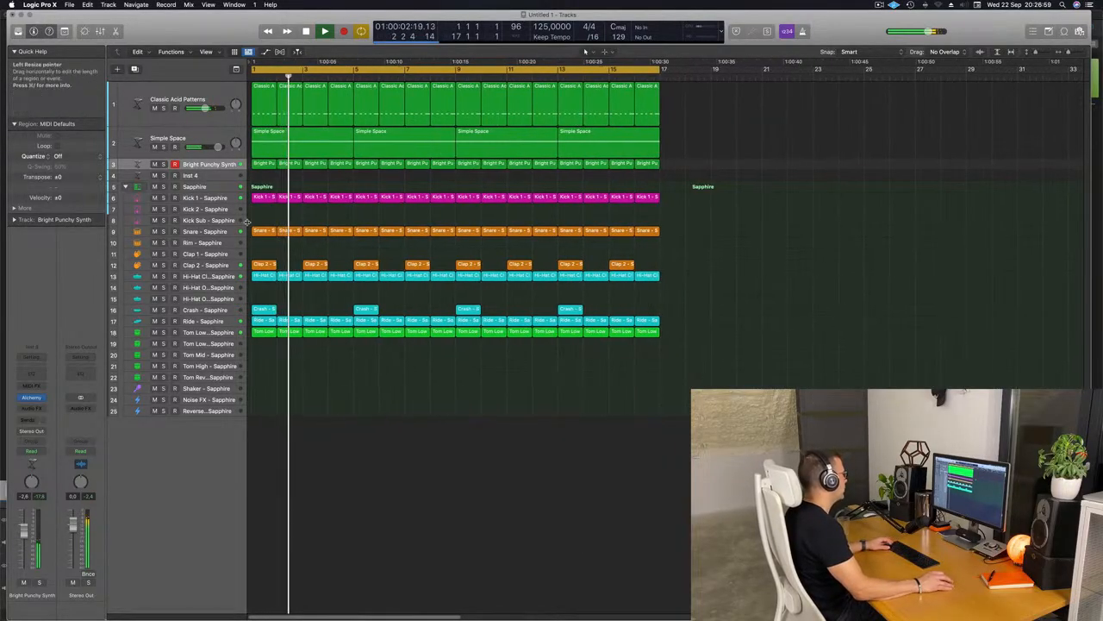
Step: Copy the first Kick 1 region onto the Shaker track and open it in the Piano Roll with all its notes selected
{"action": "left_click_drag", "start_coordinate": [263, 198], "coordinate": [263, 390]}
{"action": "double_click", "coordinate": [263, 389]}
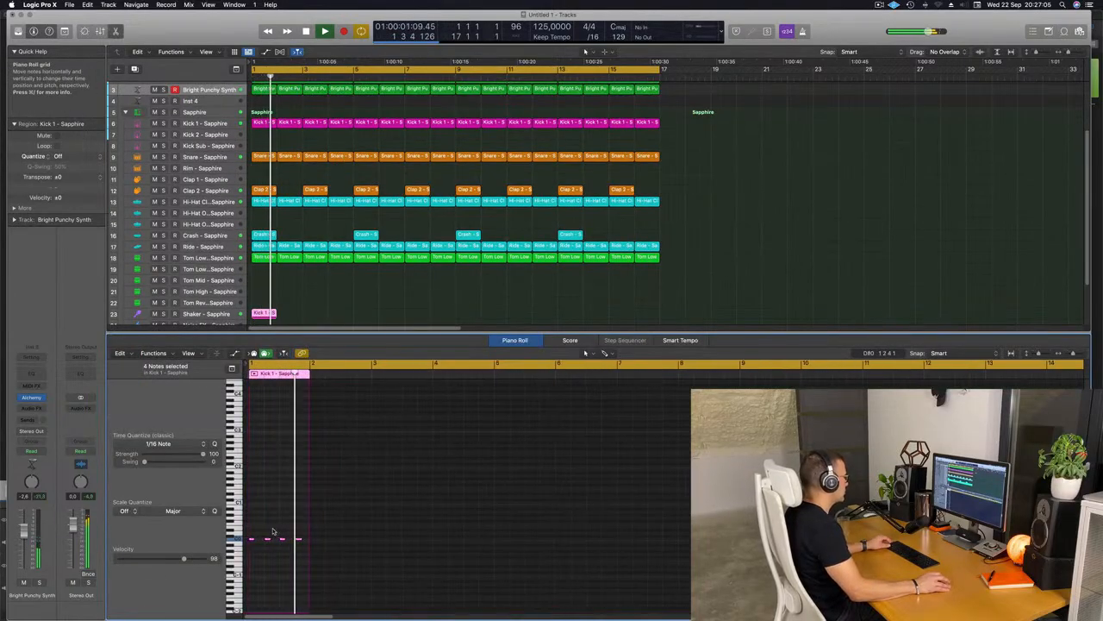
{"action": "key", "text": "super+shift+a"}
{"action": "key", "text": "super+a"}
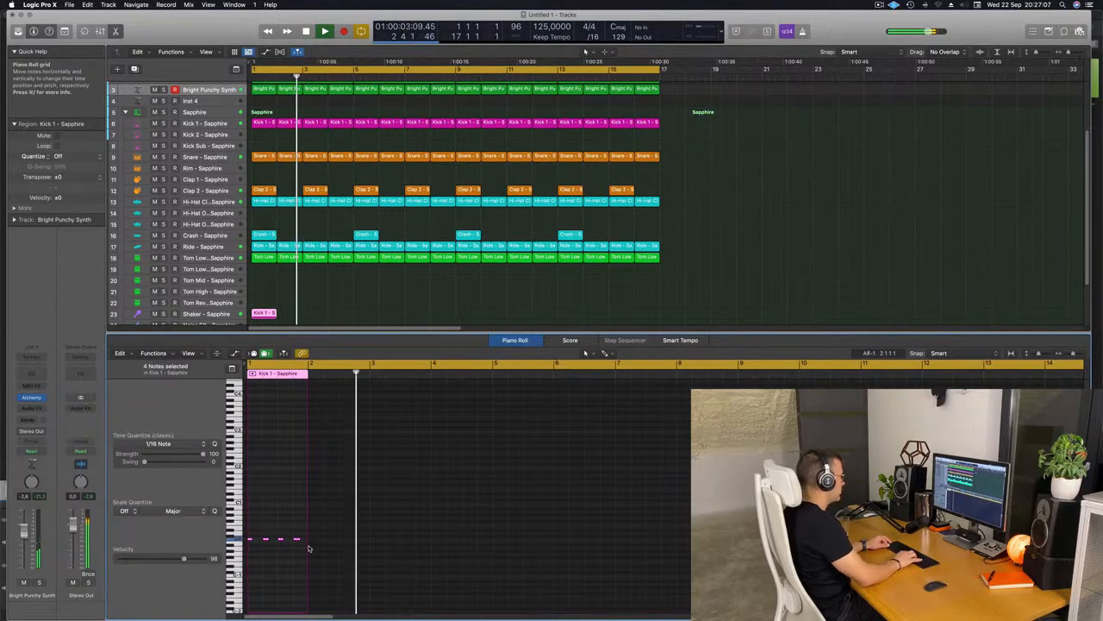
Step: Transpose the four copied shaker notes up three octaves and restart playback from the beginning
{"action": "key", "text": "alt+shift+Up"}
{"action": "key", "text": "alt+shift+Up"}
{"action": "key", "text": "alt+shift+Up"}
{"action": "key", "text": "Return"}
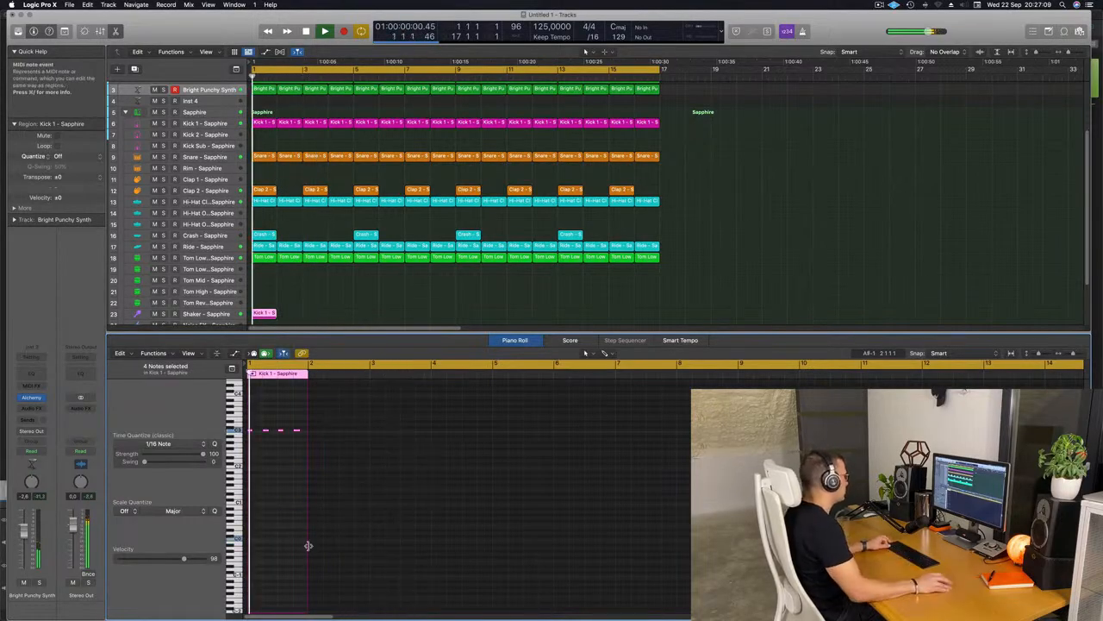
Step: Shorten the four shaker notes and copy them twice onto neighbouring sixteenths to build a 12-note pattern
{"action": "left_click", "coordinate": [309, 546], "text": "ctrl+alt"}
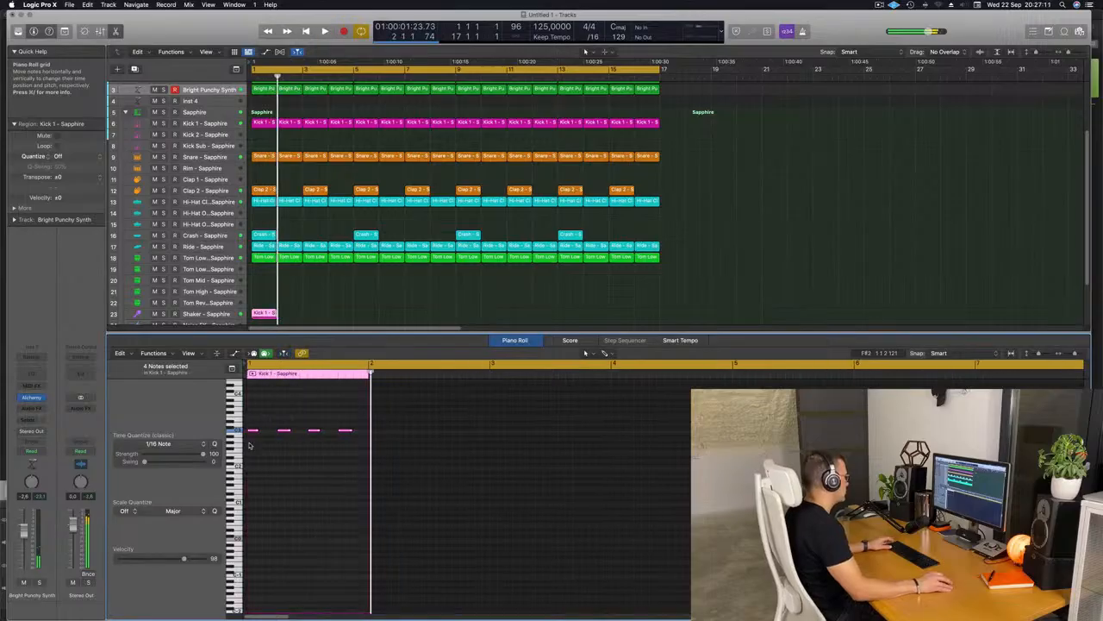
{"action": "left_click_drag", "start_coordinate": [256, 430], "coordinate": [257, 433]}
{"action": "key", "text": "space"}
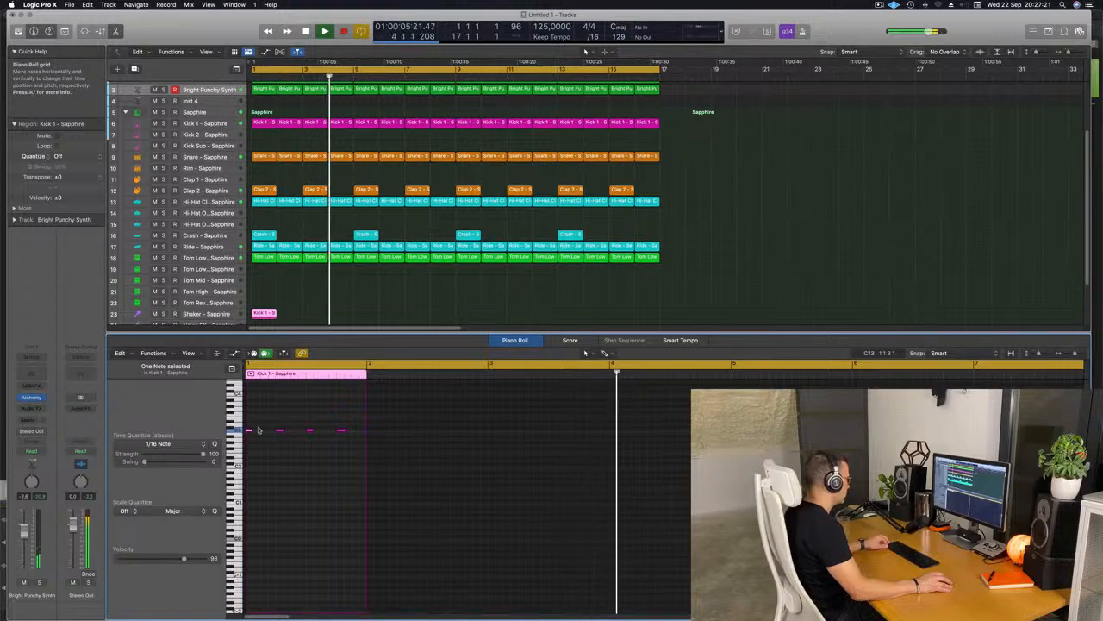
{"action": "left_click_drag", "start_coordinate": [252, 423], "coordinate": [347, 442]}
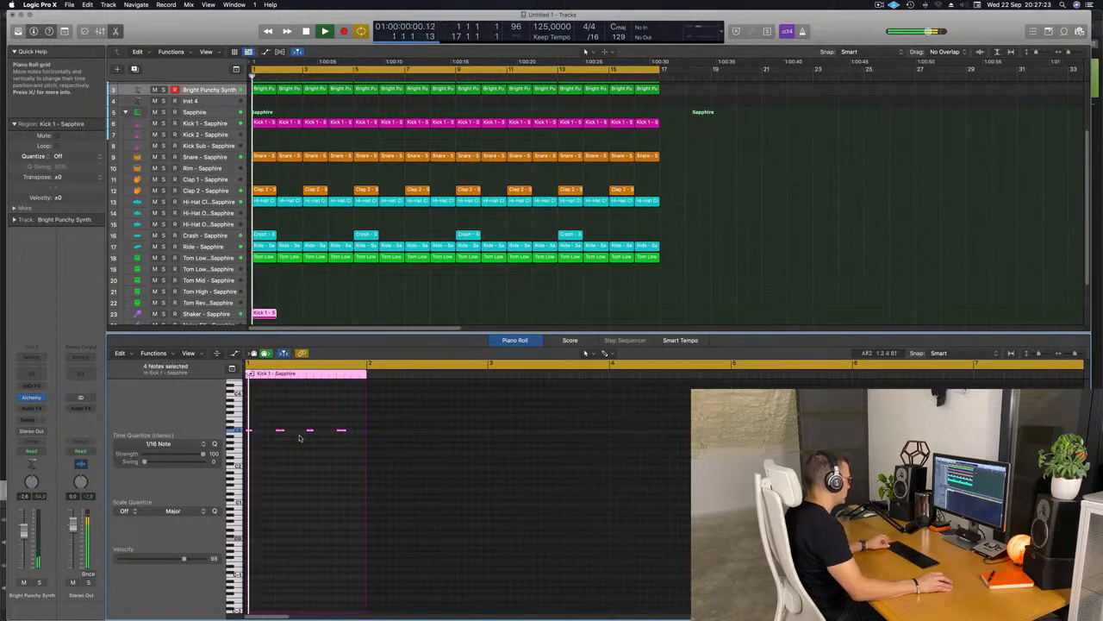
{"action": "left_click_drag", "start_coordinate": [249, 433], "coordinate": [268, 430]}
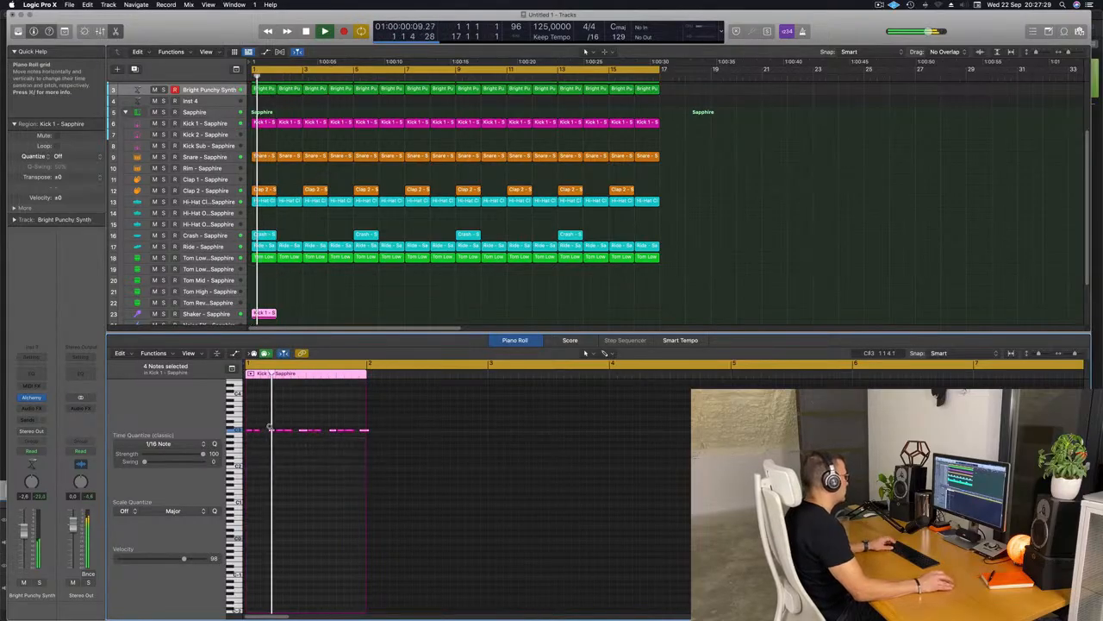
Step: Try the shaker notes one octave lower, restore their pitch, and set the Shaker track's volume to -30.0 dB
{"action": "left_click", "coordinate": [222, 315]}
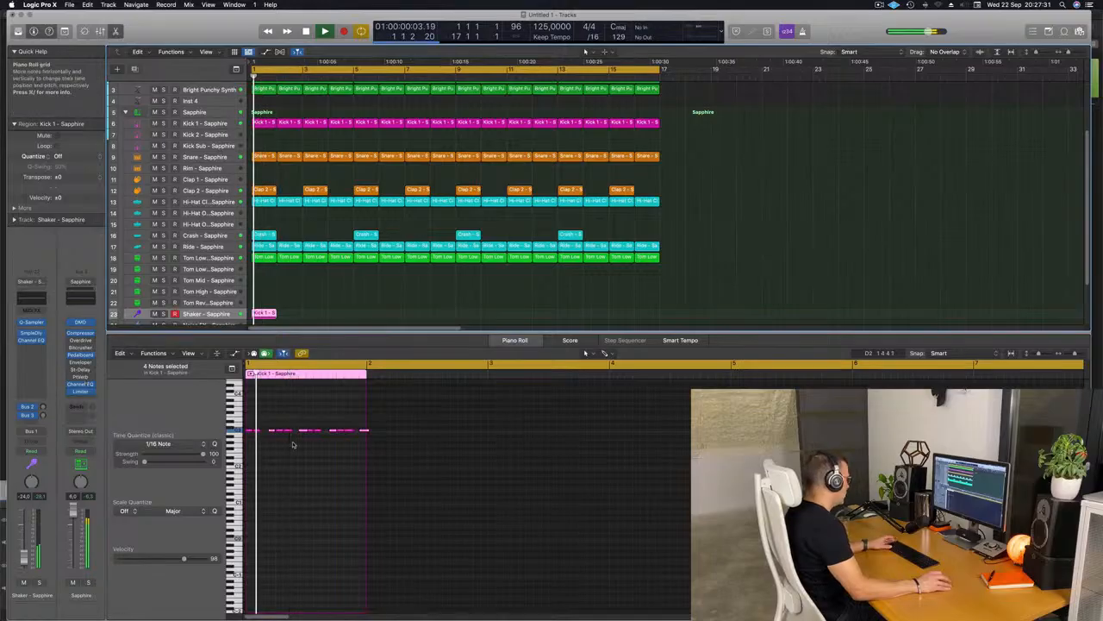
{"action": "left_click", "coordinate": [292, 469]}
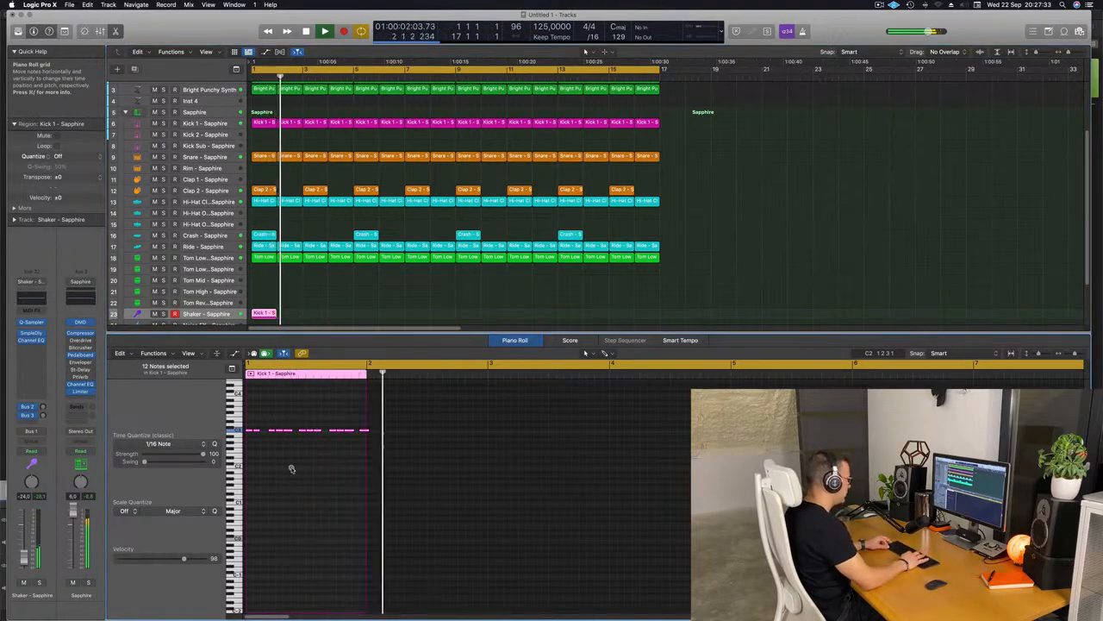
{"action": "key", "text": "shift+alt+Down"}
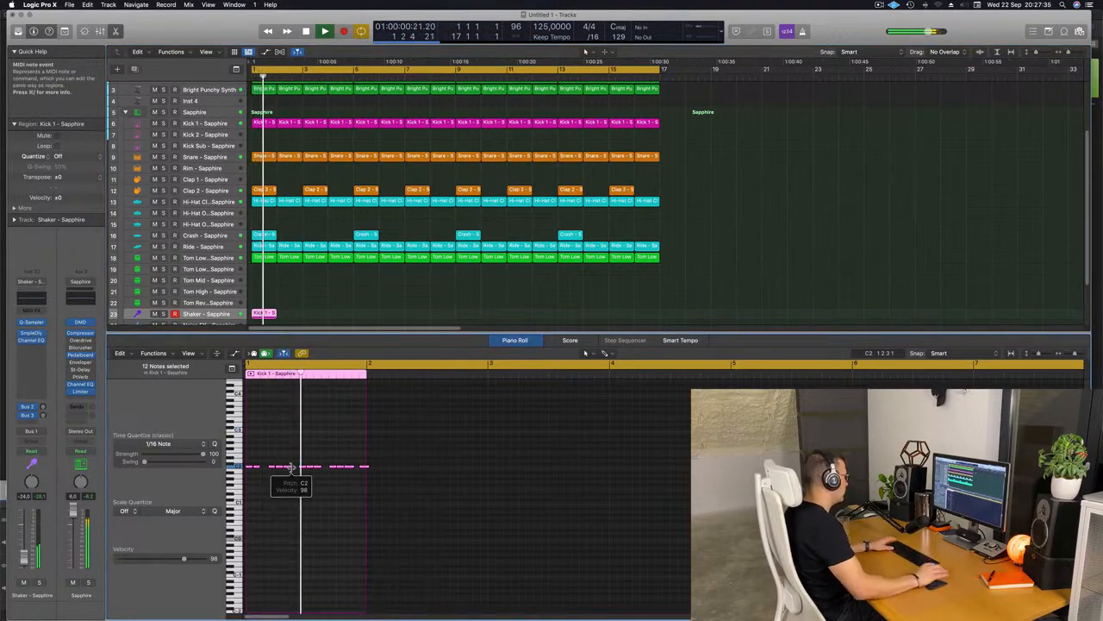
{"action": "key", "text": "shift+alt+Up"}
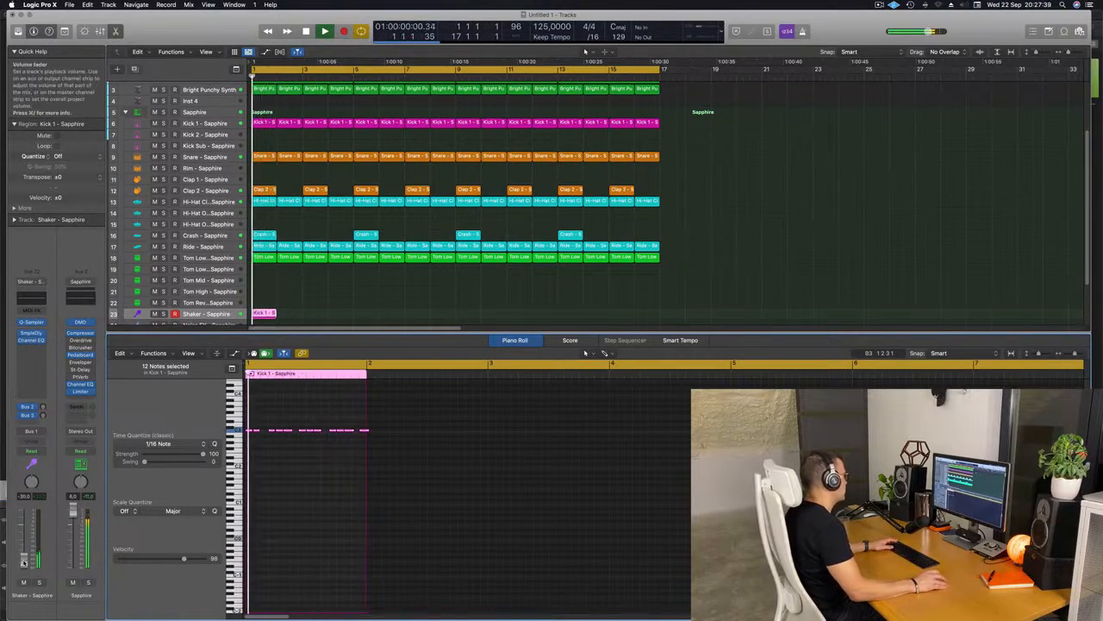
Step: Repeat the region on the Shaker track every bar up to bar 17
{"action": "left_click", "coordinate": [259, 315]}
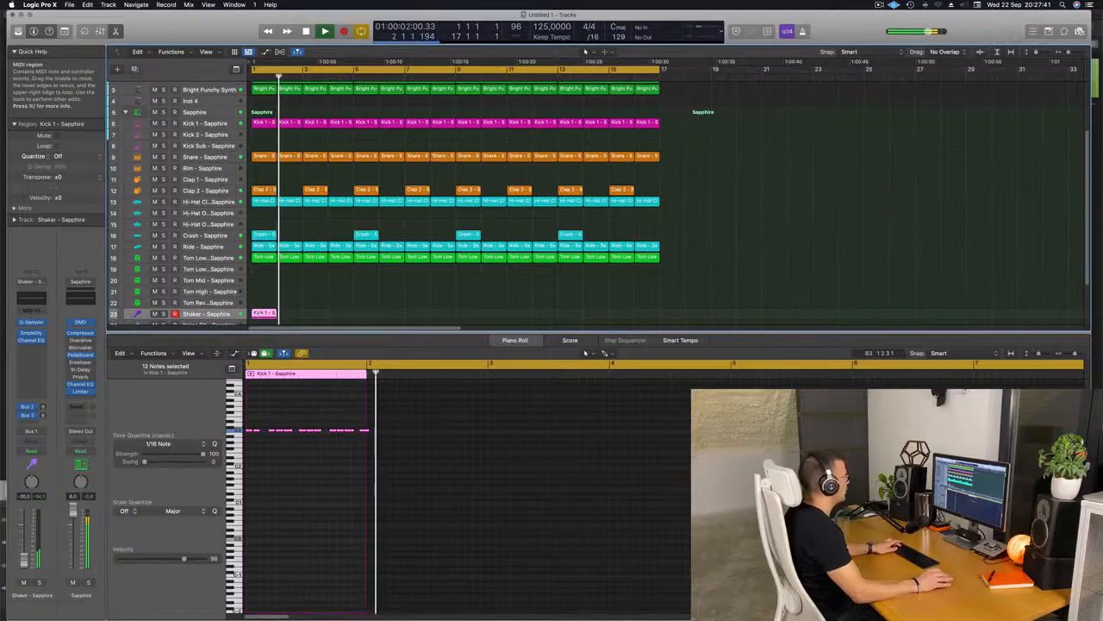
{"action": "key", "text": "super+r"}
{"action": "key", "text": "super+r"}
{"action": "key", "text": "super+r"}
{"action": "key", "text": "super+r"}
{"action": "key", "text": "super+r"}
{"action": "key", "text": "super+r"}
{"action": "key", "text": "super+r"}
{"action": "key", "text": "super+r"}
{"action": "key", "text": "super+r"}
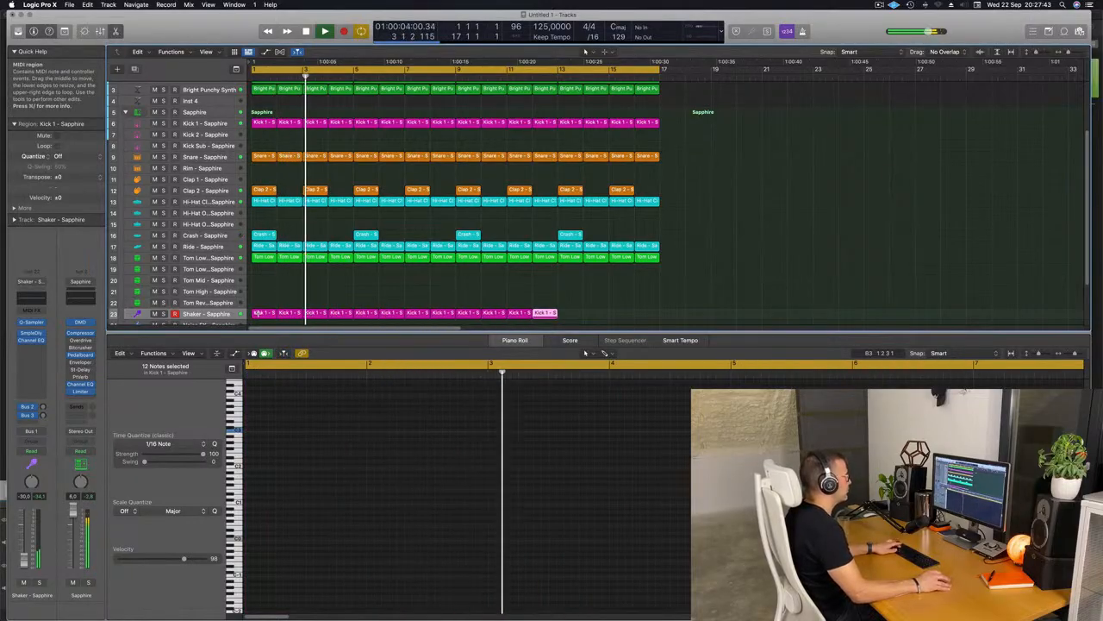
{"action": "key", "text": "super+r"}
{"action": "key", "text": "super+r"}
{"action": "key", "text": "super+r"}
{"action": "key", "text": "super+r"}
{"action": "left_click", "coordinate": [282, 297]}
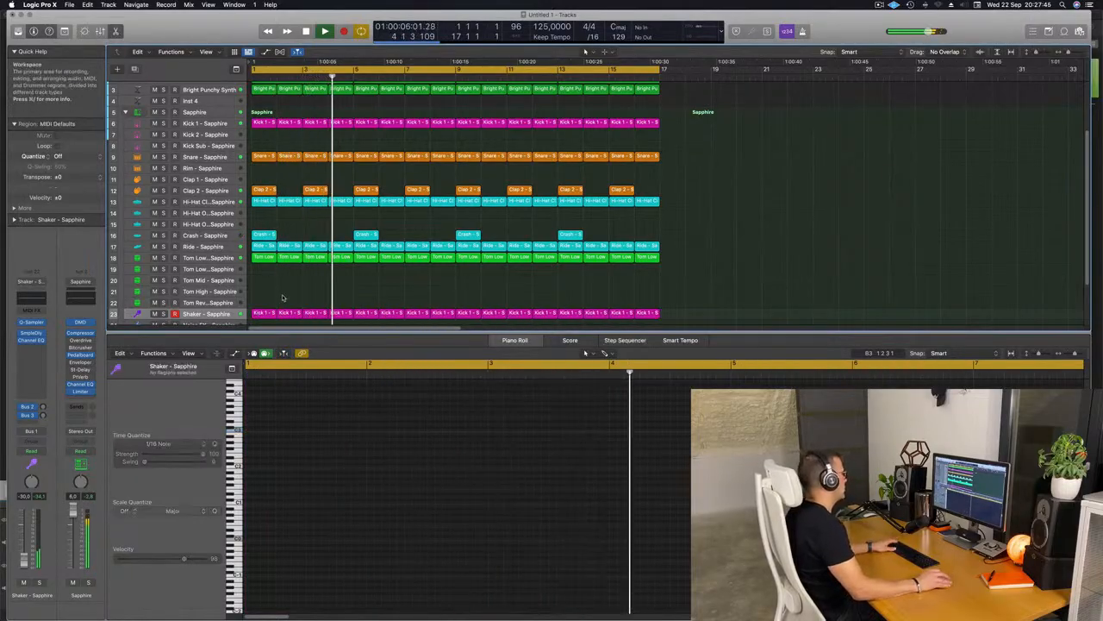
Step: Copy the first Tom Low region onto the Tom Mid track and move its note two octaves up and earlier in the bar
{"action": "left_click", "coordinate": [264, 259]}
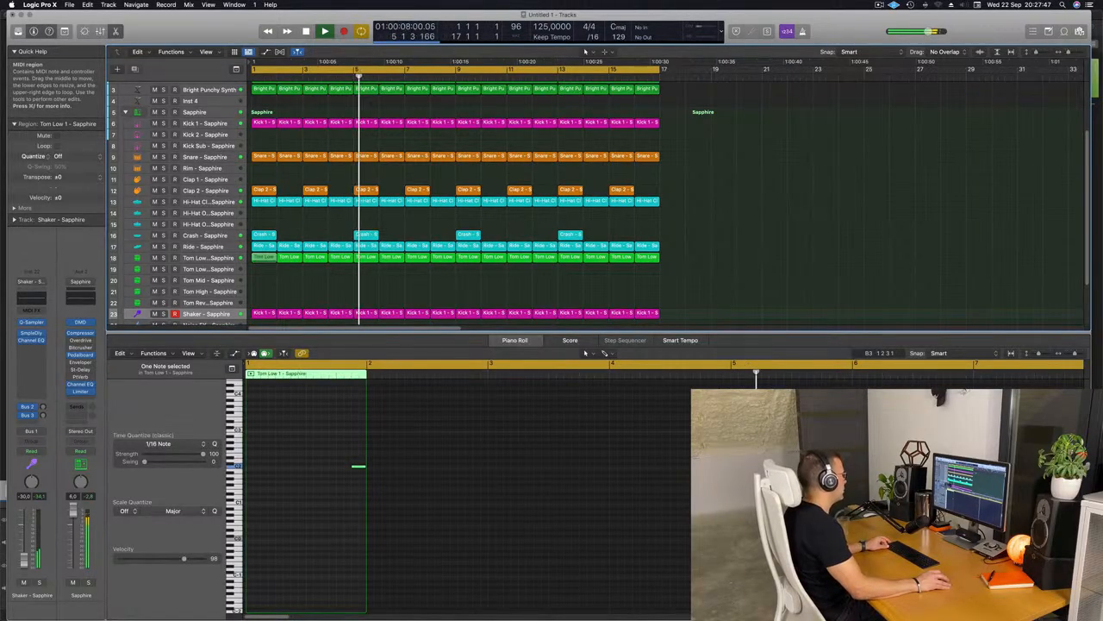
{"action": "left_click_drag", "start_coordinate": [264, 258], "coordinate": [264, 279]}
{"action": "key", "text": "Return"}
{"action": "left_click_drag", "start_coordinate": [333, 444], "coordinate": [414, 522]}
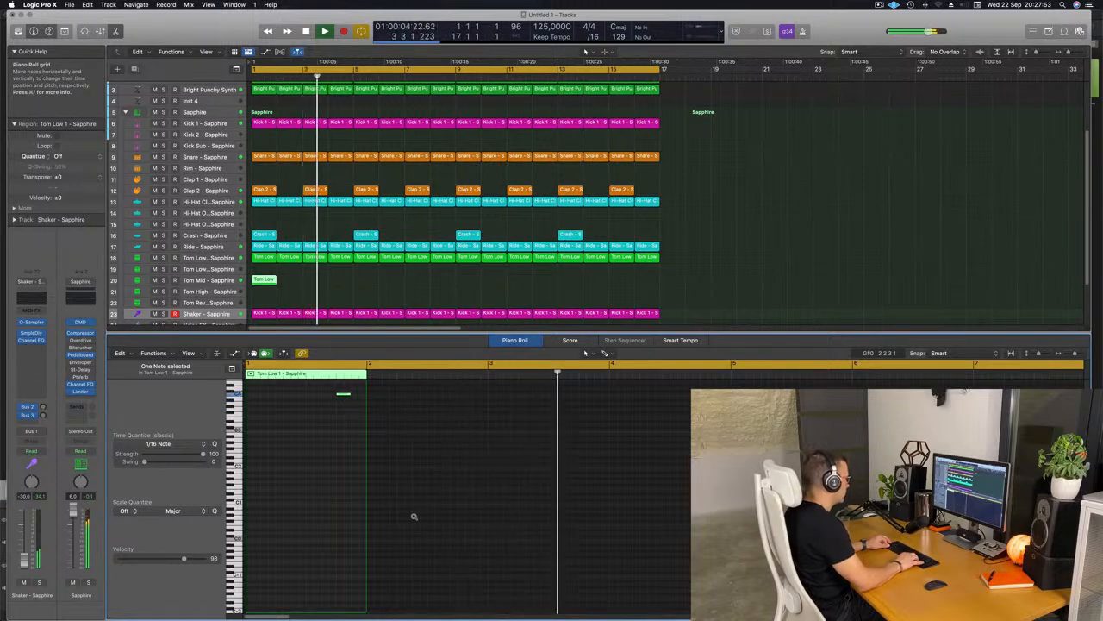
{"action": "key", "text": "space"}
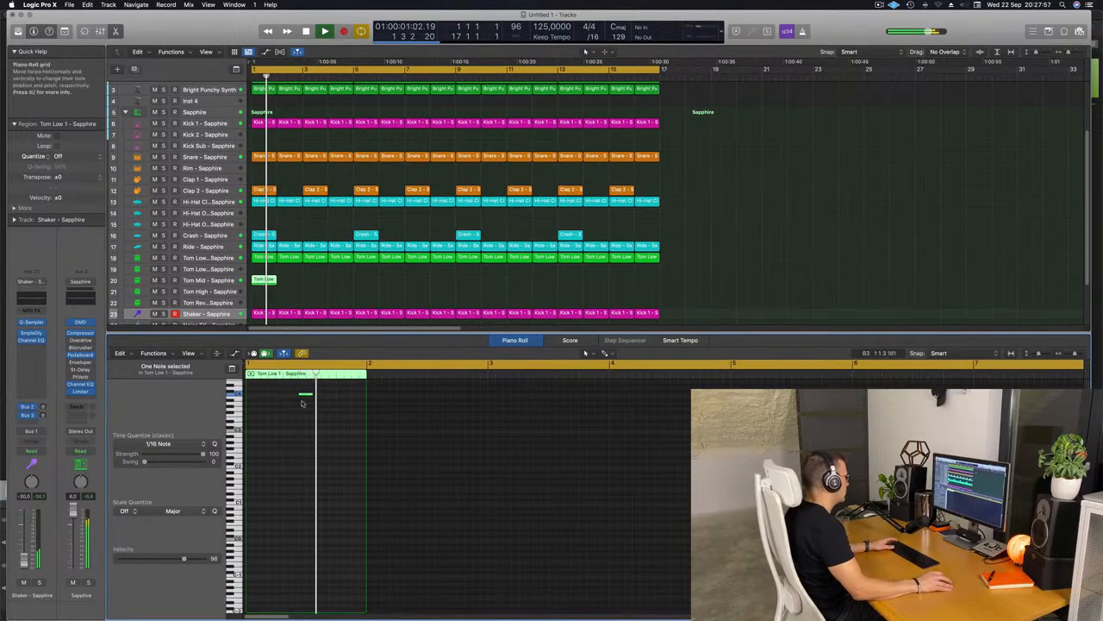
Step: Shorten the note on the Tom Mid track and repeat its region every bar up to bar 17
{"action": "left_click", "coordinate": [207, 280]}
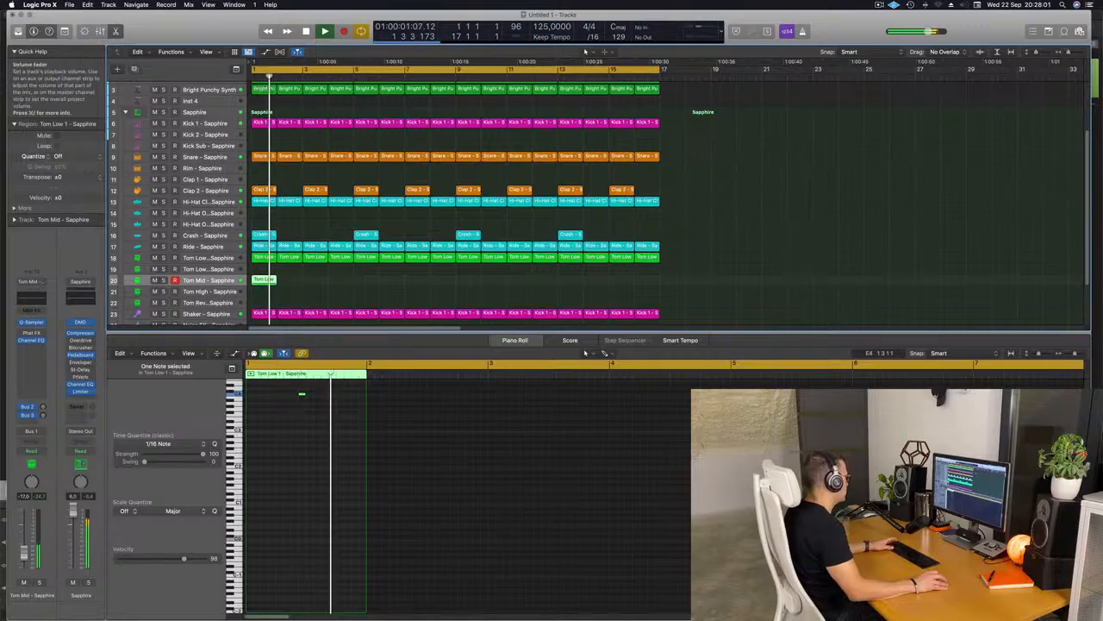
{"action": "left_click", "coordinate": [256, 287]}
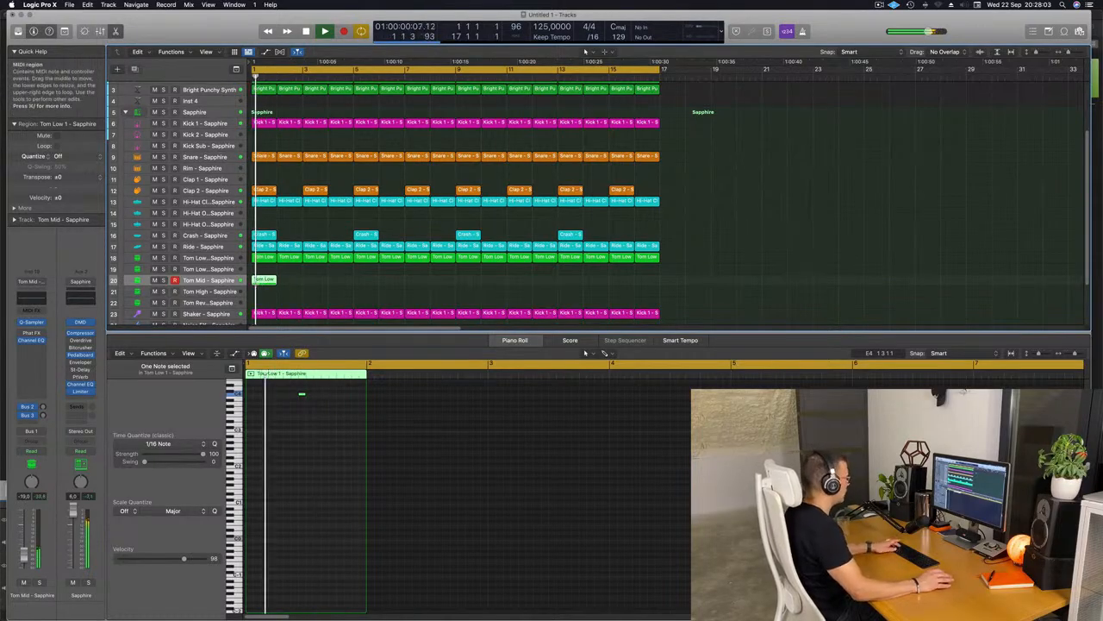
{"action": "key", "text": "super+r"}
{"action": "key", "text": "super+r"}
{"action": "key", "text": "super+r"}
{"action": "key", "text": "super+r"}
{"action": "key", "text": "super+r"}
{"action": "key", "text": "super+r"}
{"action": "key", "text": "super+r"}
{"action": "key", "text": "super+r"}
{"action": "key", "text": "super+r"}
{"action": "key", "text": "super+r"}
{"action": "key", "text": "super+r"}
{"action": "key", "text": "super+r"}
{"action": "key", "text": "super+r"}
{"action": "key", "text": "super+r"}
{"action": "key", "text": "super+r"}
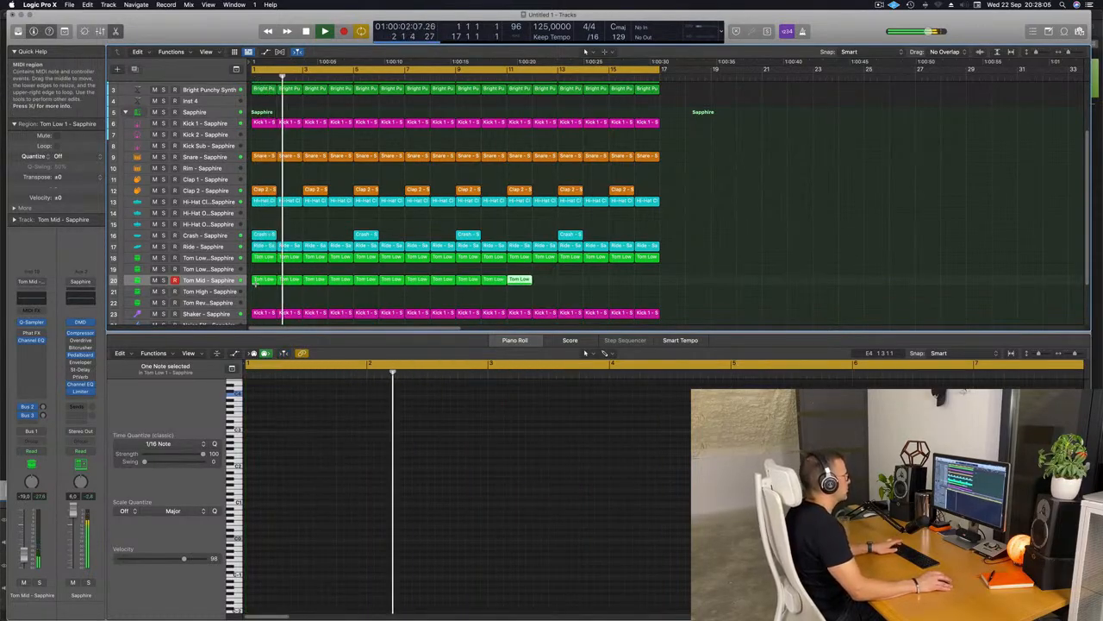
Step: Lower the Tom Mid track's volume to -24.0 dB and close the Piano Roll editor
{"action": "left_click", "coordinate": [207, 280]}
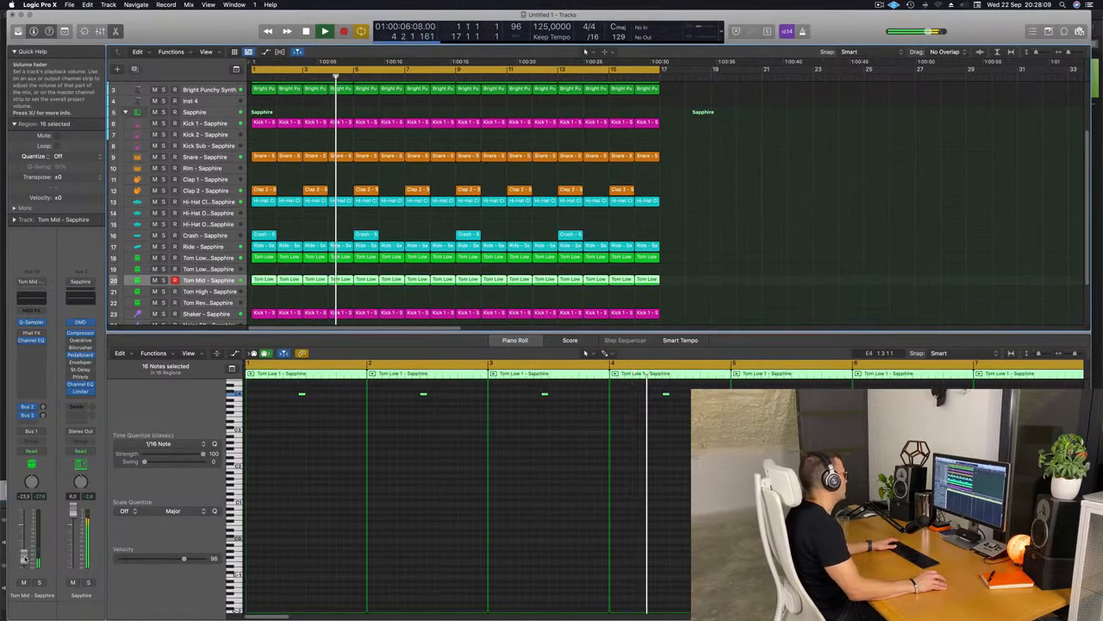
{"action": "left_click", "coordinate": [728, 199]}
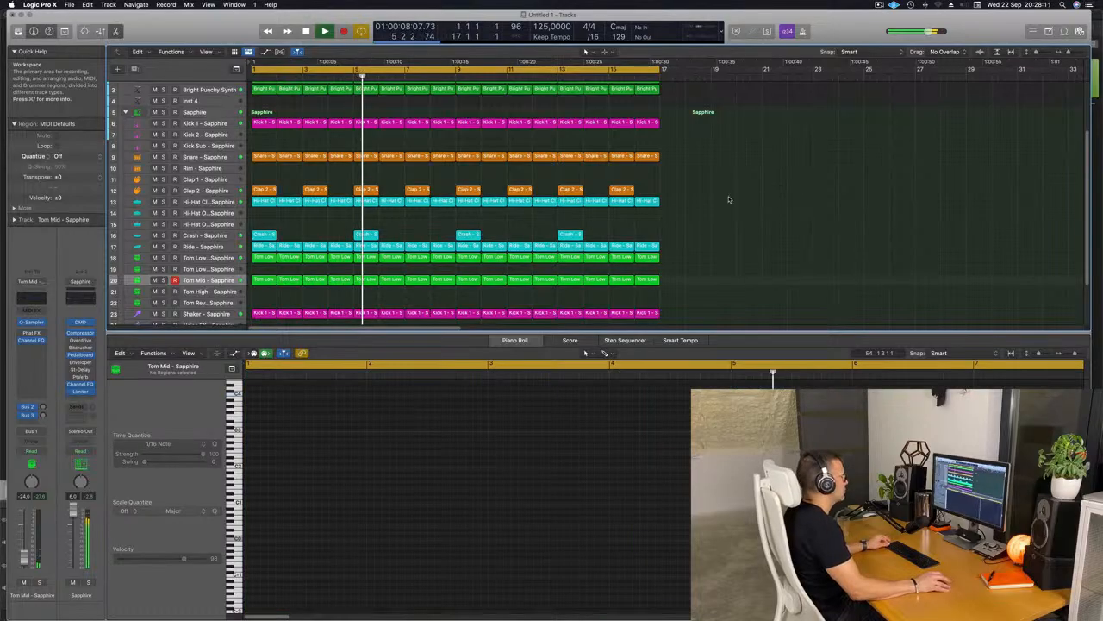
{"action": "scroll", "coordinate": [534, 215], "scroll_direction": "down", "scroll_amount": 2}
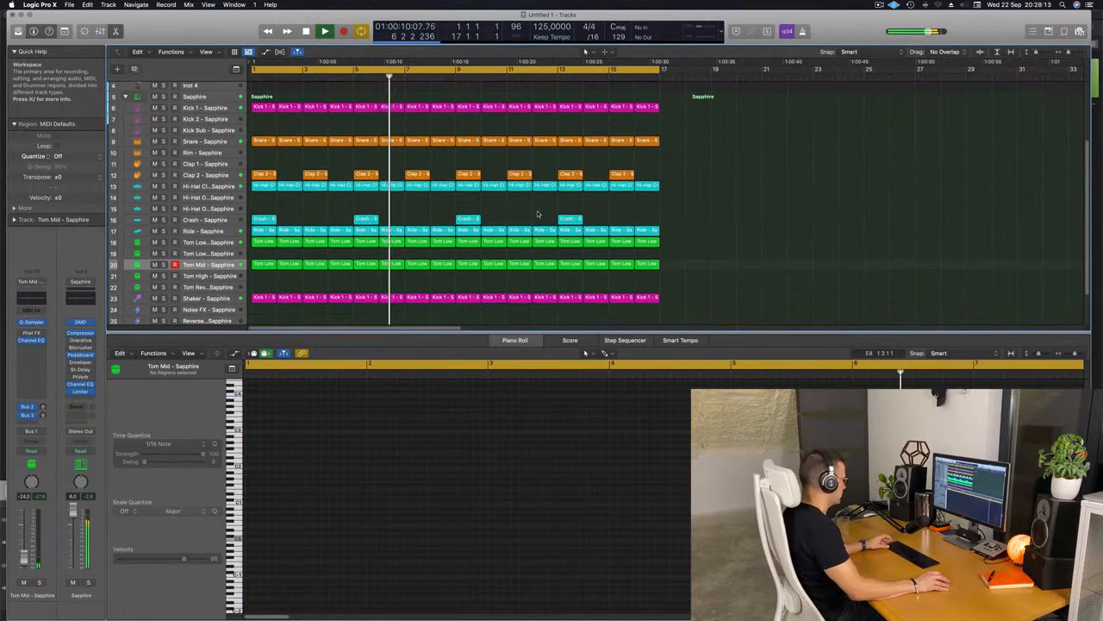
{"action": "key", "text": "x"}
{"action": "key", "text": "x"}
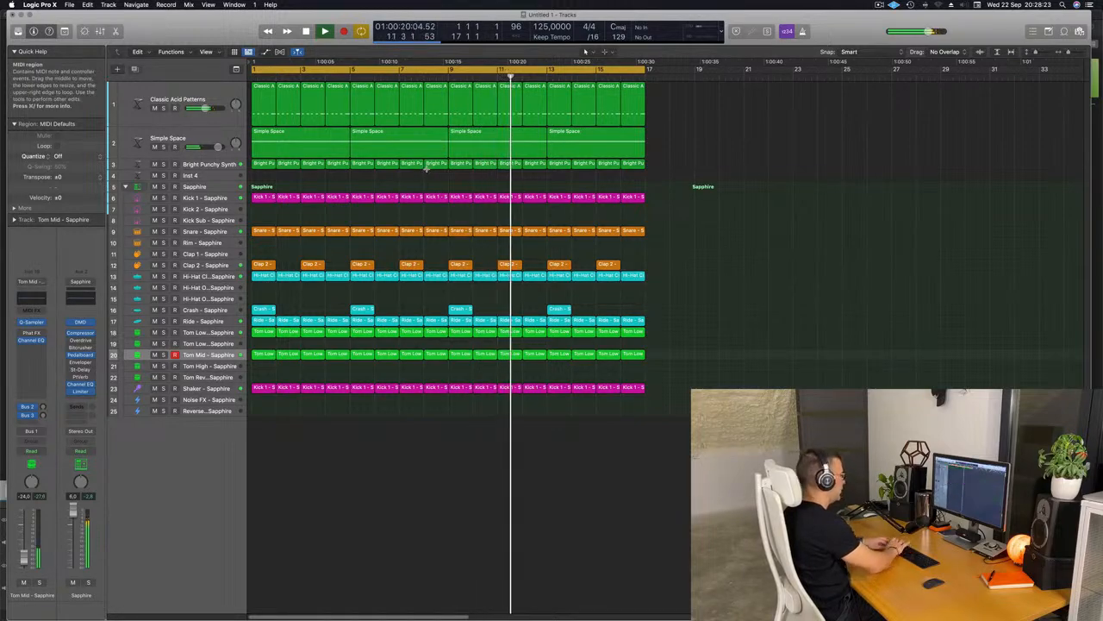
Step: Repeat all regions once from bar 17 and extend the cycle range to bar 33
{"action": "key", "text": "super+a"}
{"action": "key", "text": "super+r"}
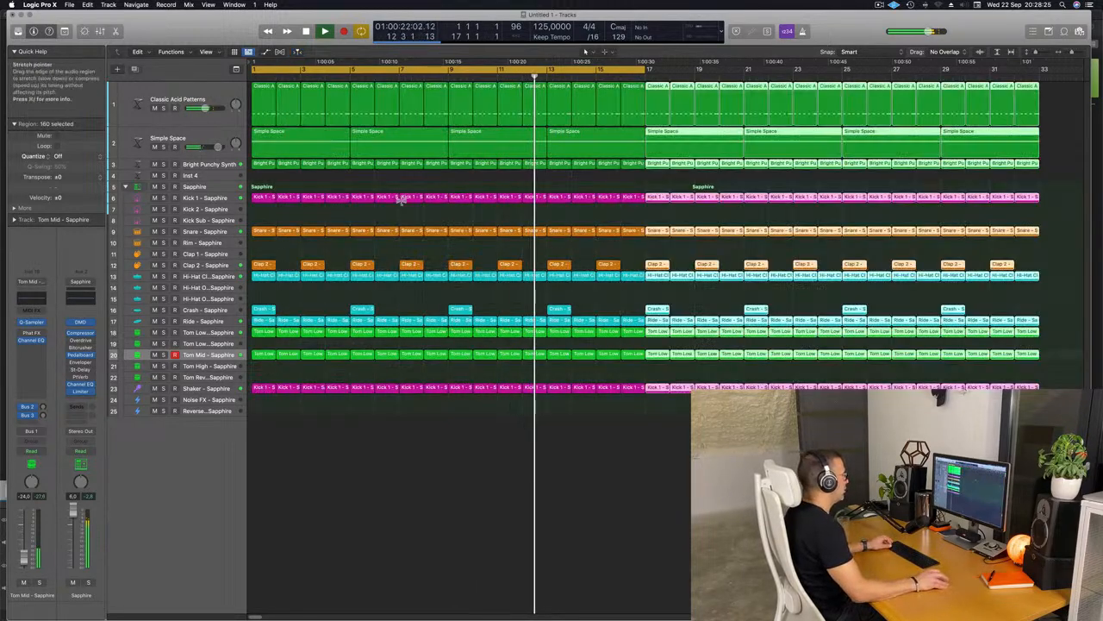
{"action": "key", "text": "super+Left"}
{"action": "key", "text": "super+Right"}
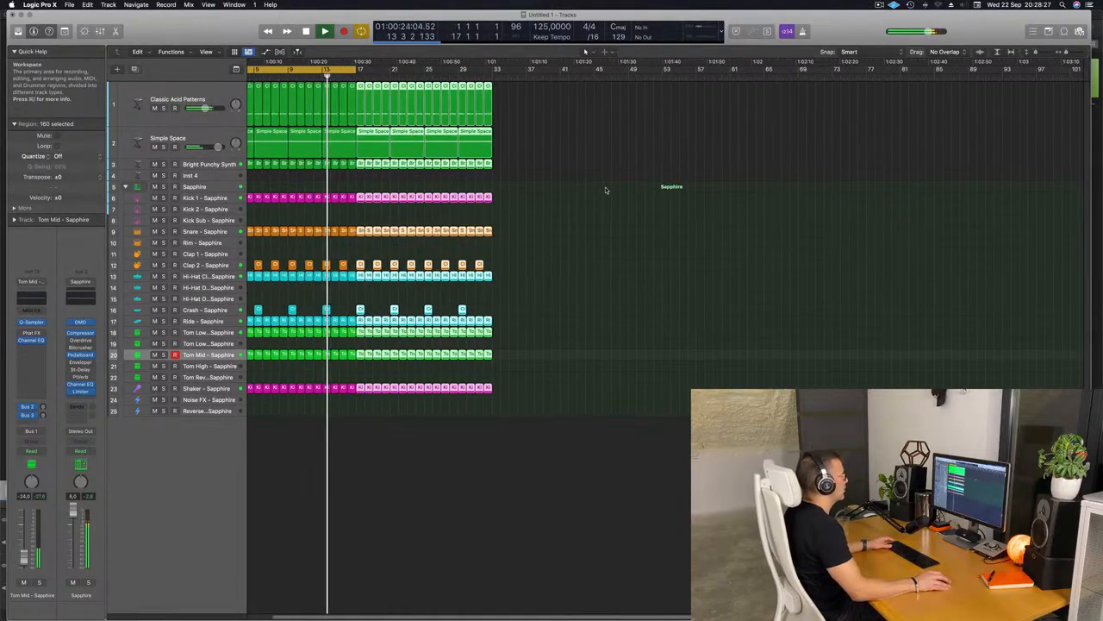
{"action": "key", "text": "super+Right"}
{"action": "left_click", "coordinate": [640, 155]}
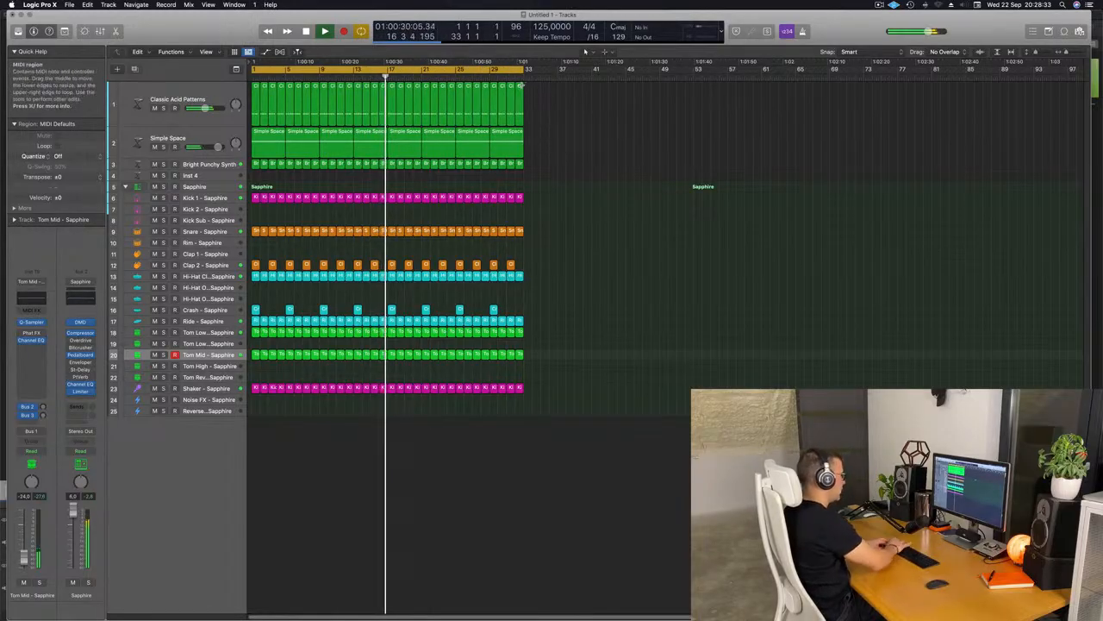
Step: Select the whole 32-bar arrangement and repeat it once so it runs up to bar 65
{"action": "key", "text": "super+a"}
{"action": "key", "text": "super+r"}
{"action": "scroll", "coordinate": [522, 84], "scroll_direction": "left", "scroll_amount": 3}
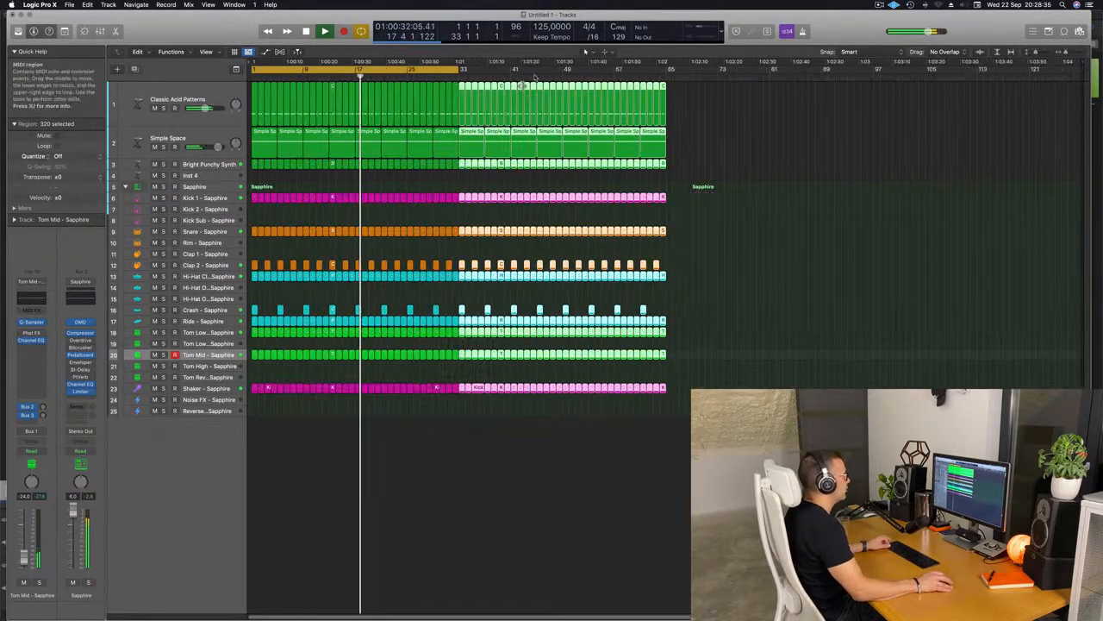
Step: Move the project end marker to bar 66 and extend the cycle range to bar 65
{"action": "left_click", "coordinate": [1075, 64]}
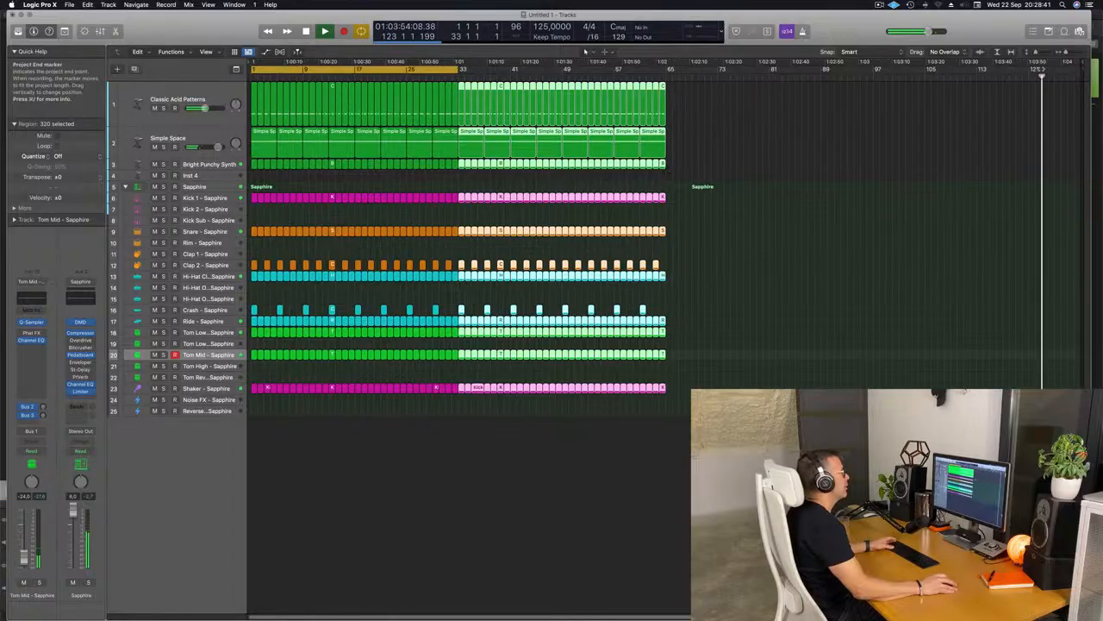
{"action": "key", "text": "space"}
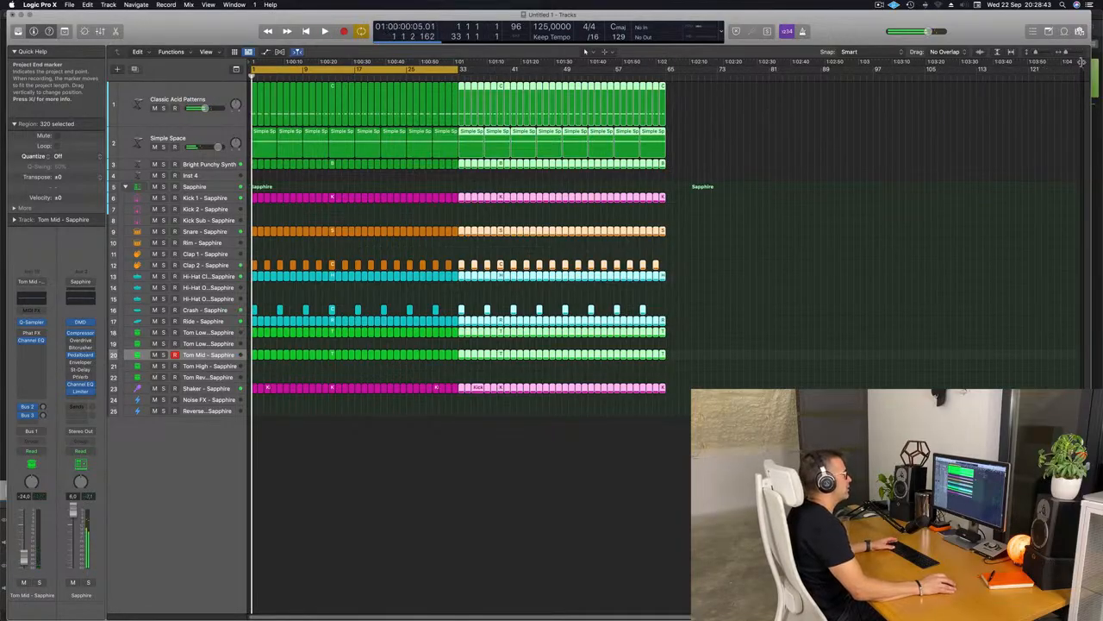
{"action": "left_click_drag", "start_coordinate": [1082, 62], "coordinate": [669, 118]}
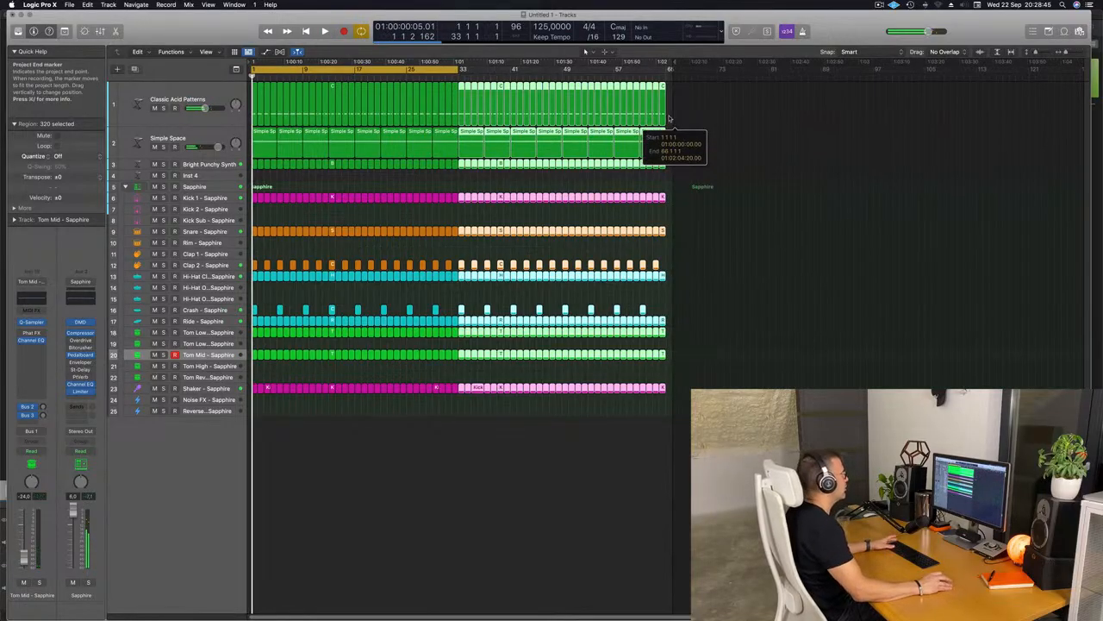
{"action": "key", "text": "space"}
{"action": "left_click_drag", "start_coordinate": [457, 68], "coordinate": [668, 82]}
Step: Duplicate the Classic Acid Patterns track with its settings and copy its first one-bar region onto the new track
{"action": "left_click", "coordinate": [210, 97]}
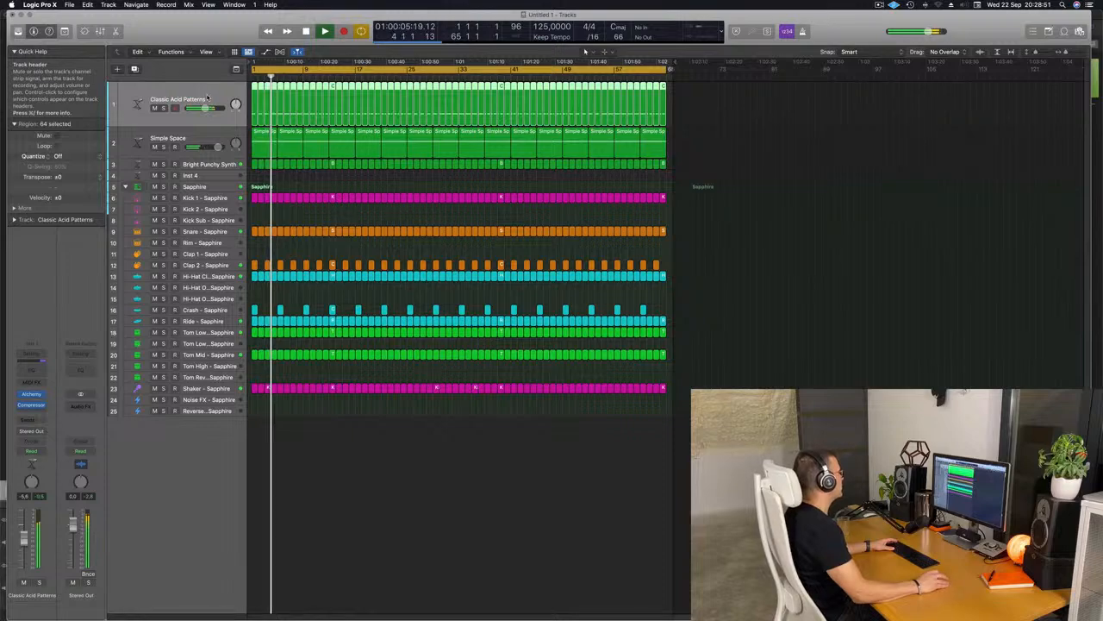
{"action": "left_click", "coordinate": [135, 69]}
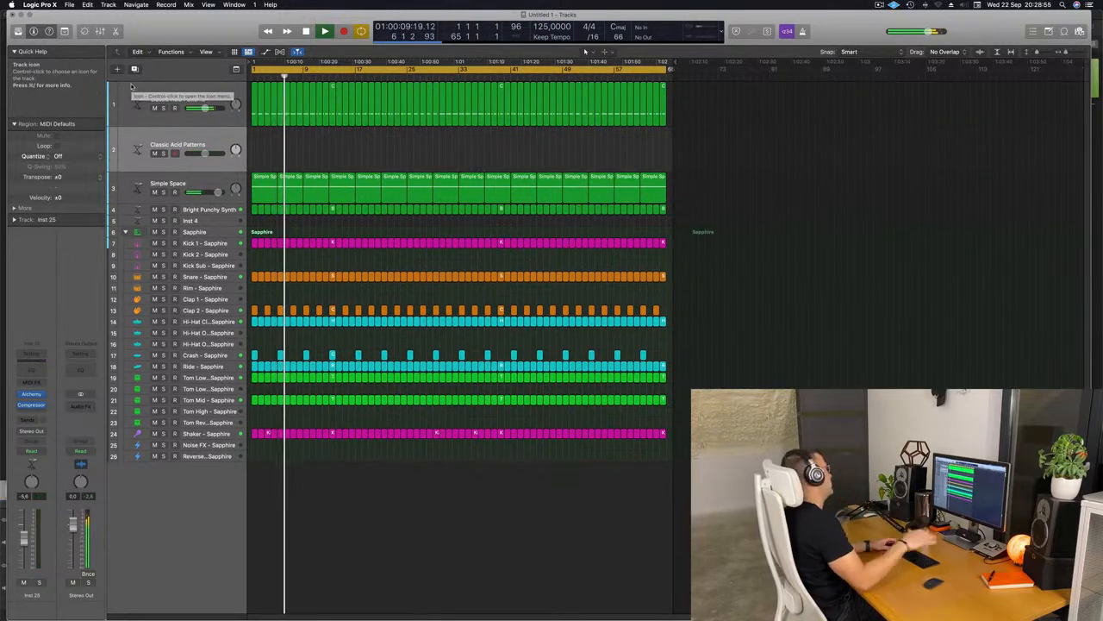
{"action": "left_click_drag", "start_coordinate": [255, 120], "coordinate": [251, 142]}
Step: Keep only the last note of the copied acid region, move it to beat 3 one octave higher, and lengthen it slightly
{"action": "double_click", "coordinate": [254, 133]}
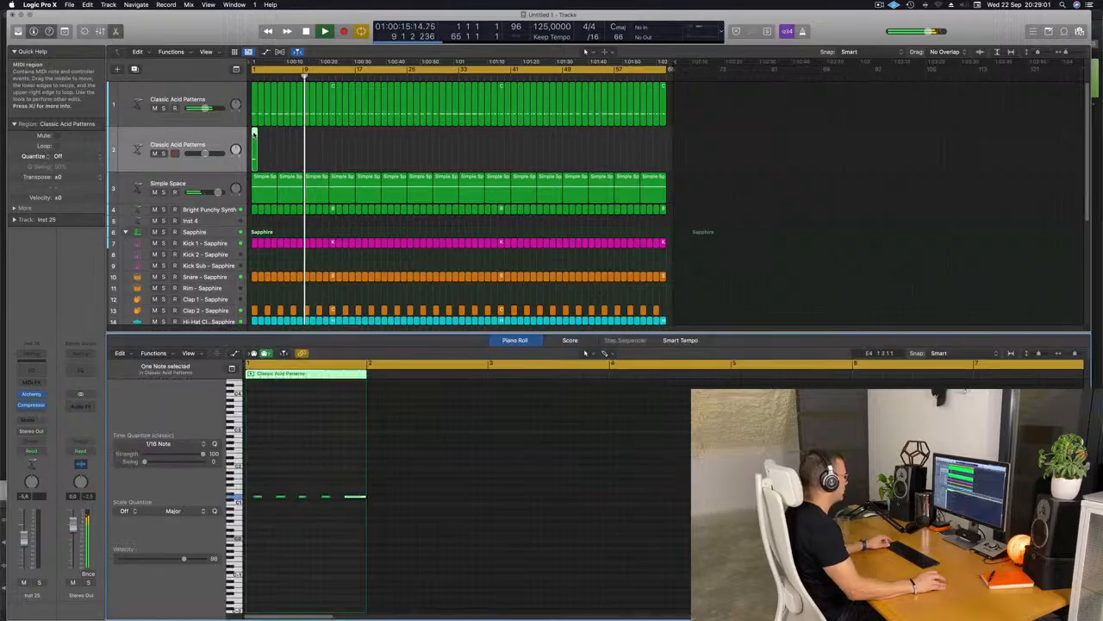
{"action": "scroll", "coordinate": [300, 533], "scroll_direction": "down", "scroll_amount": 1}
{"action": "scroll", "coordinate": [285, 495], "scroll_direction": "right", "scroll_amount": 1}
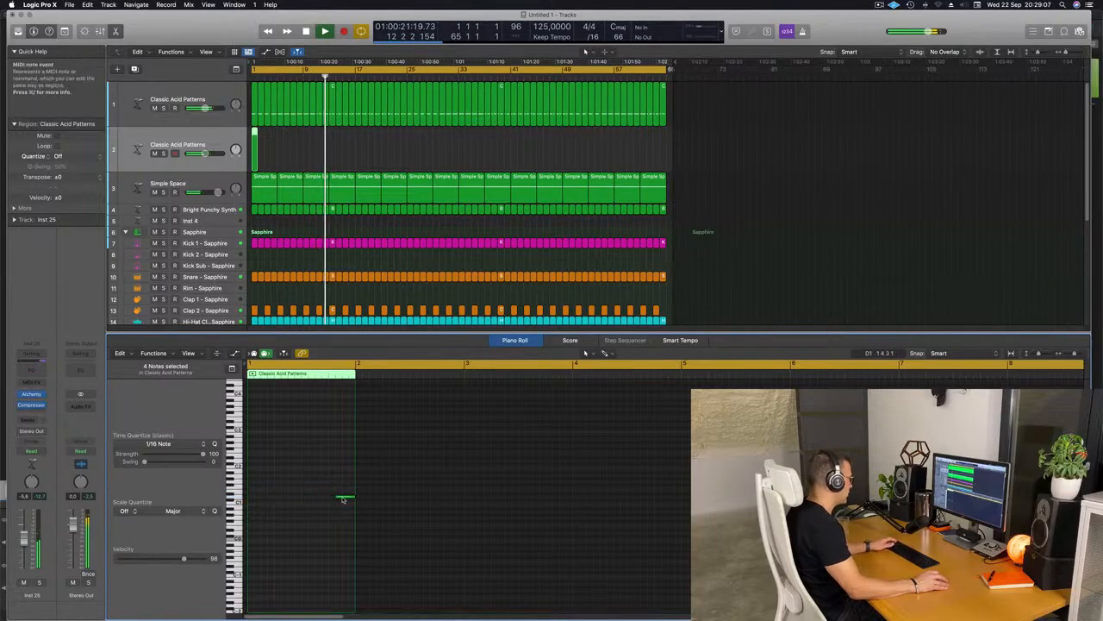
{"action": "left_click_drag", "start_coordinate": [338, 497], "coordinate": [310, 500]}
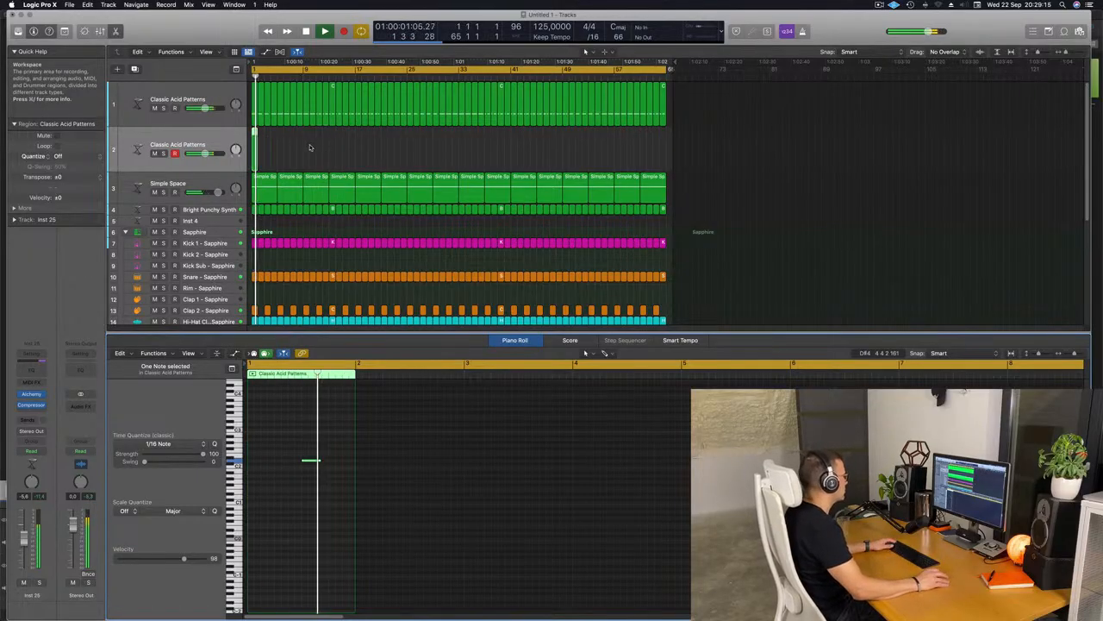
{"action": "left_click", "coordinate": [312, 461]}
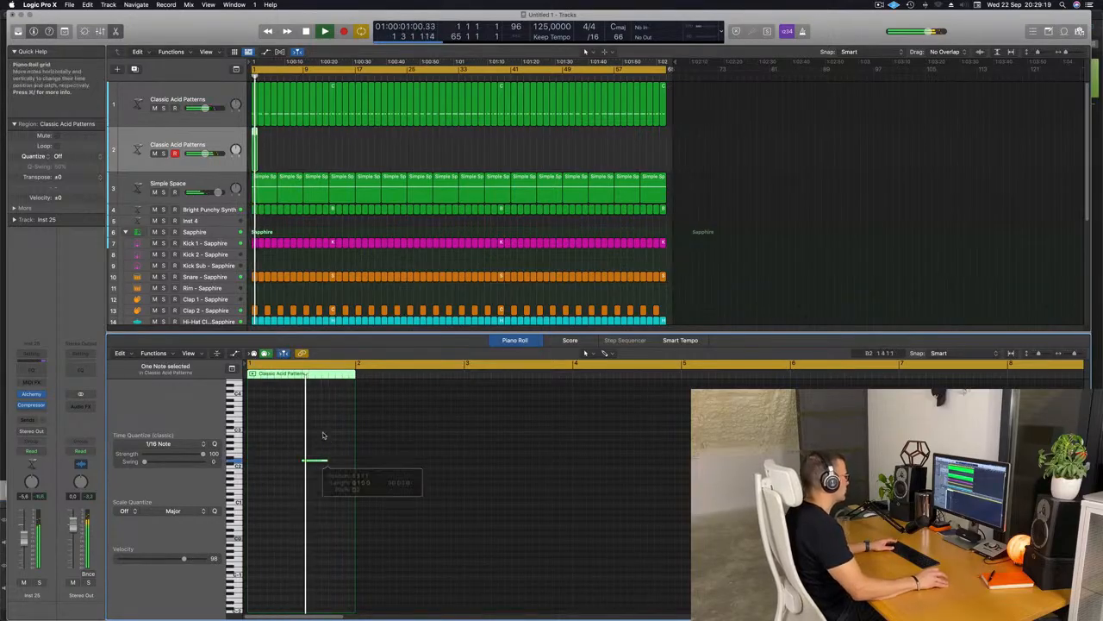
Step: Repeat the edited one-bar region along the second Classic Acid Patterns track until it fills all 64 bars
{"action": "left_click_drag", "start_coordinate": [291, 152], "coordinate": [251, 157]}
{"action": "key", "text": "Return"}
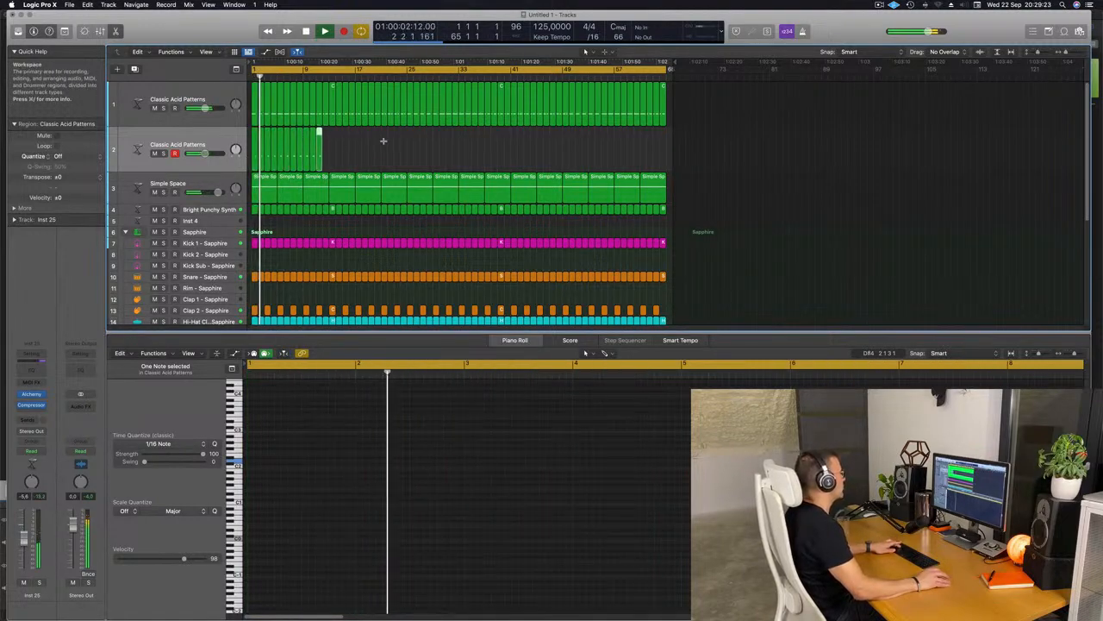
{"action": "left_click_drag", "start_coordinate": [378, 154], "coordinate": [244, 161]}
{"action": "key", "text": "super+r"}
{"action": "key", "text": "super+r"}
{"action": "key", "text": "super+r"}
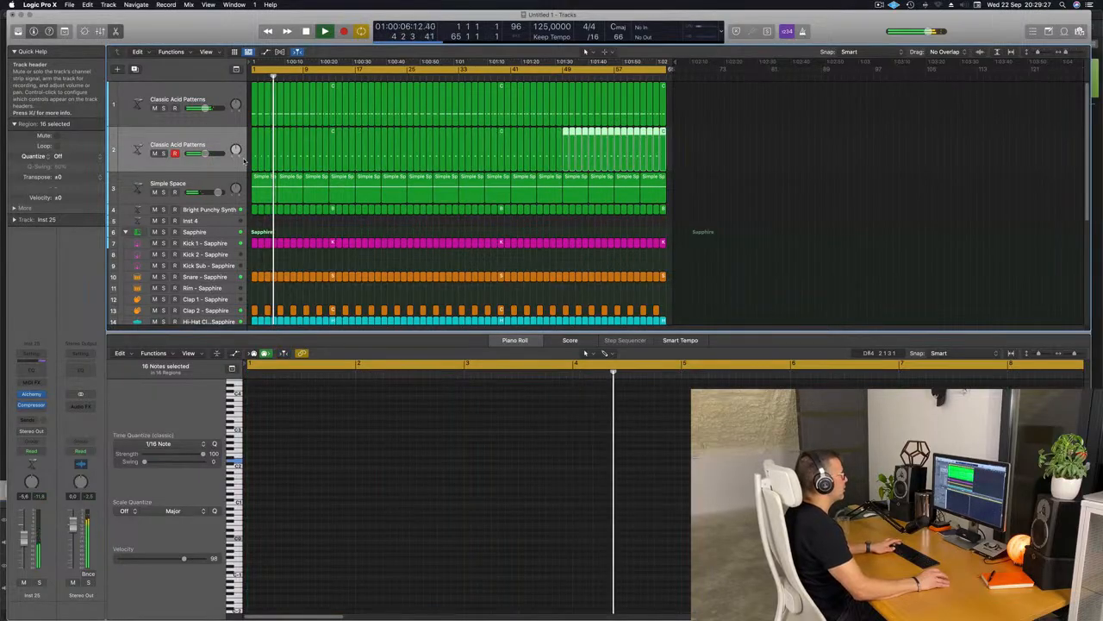
{"action": "key", "text": "Return"}
{"action": "left_click", "coordinate": [215, 144]}
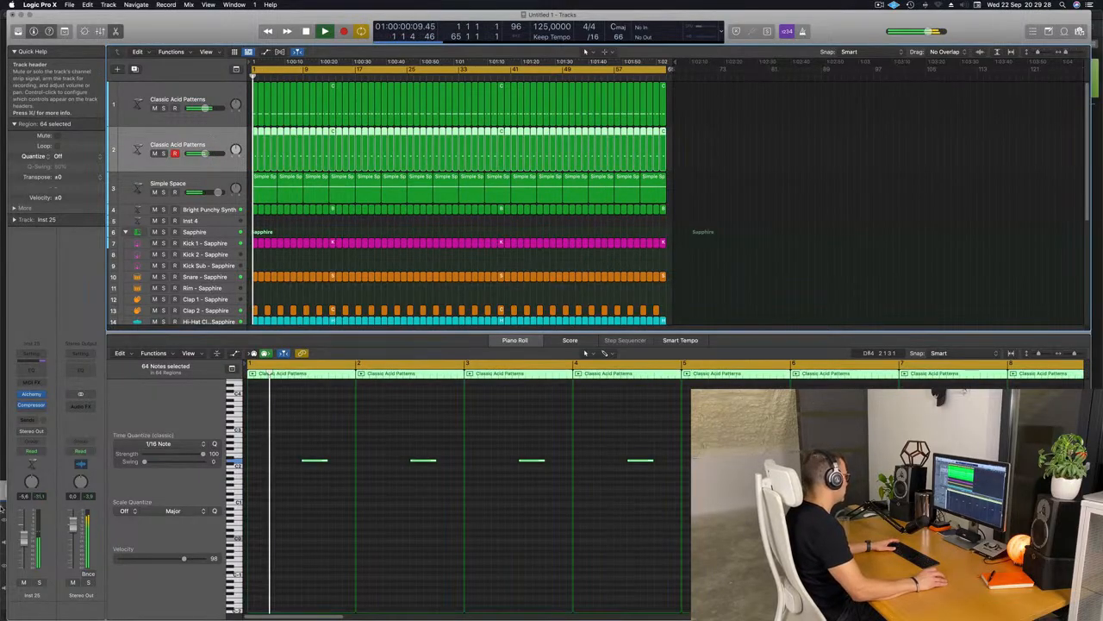
Step: Change the arpeggiator pattern in the second acid track's Alchemy synth and adjust the arpeggiator's swing
{"action": "left_click", "coordinate": [31, 394]}
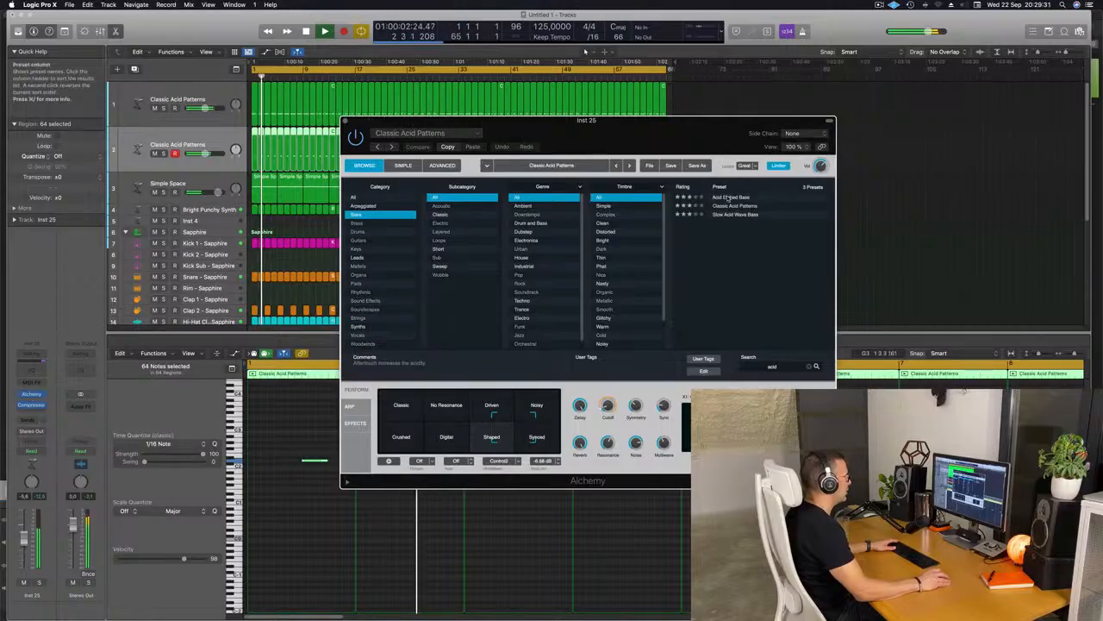
{"action": "key", "text": "space"}
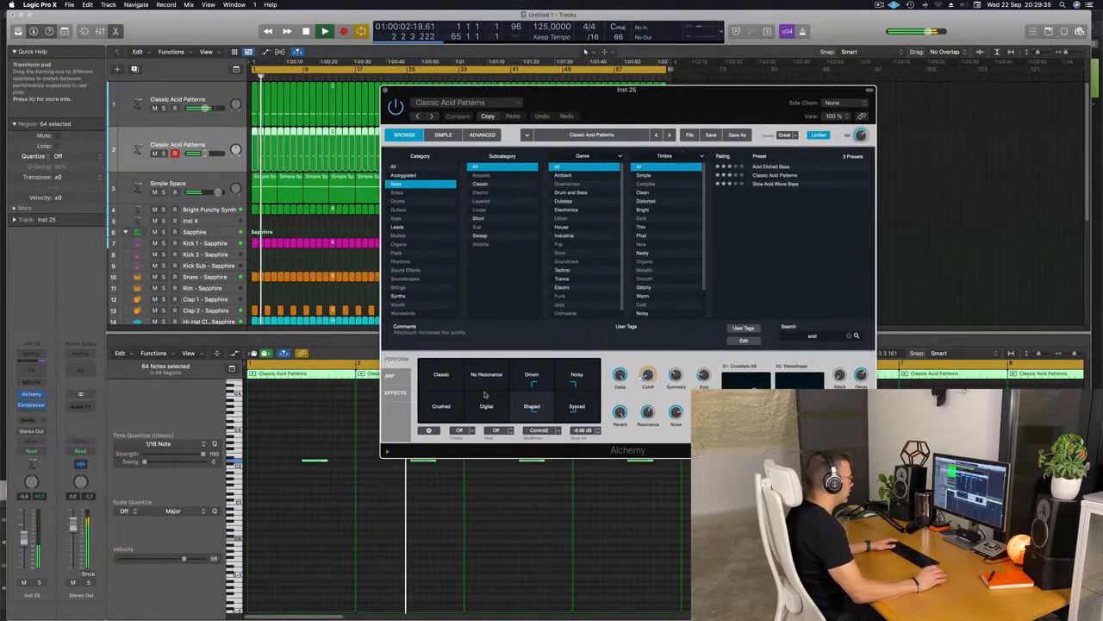
{"action": "left_click", "coordinate": [396, 378]}
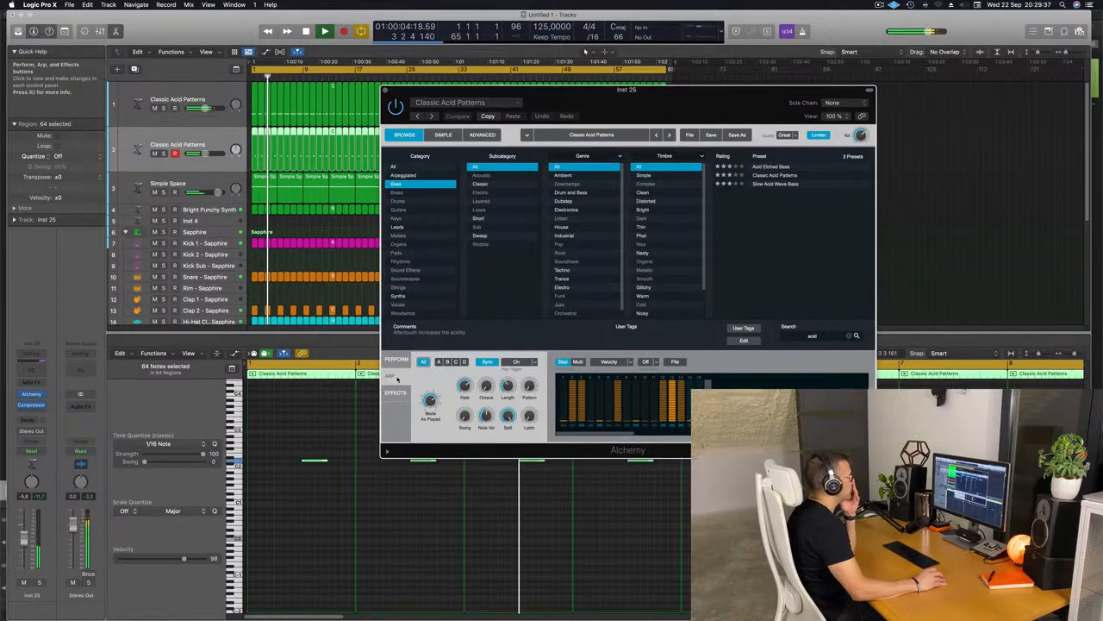
{"action": "mouse_move", "coordinate": [465, 386]}
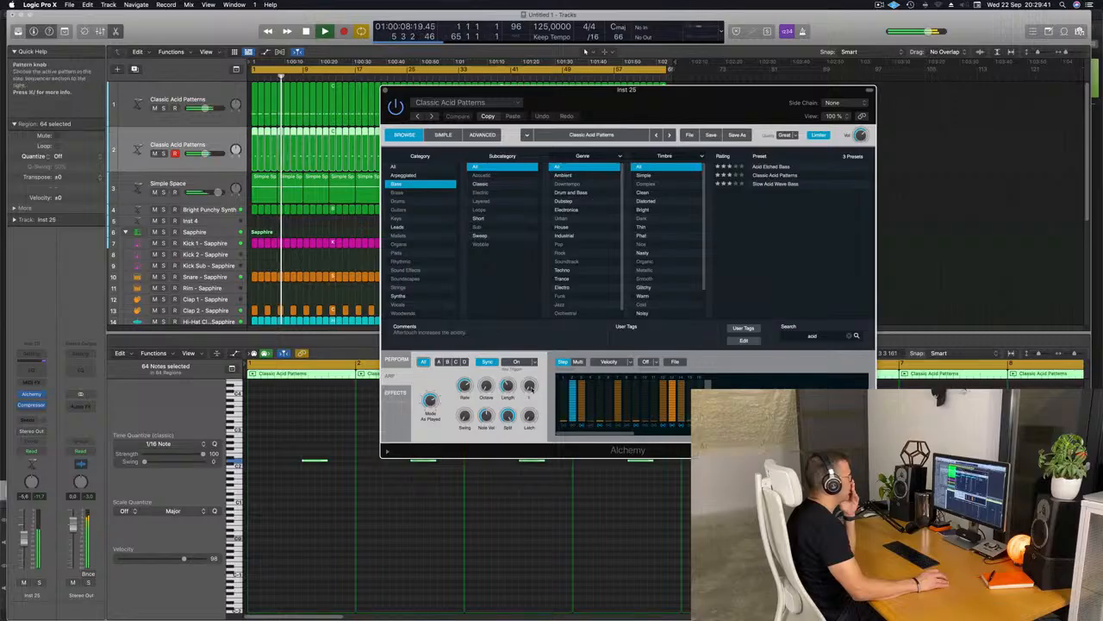
{"action": "left_click_drag", "start_coordinate": [529, 388], "coordinate": [529, 382]}
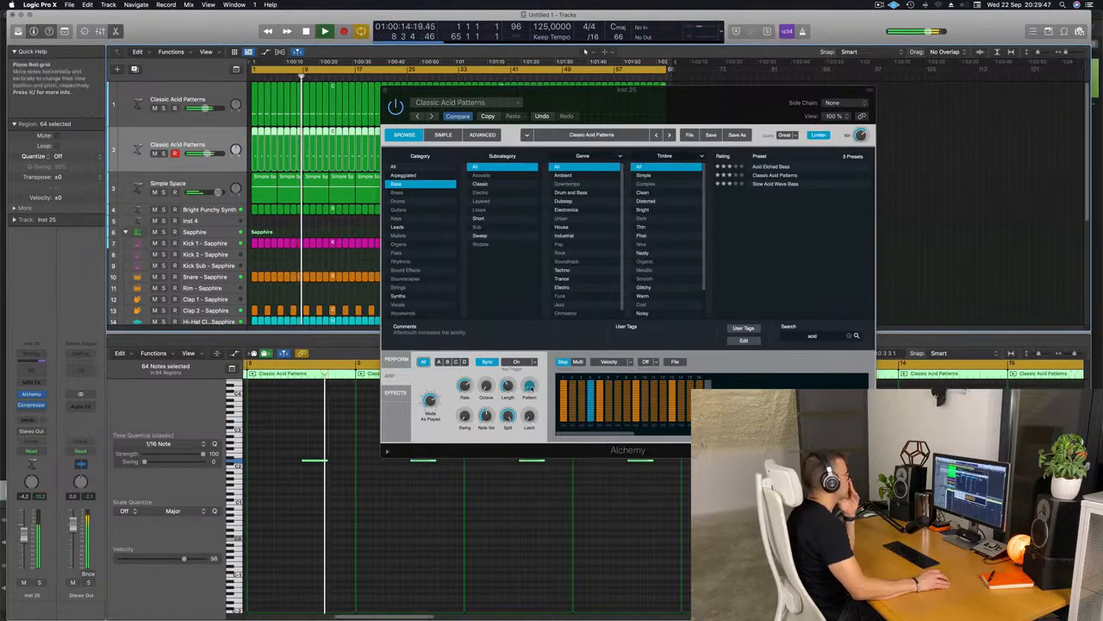
{"action": "mouse_move", "coordinate": [529, 385]}
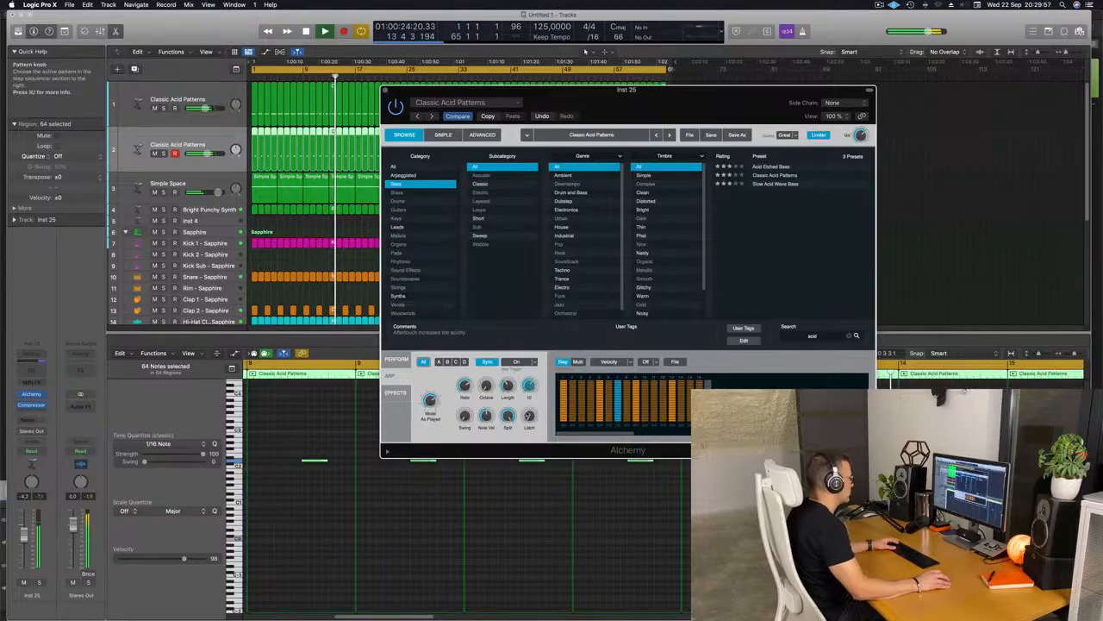
{"action": "mouse_move", "coordinate": [529, 415]}
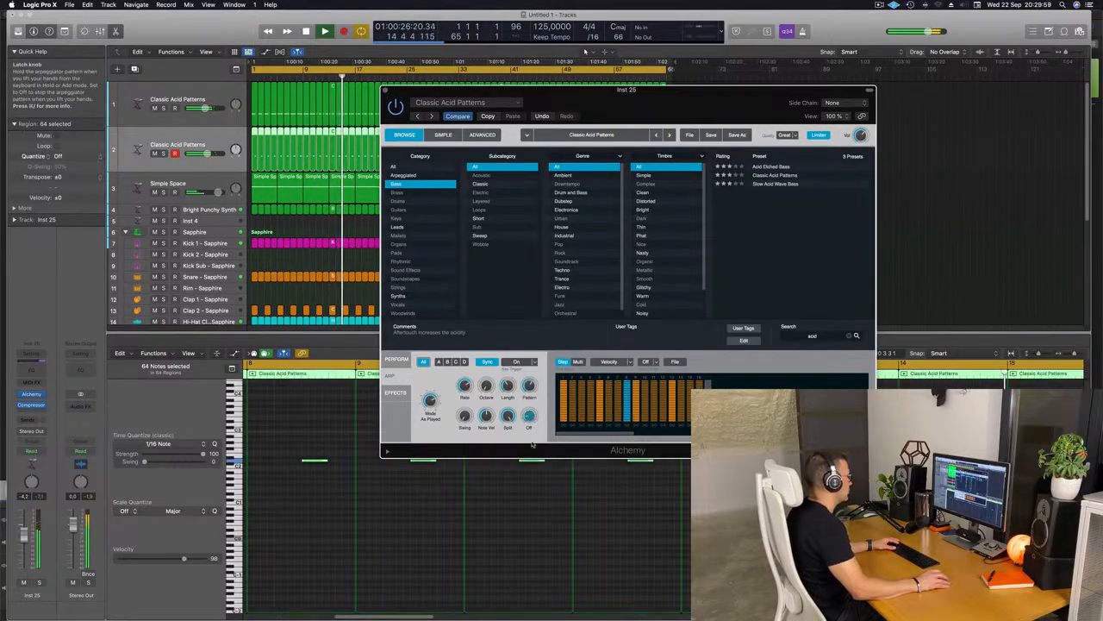
{"action": "mouse_move", "coordinate": [451, 416]}
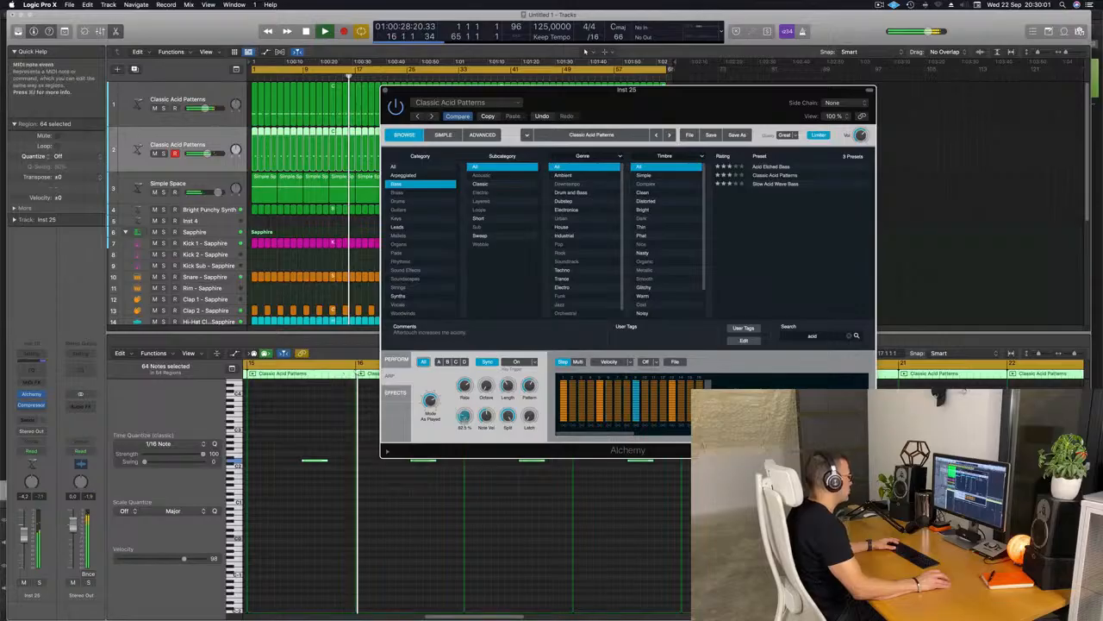
{"action": "left_click_drag", "start_coordinate": [465, 419], "coordinate": [465, 414]}
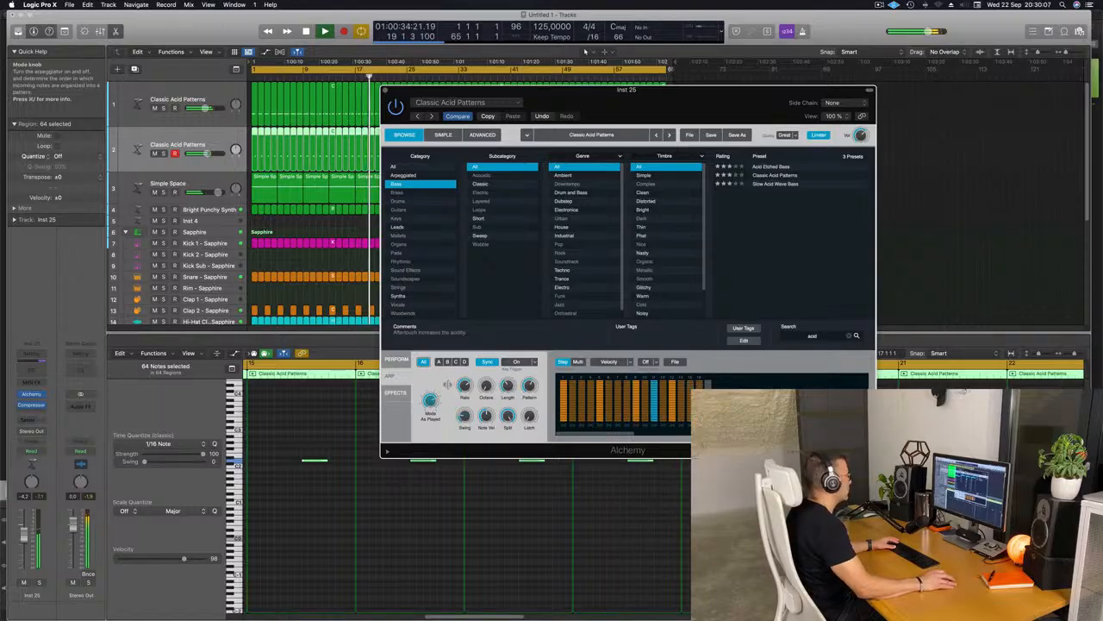
Step: Raise Alchemy's filter cutoff to about 36% and lower the second acid track's volume
{"action": "left_click_drag", "start_coordinate": [745, 108], "coordinate": [785, 44]}
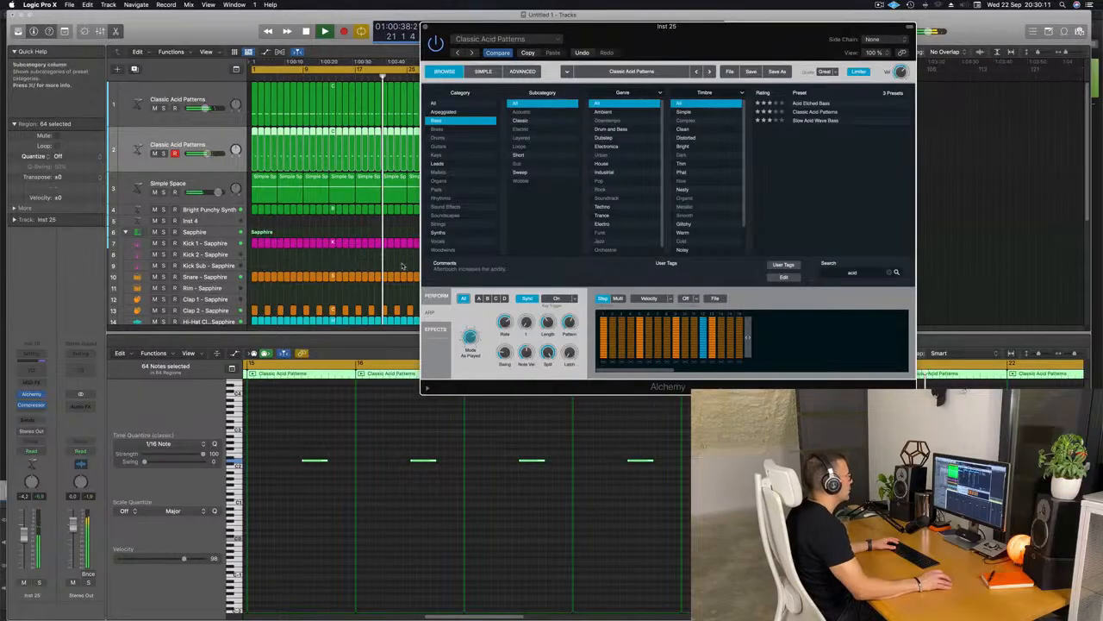
{"action": "left_click", "coordinate": [437, 296]}
{"action": "mouse_move", "coordinate": [690, 316]}
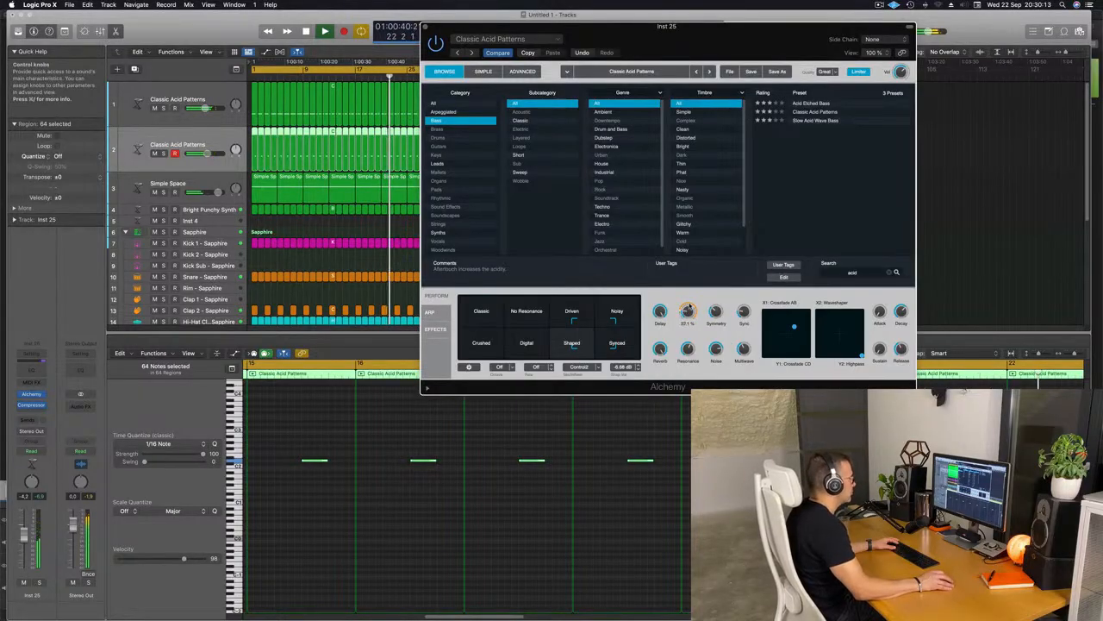
{"action": "left_click_drag", "start_coordinate": [687, 311], "coordinate": [687, 293]}
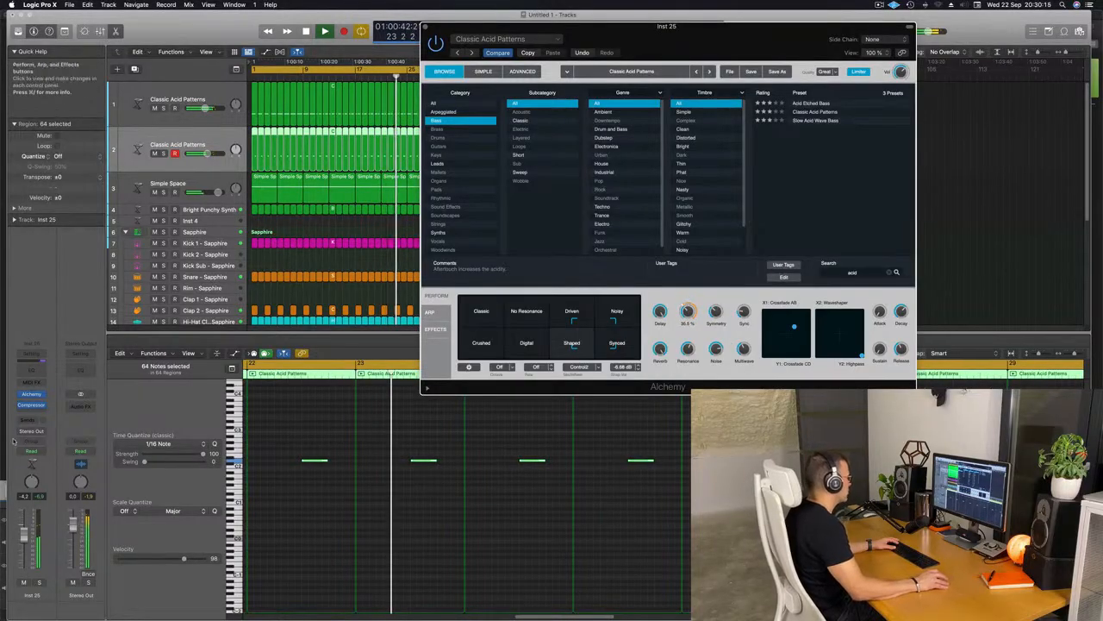
{"action": "left_click_drag", "start_coordinate": [24, 535], "coordinate": [24, 545]}
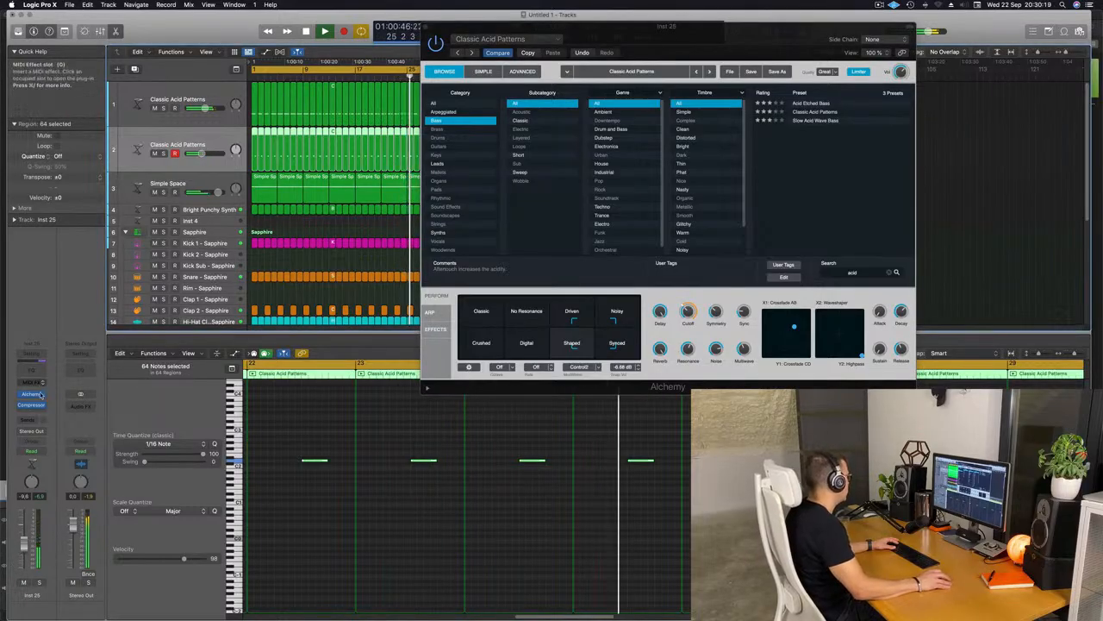
Step: Add a send from the second acid track to Bus 4 and insert a SilverVerb reverb on the aux channel
{"action": "left_click", "coordinate": [30, 420]}
{"action": "mouse_move", "coordinate": [61, 432]}
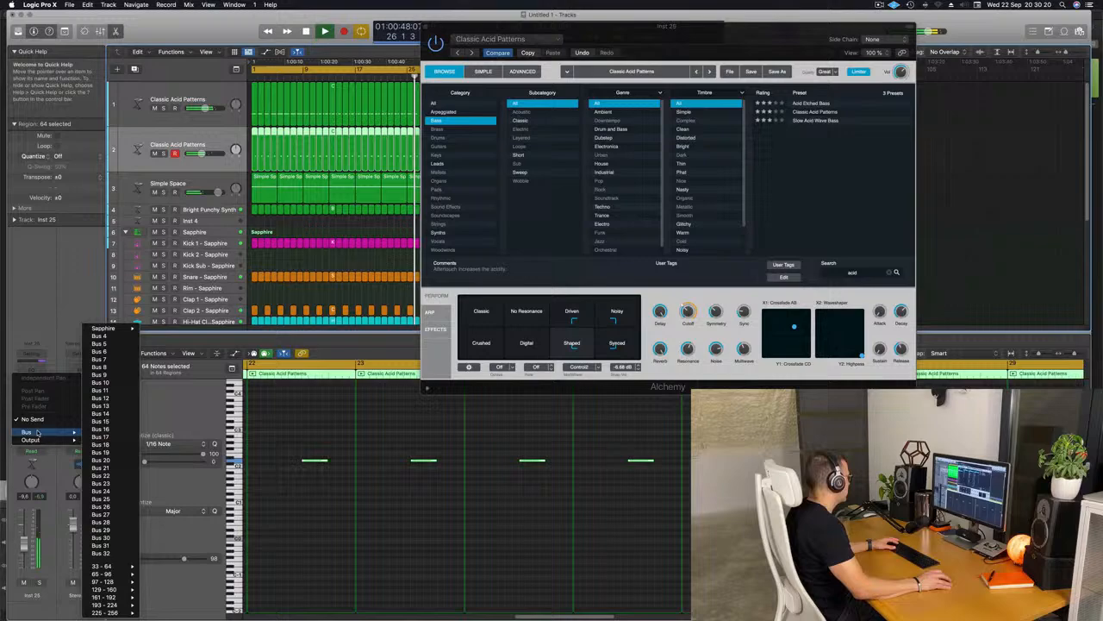
{"action": "left_click", "coordinate": [107, 338]}
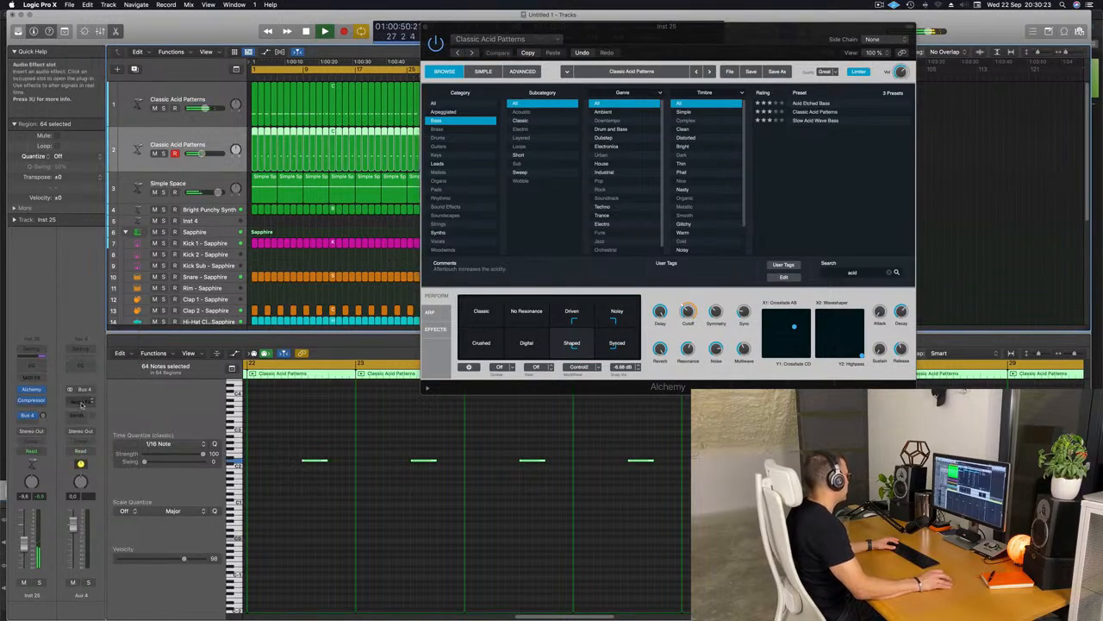
{"action": "left_click", "coordinate": [82, 402]}
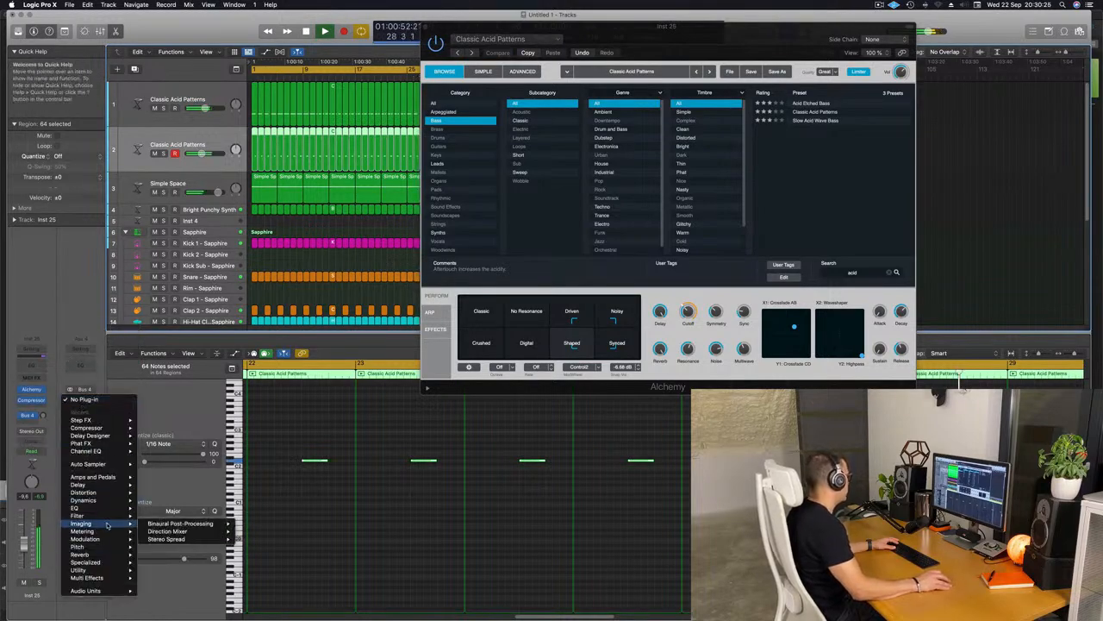
{"action": "mouse_move", "coordinate": [108, 555]}
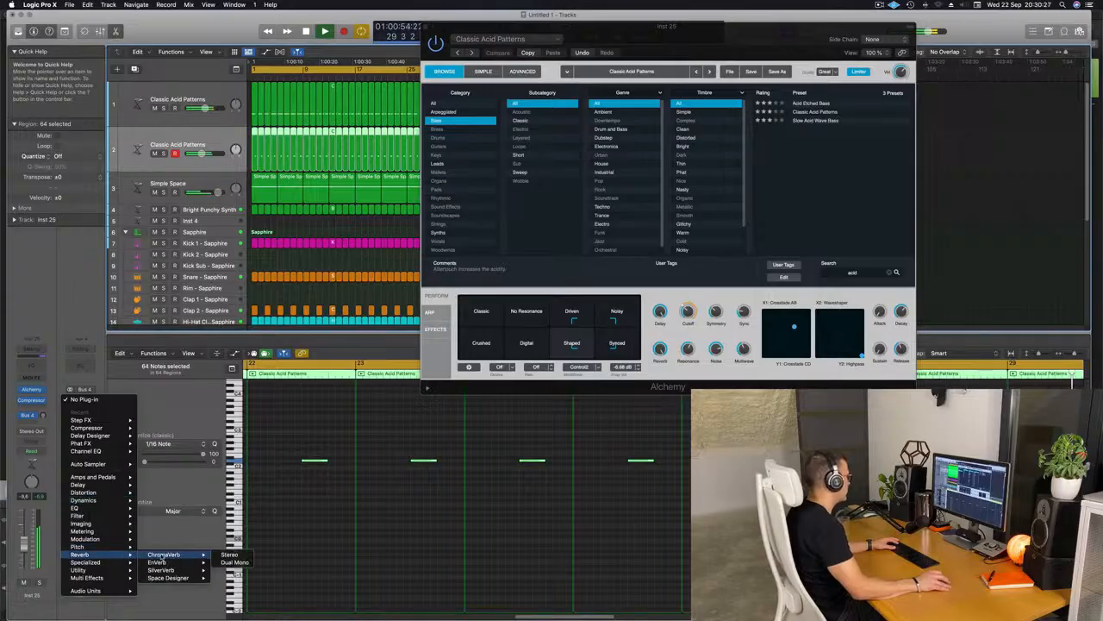
{"action": "mouse_move", "coordinate": [164, 570]}
{"action": "left_click", "coordinate": [231, 570]}
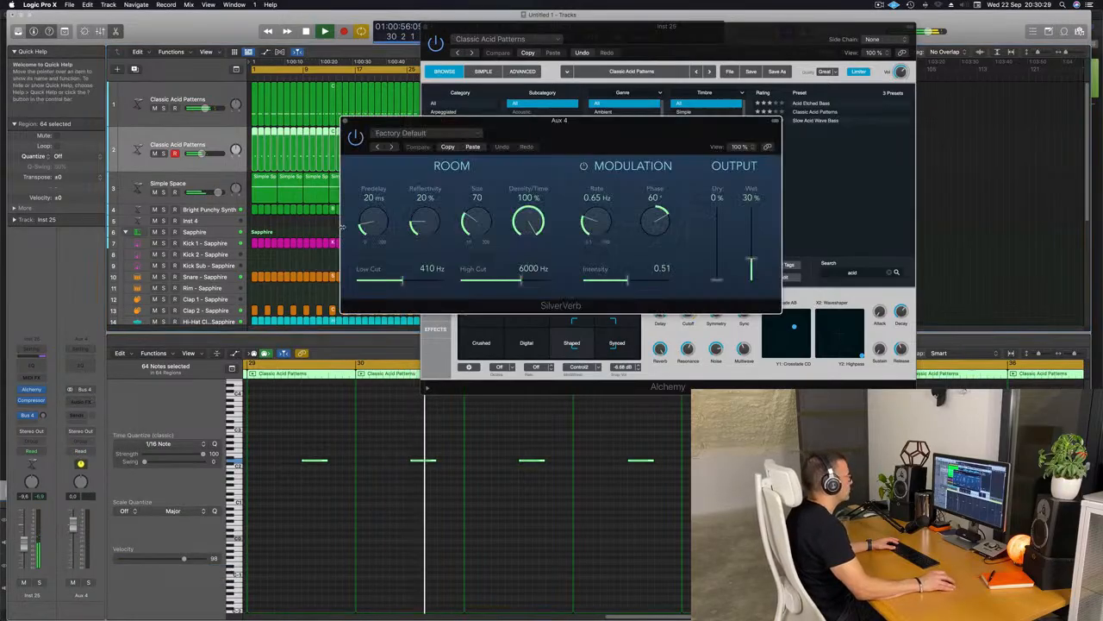
Step: Load the grandiose preset in SilverVerb and set its wet output to 100%
{"action": "left_click", "coordinate": [453, 132]}
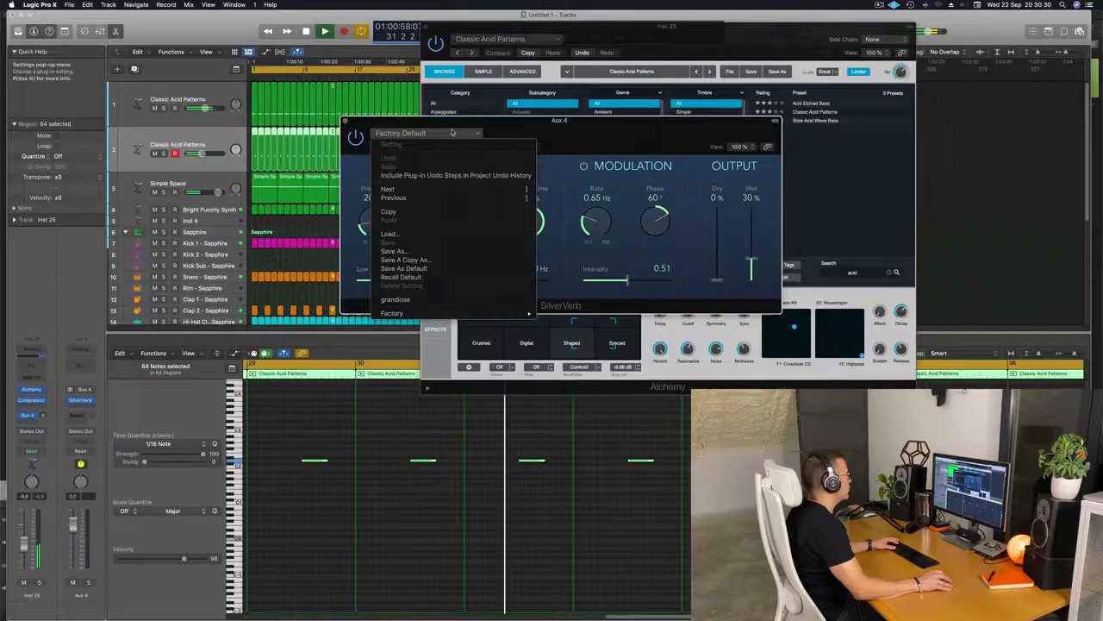
{"action": "left_click", "coordinate": [396, 299]}
{"action": "left_click_drag", "start_coordinate": [751, 184], "coordinate": [752, 177]}
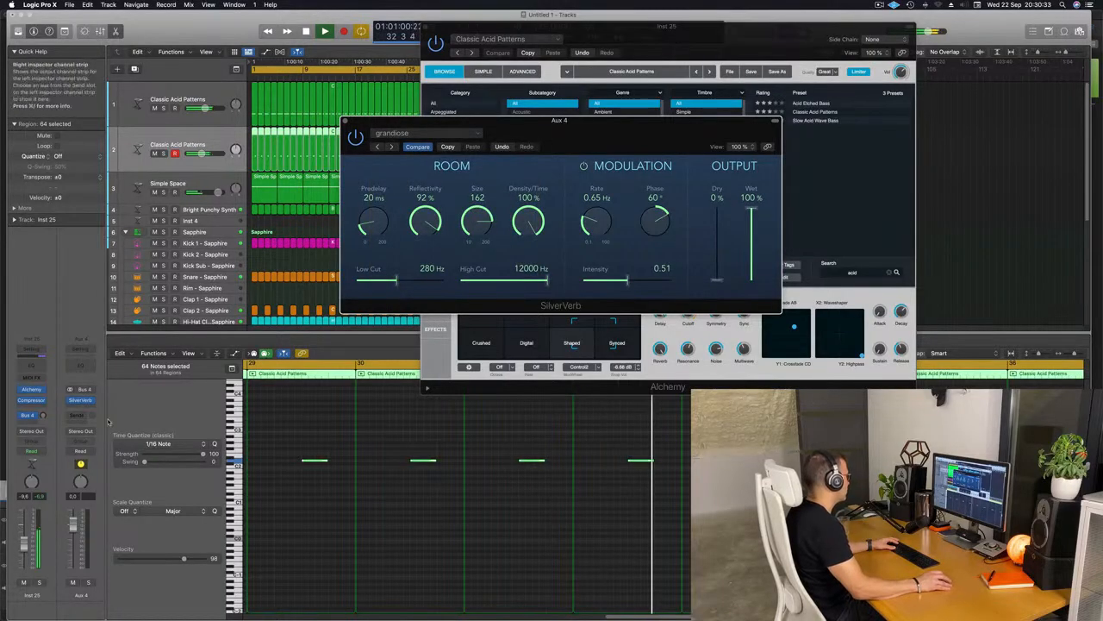
Step: Set the second acid track's Bus 4 send to about -10 dB, closing the reverb window and moving the synth window aside
{"action": "left_click_drag", "start_coordinate": [41, 417], "coordinate": [41, 415]}
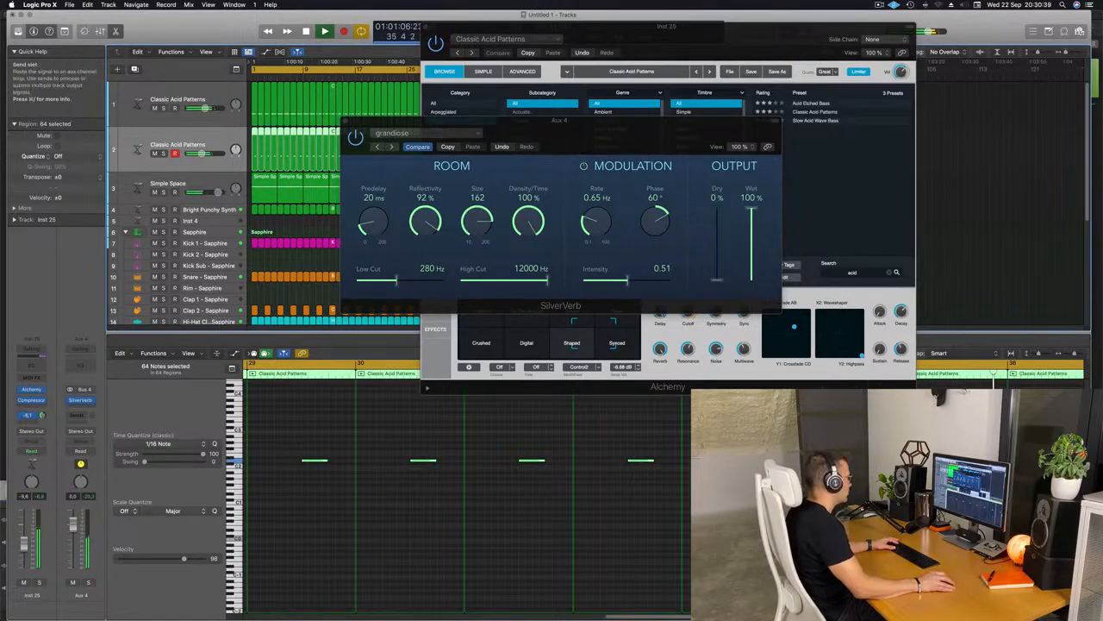
{"action": "left_click", "coordinate": [346, 120]}
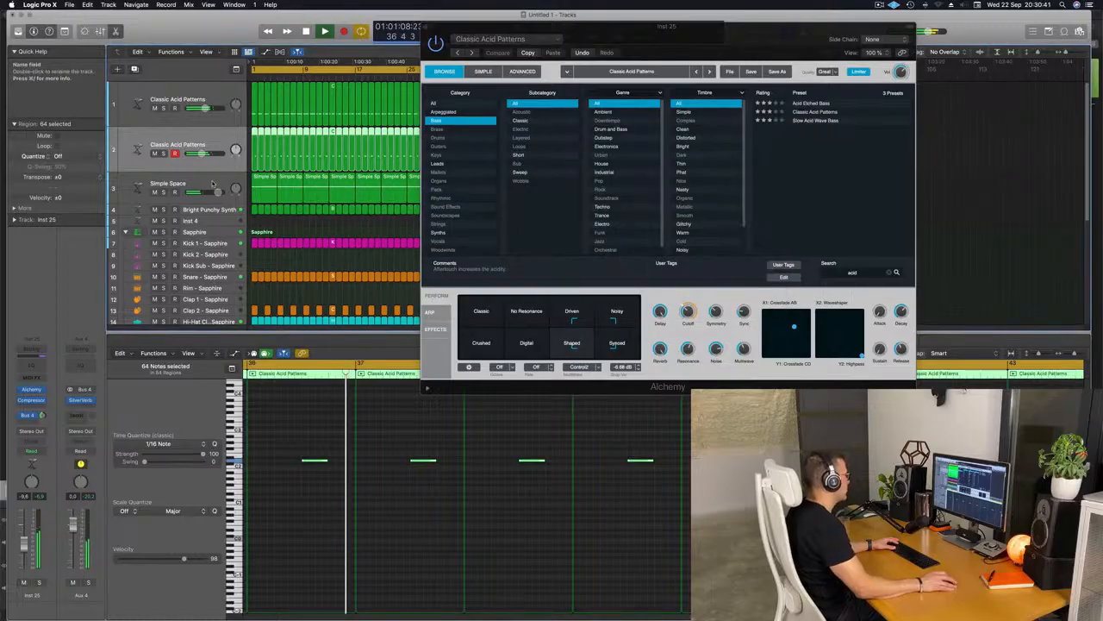
{"action": "left_click_drag", "start_coordinate": [474, 55], "coordinate": [714, 88]}
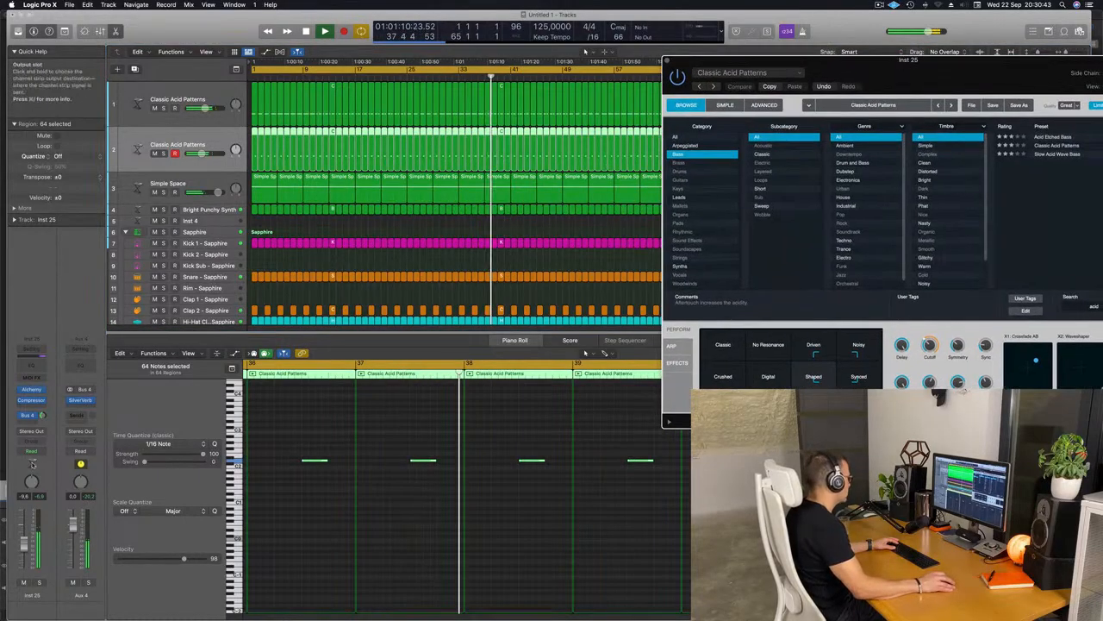
{"action": "left_click_drag", "start_coordinate": [50, 417], "coordinate": [87, 409]}
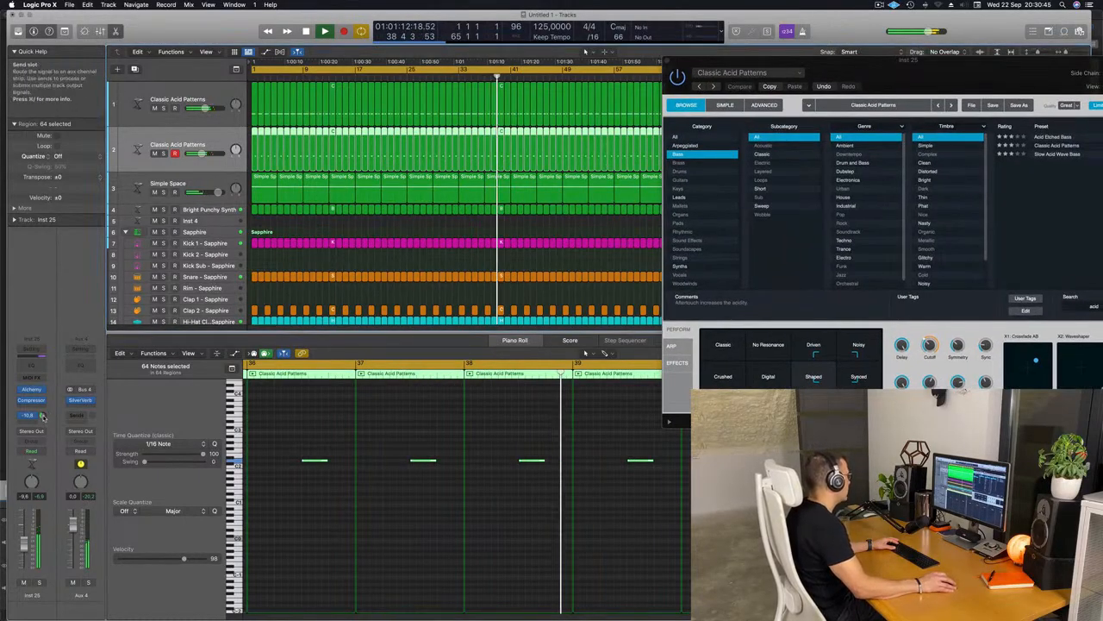
Step: Insert a stereo Compressor after SilverVerb on Aux 4, side-chained to Inst 5 with a -20 dB threshold, and close its window
{"action": "left_click", "coordinate": [84, 407]}
{"action": "mouse_move", "coordinate": [104, 441]}
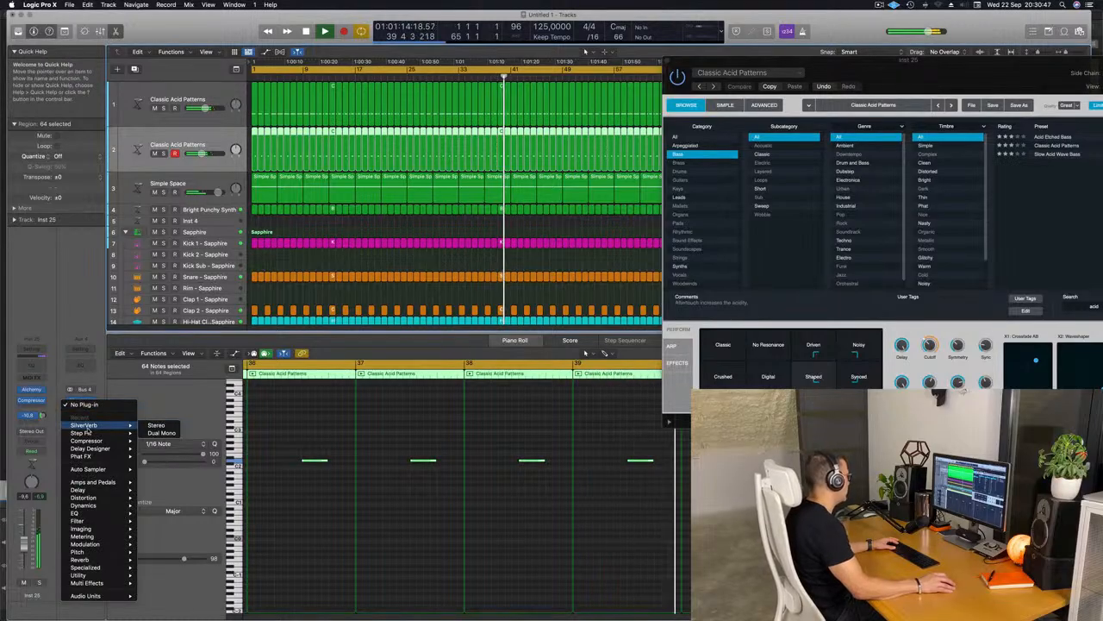
{"action": "left_click", "coordinate": [155, 441]}
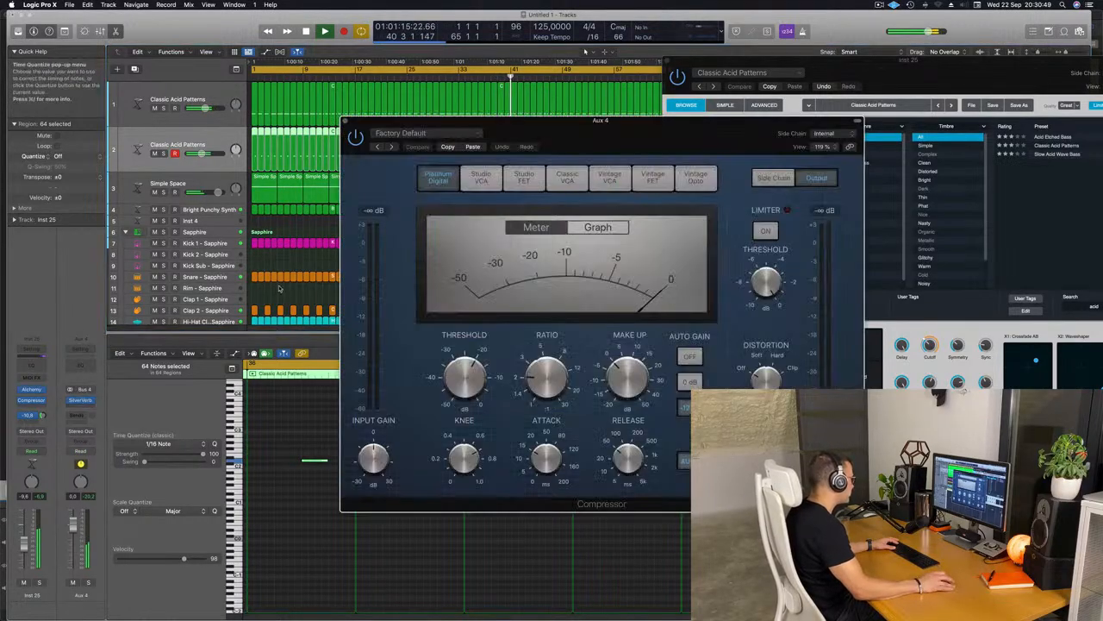
{"action": "left_click", "coordinate": [837, 134]}
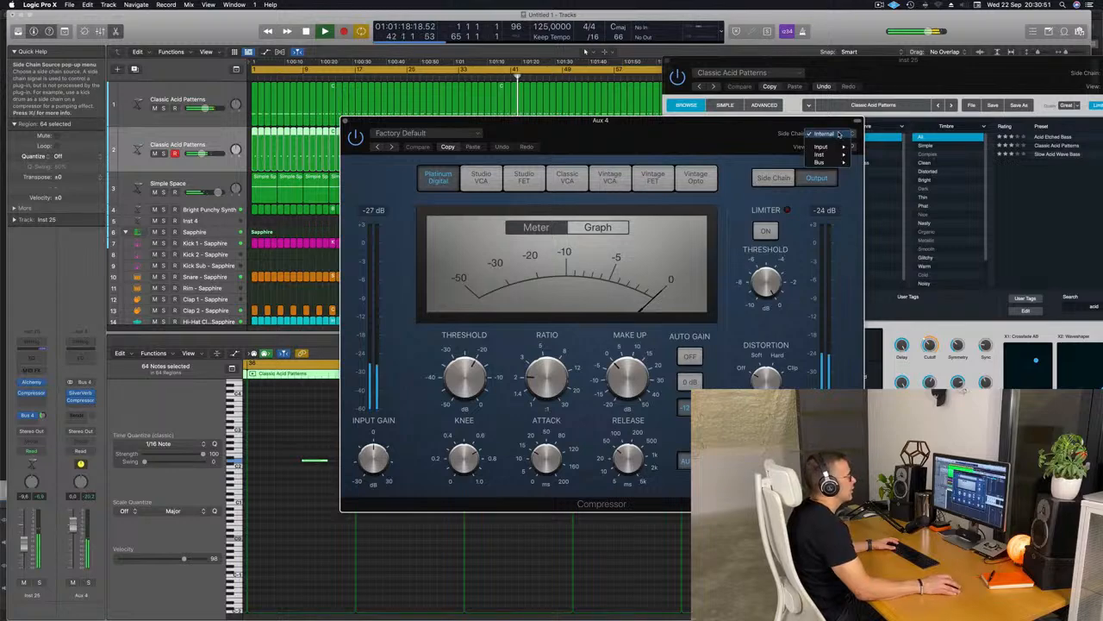
{"action": "mouse_move", "coordinate": [836, 153]}
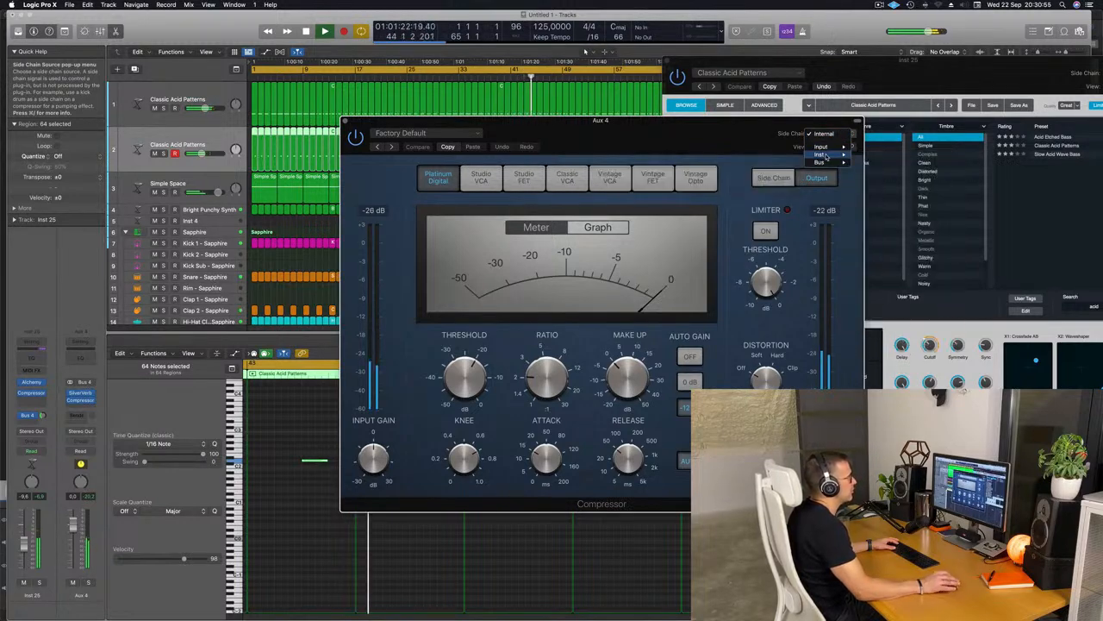
{"action": "left_click", "coordinate": [897, 187]}
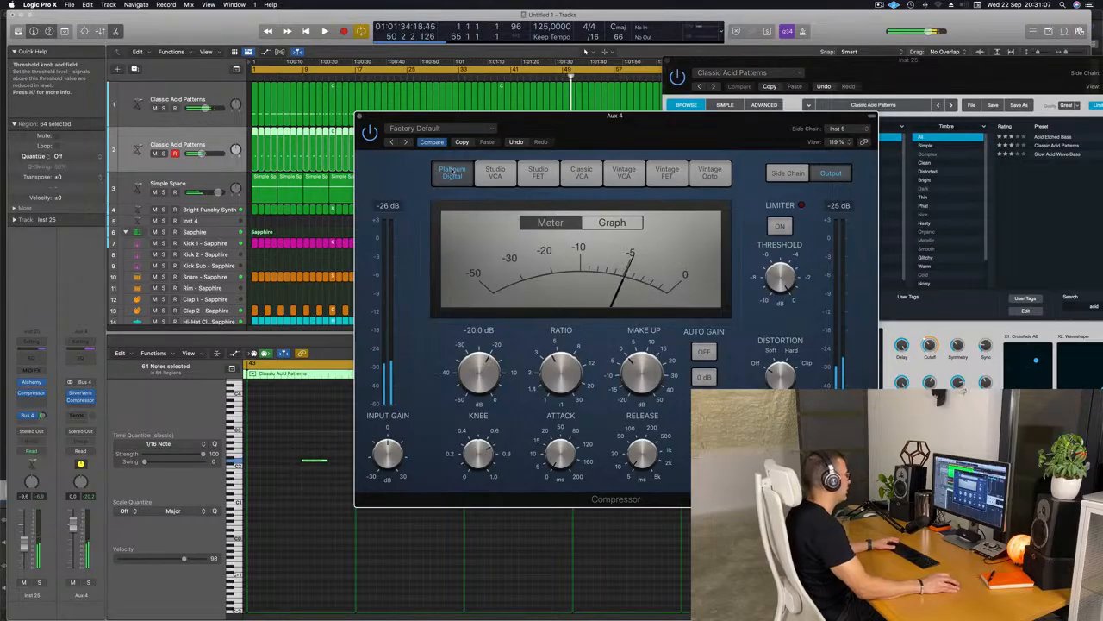
{"action": "key", "text": "Return"}
{"action": "key", "text": "super+w"}
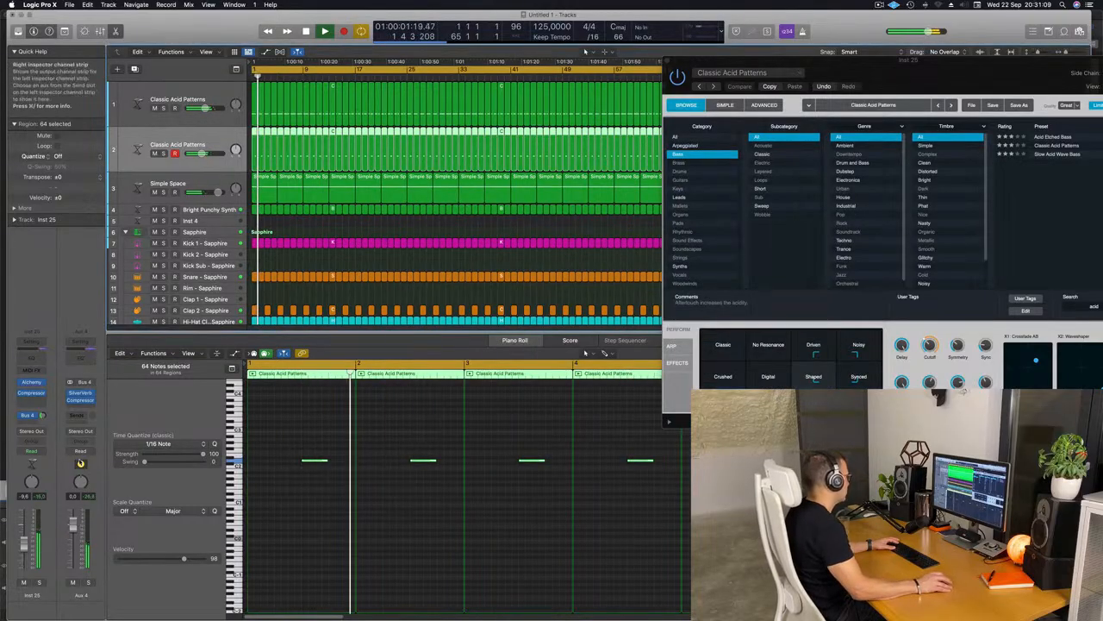
Step: Check the Aux 4 reverb in solo and raise the second acid track's Bus 4 send to about -7 dB
{"action": "left_click", "coordinate": [87, 584]}
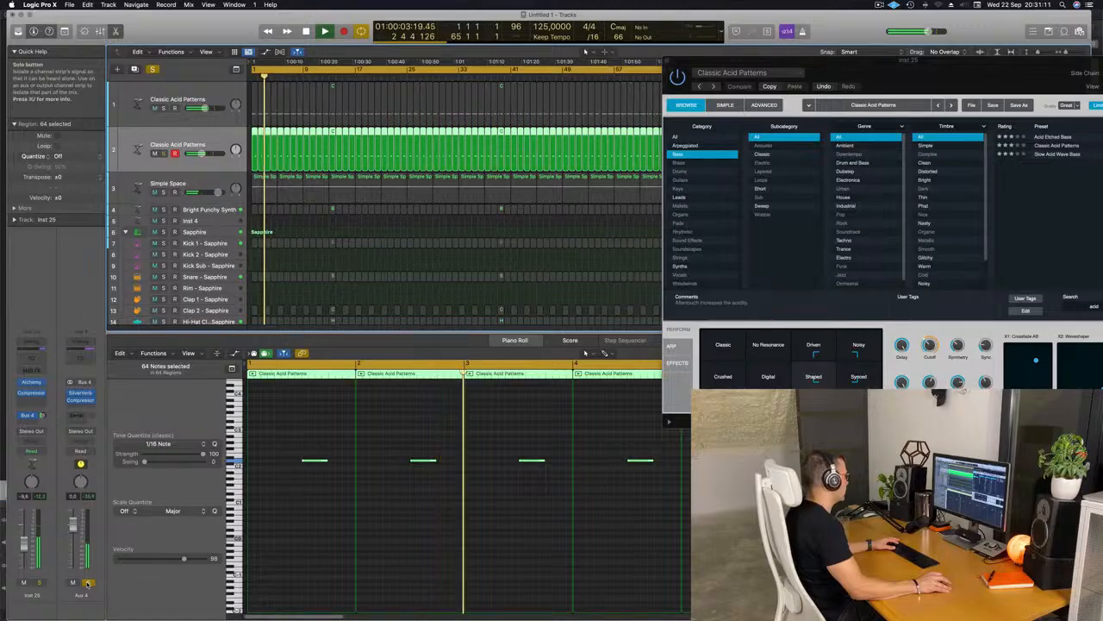
{"action": "left_click", "coordinate": [87, 583]}
{"action": "key", "text": "Return"}
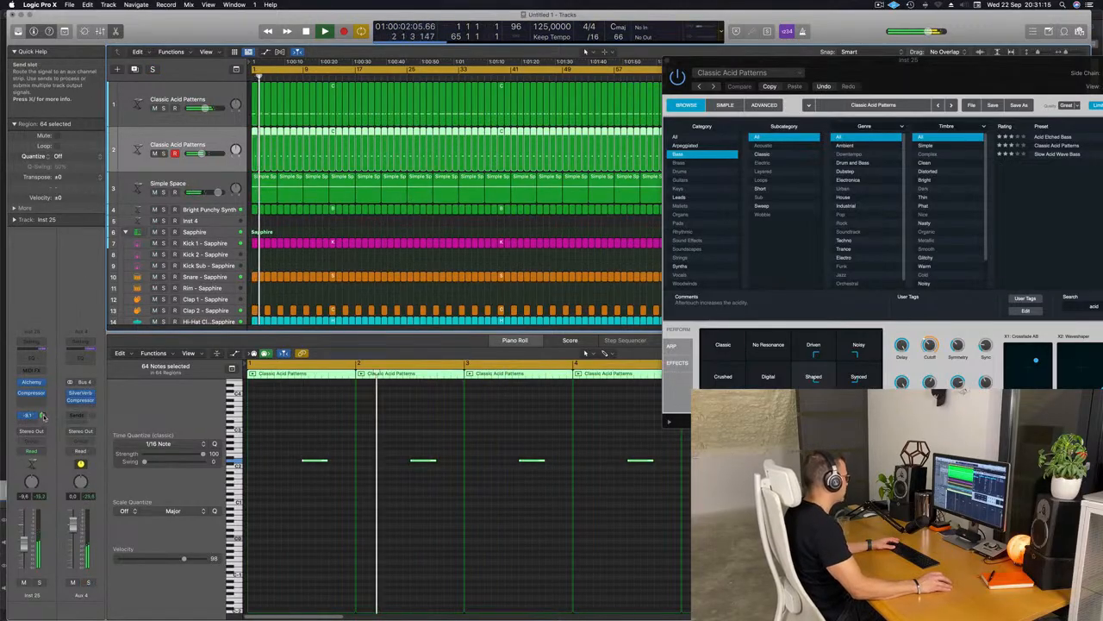
{"action": "left_click_drag", "start_coordinate": [43, 417], "coordinate": [41, 412]}
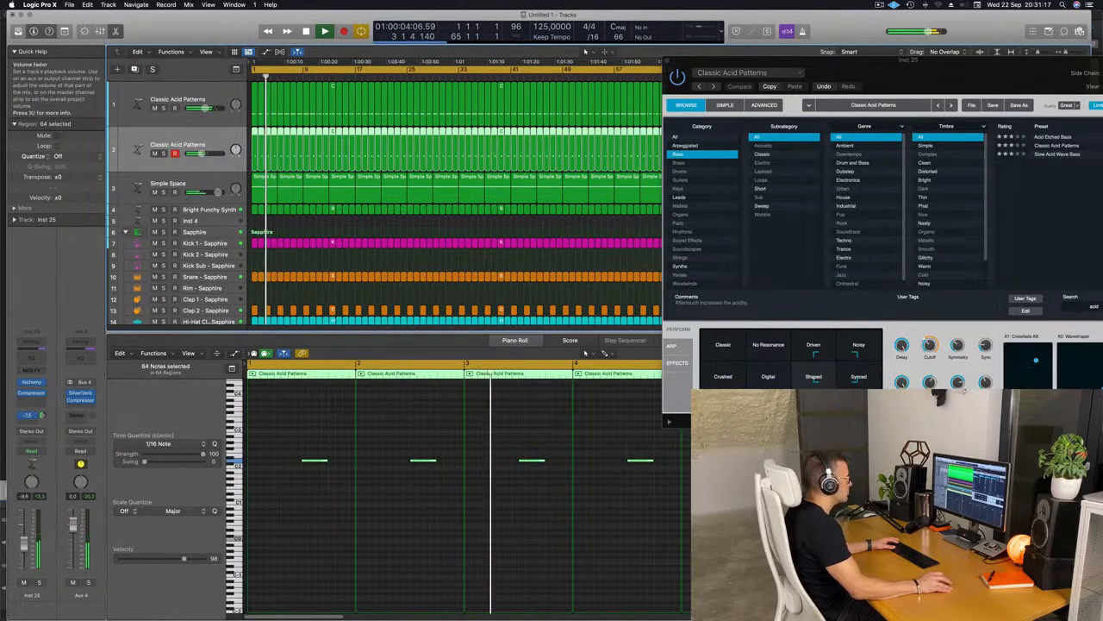
Step: Audition the transform pad snapshots of the second acid track's Alchemy, trying a lower cutoff of about 20%
{"action": "left_click_drag", "start_coordinate": [938, 70], "coordinate": [651, 72]}
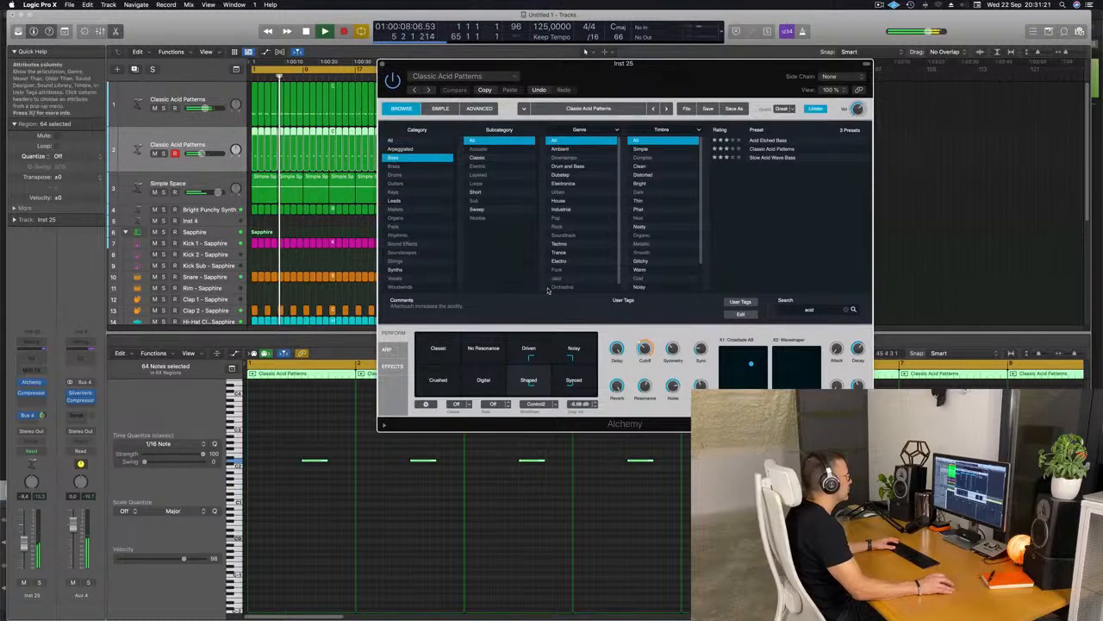
{"action": "left_click", "coordinate": [438, 352]}
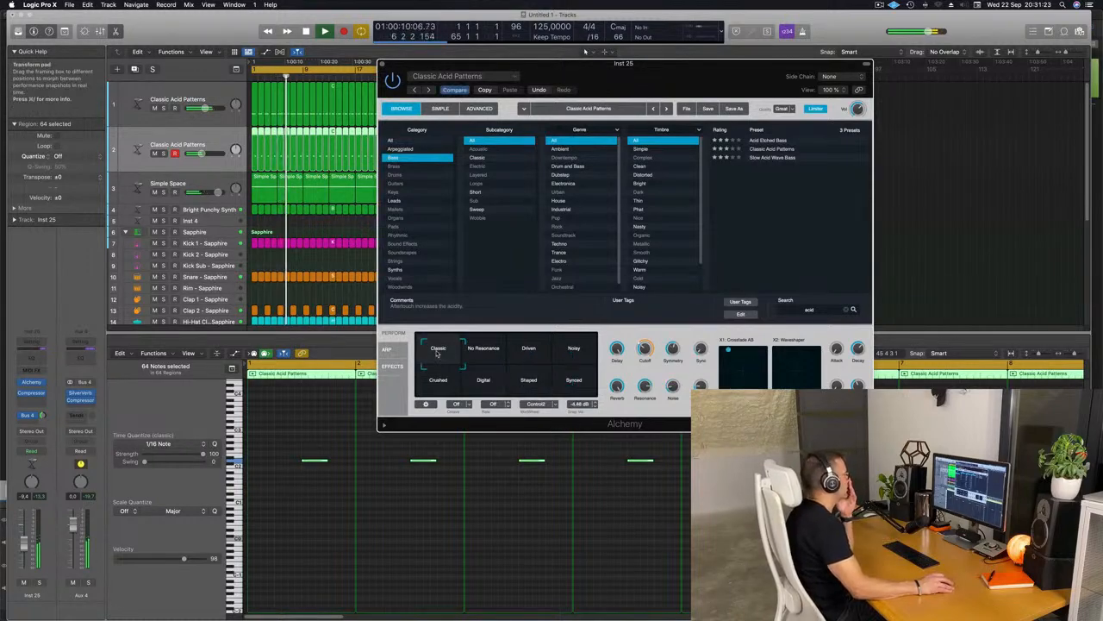
{"action": "left_click", "coordinate": [436, 383]}
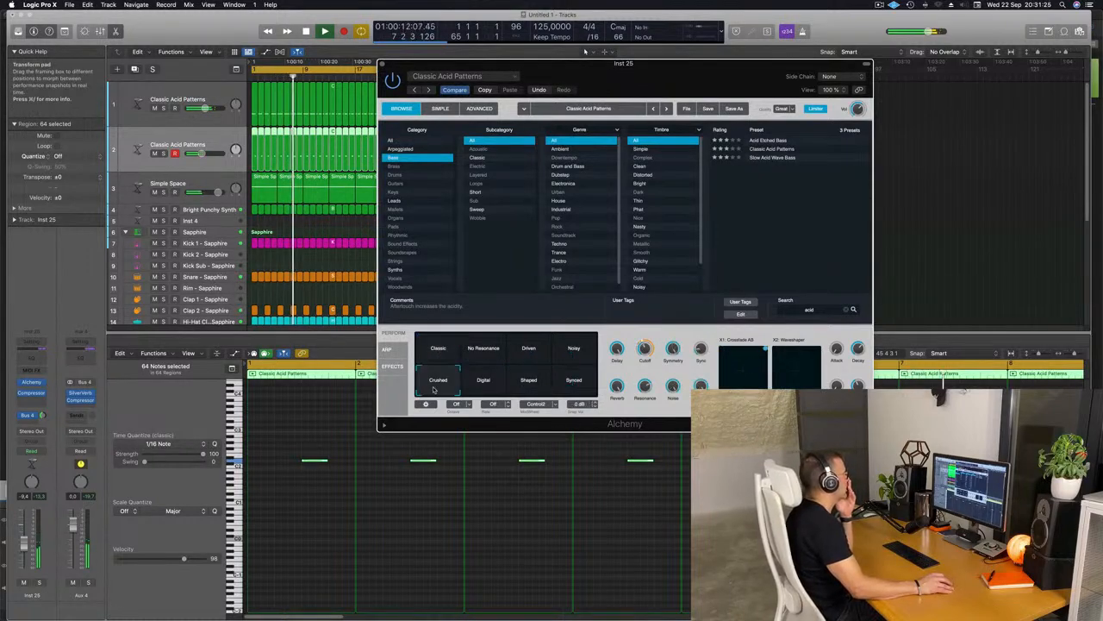
{"action": "left_click", "coordinate": [485, 386]}
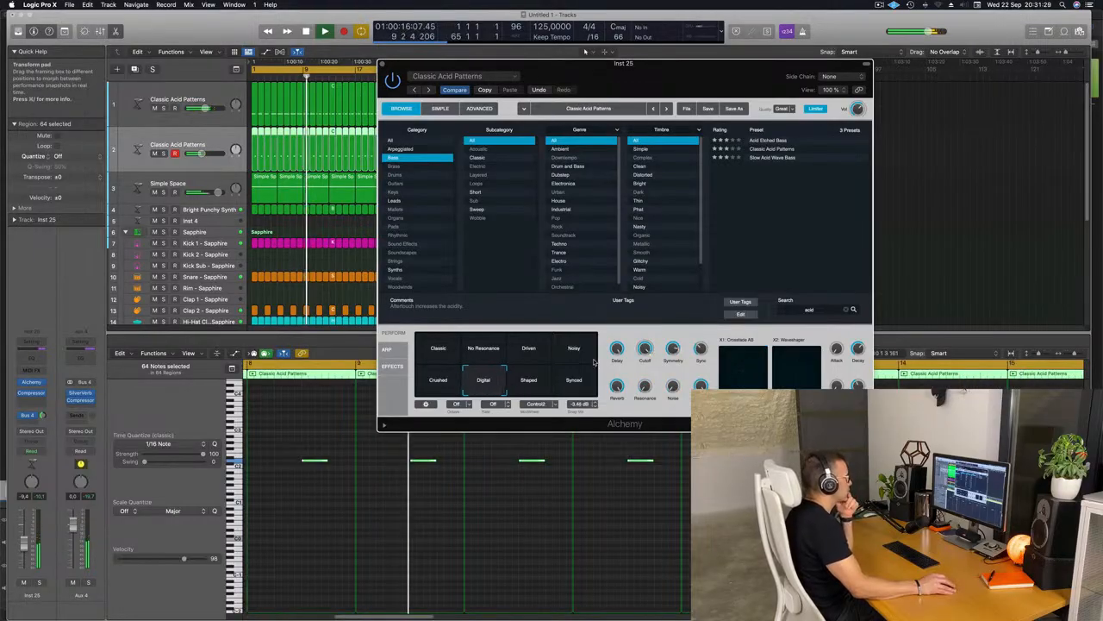
{"action": "mouse_move", "coordinate": [645, 347]}
{"action": "left_mouse_down"}
{"action": "mouse_move", "coordinate": [650, 370]}
{"action": "mouse_move", "coordinate": [645, 348]}
{"action": "left_mouse_up"}
{"action": "left_click", "coordinate": [528, 379]}
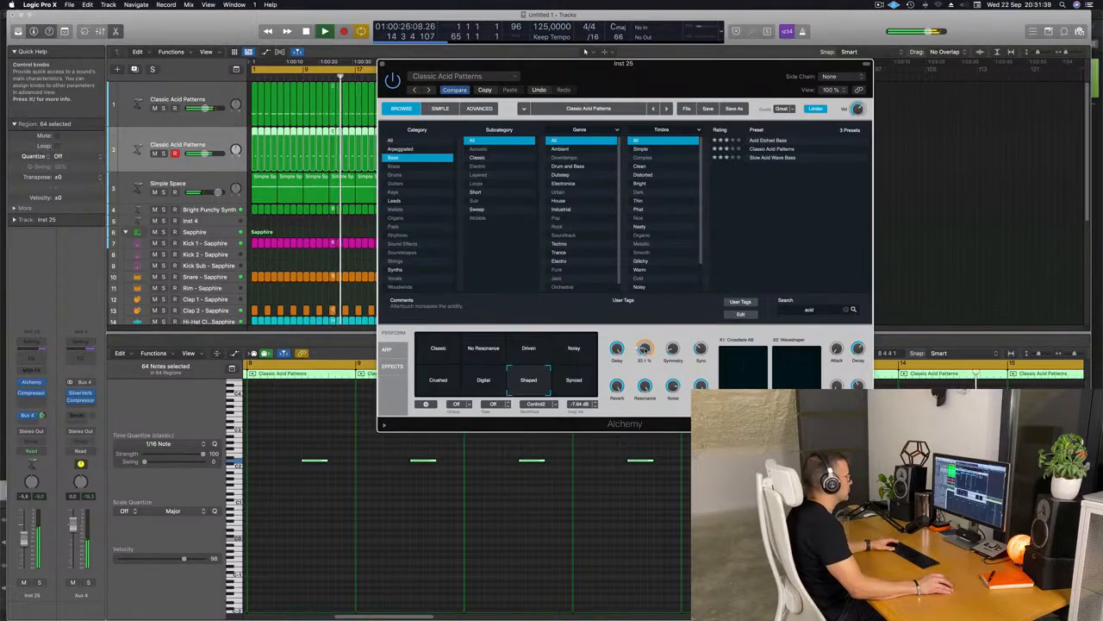
{"action": "left_click", "coordinate": [577, 382]}
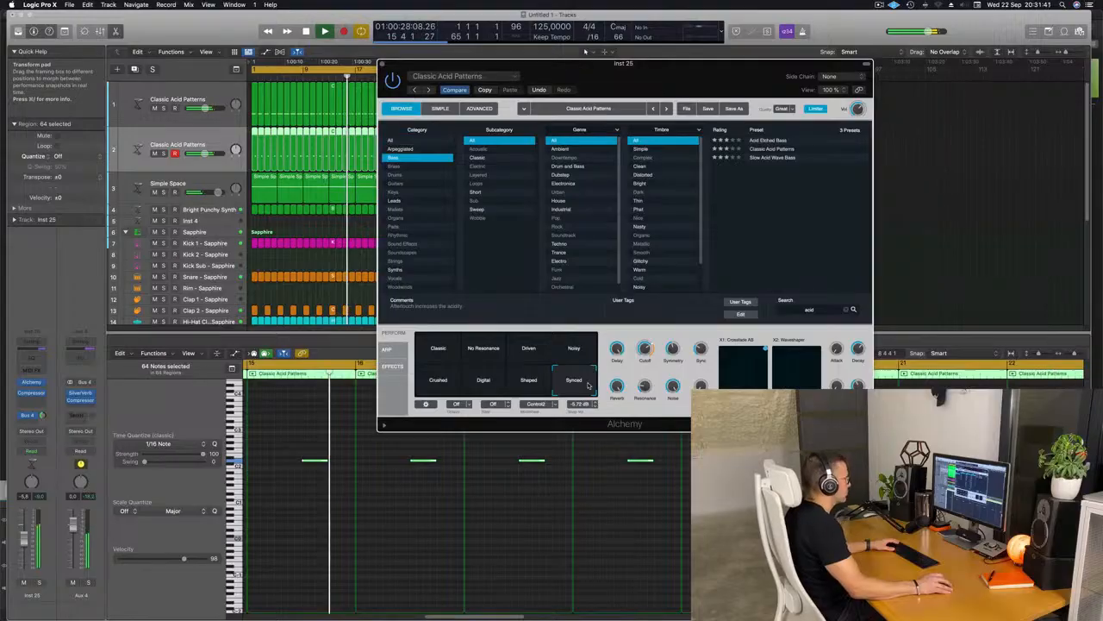
{"action": "left_click", "coordinate": [578, 349]}
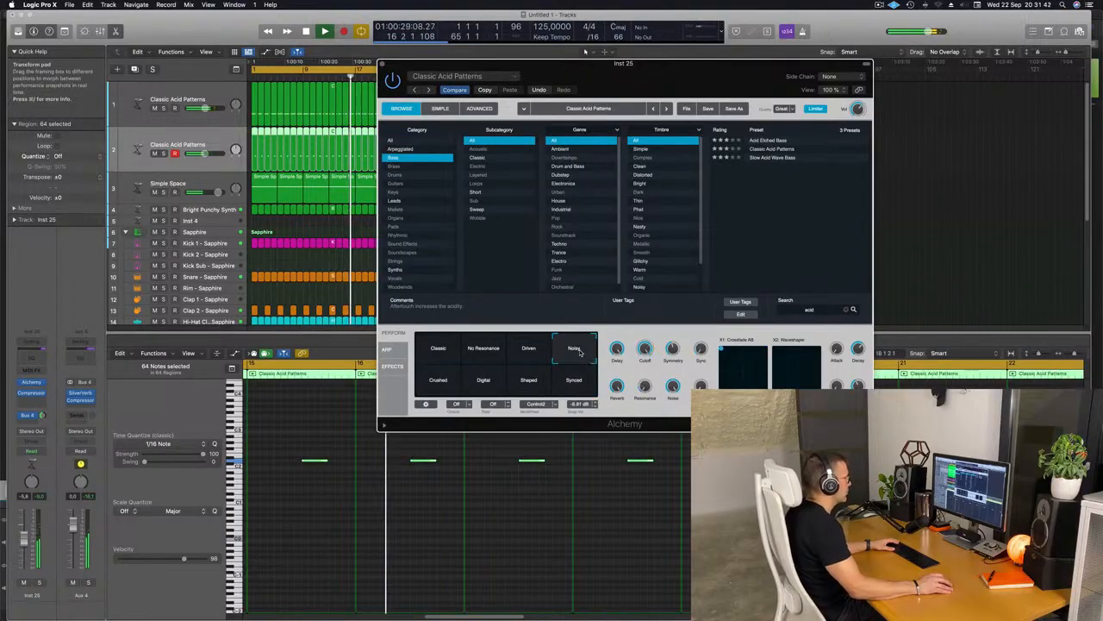
{"action": "left_click", "coordinate": [530, 349]}
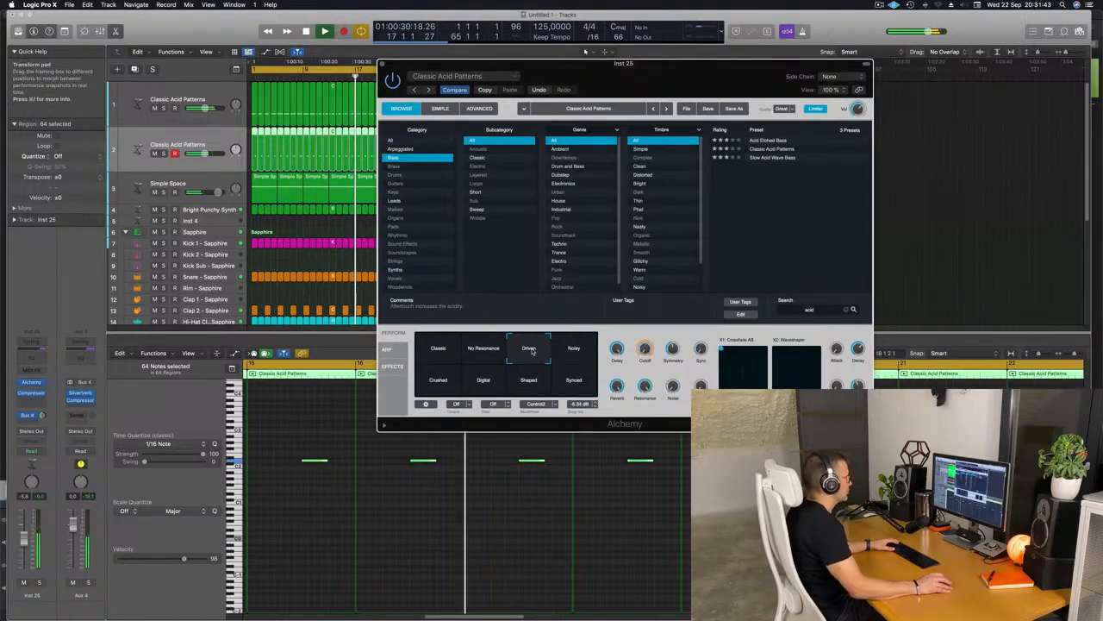
{"action": "left_click", "coordinate": [485, 348]}
{"action": "left_click", "coordinate": [537, 349]}
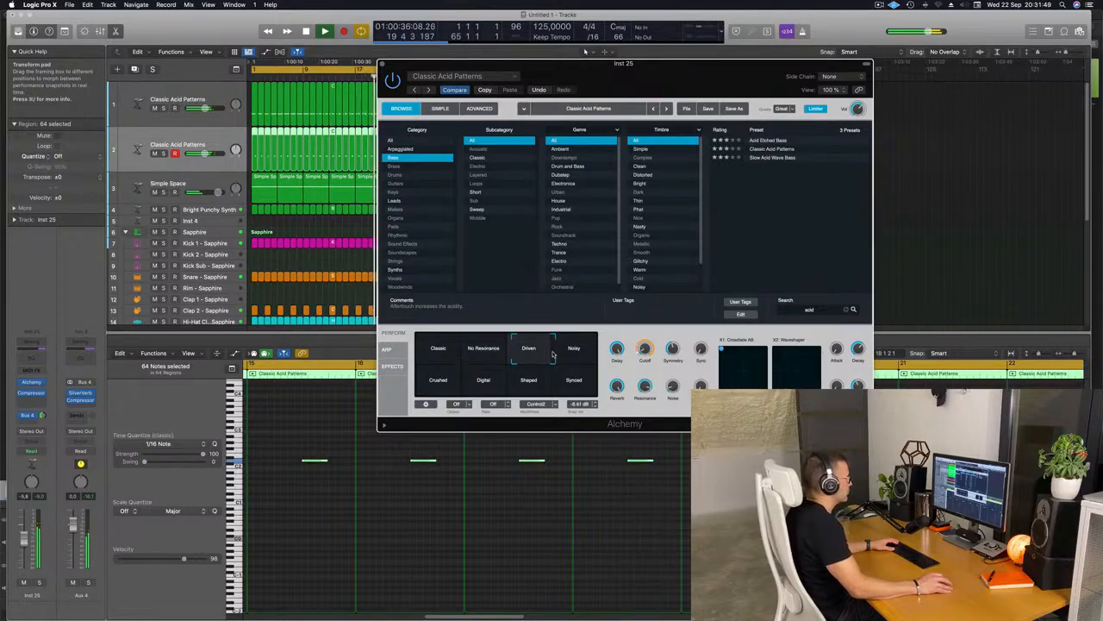
Step: Blend Alchemy's transform pad between Noisy and Synced with cutoff at about 46%, set the track volume to about -4.4 dB, and close the synth
{"action": "left_click_drag", "start_coordinate": [552, 353], "coordinate": [559, 369]}
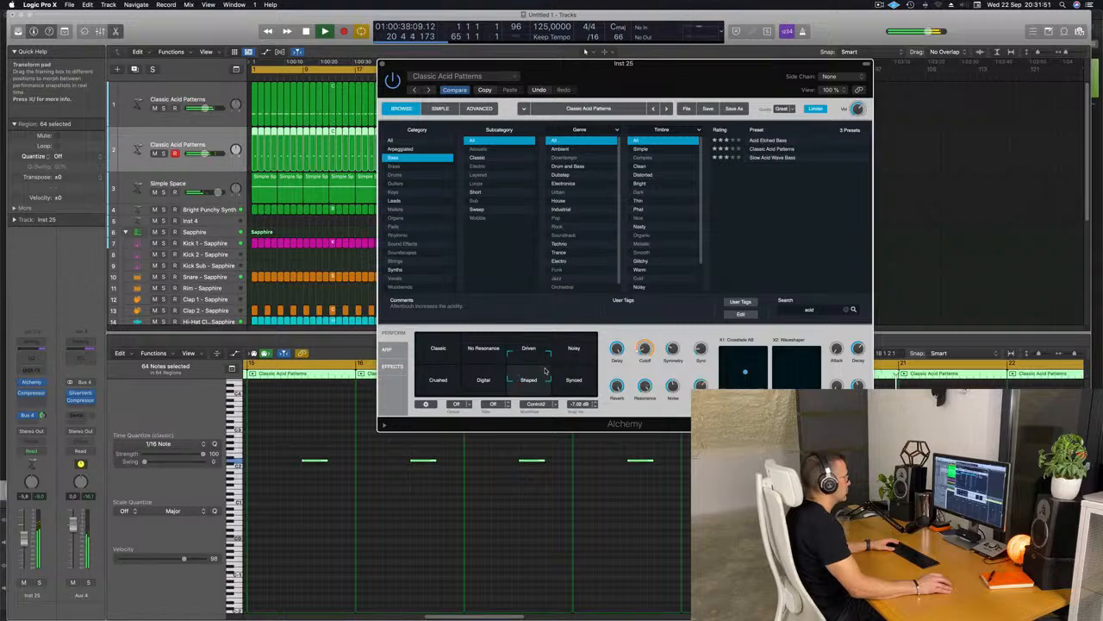
{"action": "left_click_drag", "start_coordinate": [546, 369], "coordinate": [599, 355]}
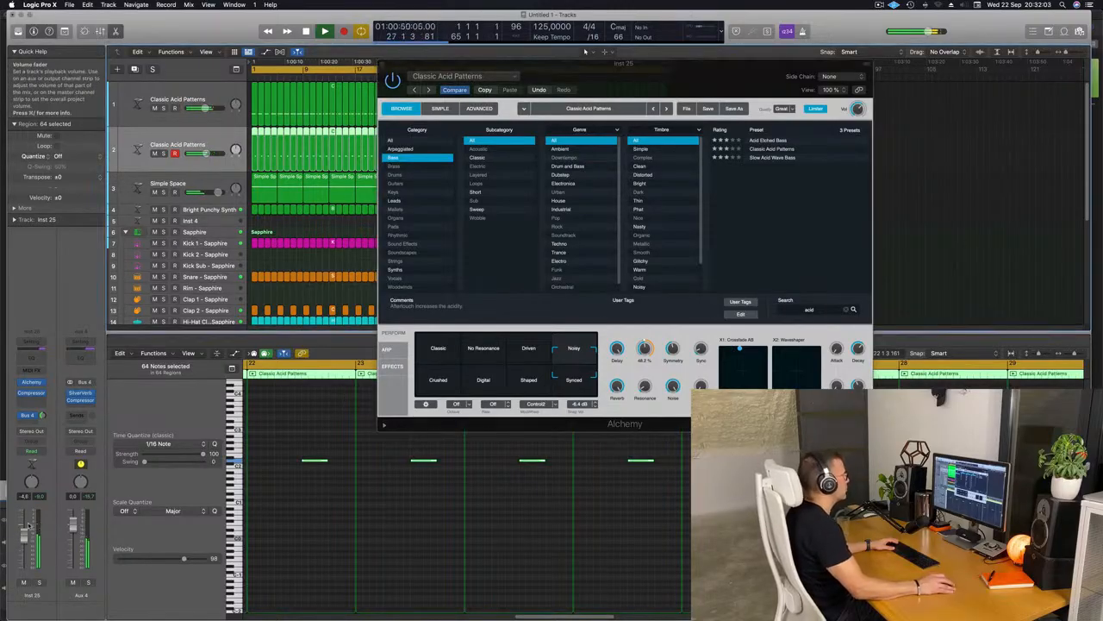
{"action": "left_click_drag", "start_coordinate": [383, 64], "coordinate": [440, 80]}
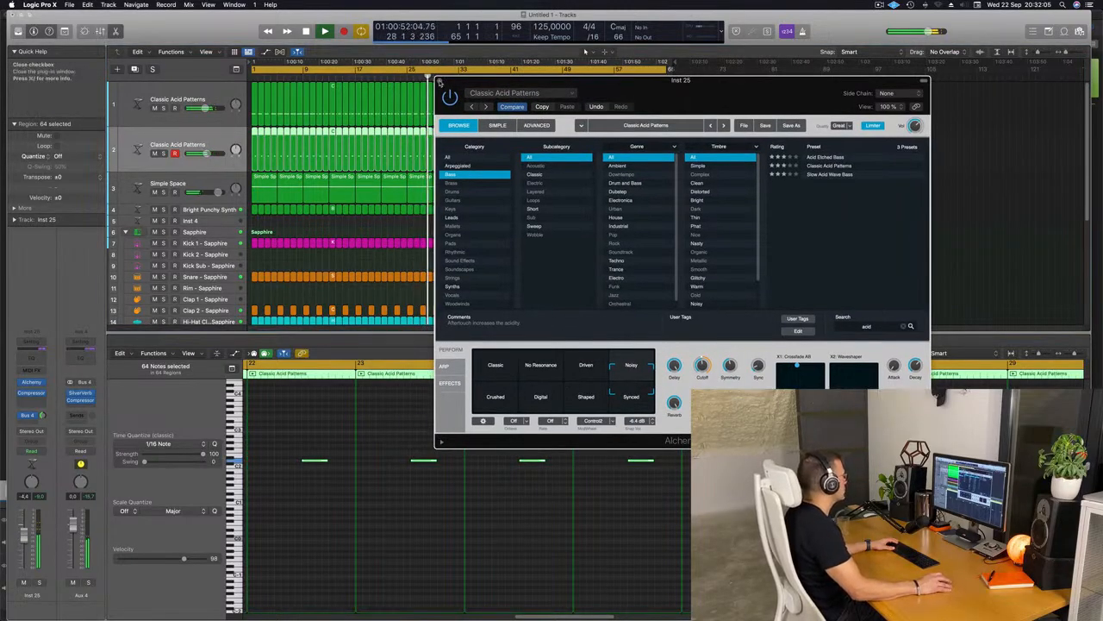
{"action": "left_click", "coordinate": [440, 80]}
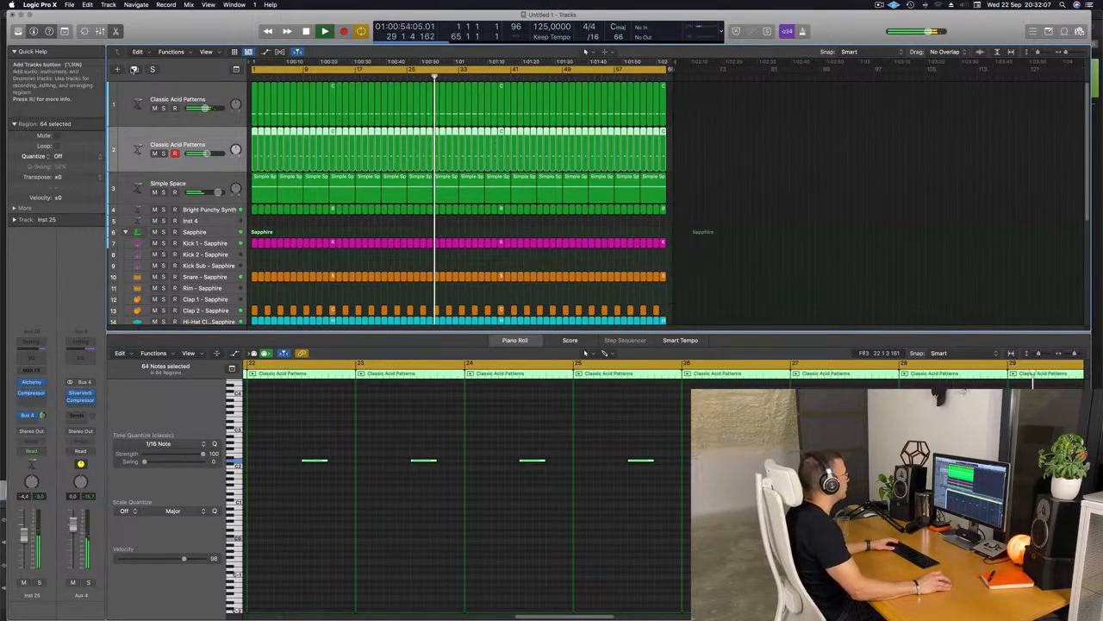
Step: Duplicate the second acid track with its settings and copy its first one-bar region onto the new third track
{"action": "left_click", "coordinate": [133, 69]}
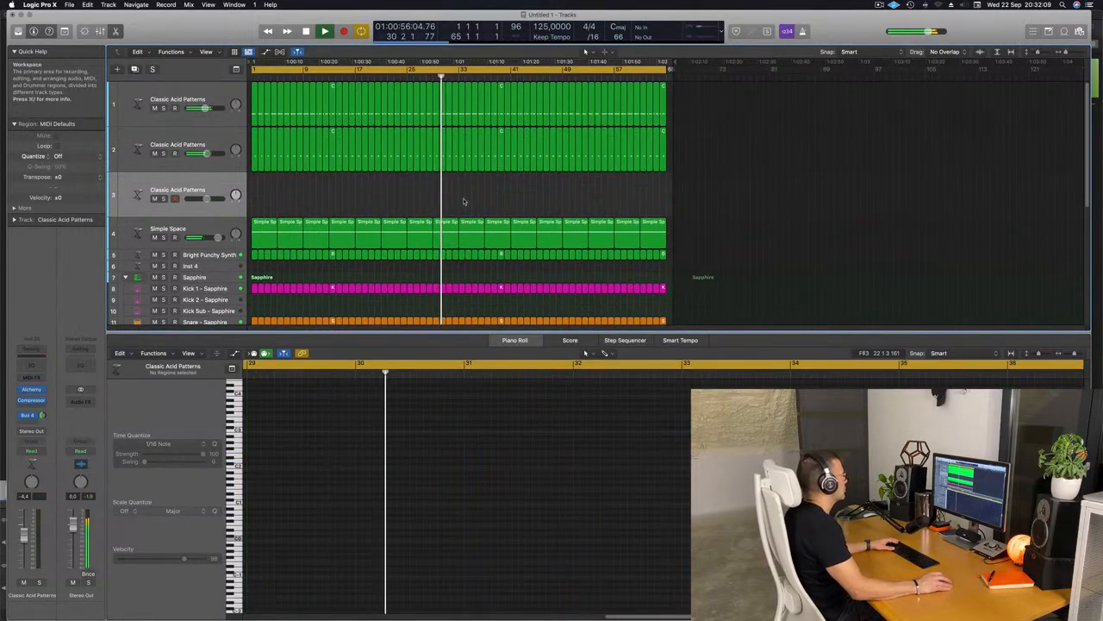
{"action": "left_click", "coordinate": [255, 151]}
{"action": "left_click_drag", "start_coordinate": [255, 151], "coordinate": [255, 191]}
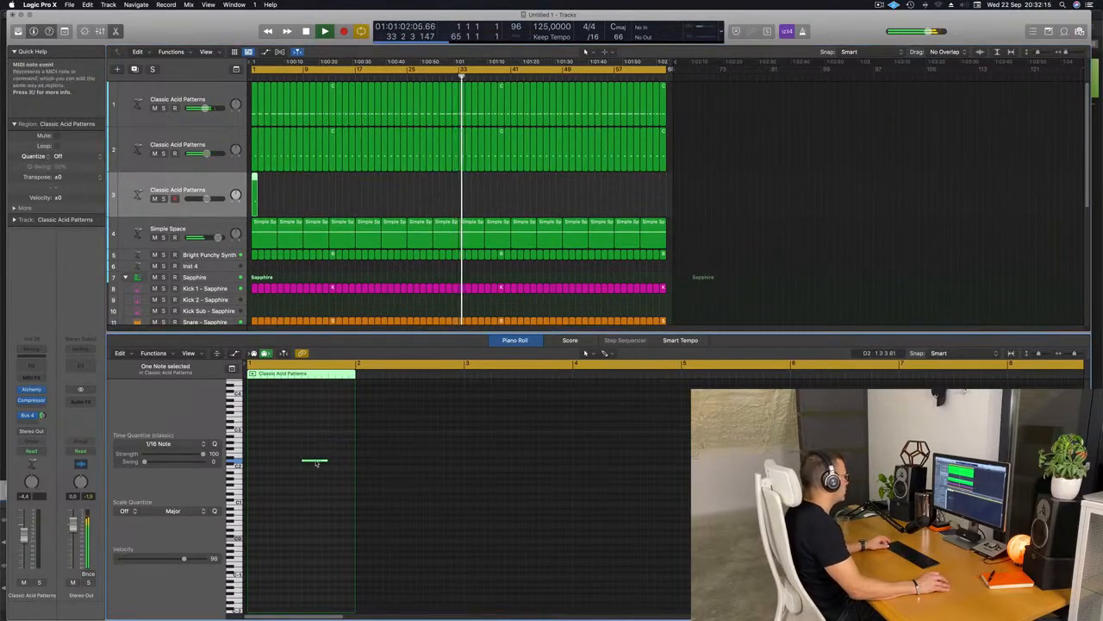
Step: Move the third track's note to the bar start, raise it two octaves, and lower the track volume to about -7.2 dB
{"action": "left_click_drag", "start_coordinate": [316, 463], "coordinate": [268, 466]}
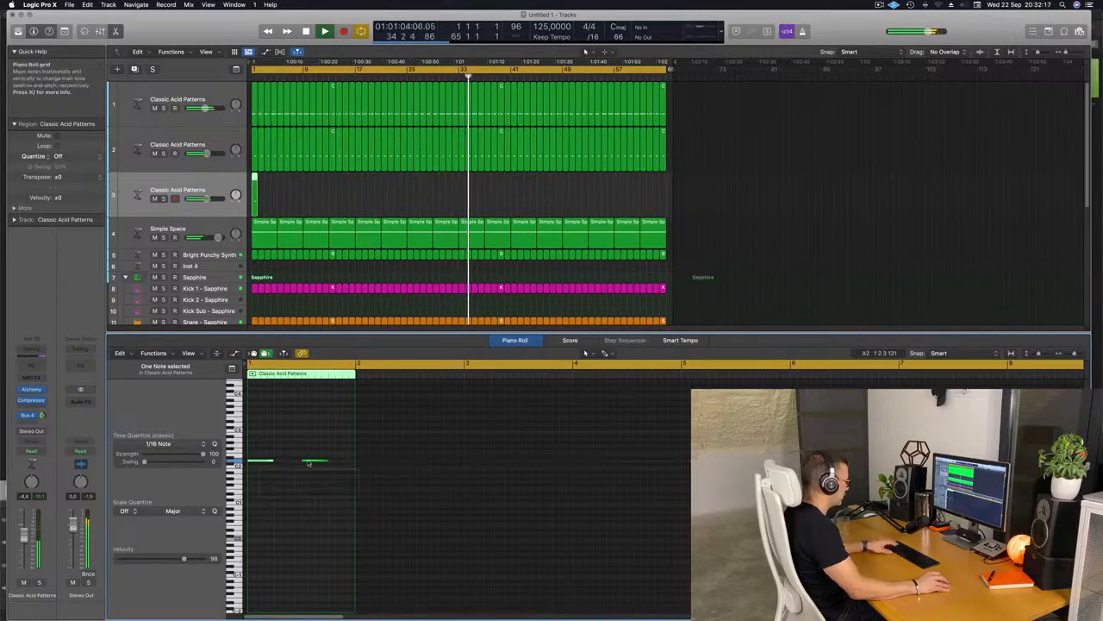
{"action": "key", "text": "Return"}
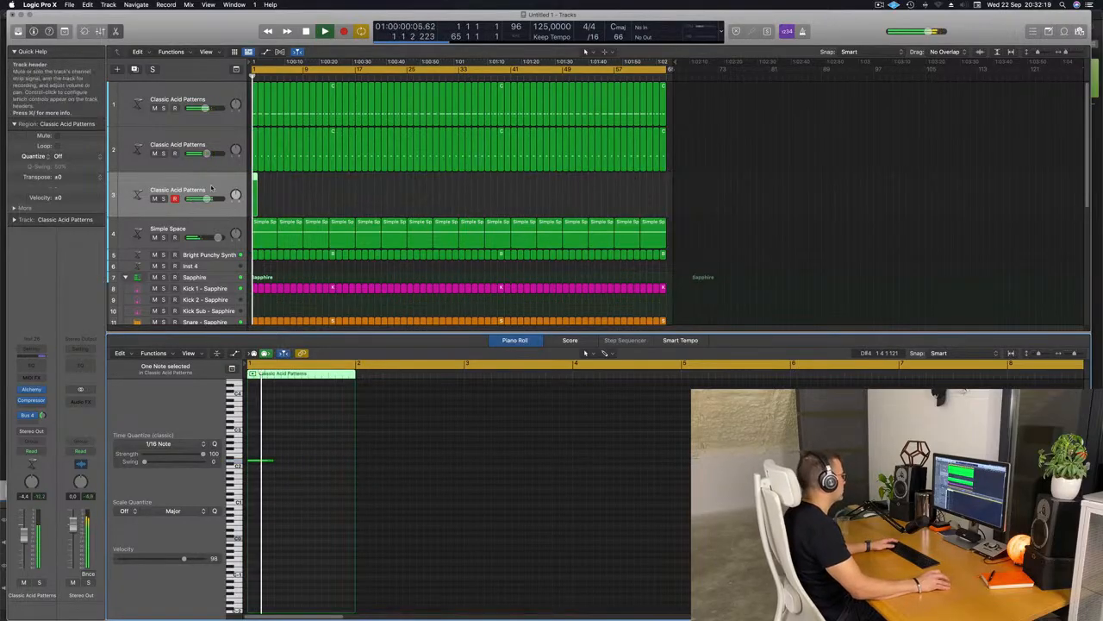
{"action": "key", "text": "space"}
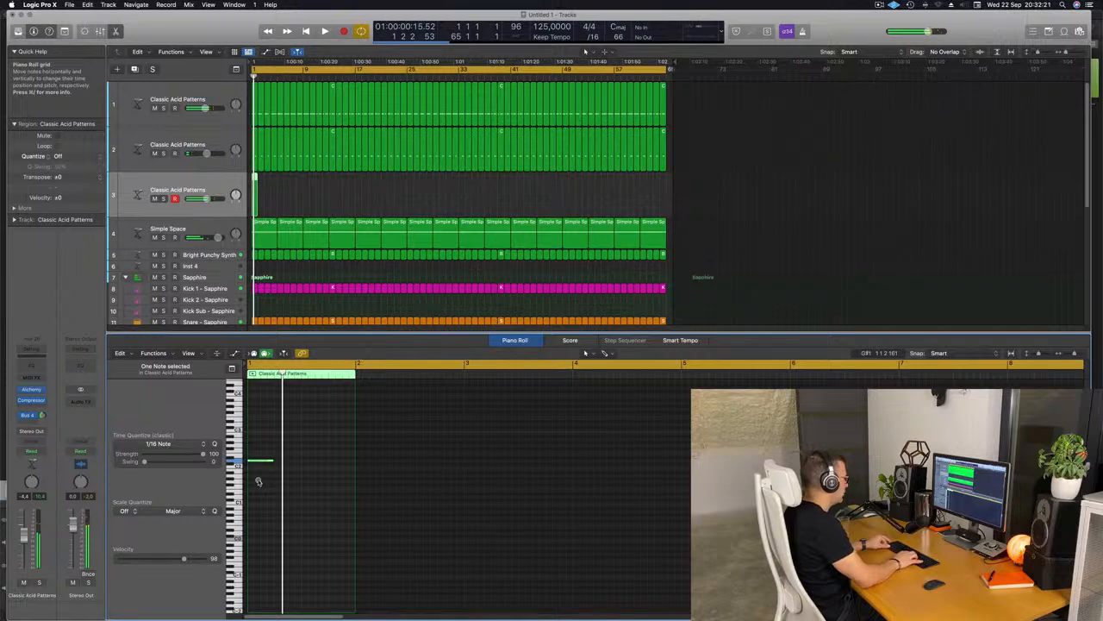
{"action": "key", "text": "space"}
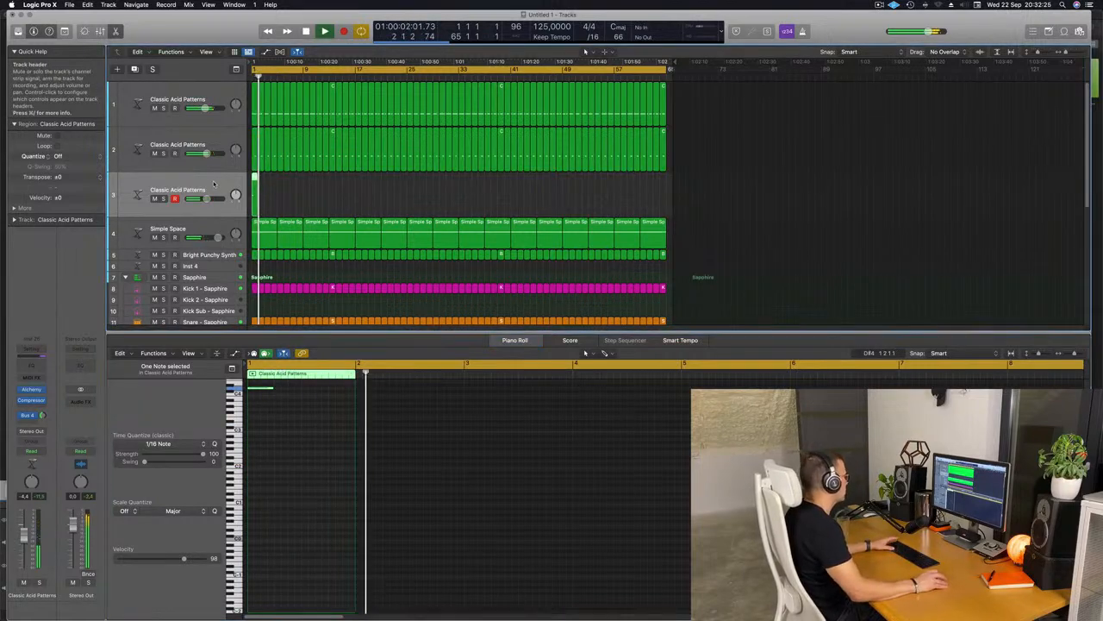
{"action": "key", "text": "space"}
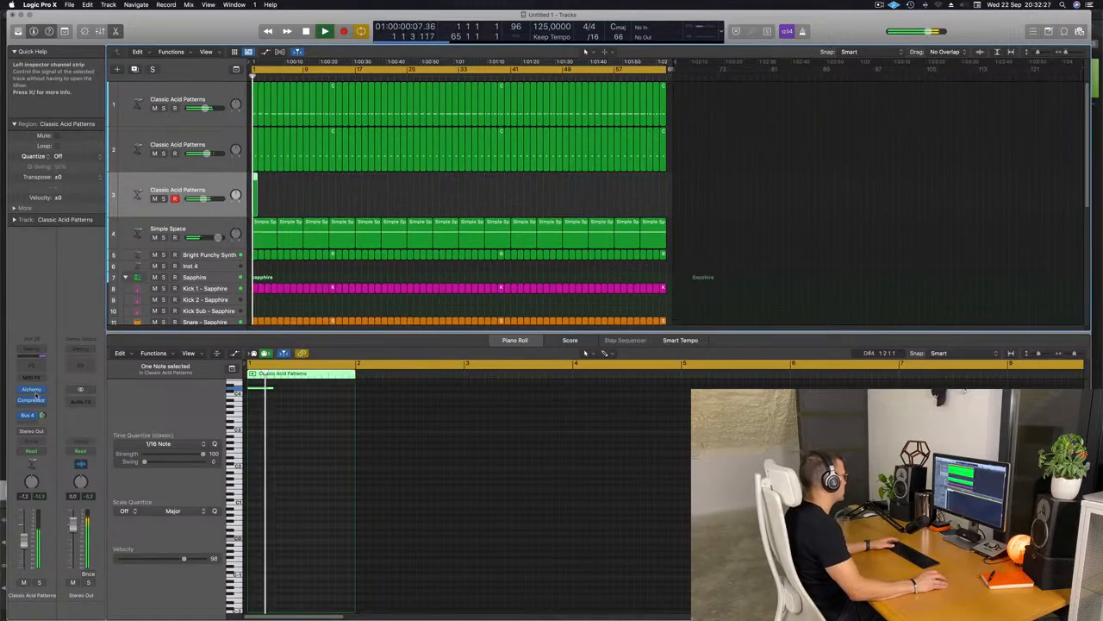
Step: Choose the Classic snapshot in the third track's Alchemy and adjust the arpeggiator's rate and length, raising its swing to about 88%
{"action": "left_click", "coordinate": [30, 391]}
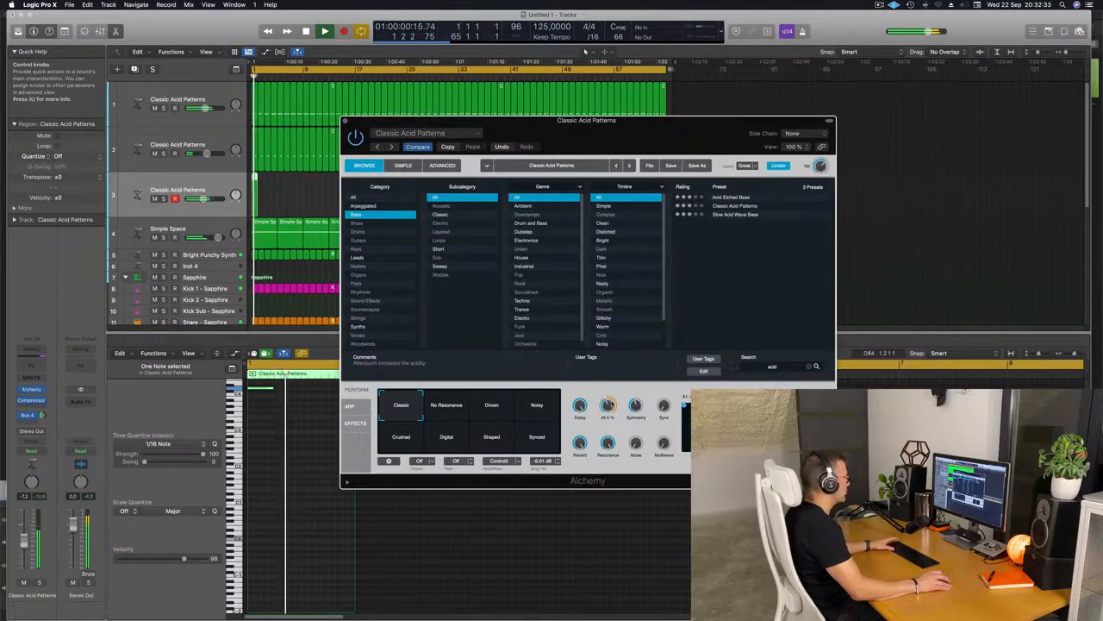
{"action": "left_click", "coordinate": [356, 408]}
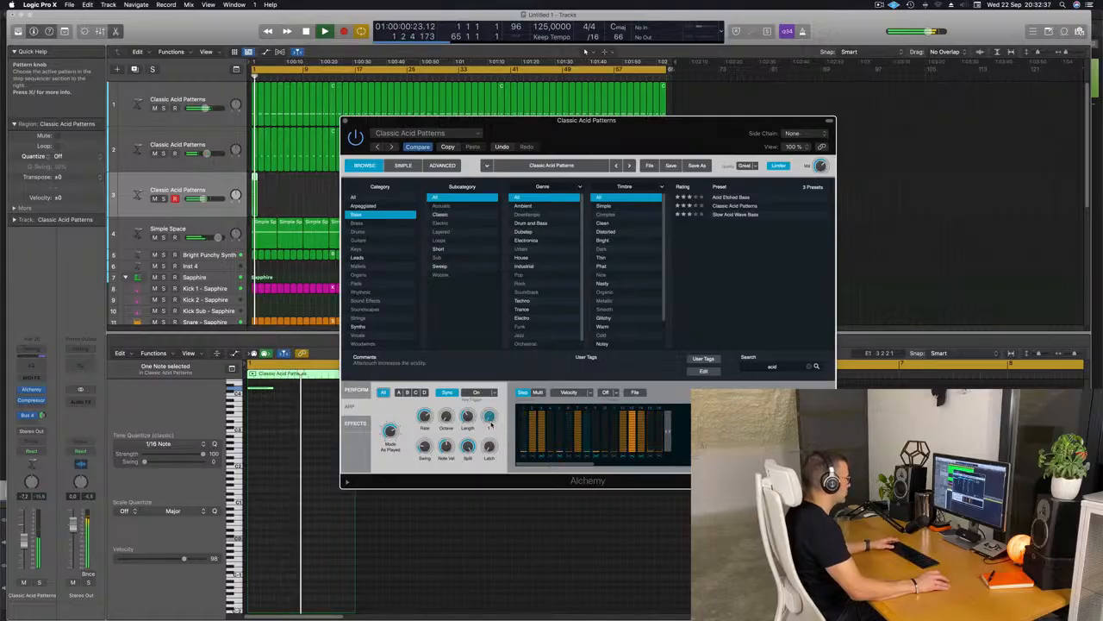
{"action": "key", "text": "space"}
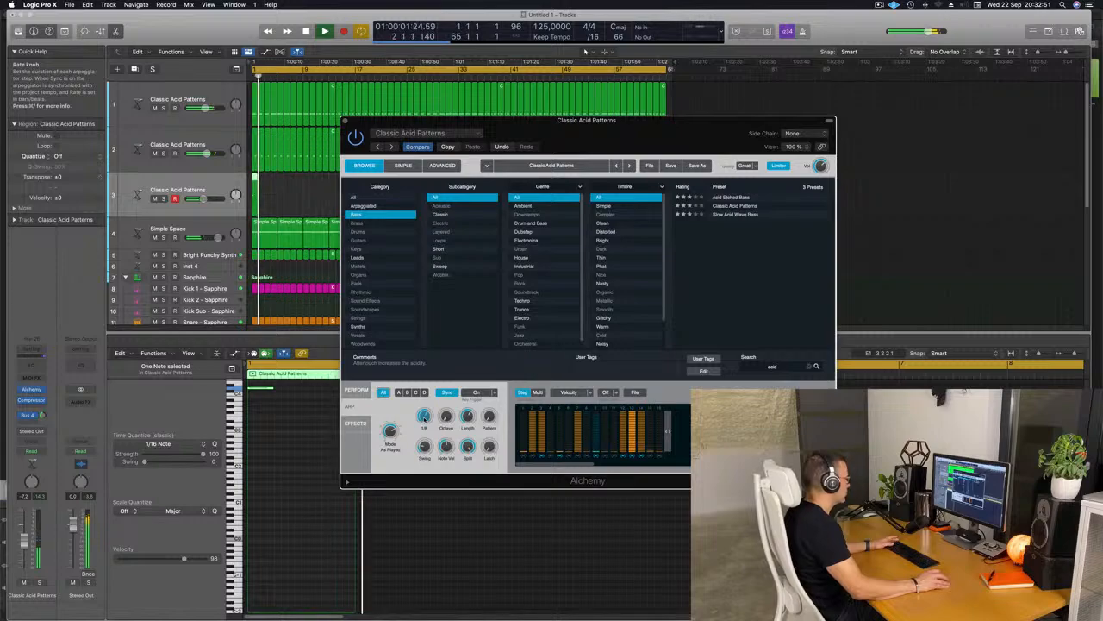
{"action": "left_click_drag", "start_coordinate": [525, 231], "coordinate": [427, 416]}
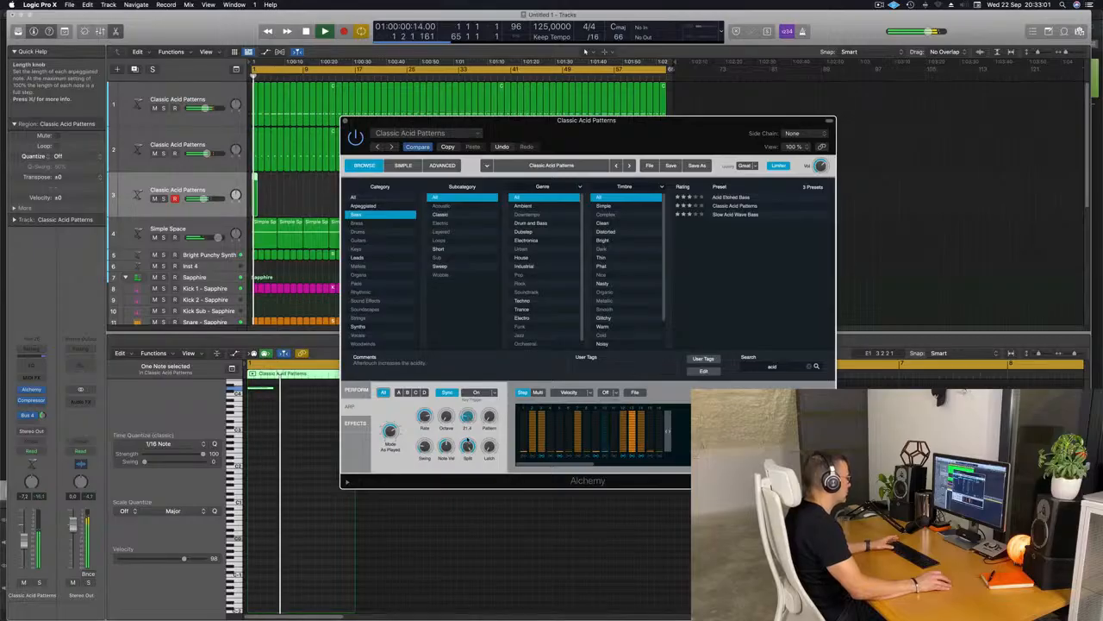
{"action": "key", "text": "space"}
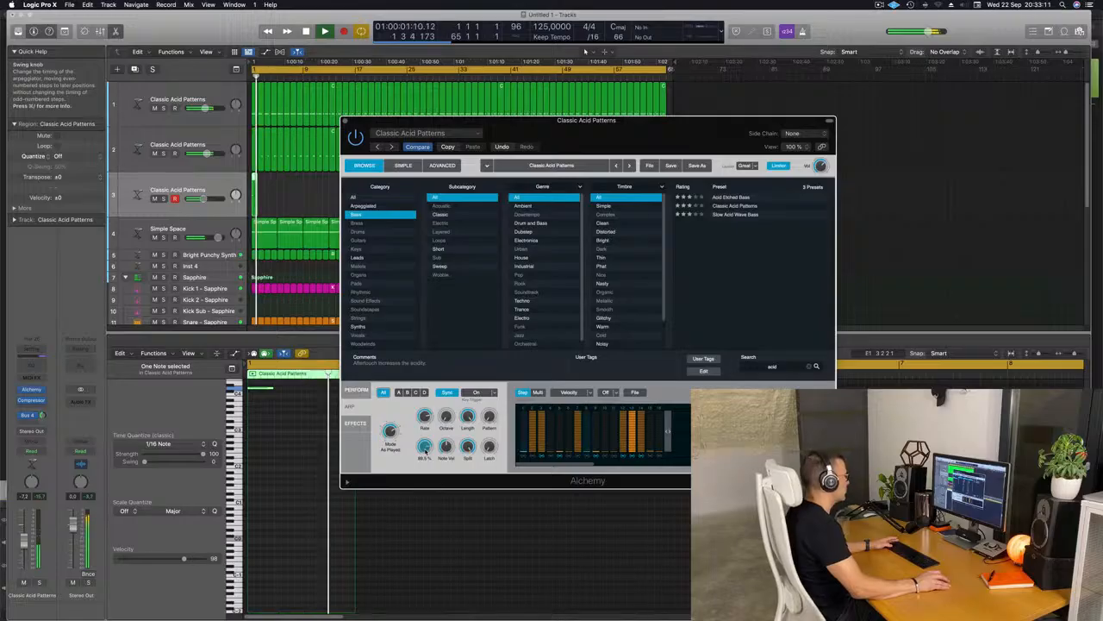
Step: Repeat the third acid track's one-bar region until it fills all 64 bars, and select all of that track's regions
{"action": "left_click_drag", "start_coordinate": [615, 140], "coordinate": [661, 175]}
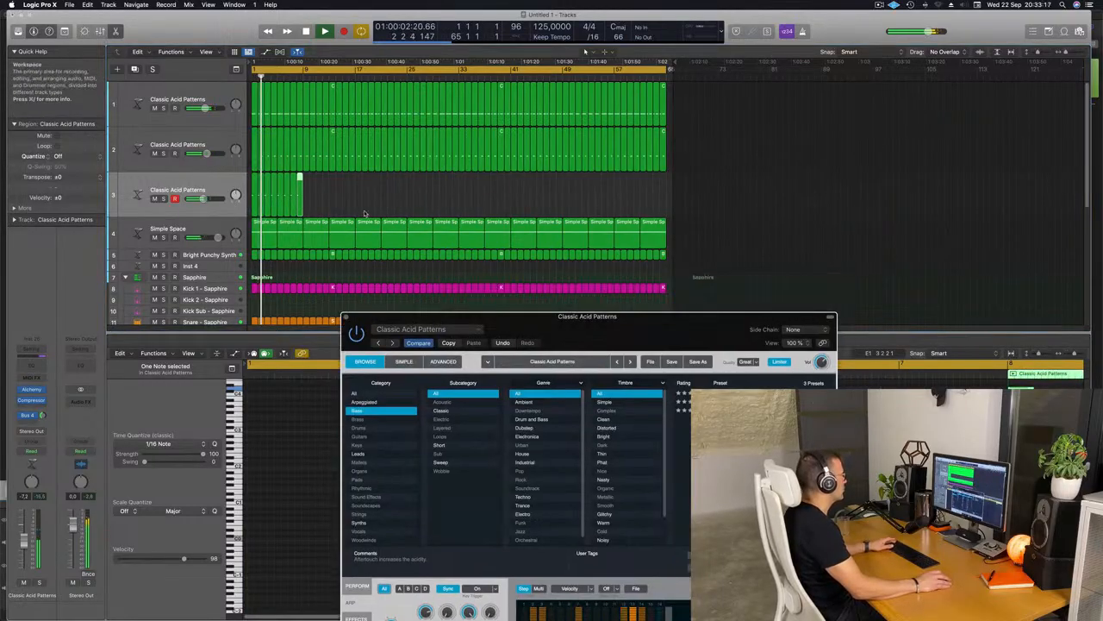
{"action": "left_click", "coordinate": [244, 195]}
{"action": "key", "text": "super+r"}
{"action": "key", "text": "super+r"}
{"action": "key", "text": "super+r"}
{"action": "key", "text": "super+r"}
{"action": "key", "text": "super+r"}
{"action": "key", "text": "super+r"}
{"action": "key", "text": "super+r"}
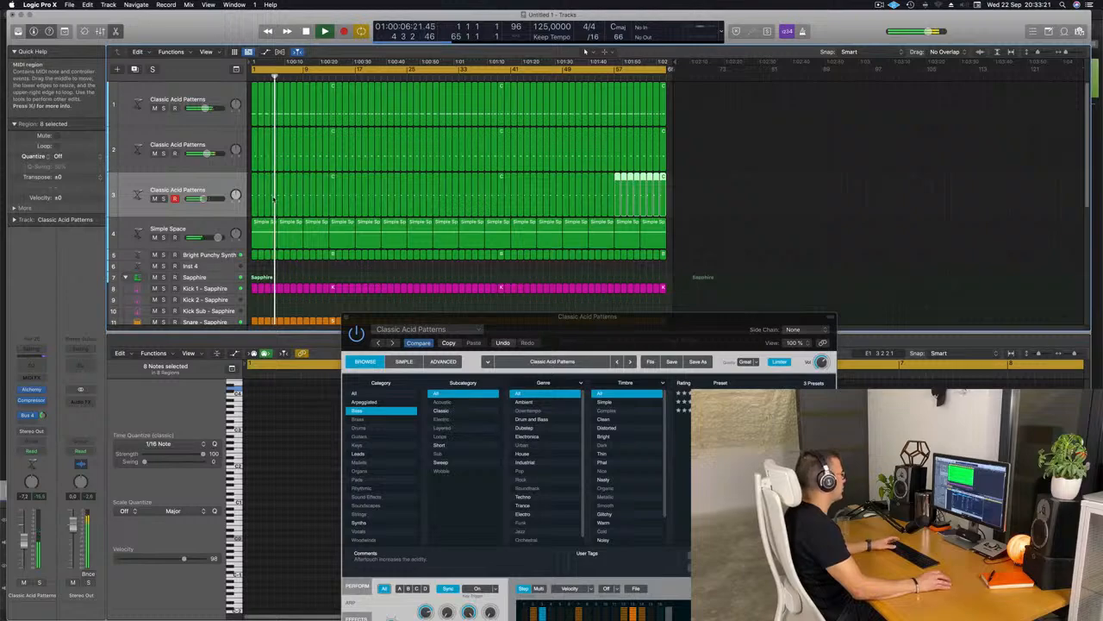
{"action": "left_click", "coordinate": [220, 184]}
Step: Load the Slow Acid Wave Bass preset in the third acid track's Alchemy
{"action": "left_click_drag", "start_coordinate": [615, 319], "coordinate": [559, 186]}
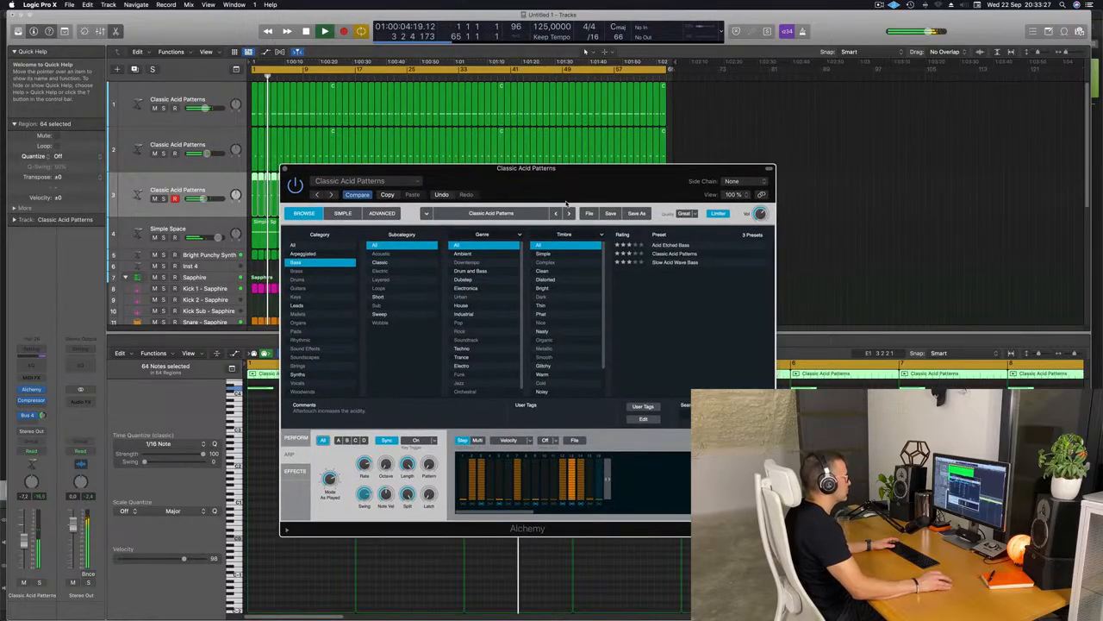
{"action": "left_click", "coordinate": [677, 262]}
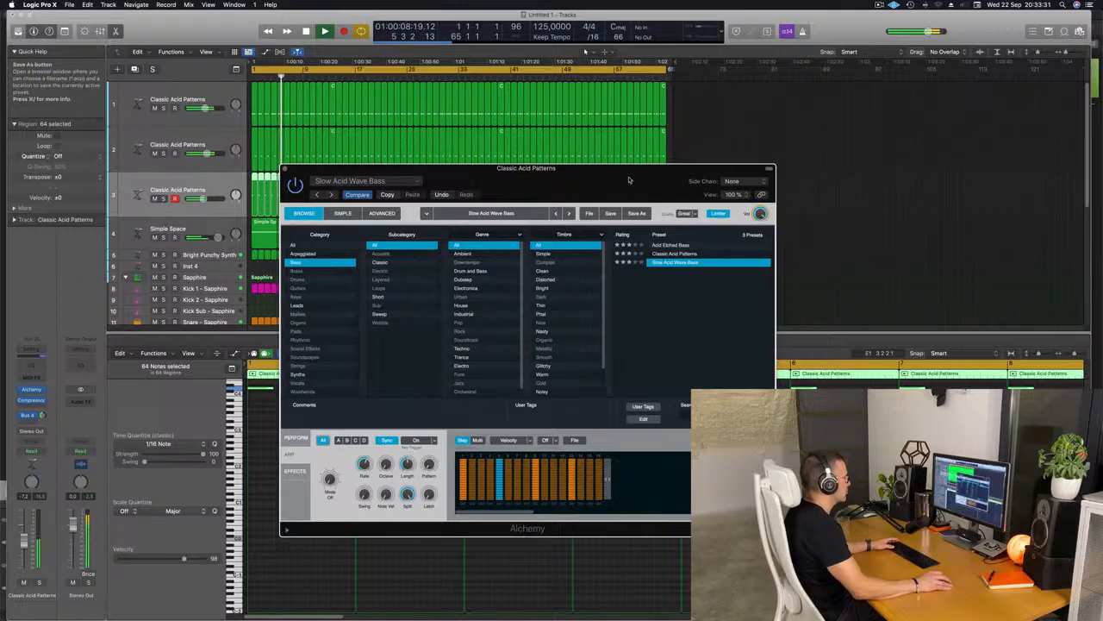
{"action": "left_click_drag", "start_coordinate": [630, 180], "coordinate": [798, 163]}
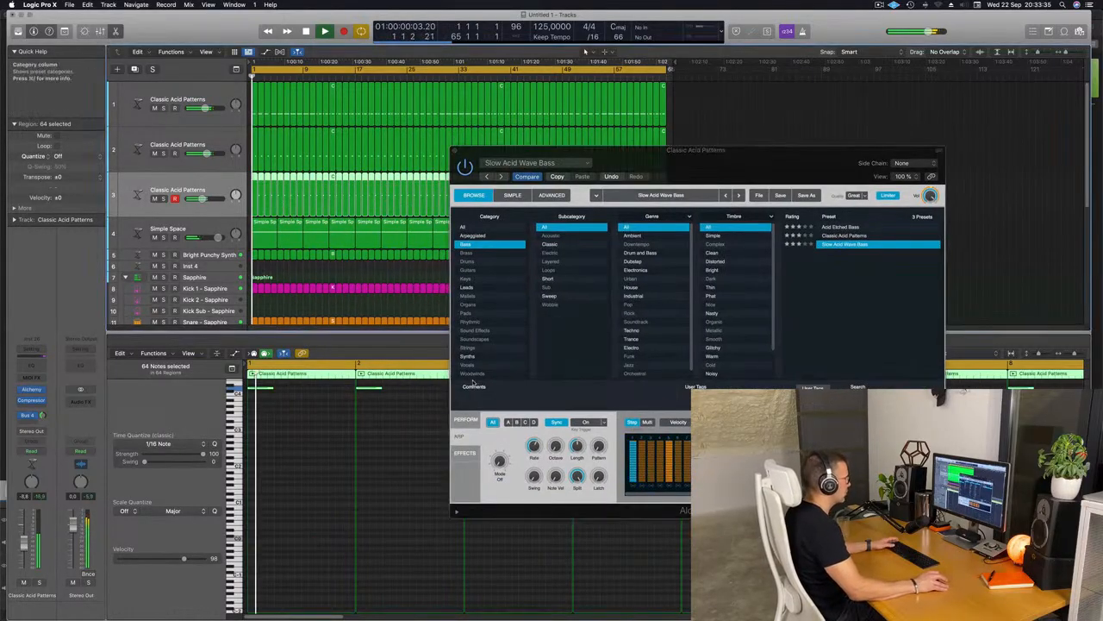
Step: Audition the snapshots on the third track's Alchemy transform pad, settle on Simple, and close the synth
{"action": "left_click", "coordinate": [466, 419]}
{"action": "left_click", "coordinate": [625, 440]}
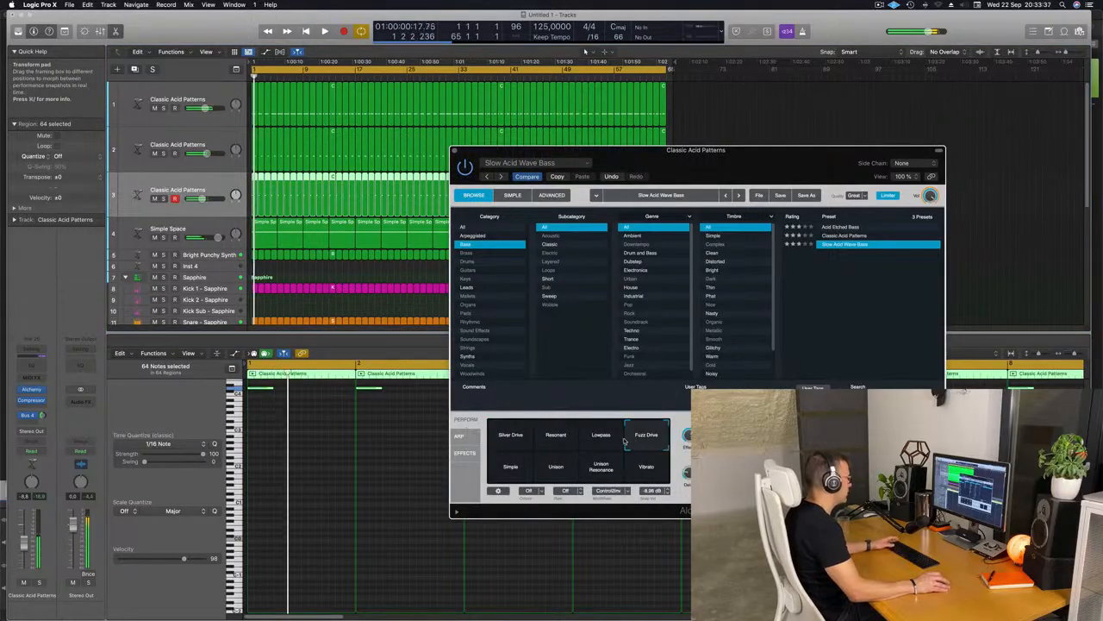
{"action": "left_click", "coordinate": [600, 438]}
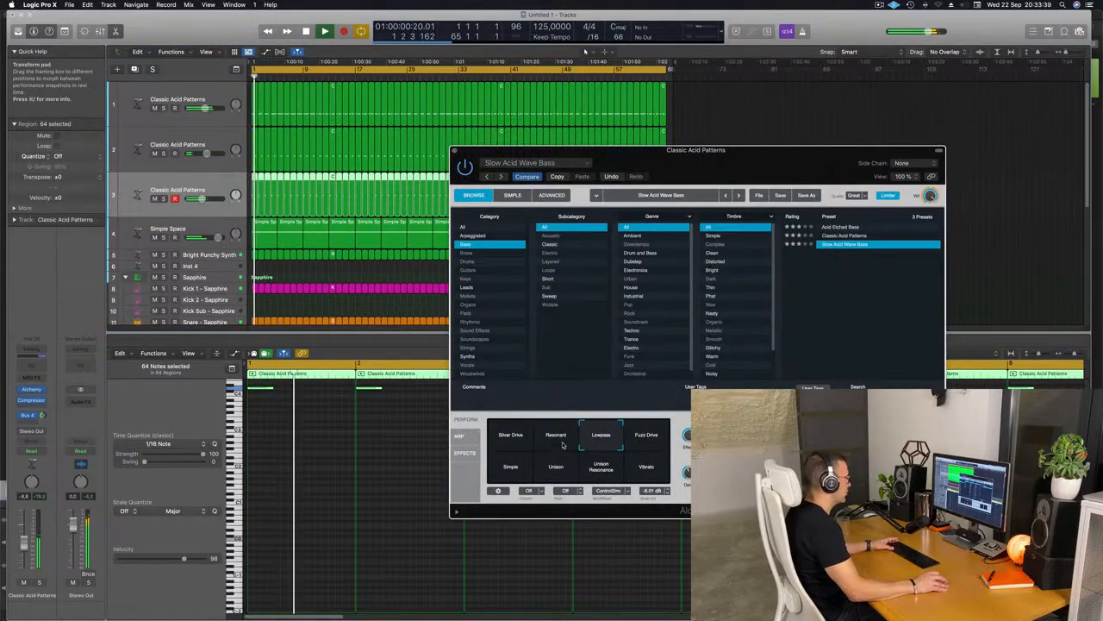
{"action": "left_click", "coordinate": [561, 442]}
{"action": "left_click", "coordinate": [601, 468]}
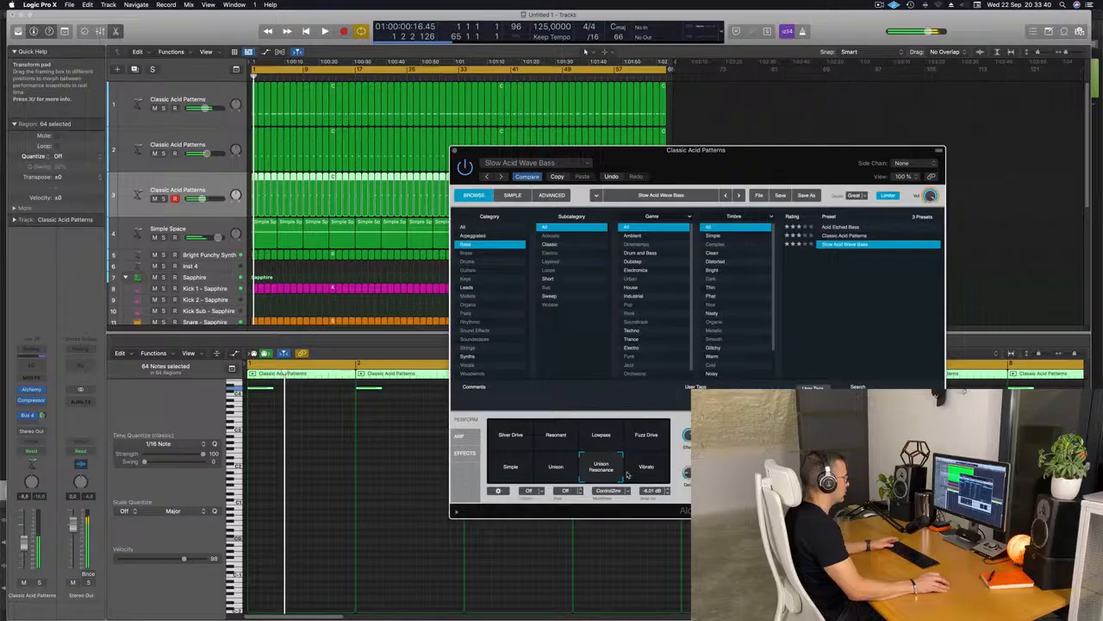
{"action": "left_click", "coordinate": [645, 471]}
{"action": "left_click", "coordinate": [553, 470]}
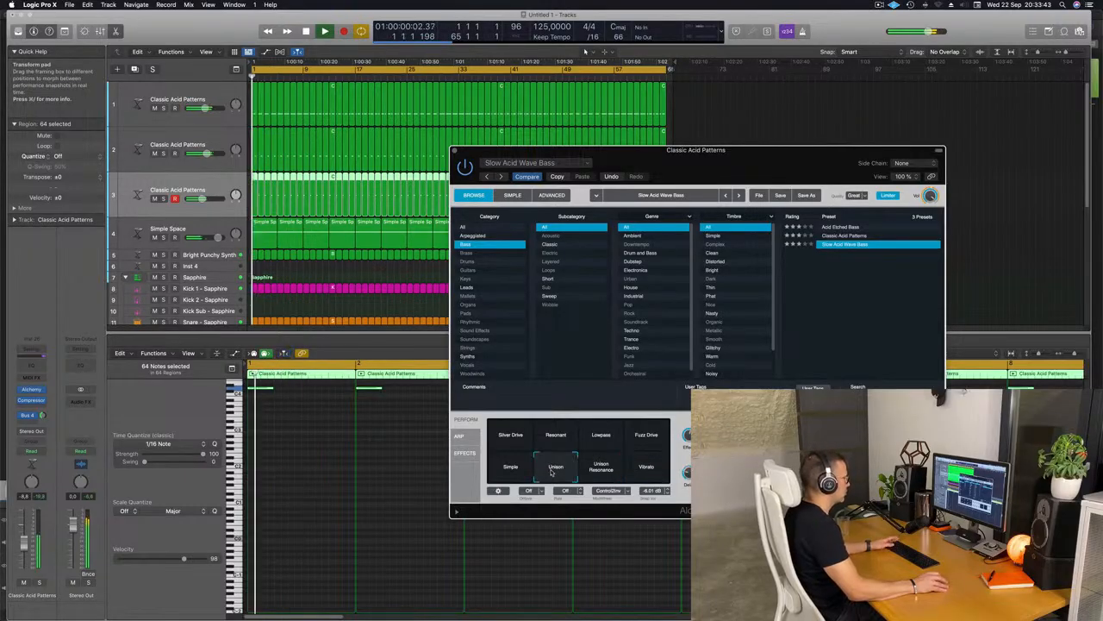
{"action": "left_click", "coordinate": [510, 470]}
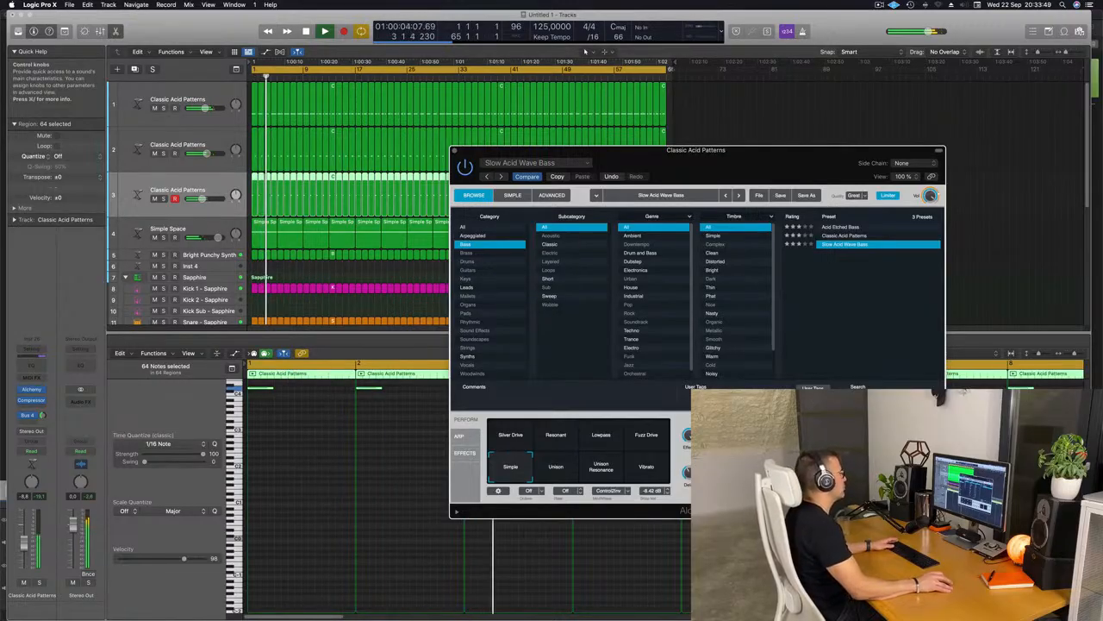
{"action": "left_click_drag", "start_coordinate": [454, 153], "coordinate": [346, 159]}
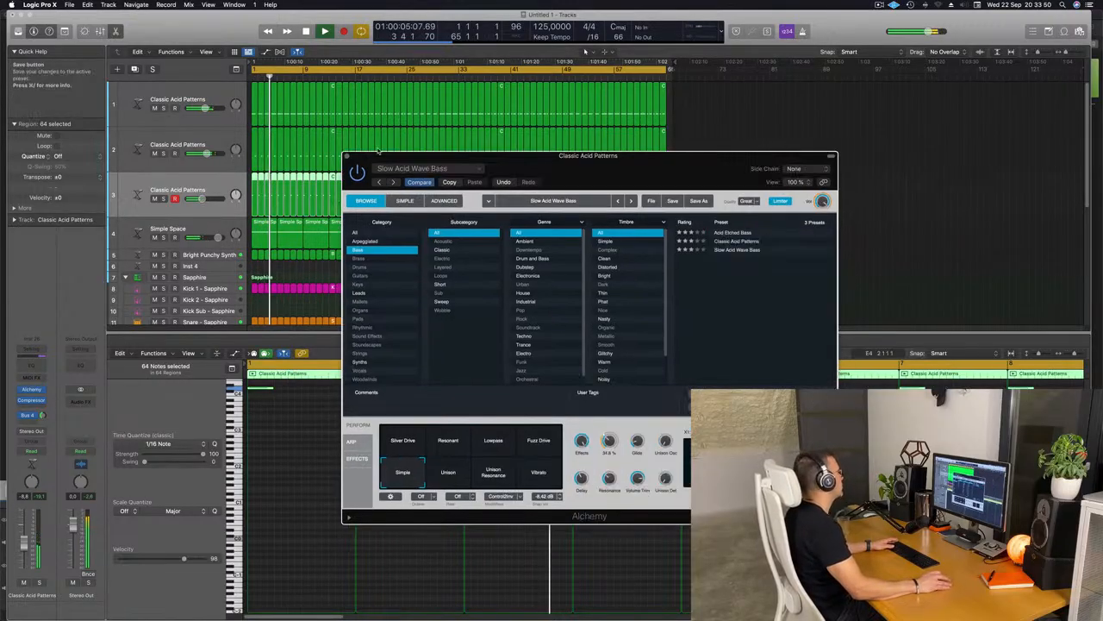
{"action": "left_click", "coordinate": [346, 157]}
Step: Open Alchemy on the first acid track and mute the second and third acid tracks
{"action": "key", "text": "z"}
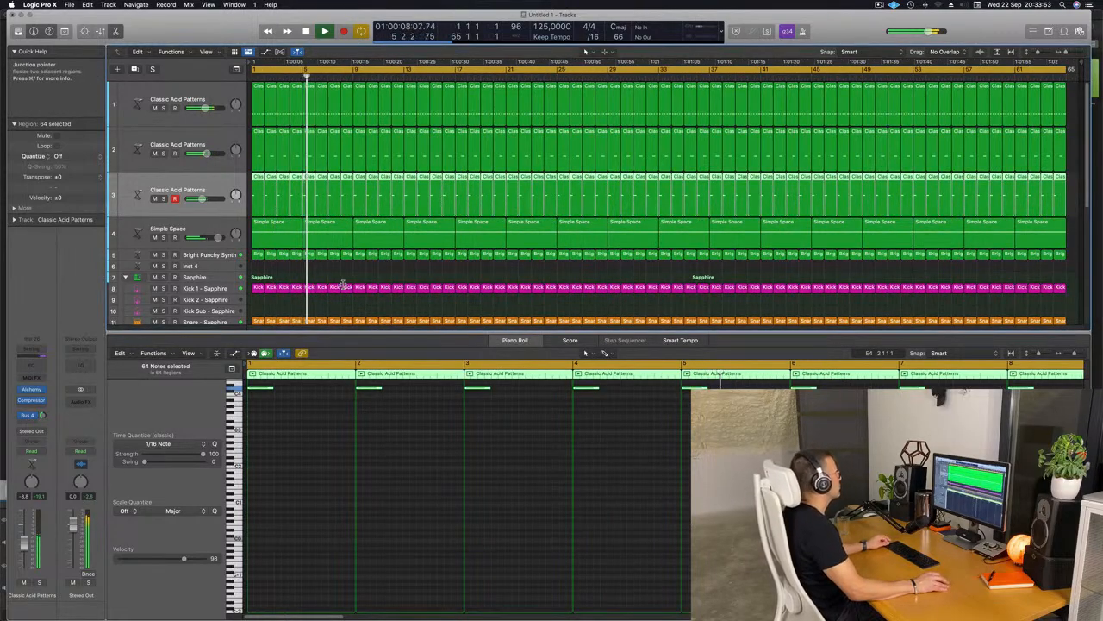
{"action": "left_click", "coordinate": [216, 89]}
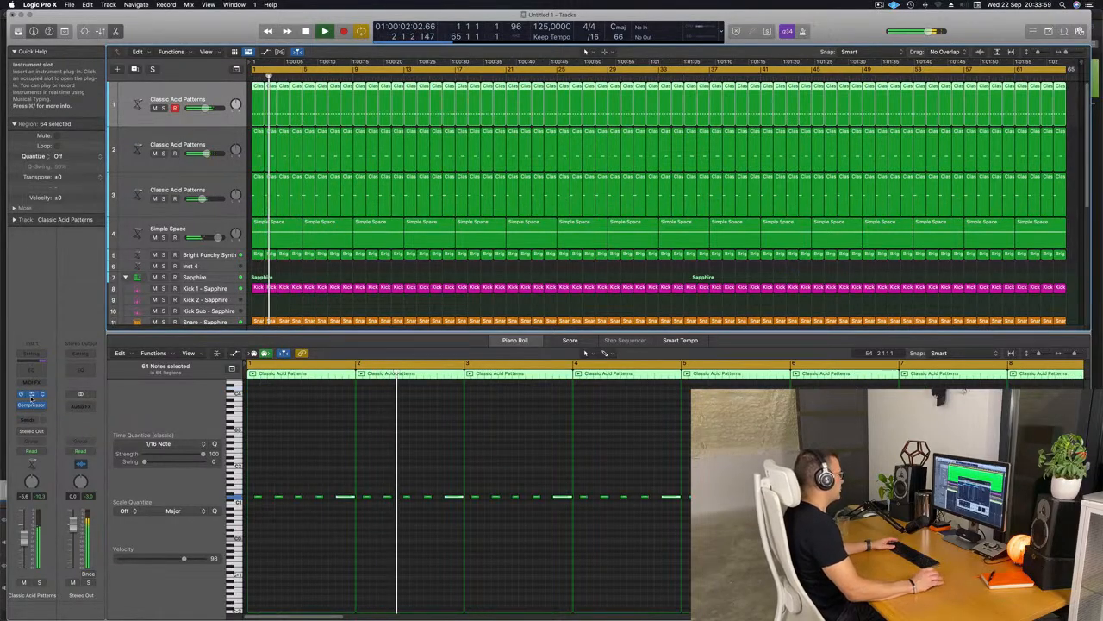
{"action": "left_click", "coordinate": [32, 394]}
{"action": "left_click_drag", "start_coordinate": [695, 208], "coordinate": [685, 176]}
{"action": "left_click", "coordinate": [156, 154]}
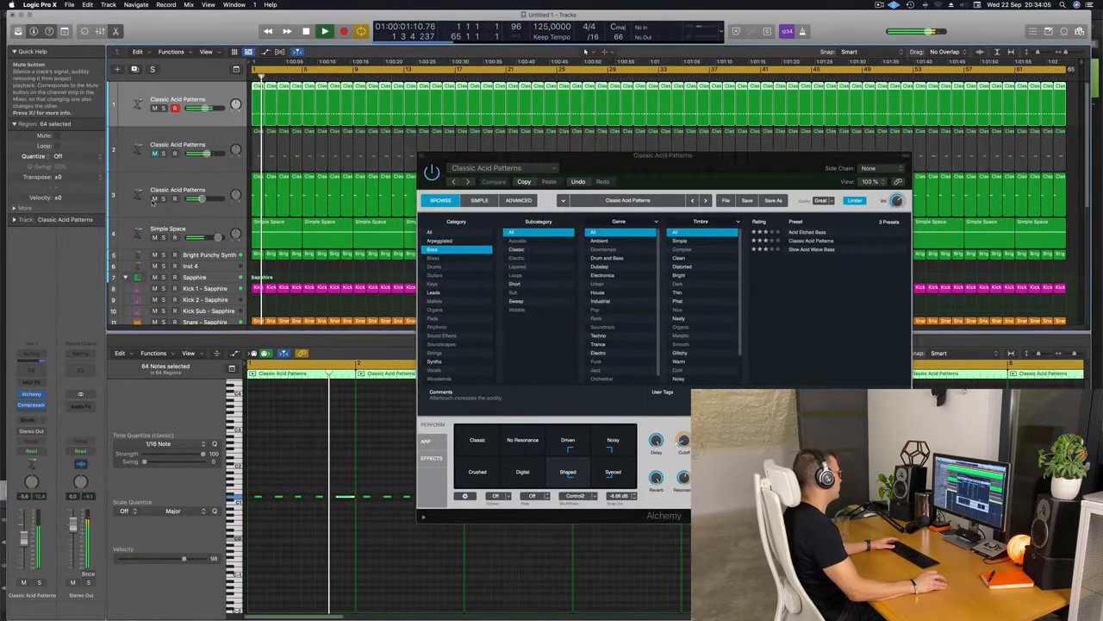
{"action": "left_click", "coordinate": [154, 199]}
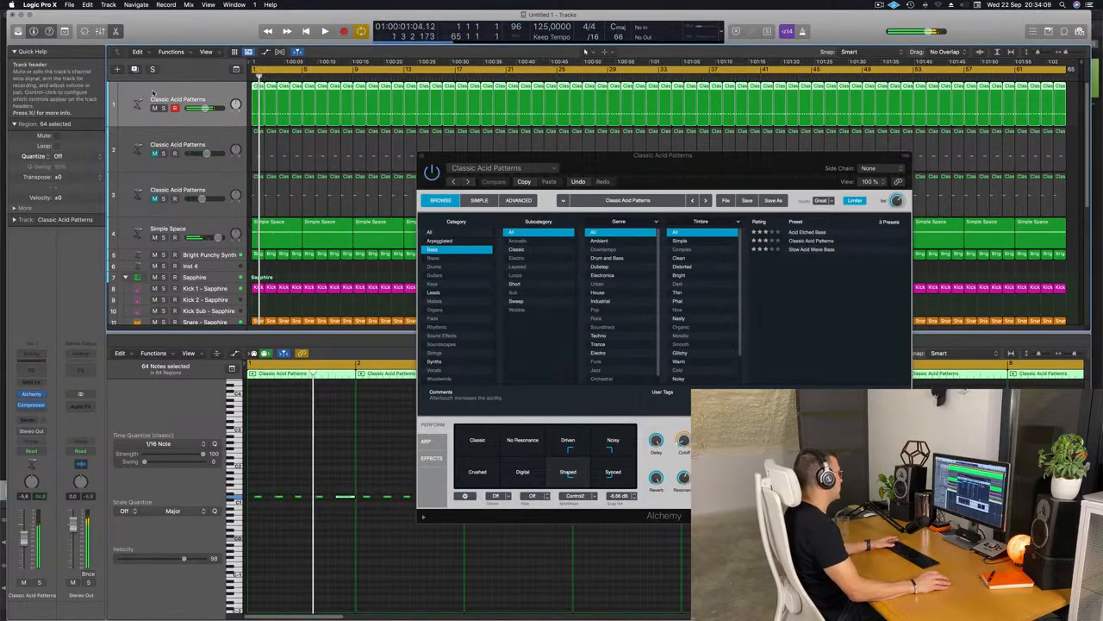
Step: Set the first acid track's automation mode to Touch, record a cutoff movement in Alchemy during playback, and close the synth
{"action": "left_click", "coordinate": [33, 451]}
{"action": "left_click", "coordinate": [35, 463]}
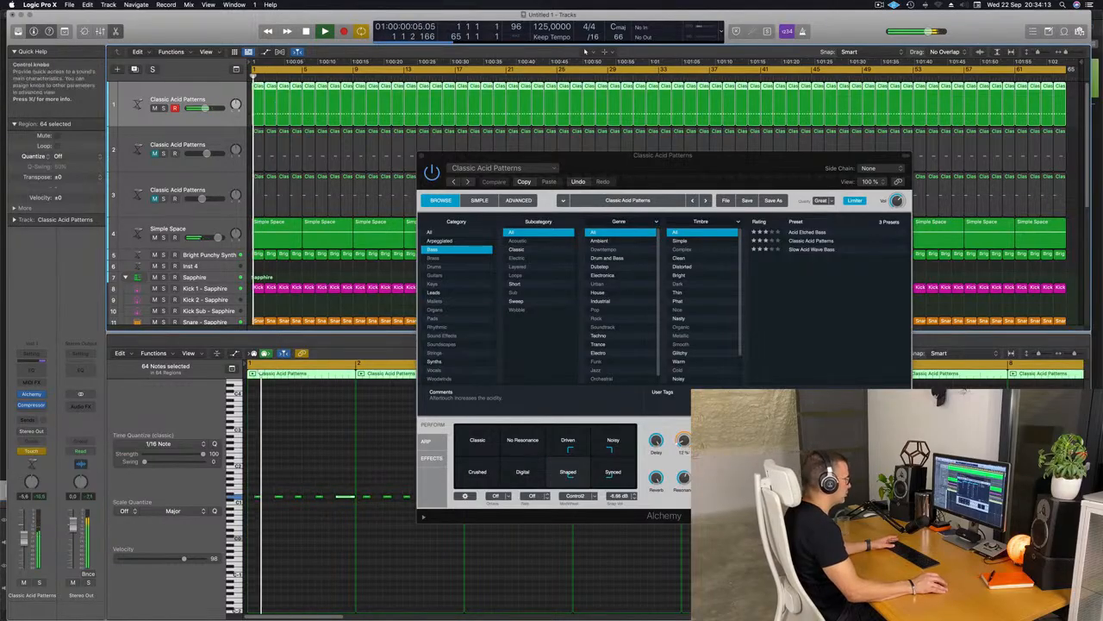
{"action": "left_click", "coordinate": [684, 440]}
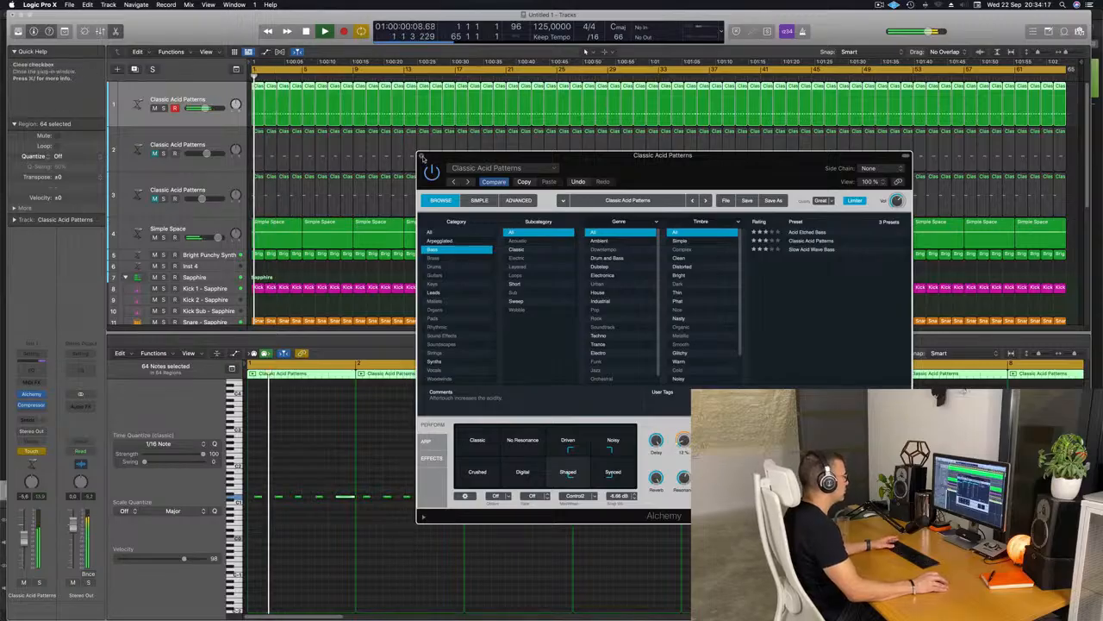
{"action": "key", "text": "super+w"}
{"action": "key", "text": "space"}
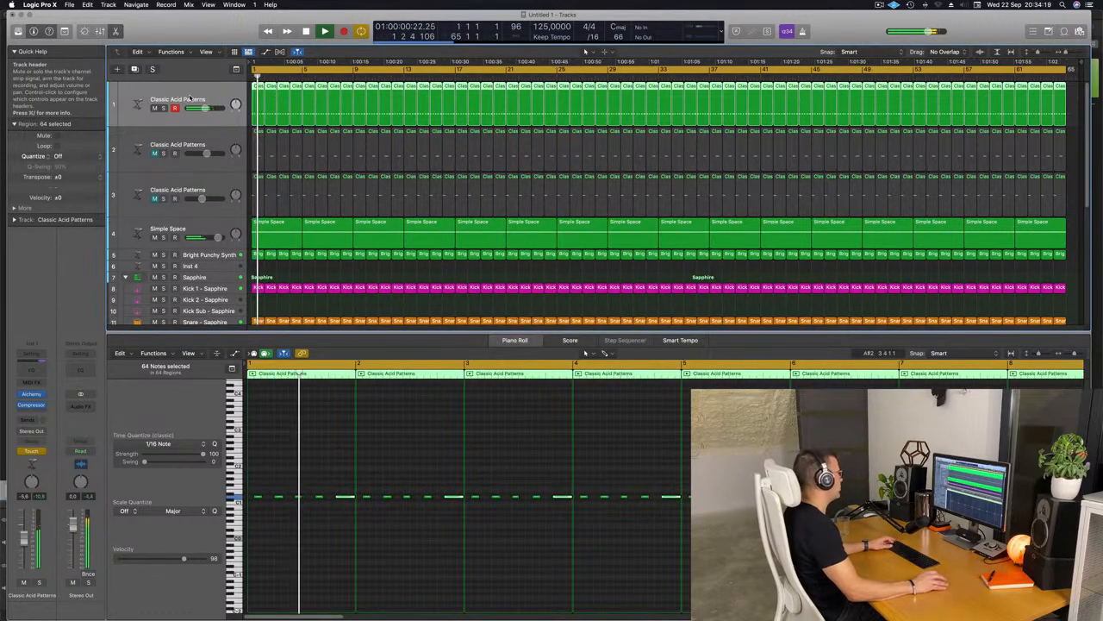
Step: Show track automation in the arrangement and set the first acid track's automation mode to Read
{"action": "key", "text": "a"}
{"action": "left_click", "coordinate": [161, 107]}
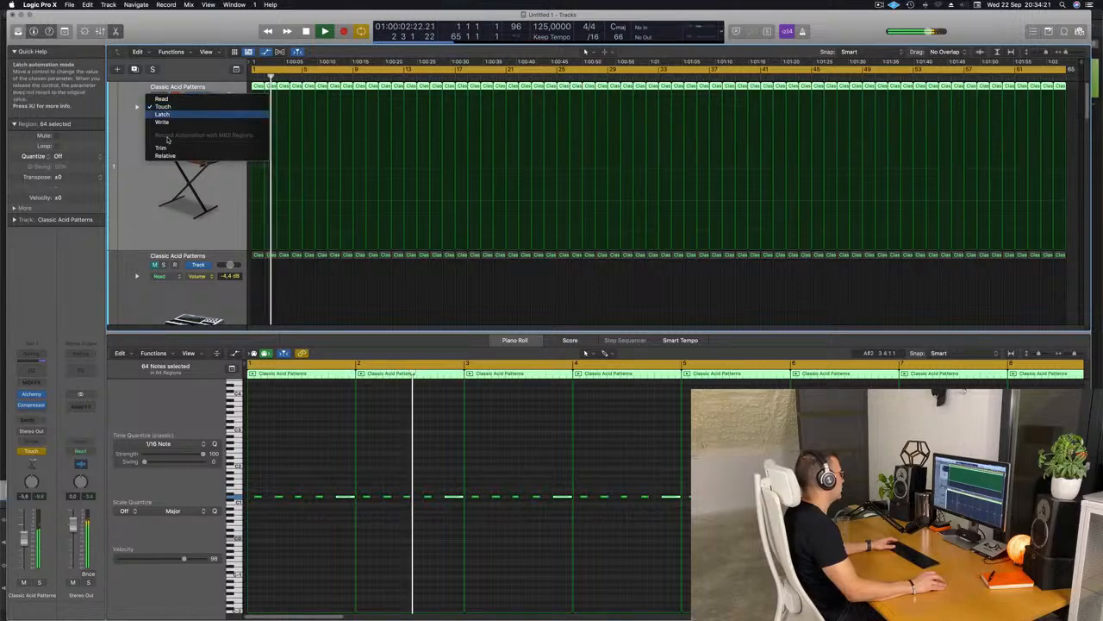
{"action": "left_click", "coordinate": [164, 114]}
{"action": "scroll", "coordinate": [160, 172], "scroll_direction": "down", "scroll_amount": 3}
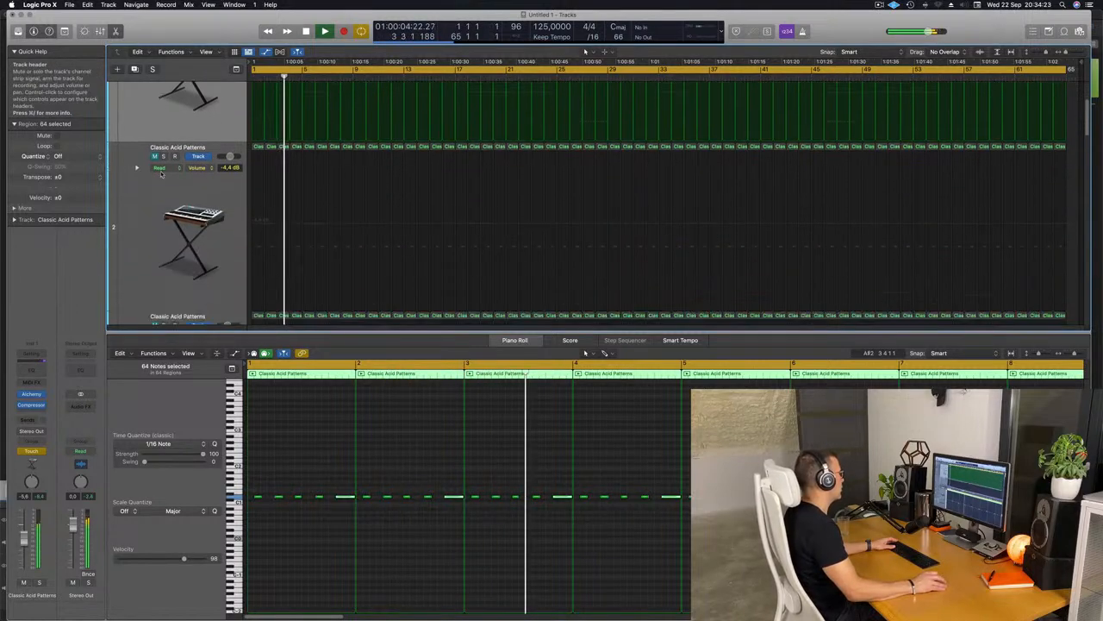
{"action": "scroll", "coordinate": [151, 146], "scroll_direction": "up", "scroll_amount": 3}
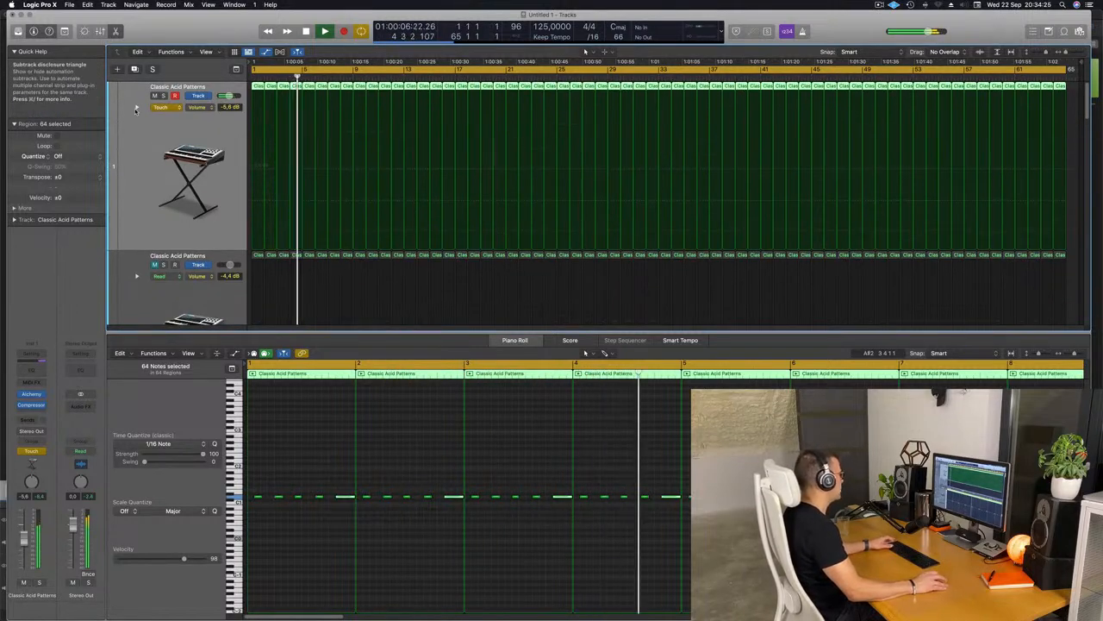
{"action": "left_click", "coordinate": [137, 109]}
{"action": "left_click", "coordinate": [171, 107]}
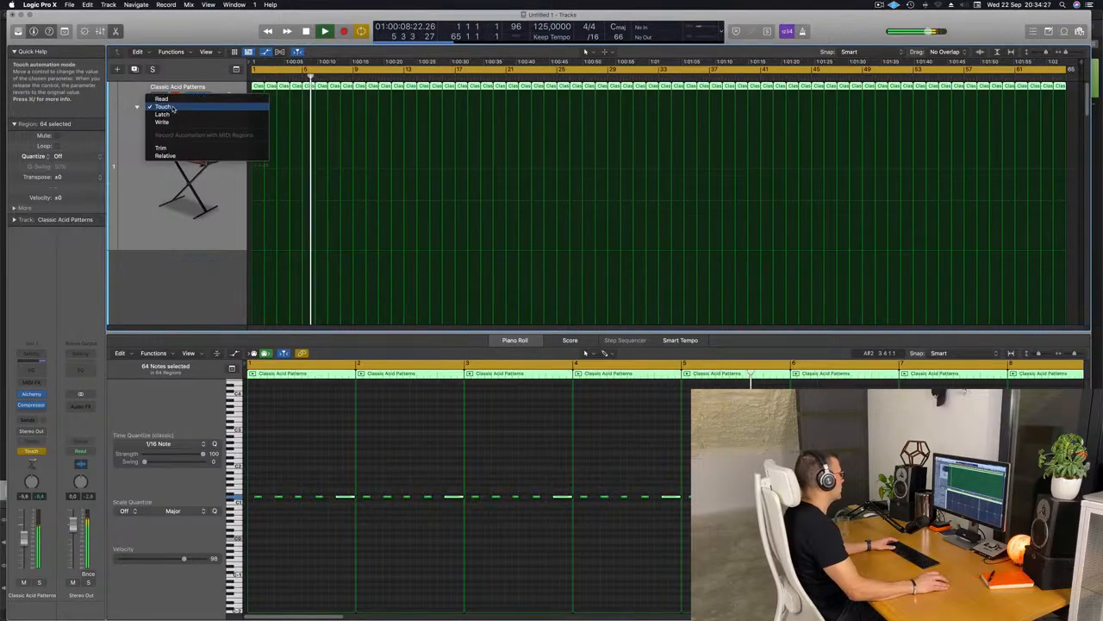
{"action": "left_click", "coordinate": [161, 98]}
Step: Display the first track's Alchemy Cutoff automation and replace the recorded curve with a rise to 33.4% at bar 5 and a fall to 13.4% at bar 9
{"action": "left_click", "coordinate": [197, 108]}
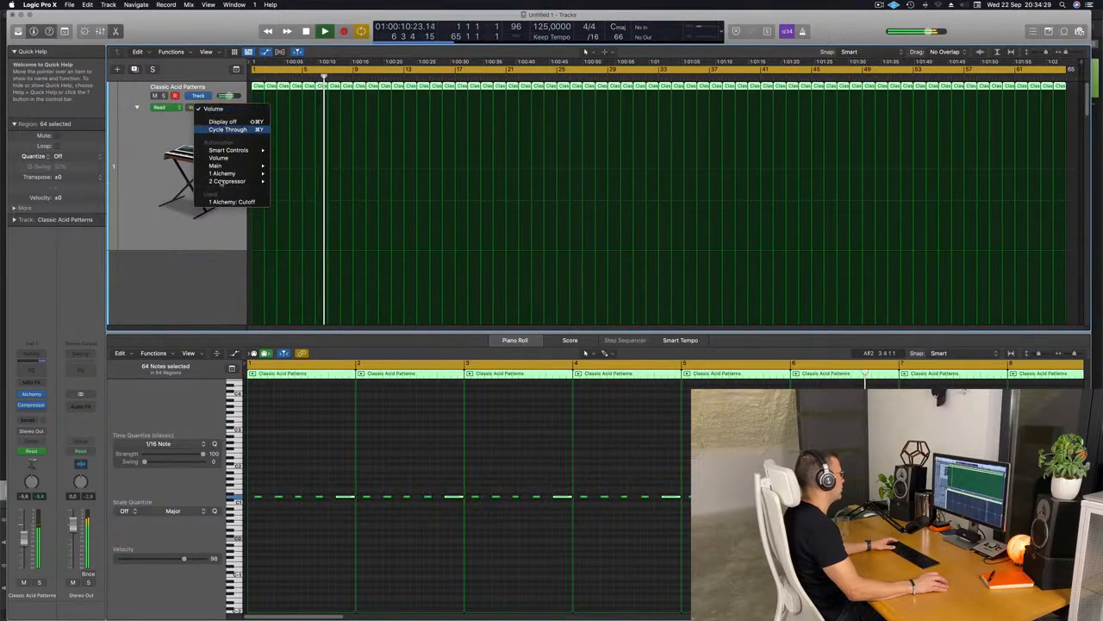
{"action": "left_click", "coordinate": [228, 201]}
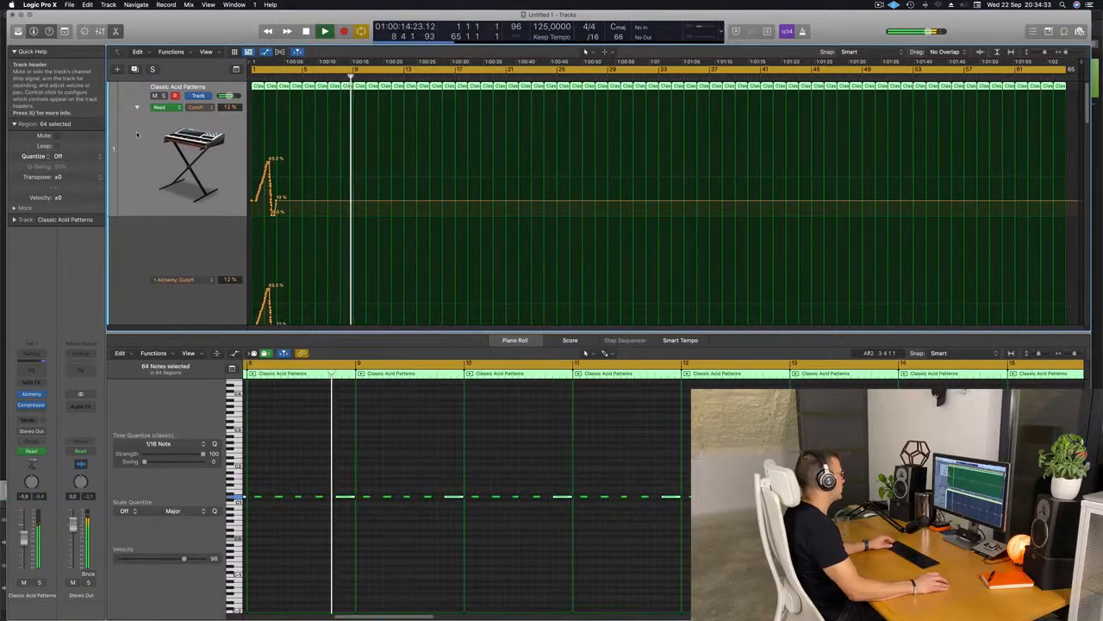
{"action": "left_click", "coordinate": [137, 107]}
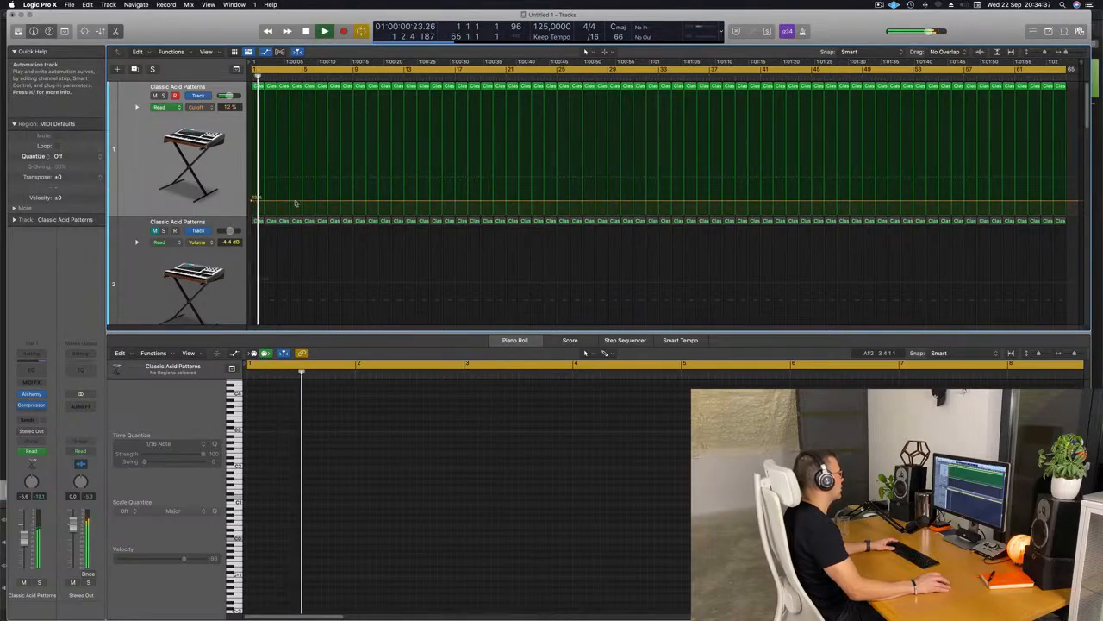
{"action": "left_click_drag", "start_coordinate": [302, 204], "coordinate": [306, 173]}
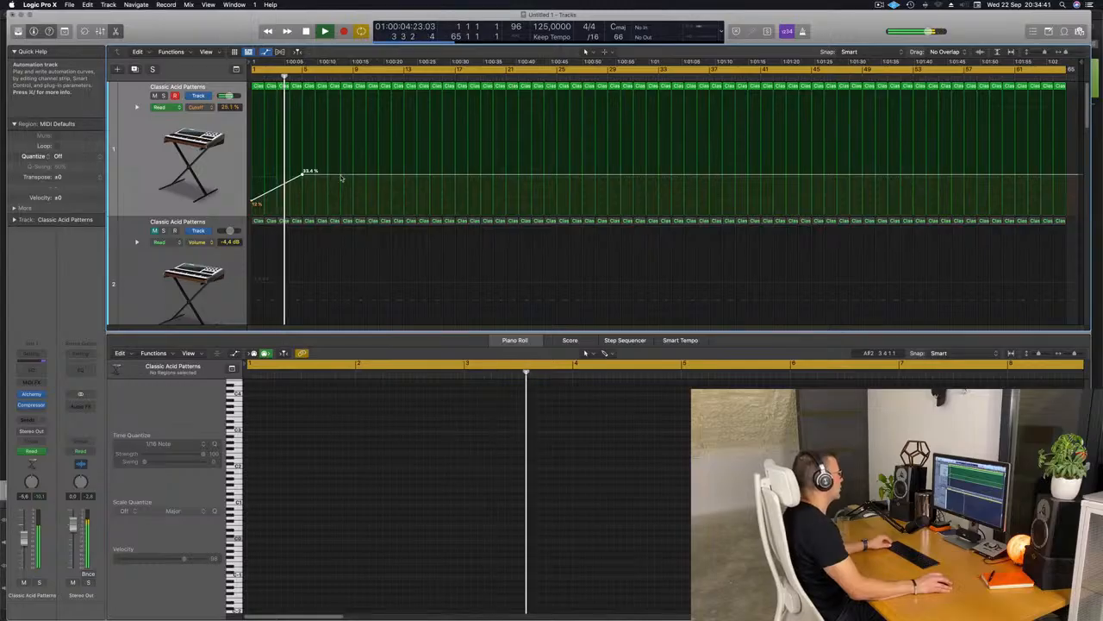
{"action": "left_click_drag", "start_coordinate": [340, 177], "coordinate": [349, 197]}
Step: Add a send to Bus 4 (Aux 4) on the Simple Space track
{"action": "scroll", "coordinate": [340, 203], "scroll_direction": "down", "scroll_amount": 4}
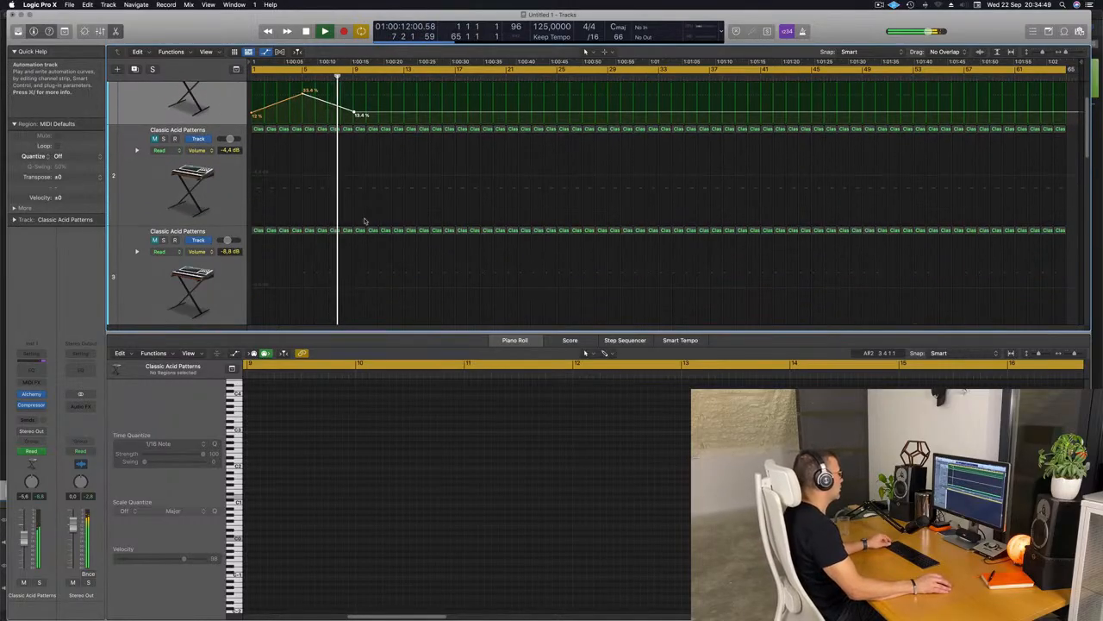
{"action": "scroll", "coordinate": [345, 224], "scroll_direction": "down", "scroll_amount": 6}
{"action": "scroll", "coordinate": [299, 205], "scroll_direction": "down", "scroll_amount": 5}
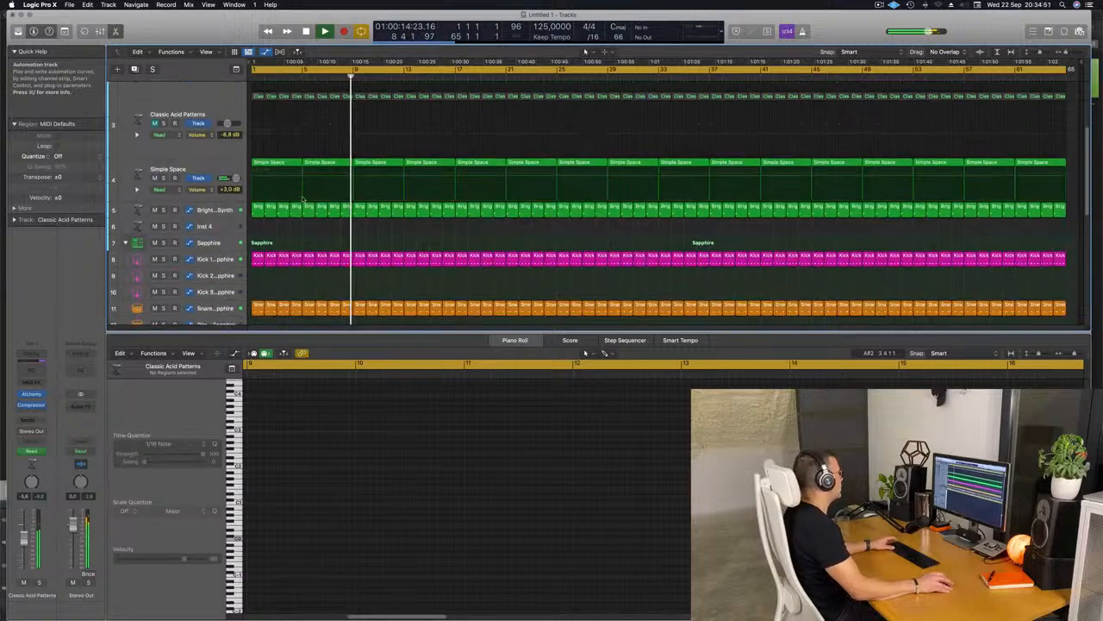
{"action": "key", "text": "Return"}
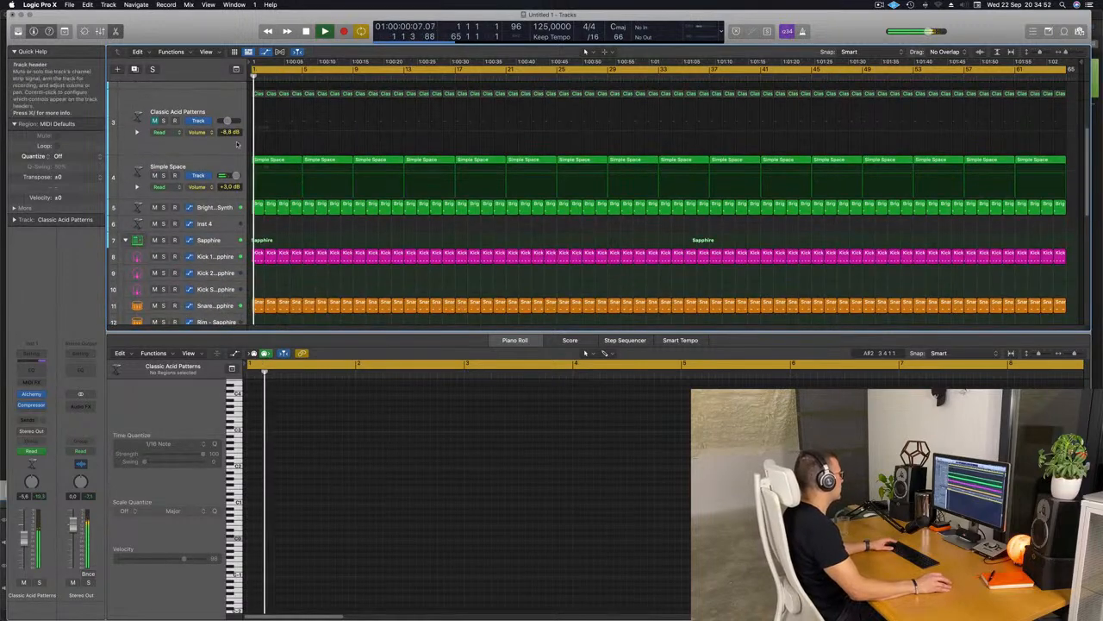
{"action": "left_click", "coordinate": [184, 165]}
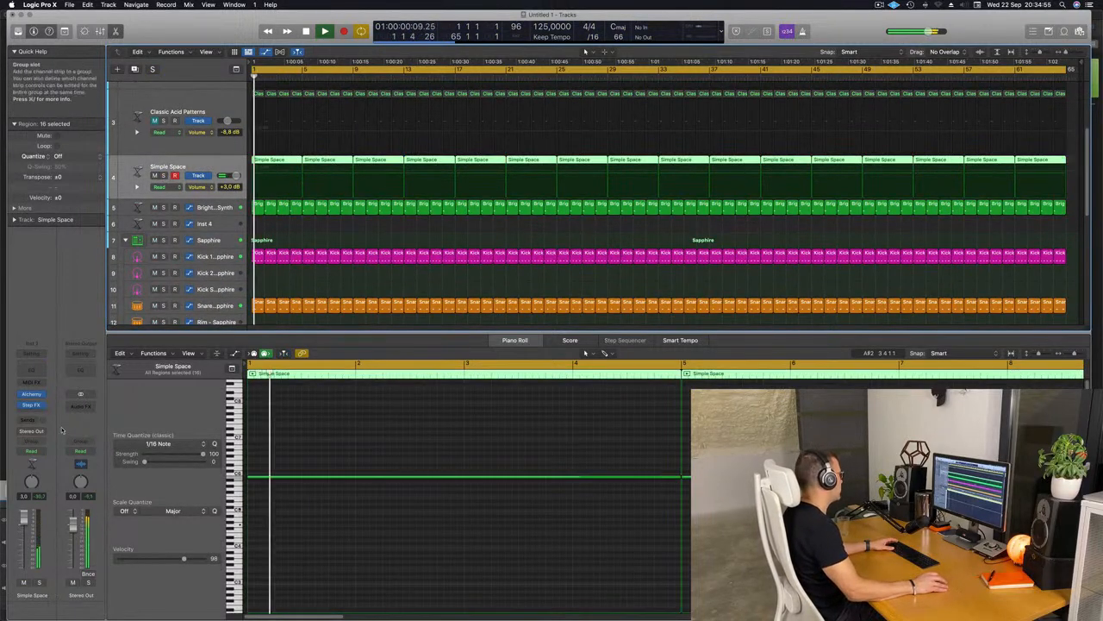
{"action": "left_click", "coordinate": [31, 421]}
{"action": "mouse_move", "coordinate": [52, 432]}
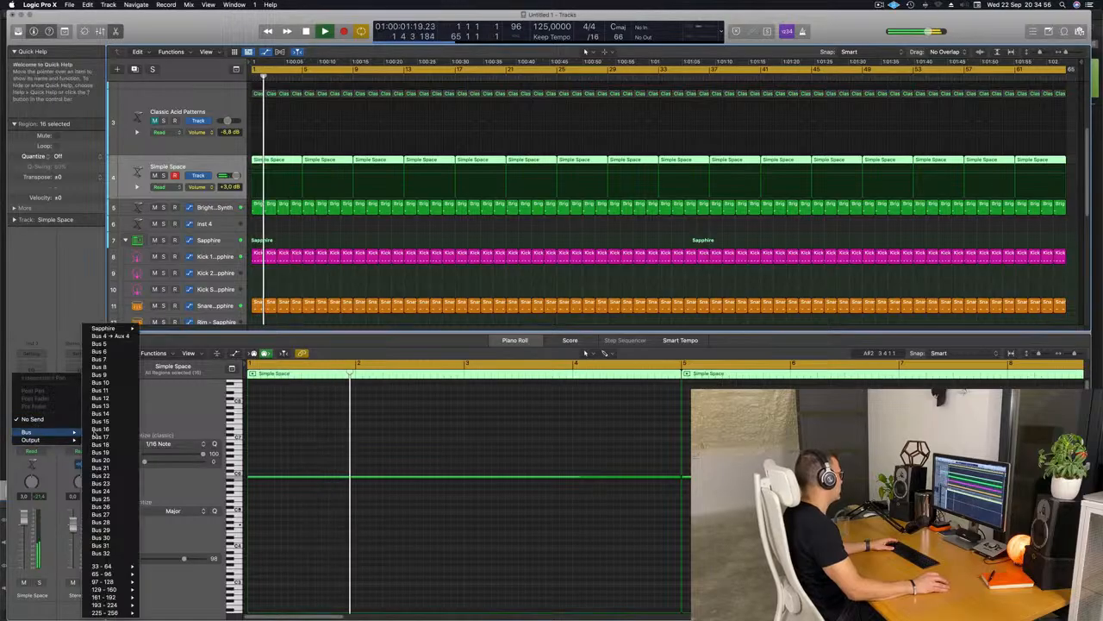
{"action": "left_click", "coordinate": [105, 336]}
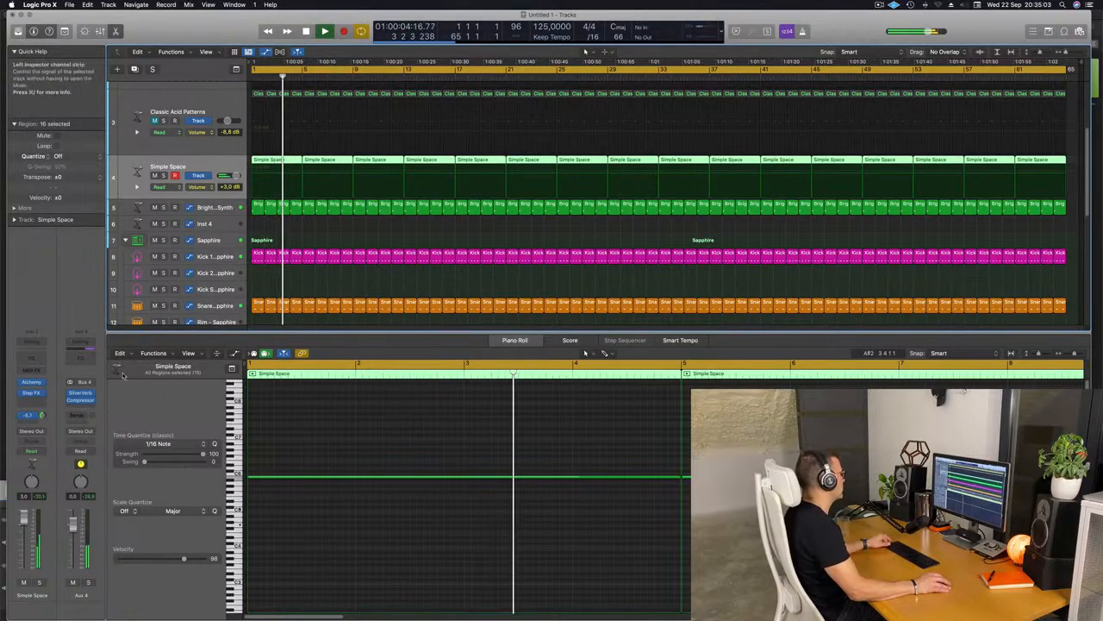
Step: Add a send to Bus 4 (Aux 4) on the Clap 2 - Sapphire track and raise its send level
{"action": "scroll", "coordinate": [300, 293], "scroll_direction": "down", "scroll_amount": 5}
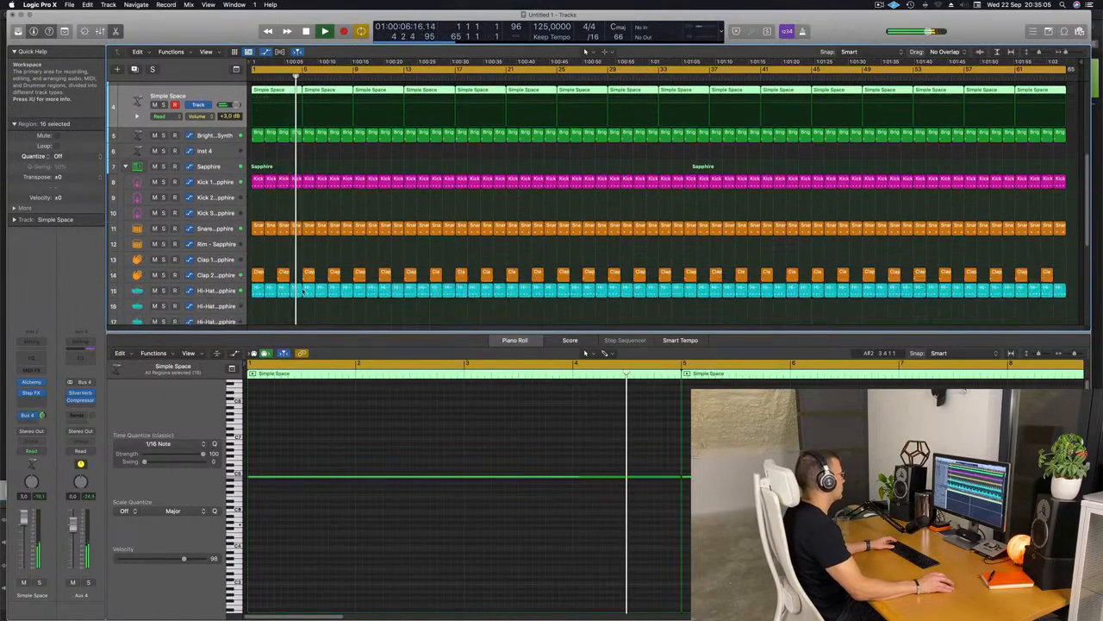
{"action": "left_click", "coordinate": [201, 221]}
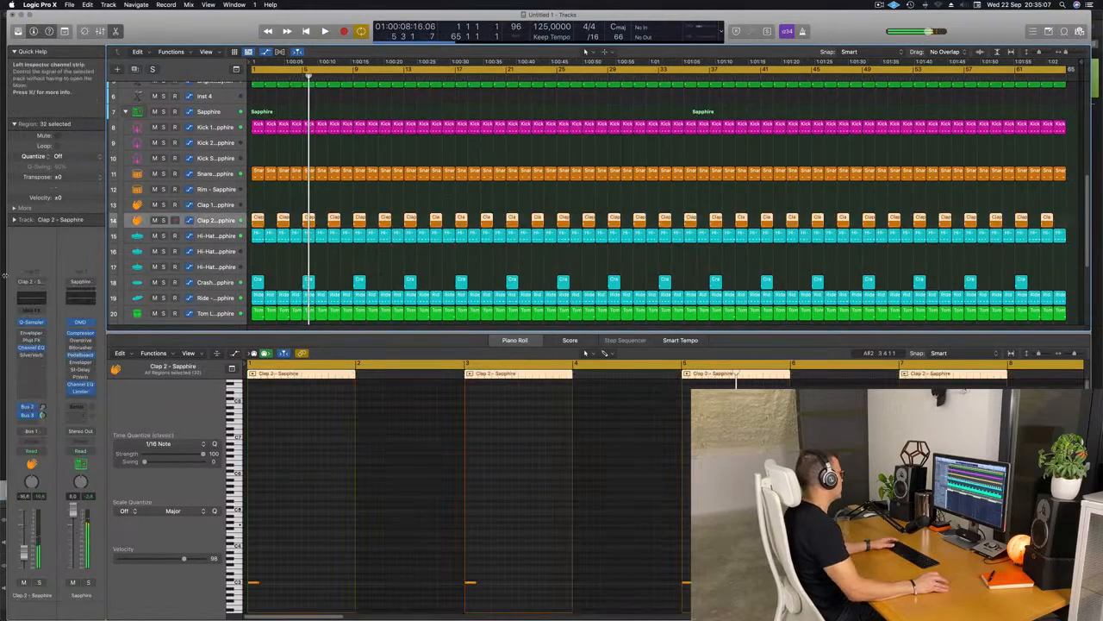
{"action": "left_click", "coordinate": [28, 422]}
{"action": "mouse_move", "coordinate": [28, 434]}
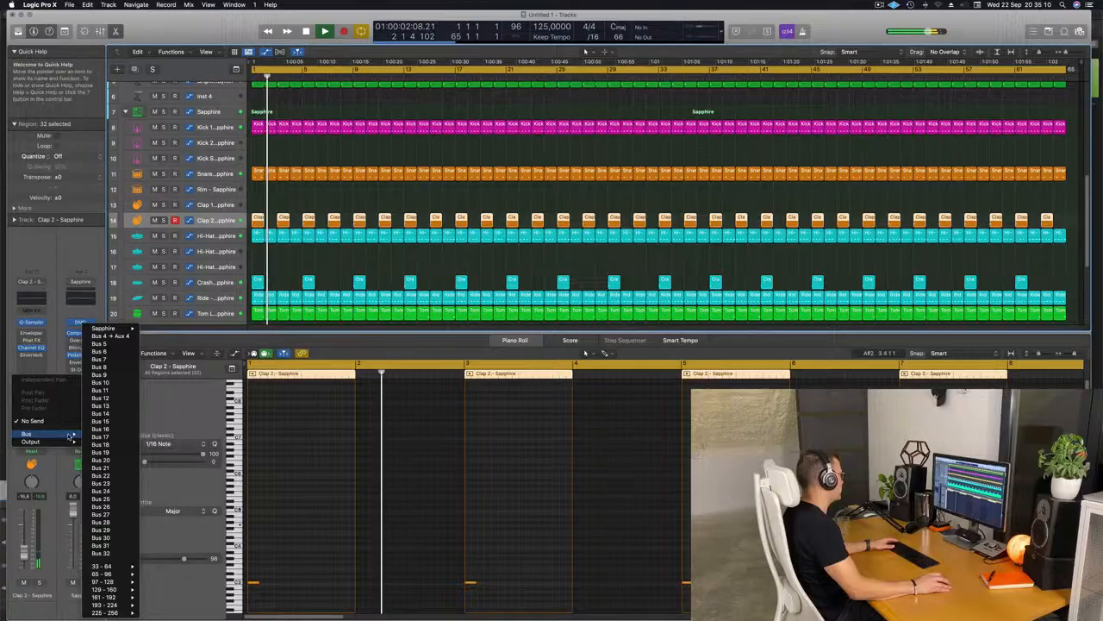
{"action": "left_click", "coordinate": [99, 335]}
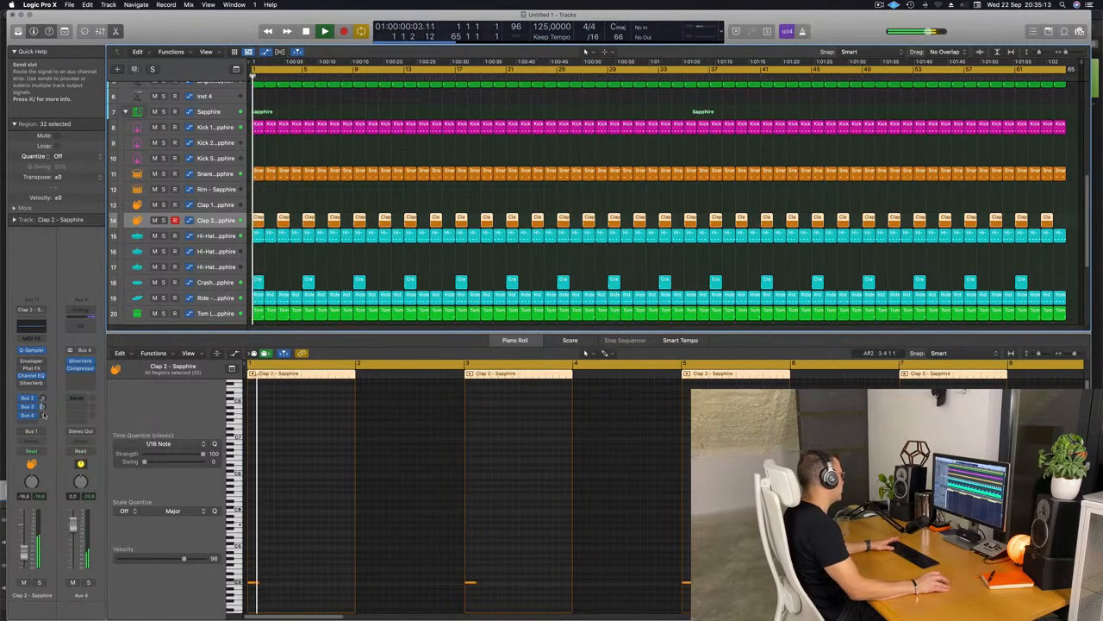
{"action": "left_click_drag", "start_coordinate": [43, 415], "coordinate": [45, 423]}
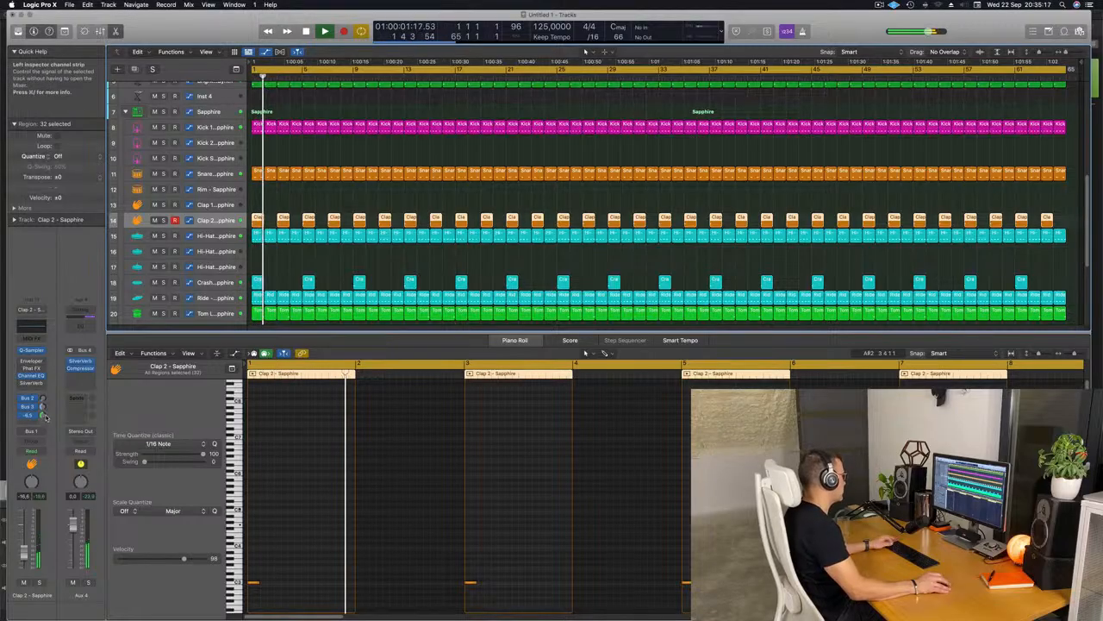
Step: Extend the first acid track's Cutoff automation with a rise to 33.1% at bar 13 and a fall to 13.4% at bar 17
{"action": "scroll", "coordinate": [365, 257], "scroll_direction": "up", "scroll_amount": 6}
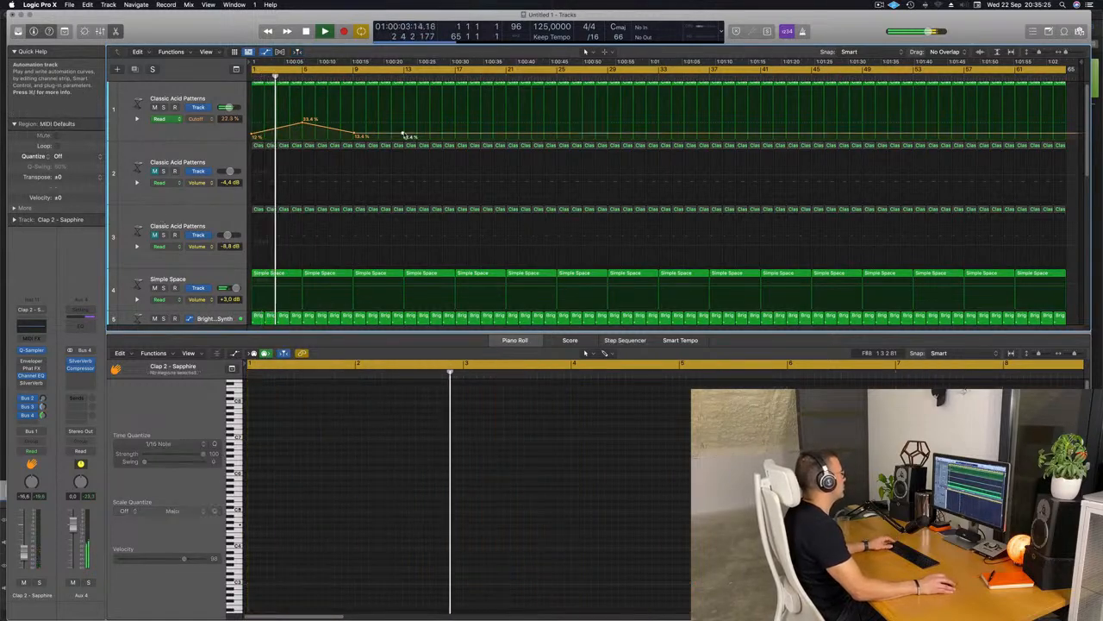
{"action": "left_click_drag", "start_coordinate": [404, 135], "coordinate": [457, 136]}
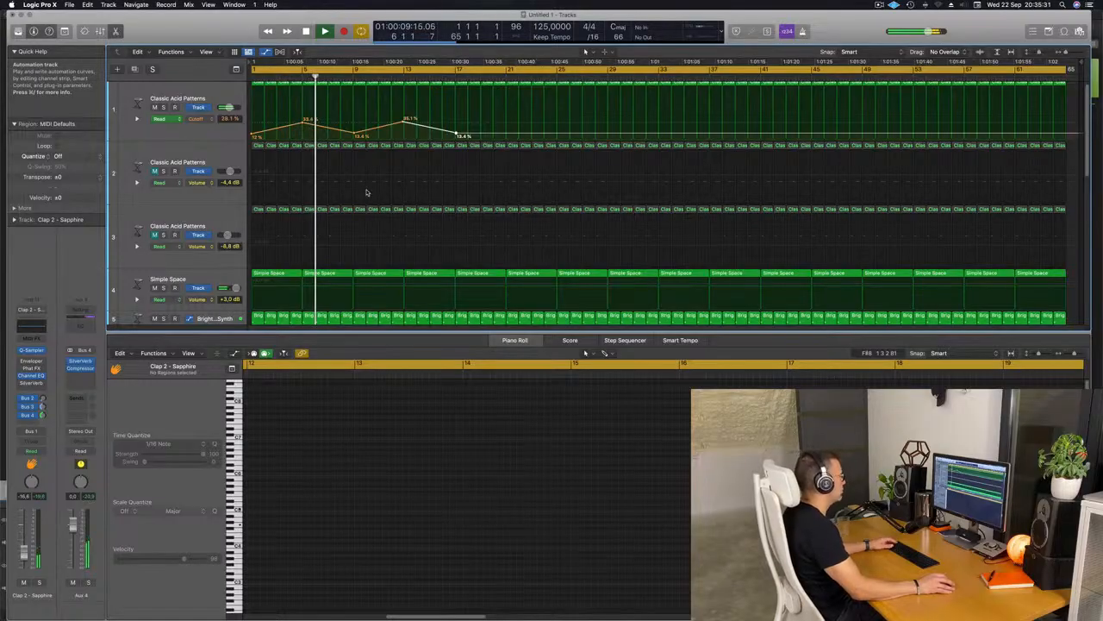
Step: Unmute the second Classic Acid Patterns track, lower its volume to about -6.8 dB, and restart playback
{"action": "left_click", "coordinate": [135, 183]}
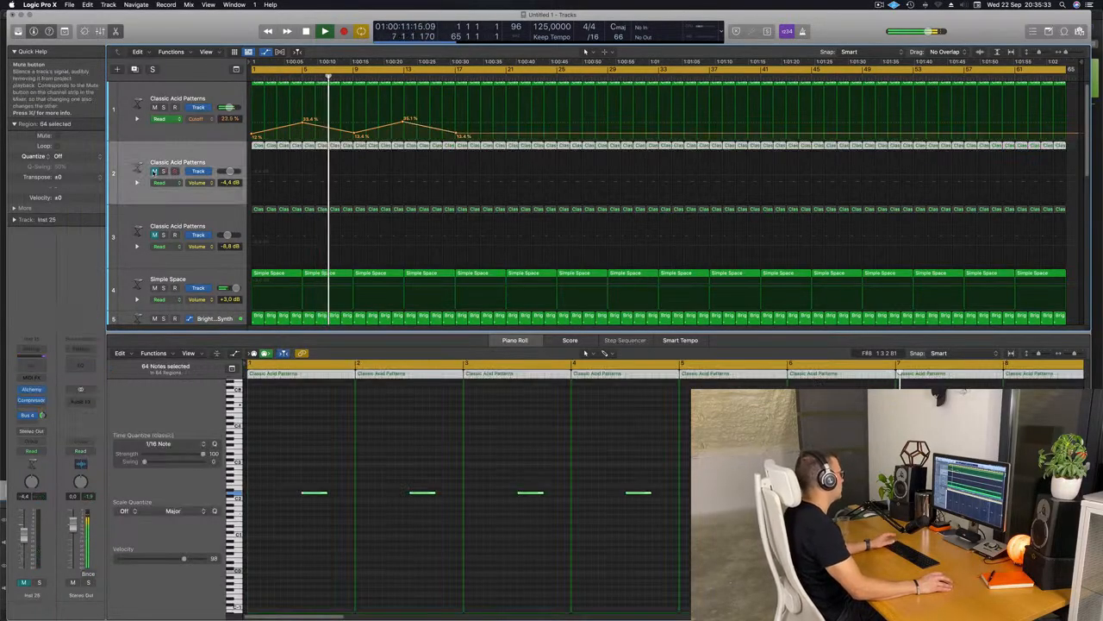
{"action": "key", "text": "space"}
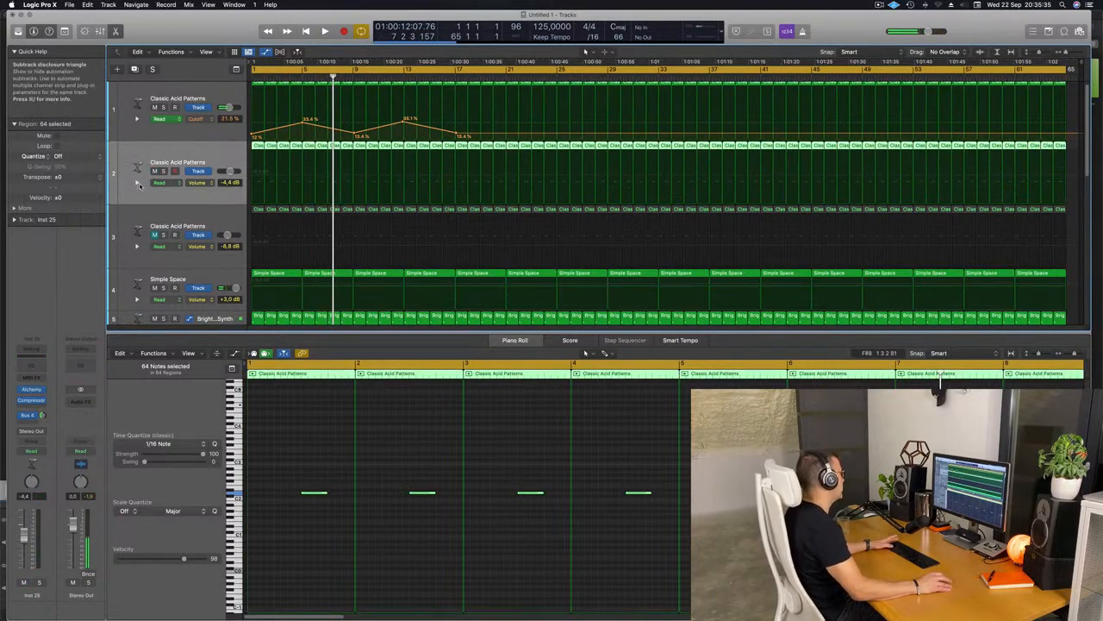
{"action": "key", "text": "space"}
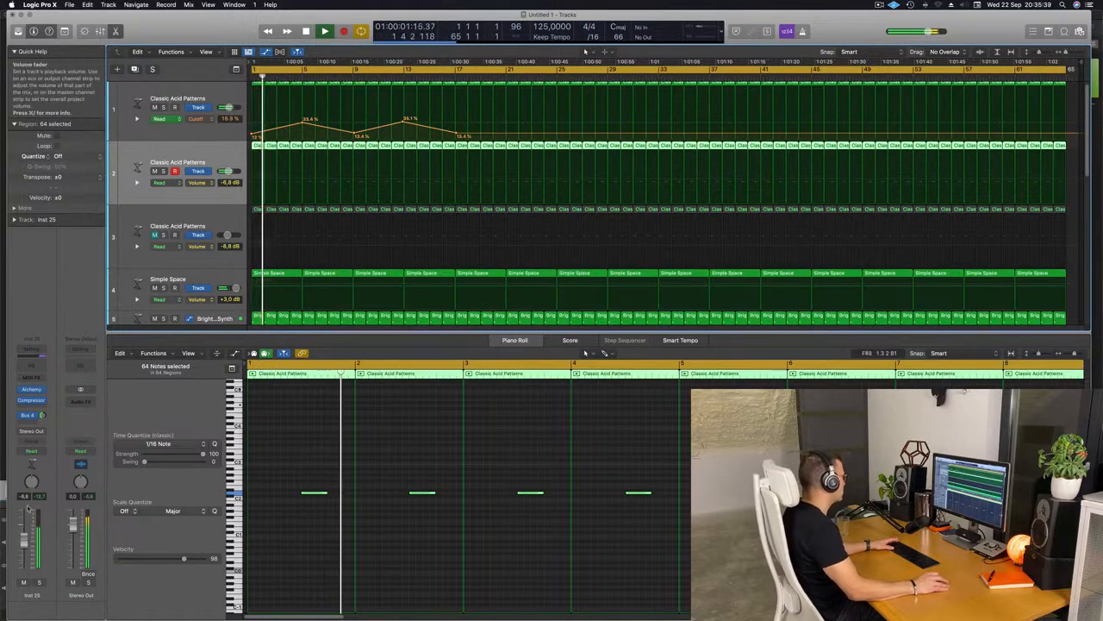
Step: Insert a Channel EQ on the second acid track with a 188 Hz low cut, and raise the track's volume to about -5.1 dB
{"action": "left_click", "coordinate": [31, 366]}
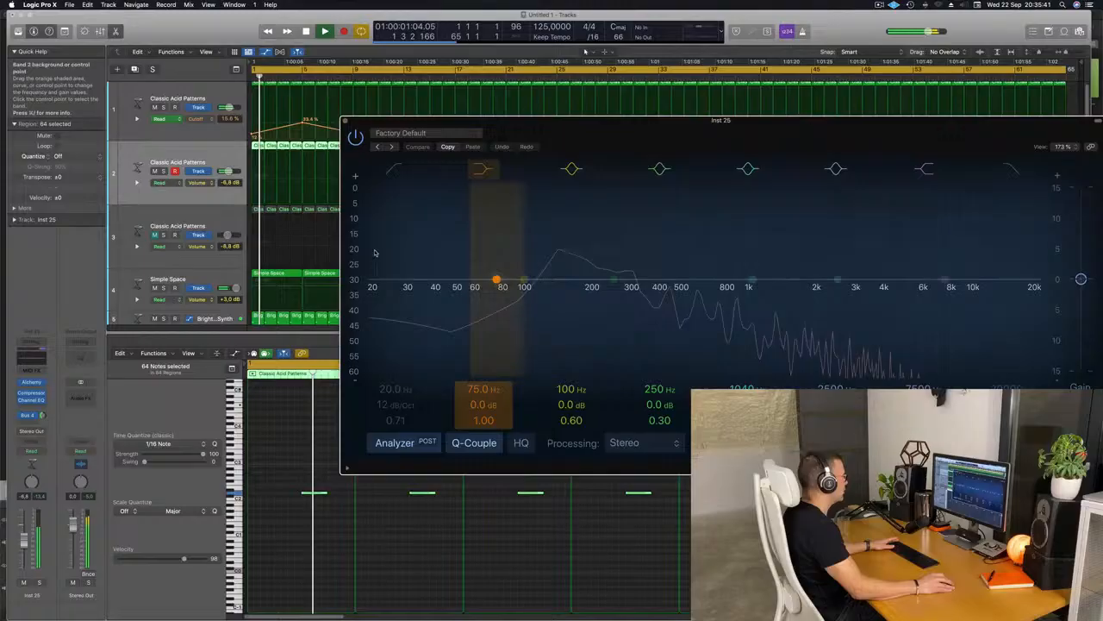
{"action": "left_click", "coordinate": [398, 168]}
{"action": "left_click_drag", "start_coordinate": [393, 250], "coordinate": [601, 222]}
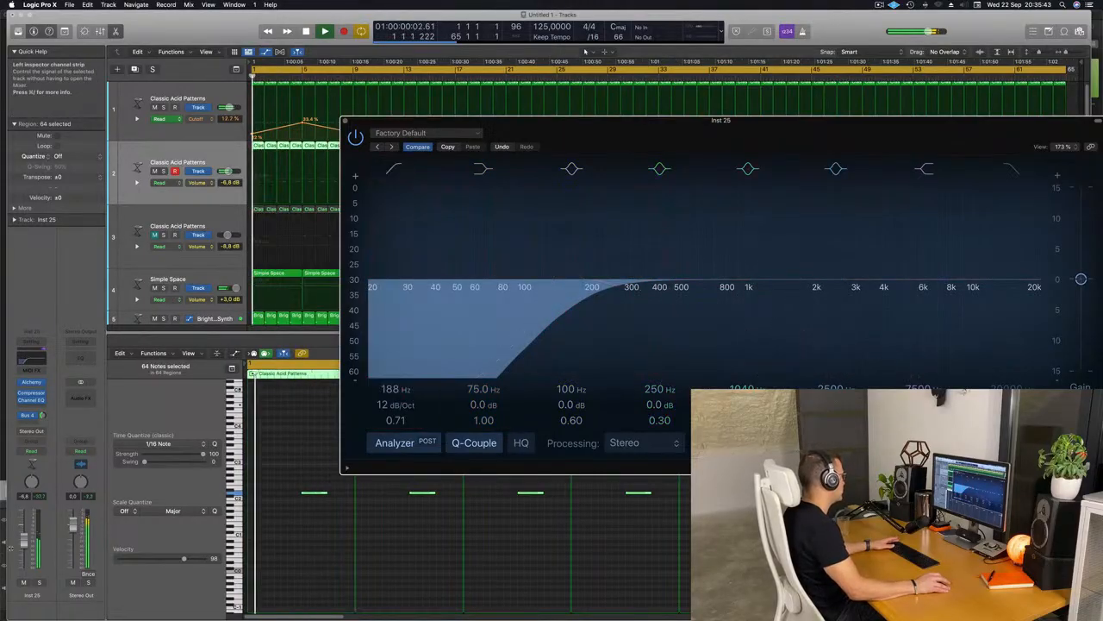
{"action": "left_click_drag", "start_coordinate": [24, 541], "coordinate": [24, 536]}
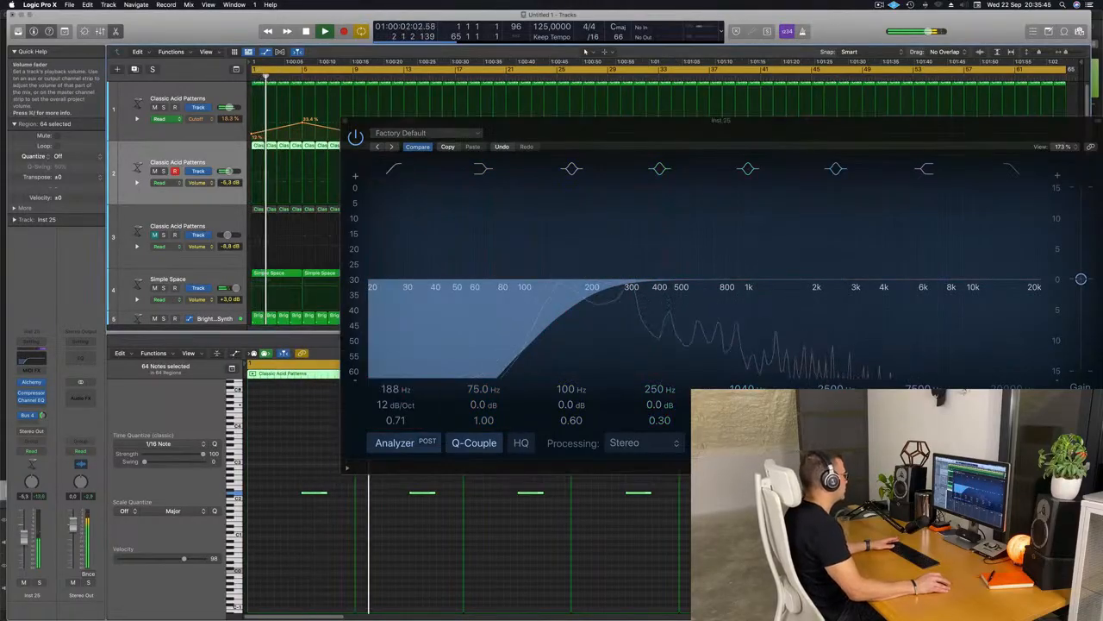
{"action": "left_click", "coordinate": [343, 121]}
Step: Adjust the Kick 1 - Sapphire track's Channel EQ to a 3.1 dB low-shelf boost at 75 Hz and close it
{"action": "key", "text": "super+Up"}
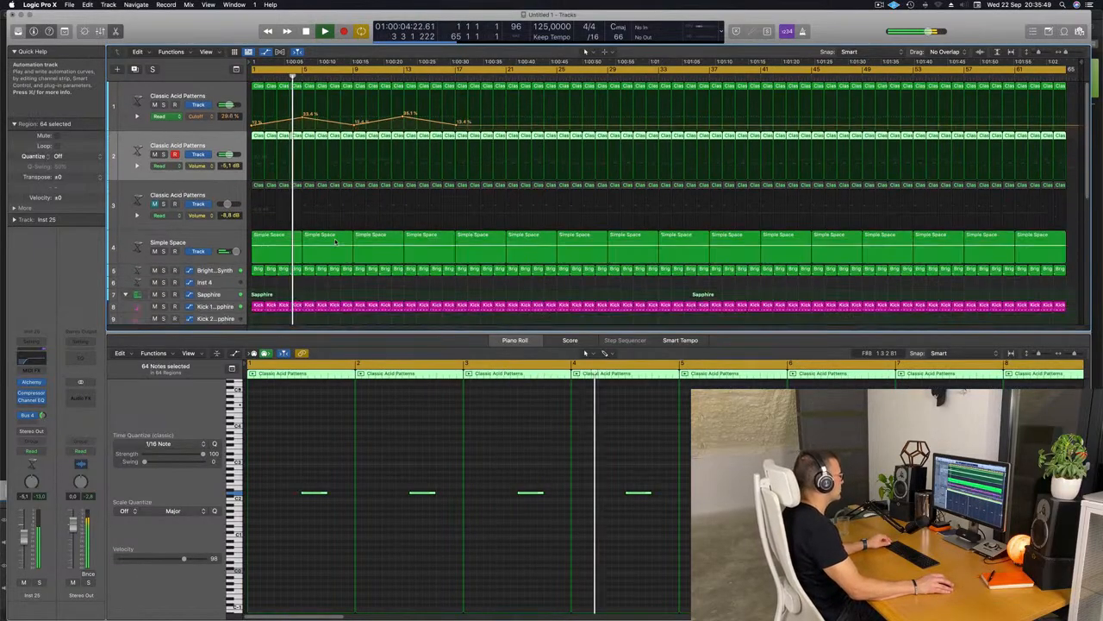
{"action": "key", "text": "super+Up"}
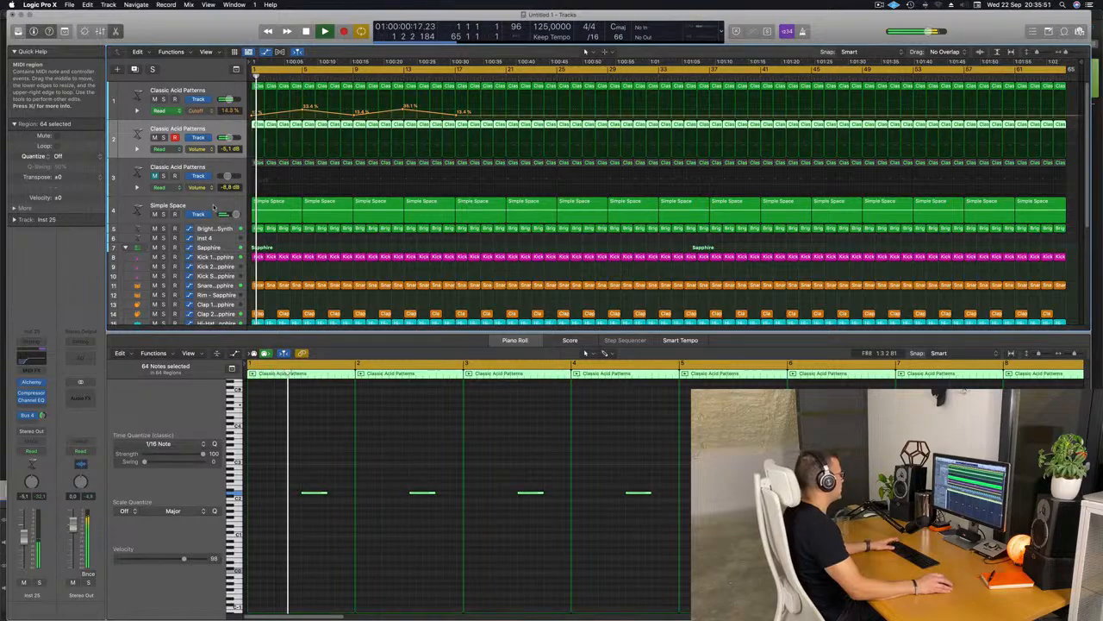
{"action": "scroll", "coordinate": [214, 207], "scroll_direction": "down", "scroll_amount": 5}
{"action": "key", "text": "space"}
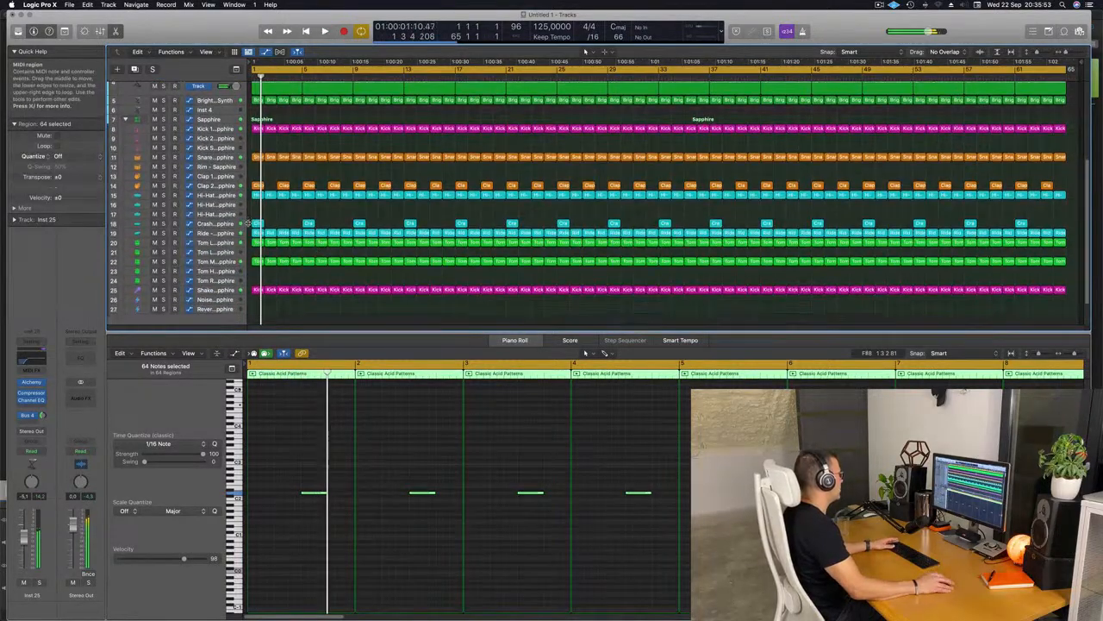
{"action": "key", "text": "space"}
{"action": "scroll", "coordinate": [227, 163], "scroll_direction": "up", "scroll_amount": 2}
{"action": "left_click", "coordinate": [223, 157]}
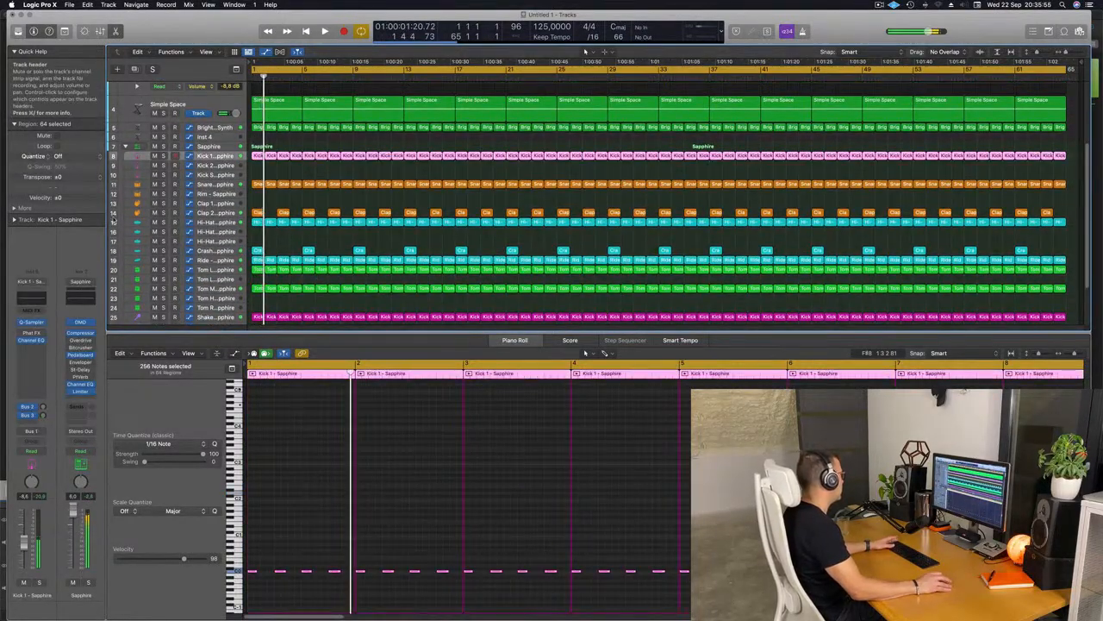
{"action": "left_click", "coordinate": [32, 340]}
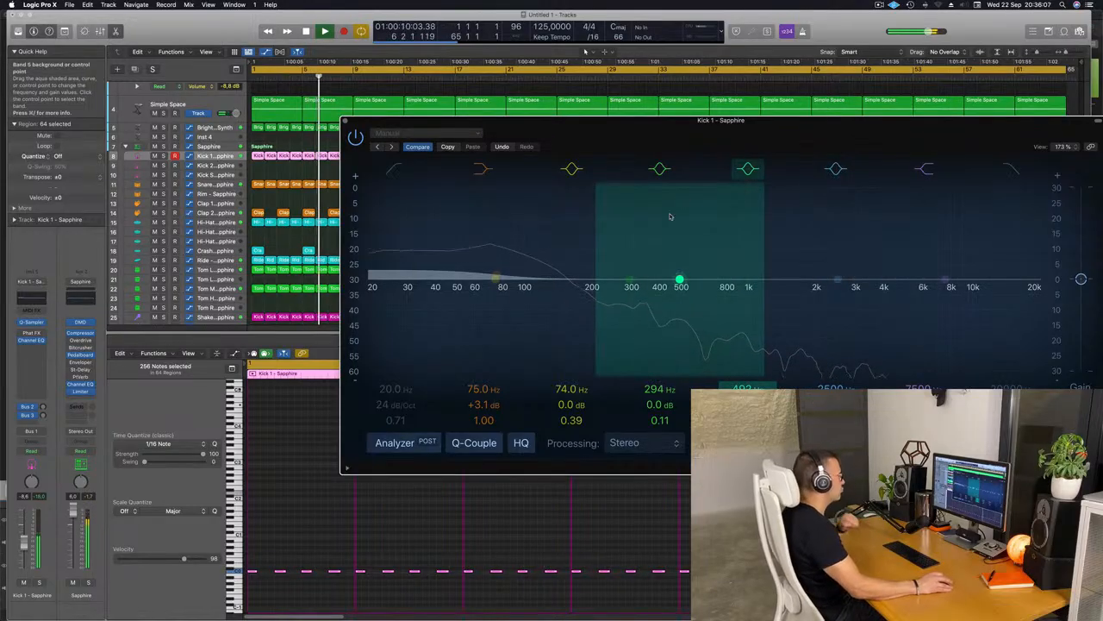
{"action": "left_click_drag", "start_coordinate": [474, 125], "coordinate": [411, 128]}
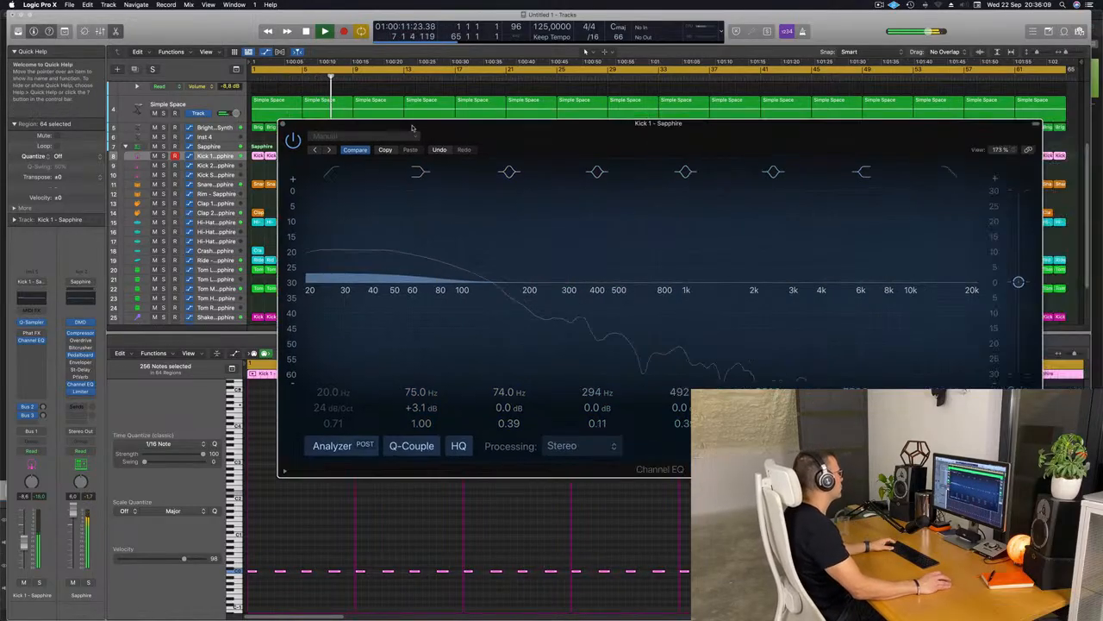
{"action": "left_click", "coordinate": [283, 124]}
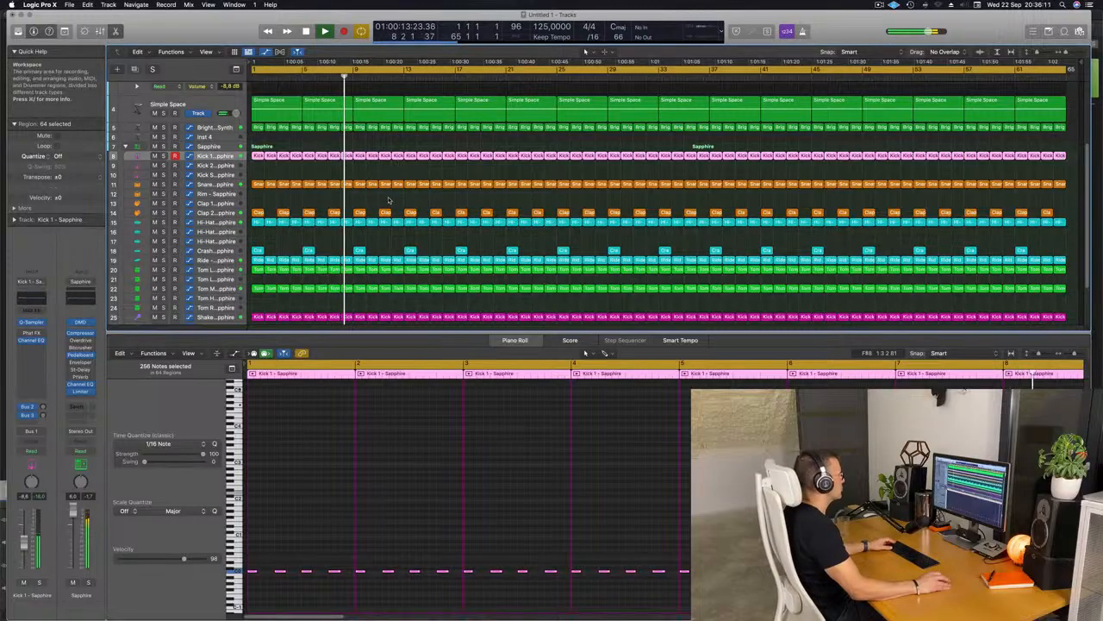
Step: Hide the track automation, restart playback, and lower the Clap 2 - Sapphire track's volume to about -19.5 dB
{"action": "scroll", "coordinate": [448, 210], "scroll_direction": "down", "scroll_amount": 3}
{"action": "scroll", "coordinate": [449, 214], "scroll_direction": "up", "scroll_amount": 5}
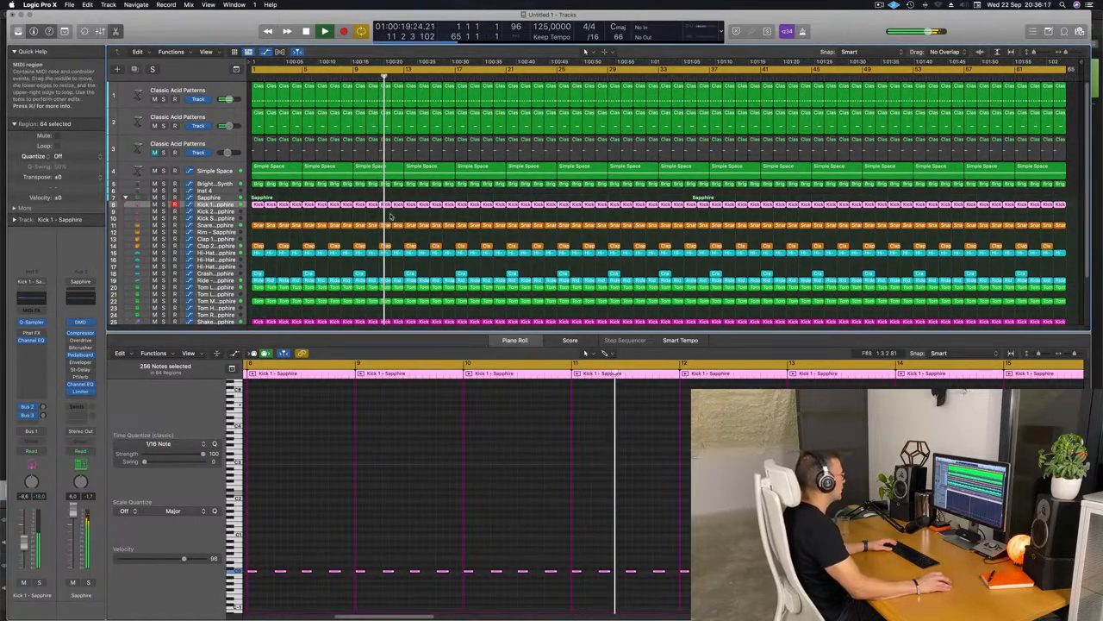
{"action": "scroll", "coordinate": [284, 232], "scroll_direction": "down", "scroll_amount": 1}
{"action": "key", "text": "Return"}
{"action": "left_click", "coordinate": [215, 238]}
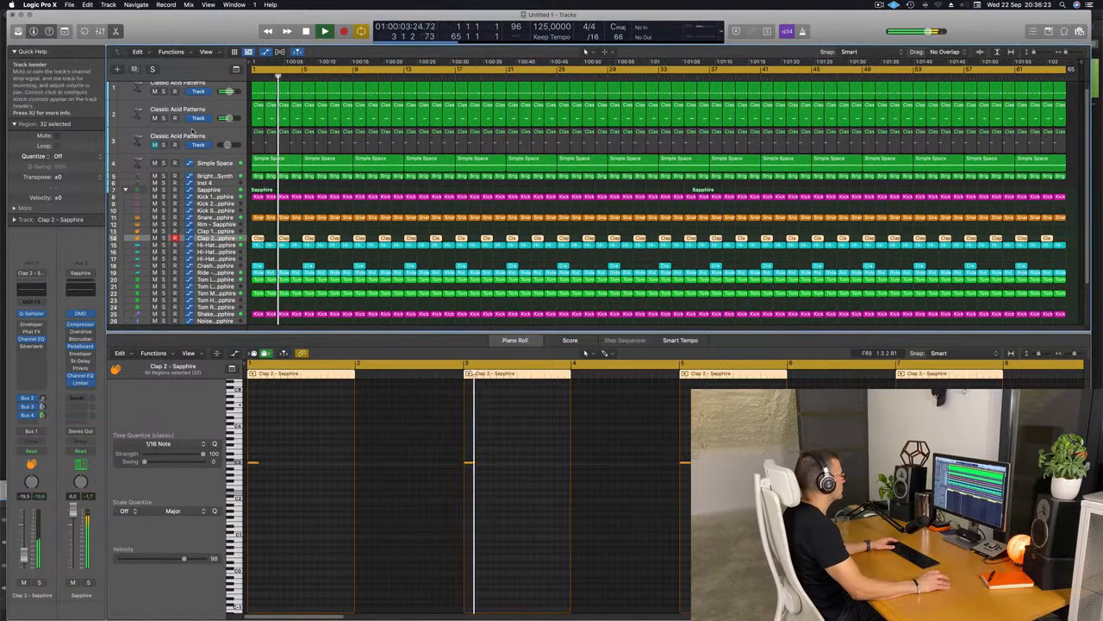
Step: Unmute the third Classic Acid Patterns track and lengthen its notes to half a bar each
{"action": "left_click", "coordinate": [154, 144]}
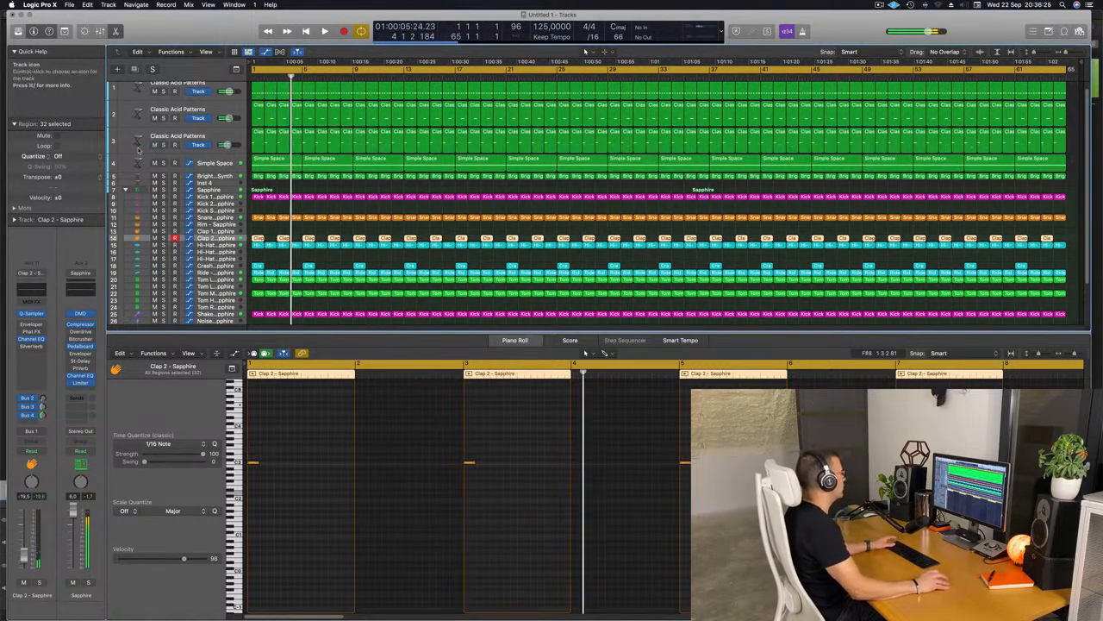
{"action": "left_click", "coordinate": [209, 140]}
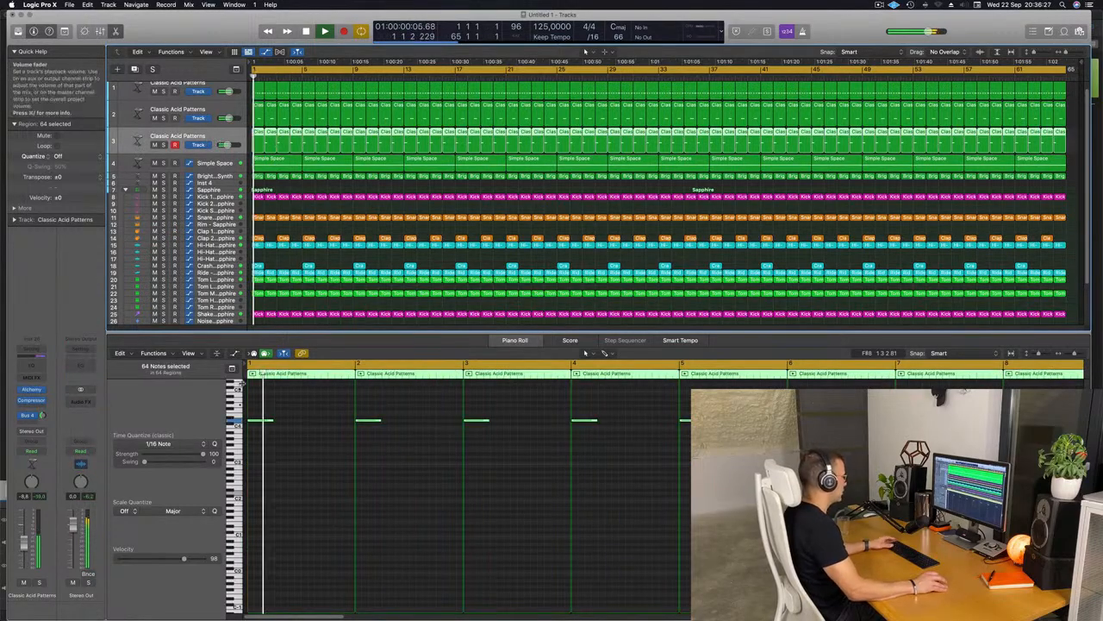
{"action": "left_click", "coordinate": [303, 470]}
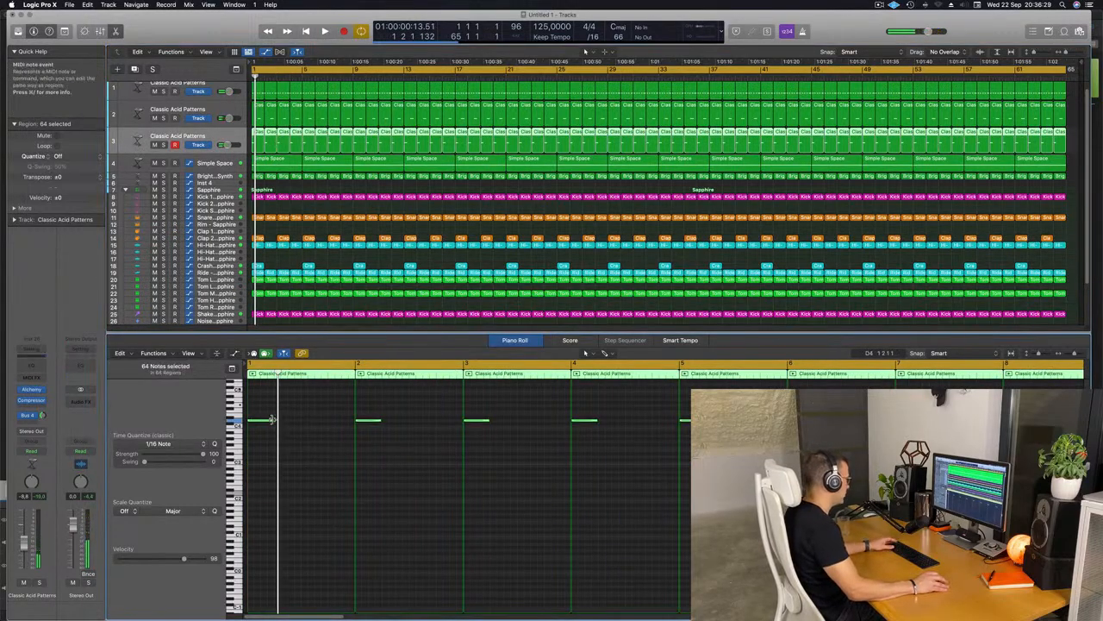
{"action": "left_click_drag", "start_coordinate": [272, 420], "coordinate": [301, 419]}
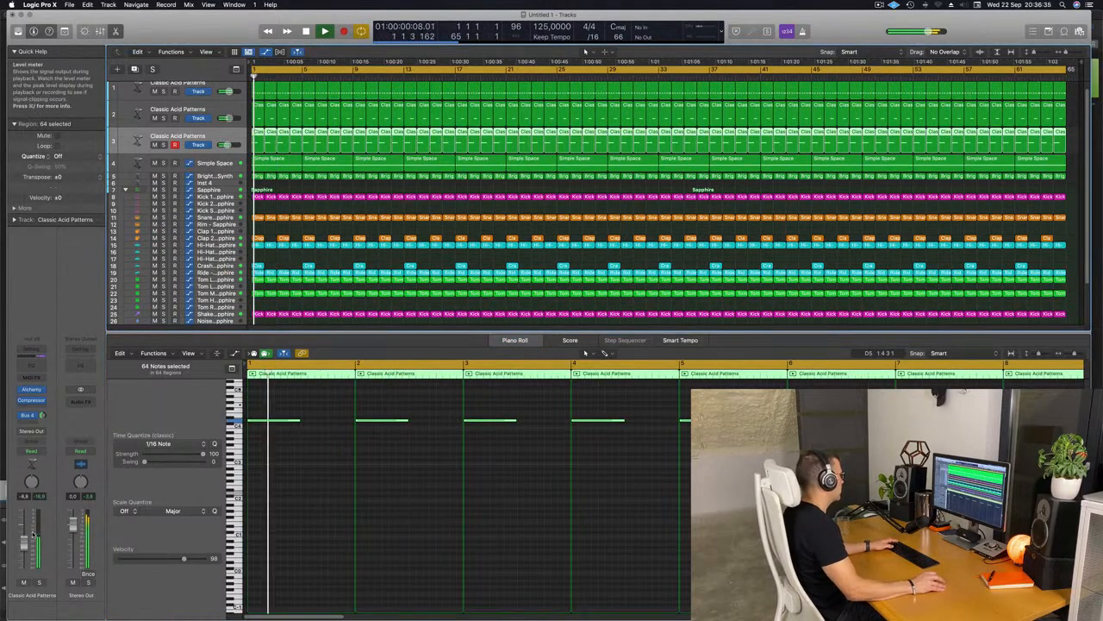
Step: Lower the third acid track's volume to about -11.4 dB and insert a stereo Ringshifter on it
{"action": "left_click", "coordinate": [33, 409]}
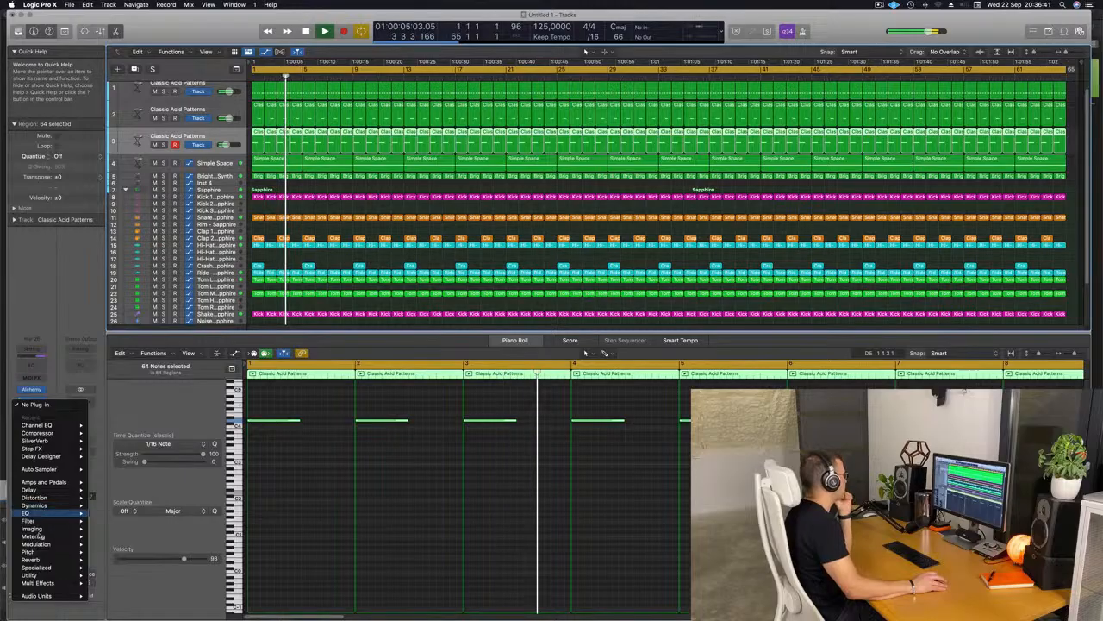
{"action": "mouse_move", "coordinate": [38, 545]}
{"action": "mouse_move", "coordinate": [105, 568]}
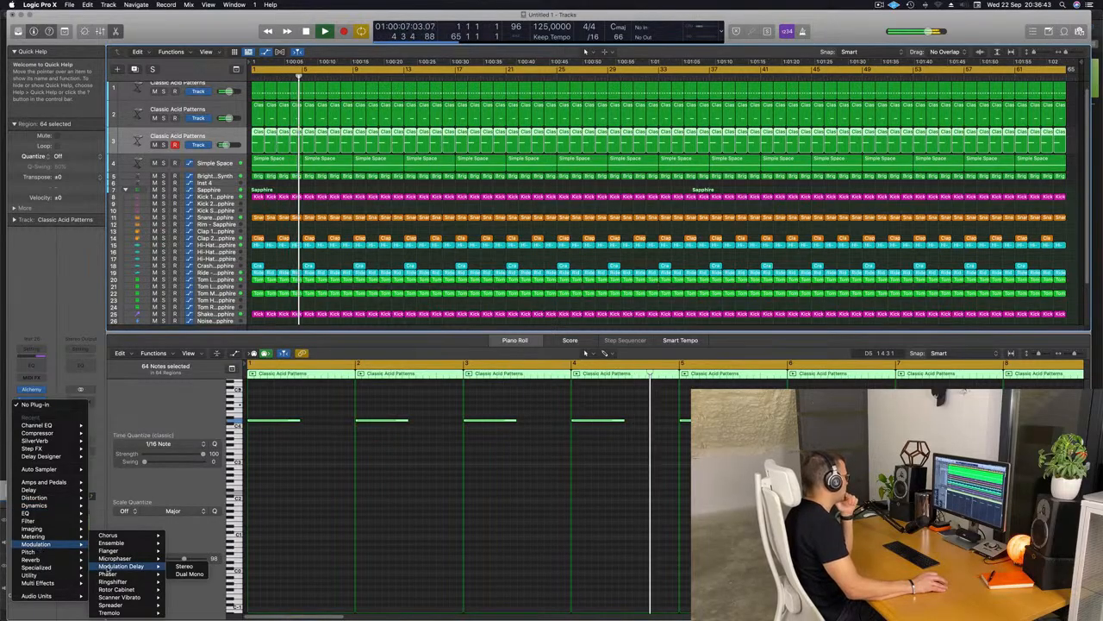
{"action": "mouse_move", "coordinate": [129, 613]}
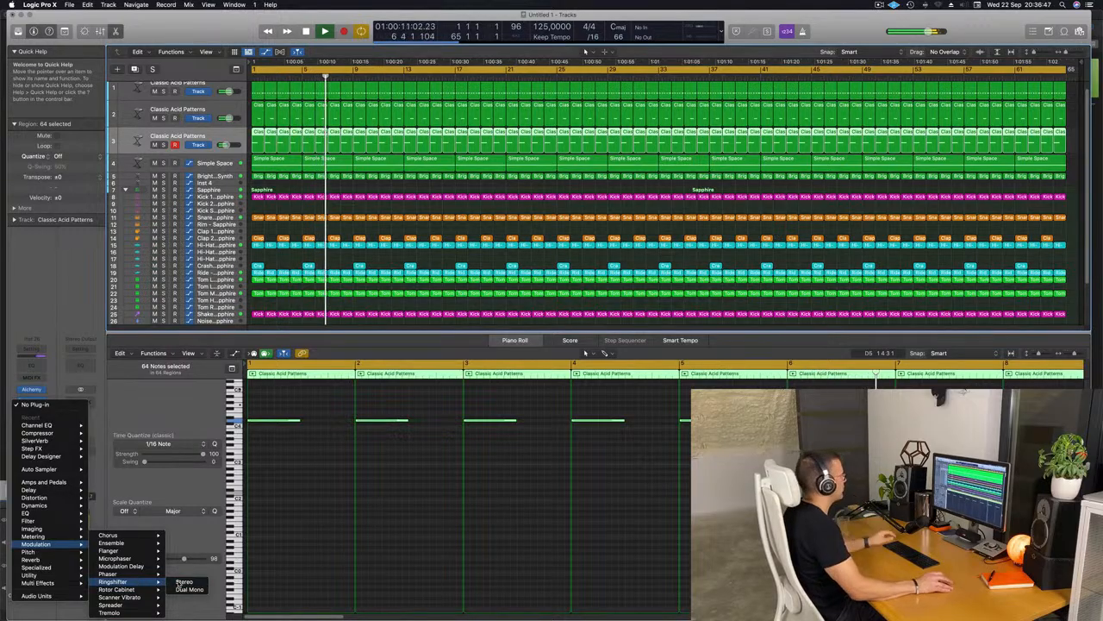
{"action": "left_click", "coordinate": [184, 582]}
{"action": "left_click", "coordinate": [508, 118]}
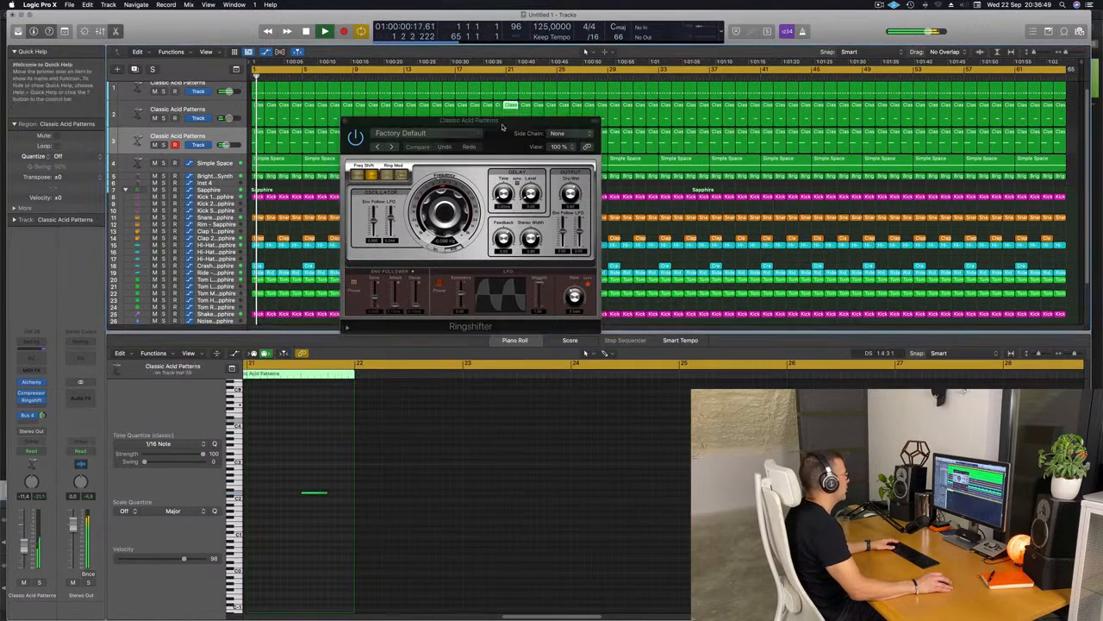
{"action": "left_click_drag", "start_coordinate": [503, 129], "coordinate": [470, 154]}
Step: Audition the Ringshifter's Groove Shadow presets 01 through 05 on the third acid track during playback
{"action": "left_click", "coordinate": [357, 171]}
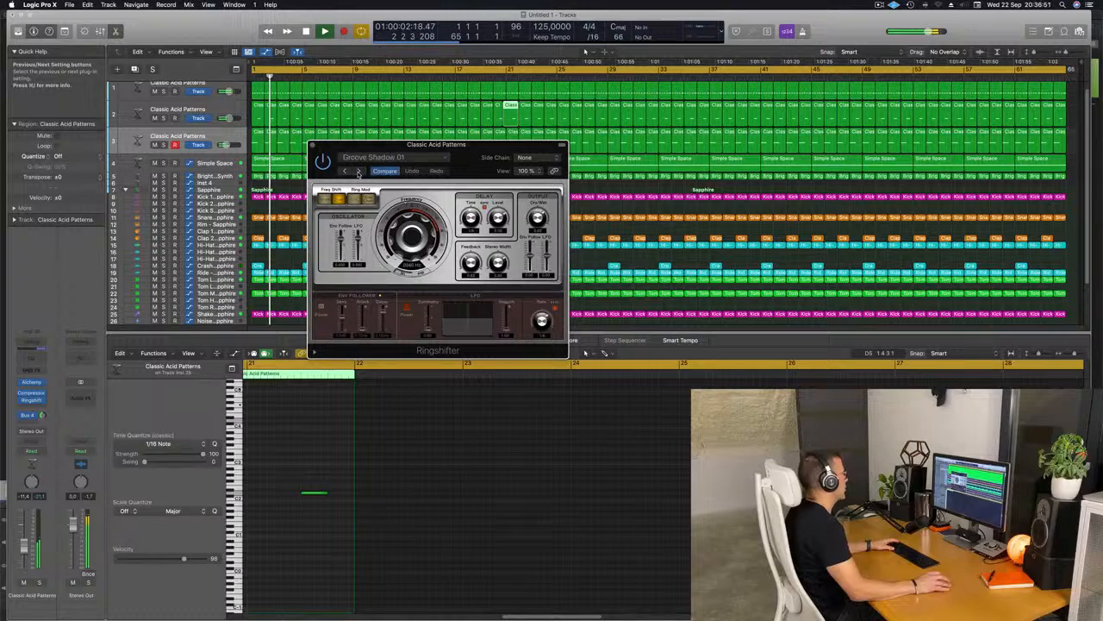
{"action": "left_click", "coordinate": [359, 170]}
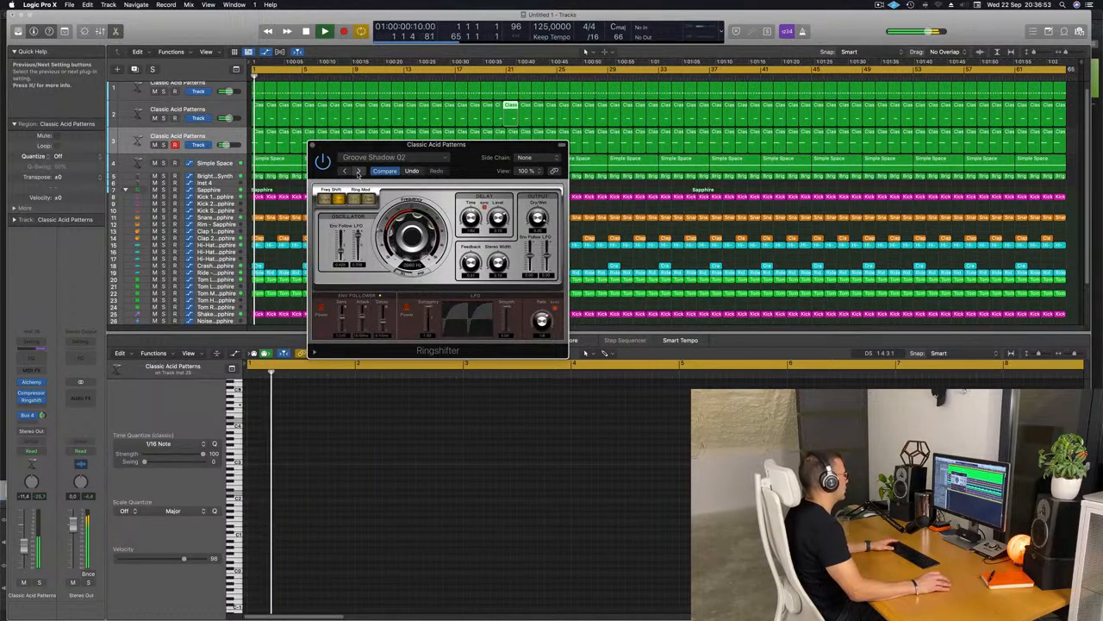
{"action": "left_click", "coordinate": [359, 171]}
{"action": "left_click", "coordinate": [358, 171]}
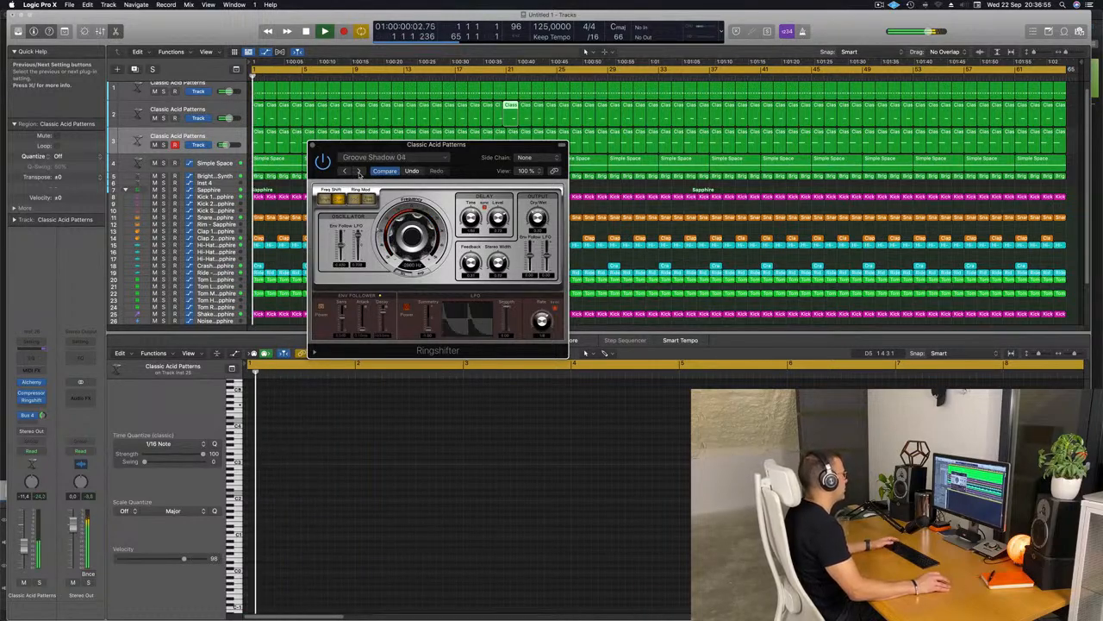
{"action": "left_click", "coordinate": [359, 171]}
Step: Try the Double Mod preset from the Warped category, restarting playback and raising the third acid track's volume
{"action": "left_click", "coordinate": [379, 157]}
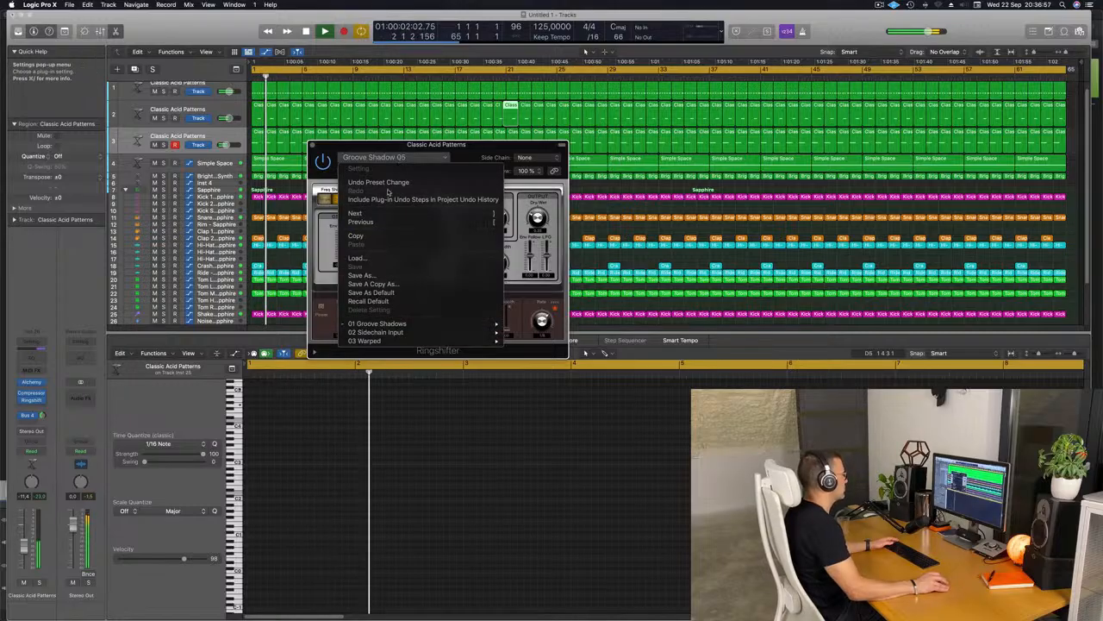
{"action": "mouse_move", "coordinate": [482, 340]}
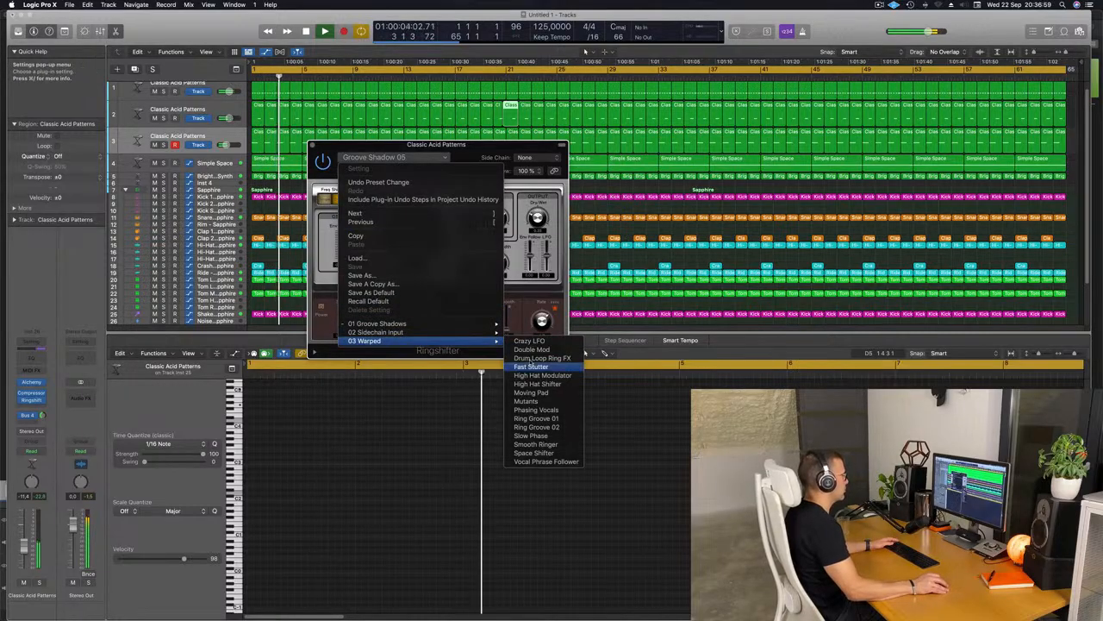
{"action": "left_click", "coordinate": [533, 350]}
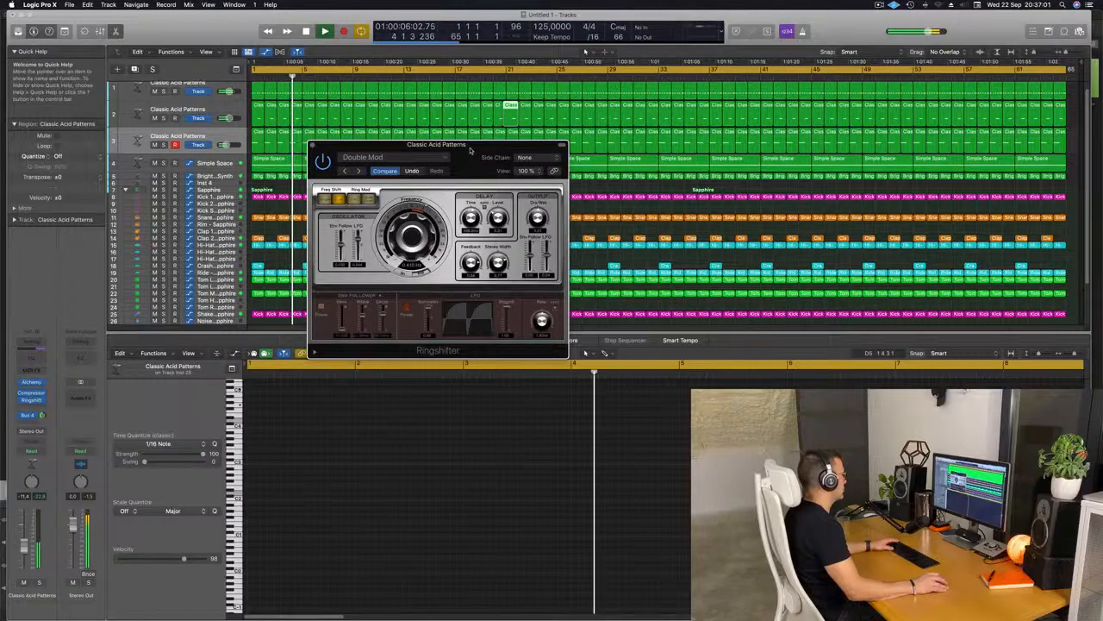
{"action": "left_click_drag", "start_coordinate": [448, 145], "coordinate": [436, 145]}
{"action": "key", "text": "Return"}
{"action": "key", "text": "Return"}
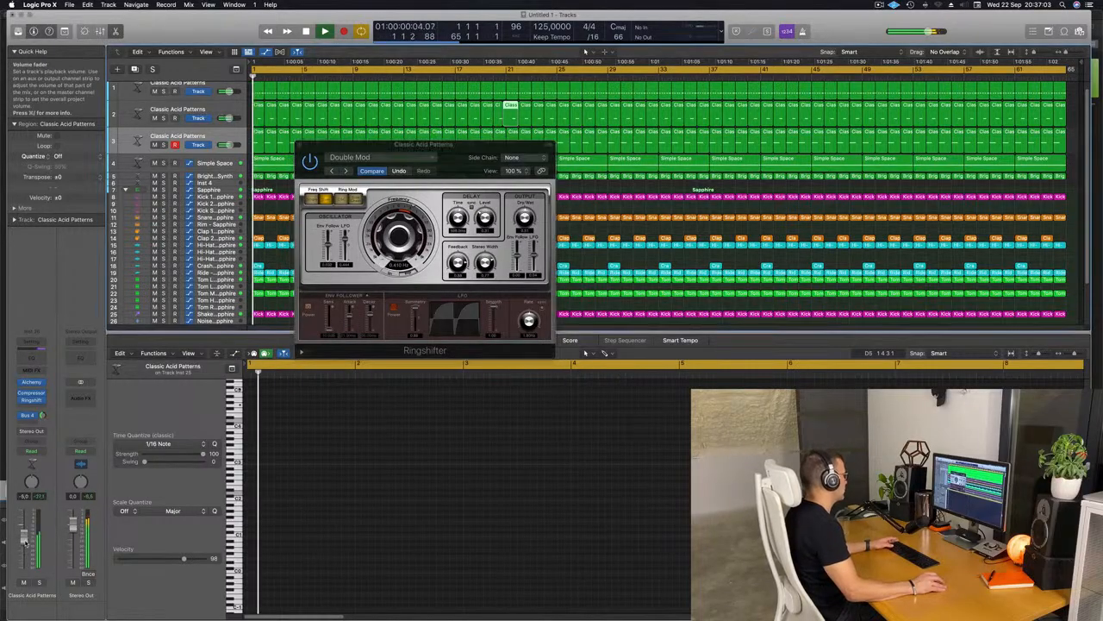
{"action": "left_click_drag", "start_coordinate": [463, 146], "coordinate": [456, 146]}
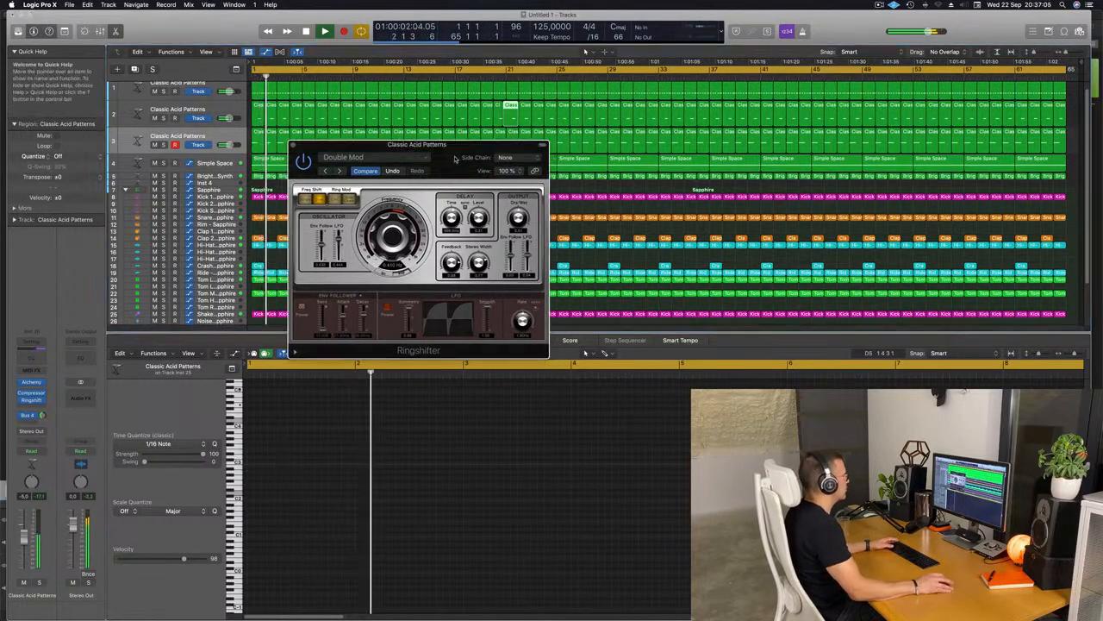
Step: Advance through the Ringshifter's Warped presets and settle on Phasing Vocals
{"action": "left_click", "coordinate": [338, 170]}
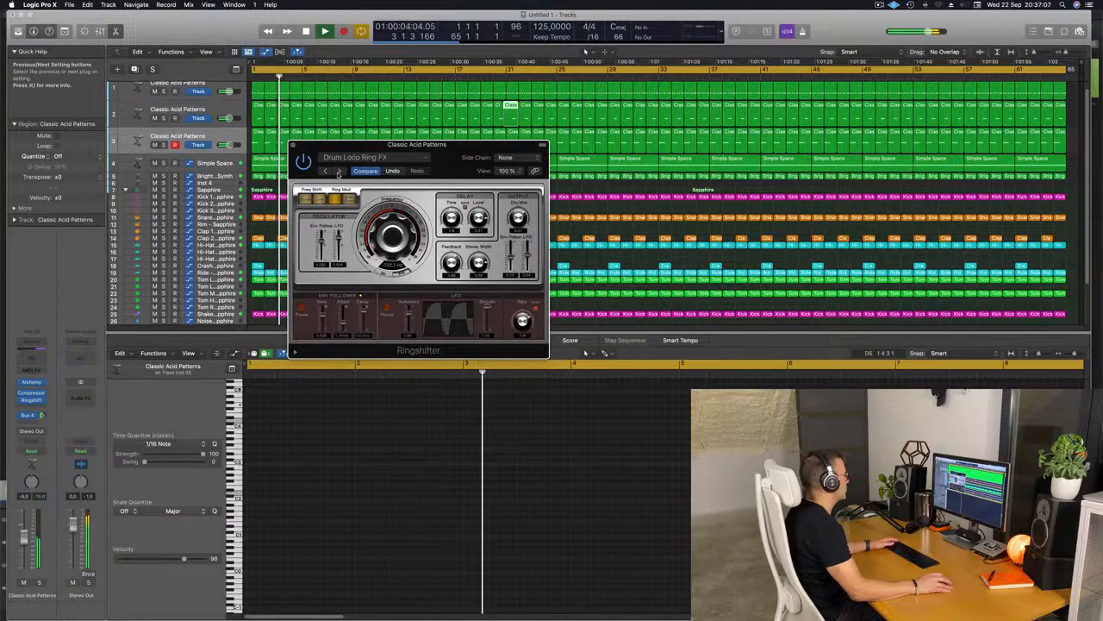
{"action": "left_click", "coordinate": [340, 171]}
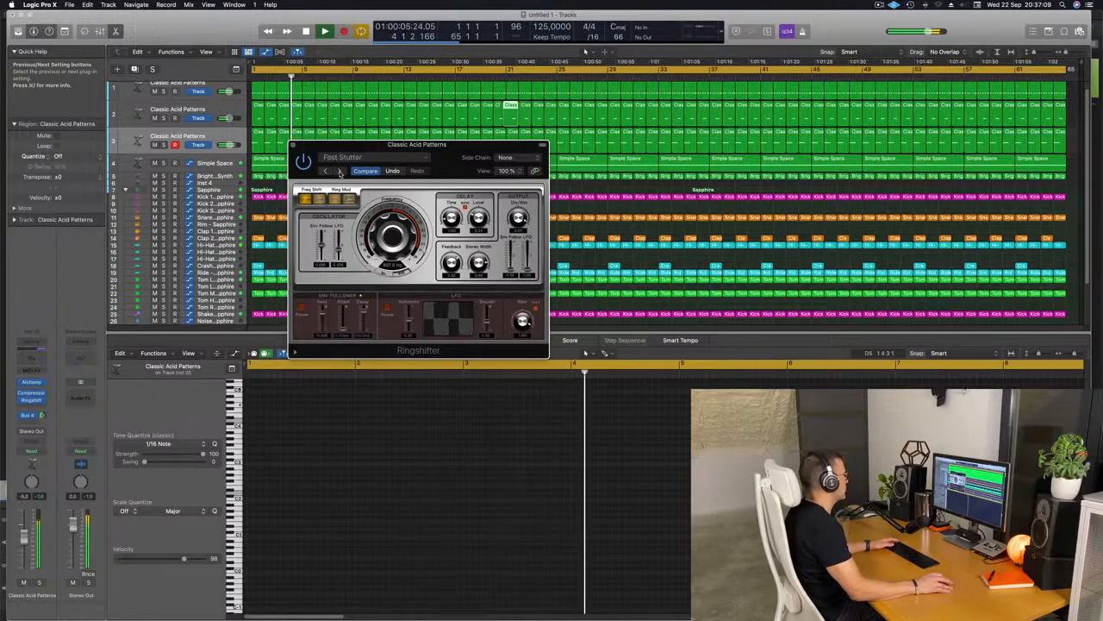
{"action": "left_click", "coordinate": [340, 171]}
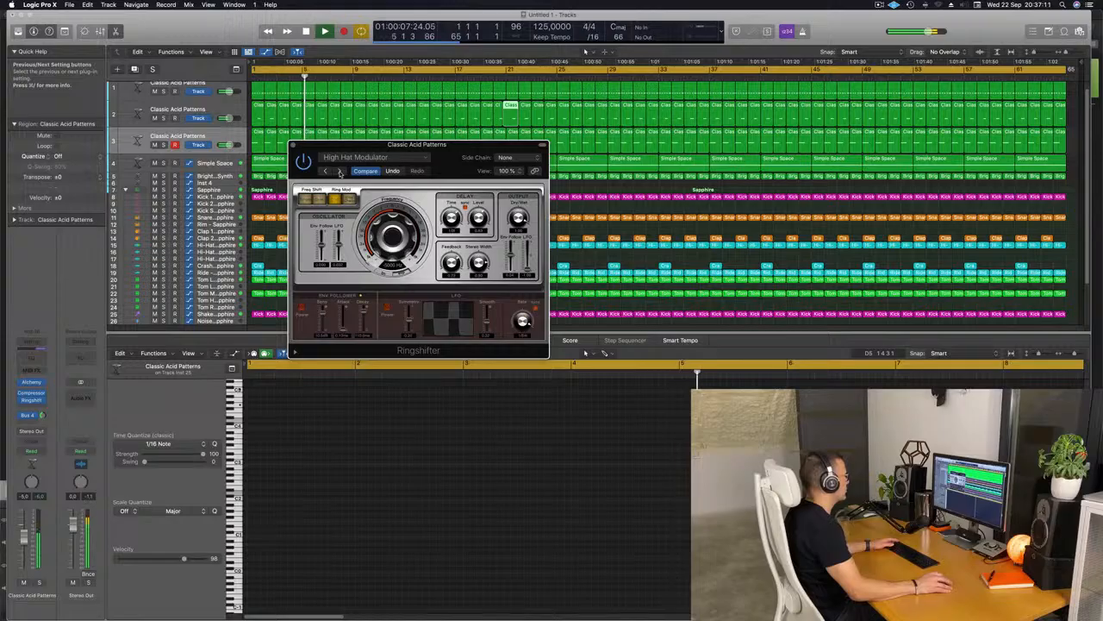
{"action": "left_click", "coordinate": [339, 170]}
{"action": "left_click", "coordinate": [340, 171]}
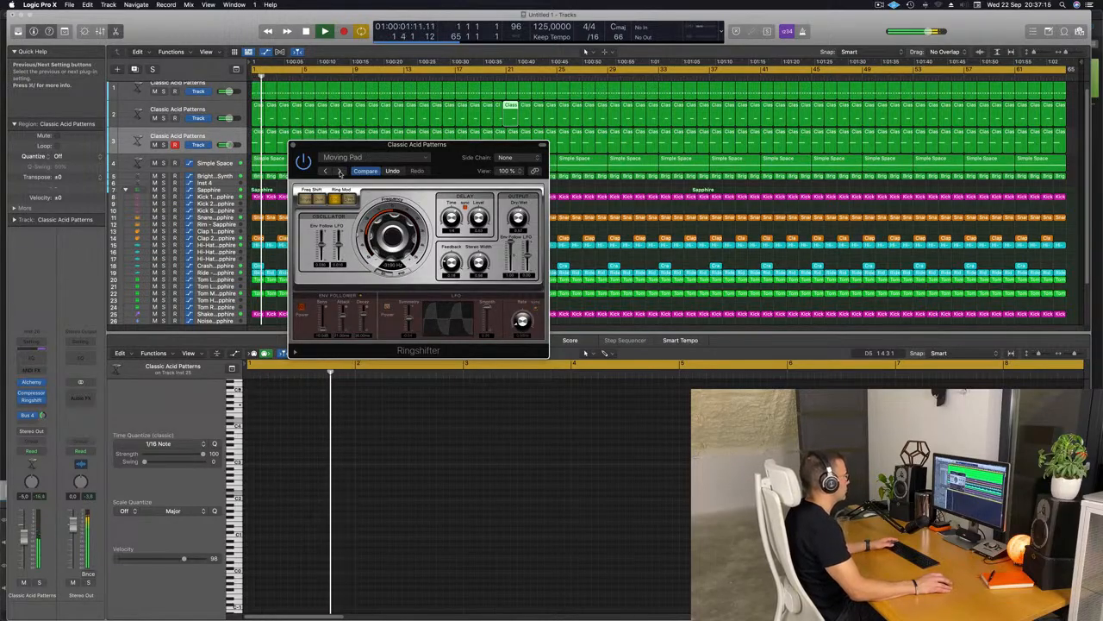
{"action": "left_click", "coordinate": [340, 171]}
{"action": "left_click", "coordinate": [340, 171]}
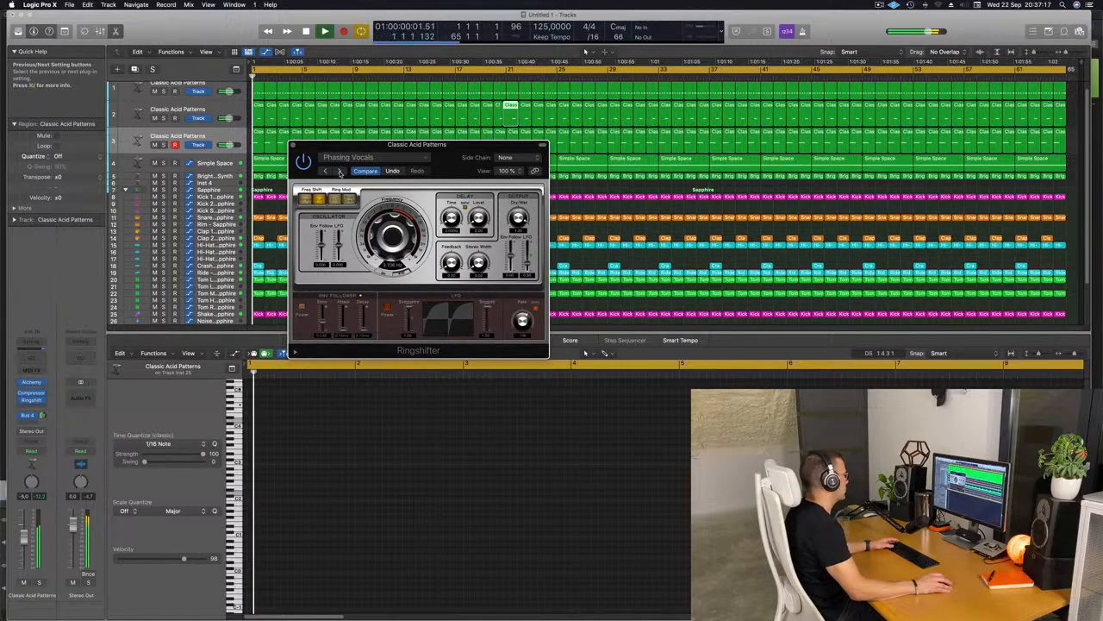
Step: Compare the third acid track's sound with the Ringshifter bypassed and re-enabled
{"action": "left_click_drag", "start_coordinate": [452, 157], "coordinate": [439, 183]}
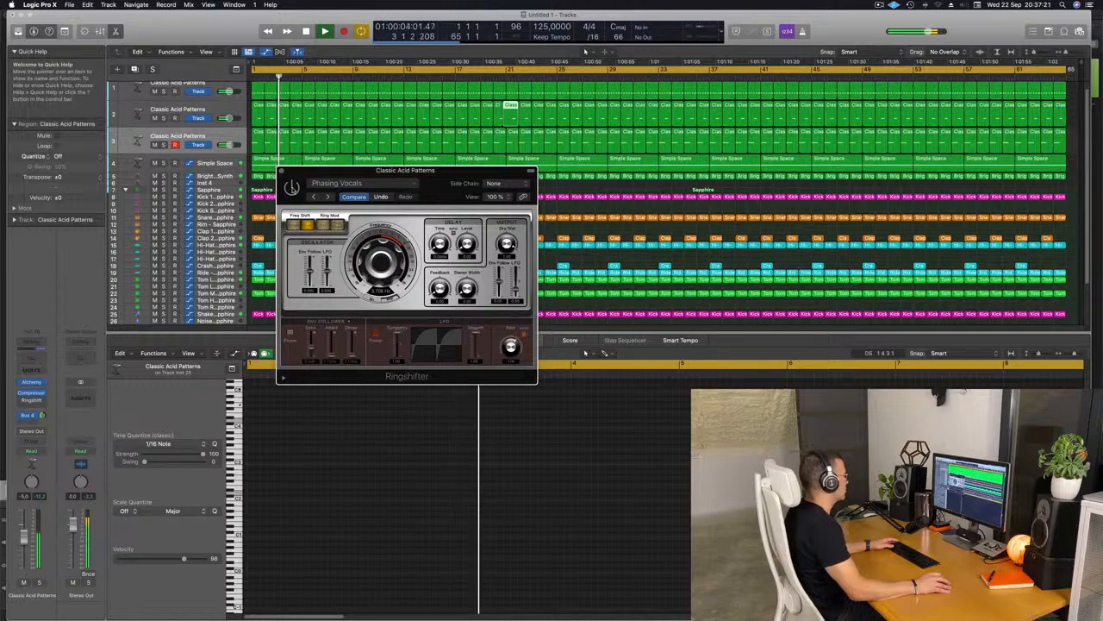
{"action": "left_click", "coordinate": [294, 188]}
{"action": "left_click_drag", "start_coordinate": [441, 183], "coordinate": [430, 161]}
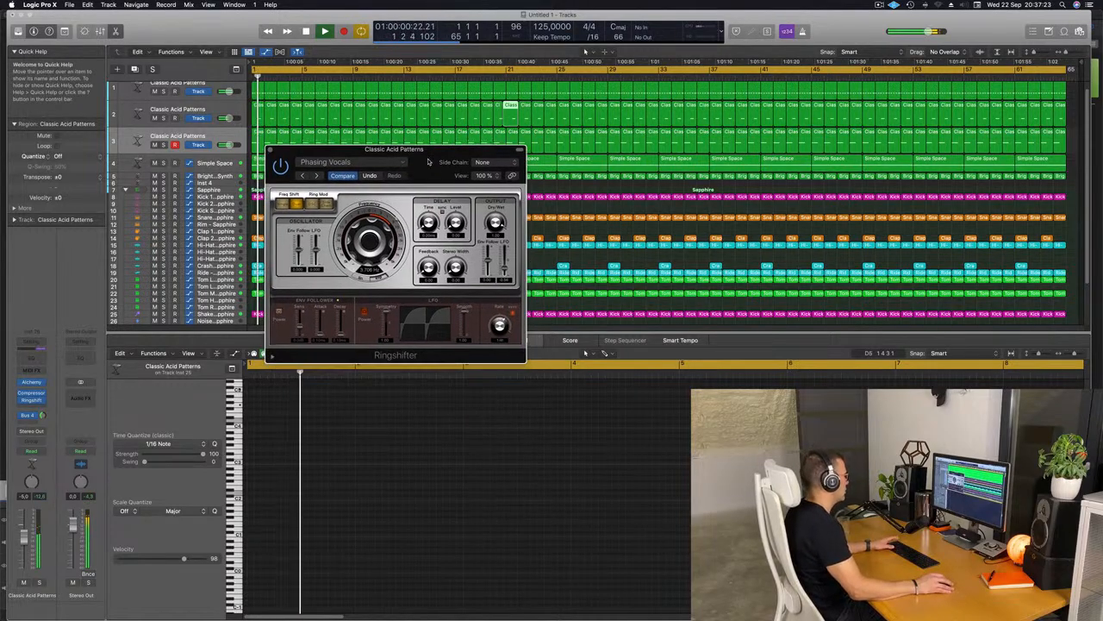
Step: Lower the third acid track's volume to about -7.2 dB, resume playback, and close the Ringshifter
{"action": "key", "text": "space"}
{"action": "key", "text": "space"}
{"action": "left_click_drag", "start_coordinate": [24, 538], "coordinate": [24, 544]}
{"action": "key", "text": "space"}
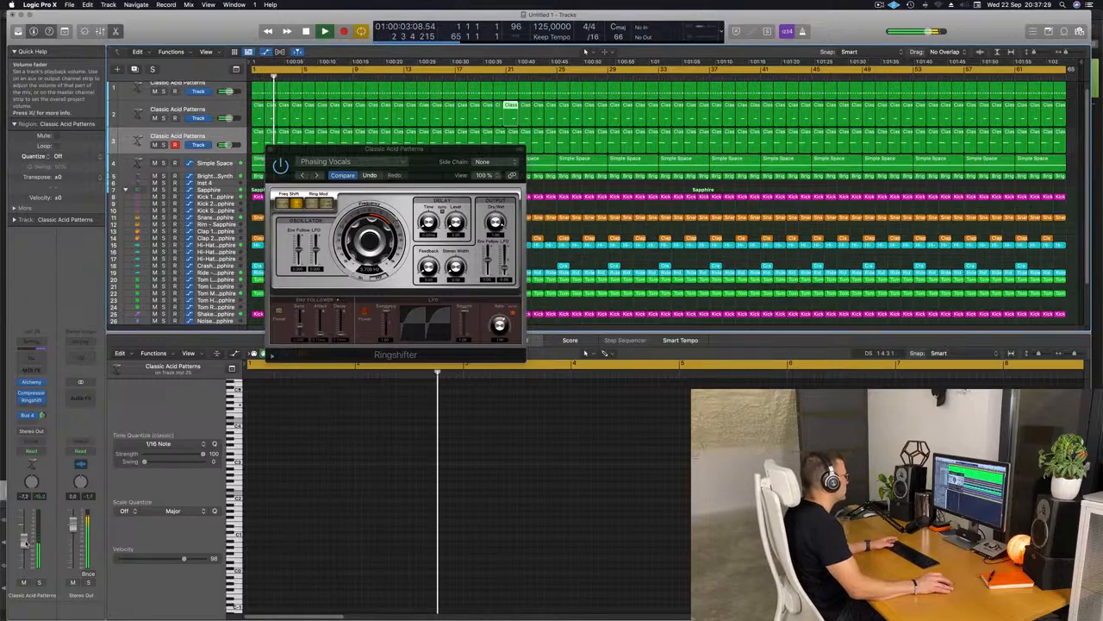
{"action": "left_click", "coordinate": [271, 152]}
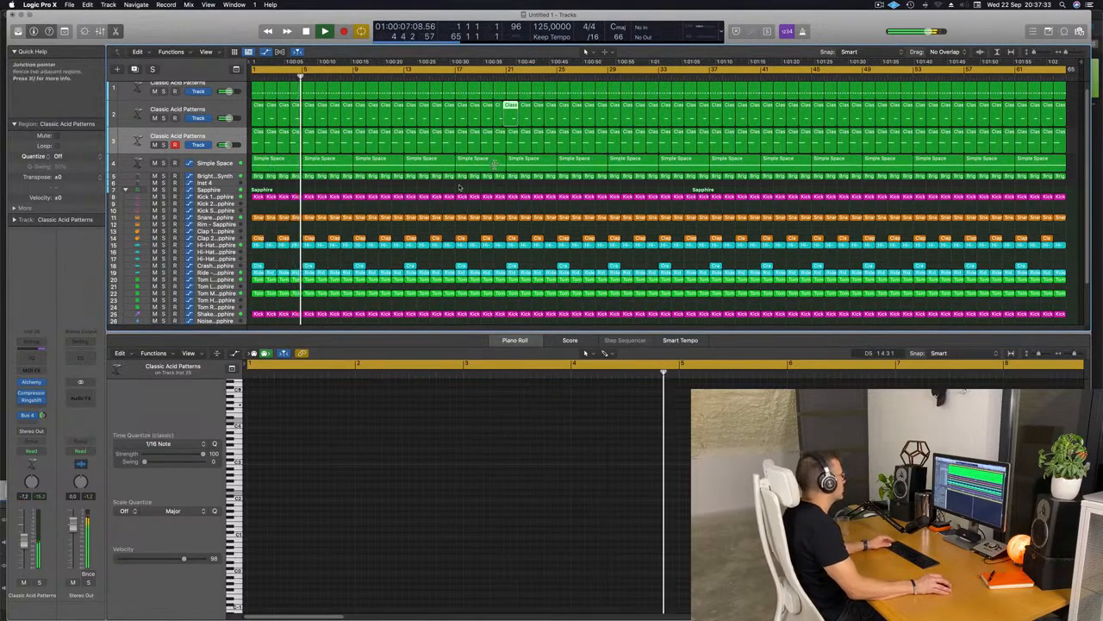
{"action": "left_click", "coordinate": [425, 187]}
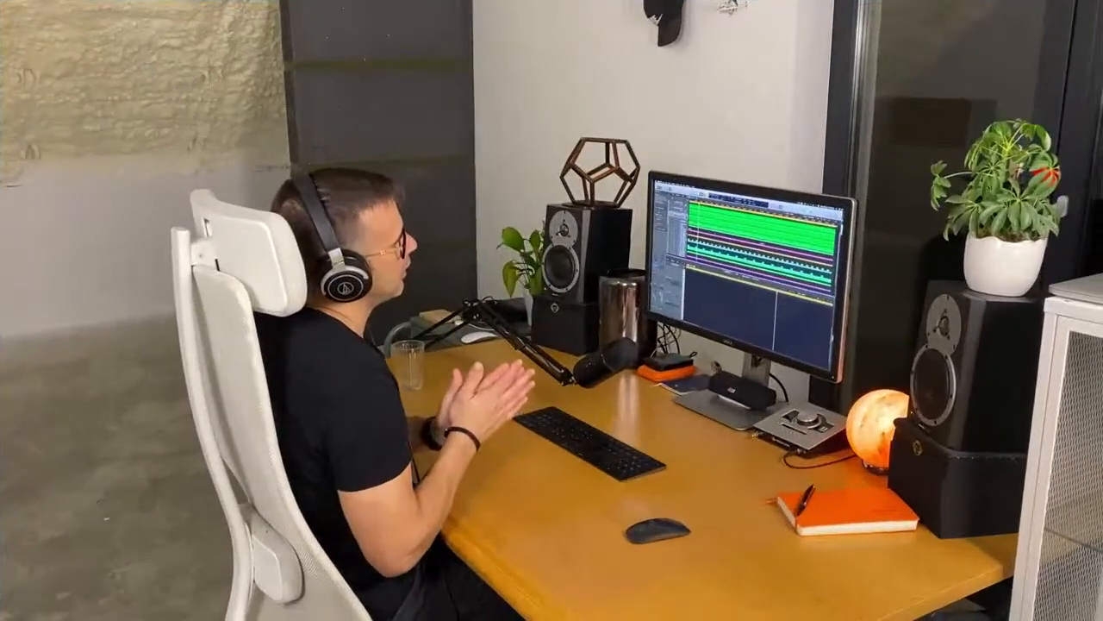